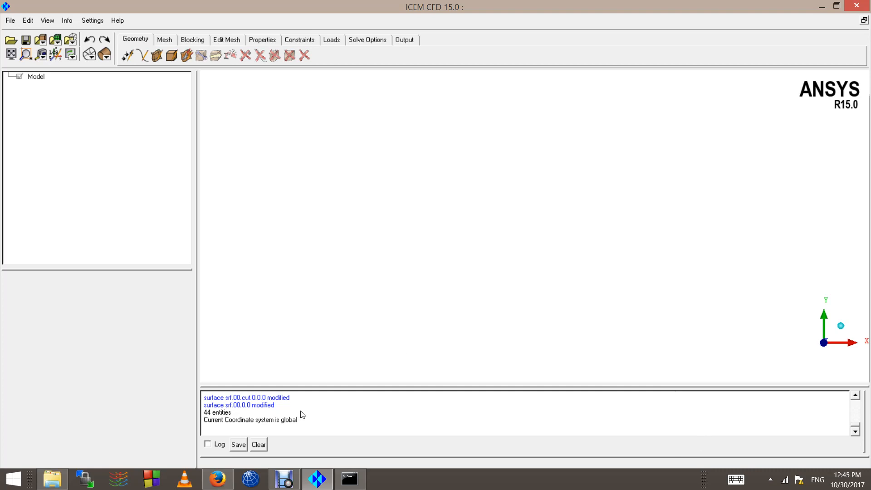
Step: Bring the Pointwise Y+ Calculator page up in Firefox
{"action": "left_click", "coordinate": [221, 482]}
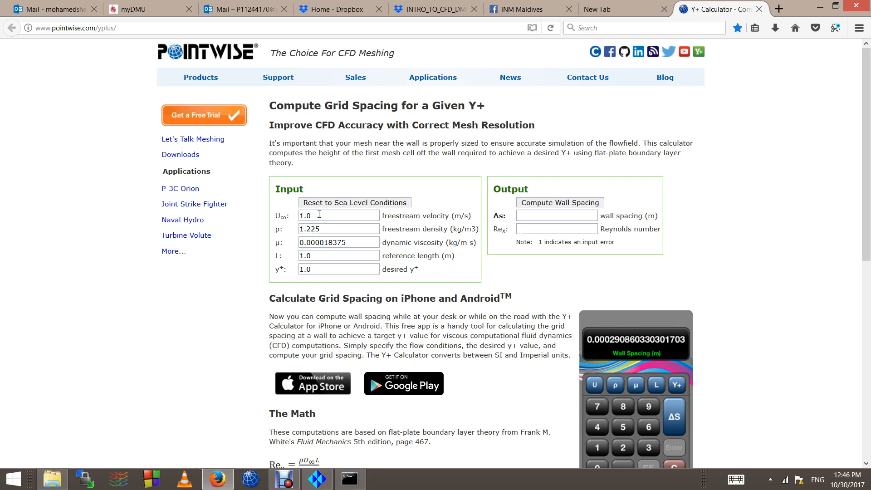
Step: Enter 33 m/s freestream velocity, keeping default density, viscosity, reference length 1.0 and y+ 1.0
{"action": "left_click_drag", "start_coordinate": [320, 215], "coordinate": [280, 207]}
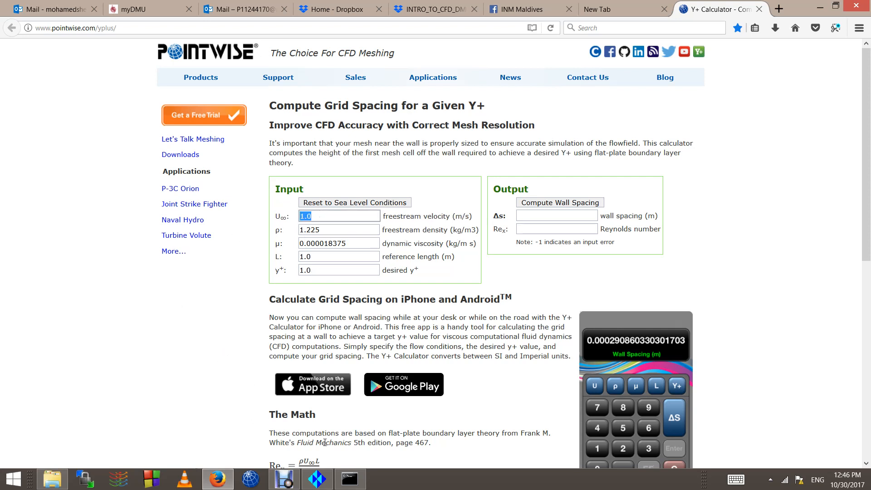
{"action": "type", "text": "33"}
{"action": "left_click", "coordinate": [311, 221]}
{"action": "left_click", "coordinate": [316, 231]}
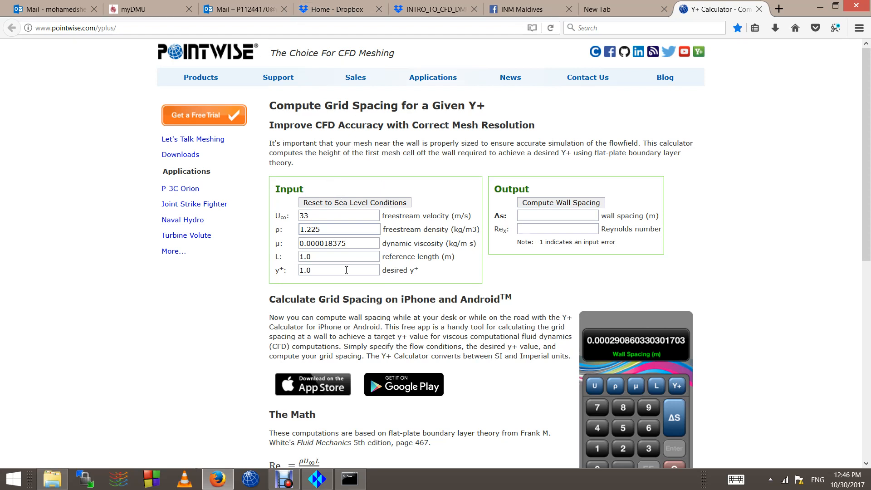
{"action": "double_click", "coordinate": [335, 257]}
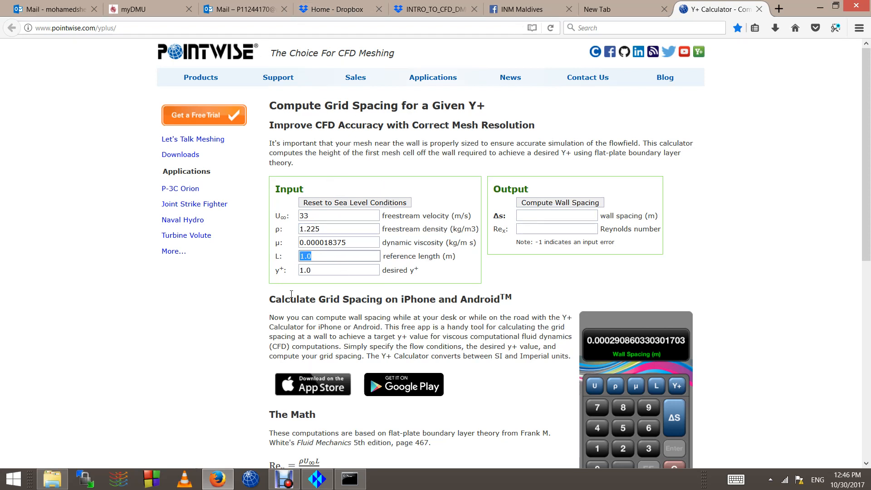
{"action": "left_click", "coordinate": [319, 257]}
{"action": "left_click", "coordinate": [313, 271]}
{"action": "double_click", "coordinate": [318, 270]}
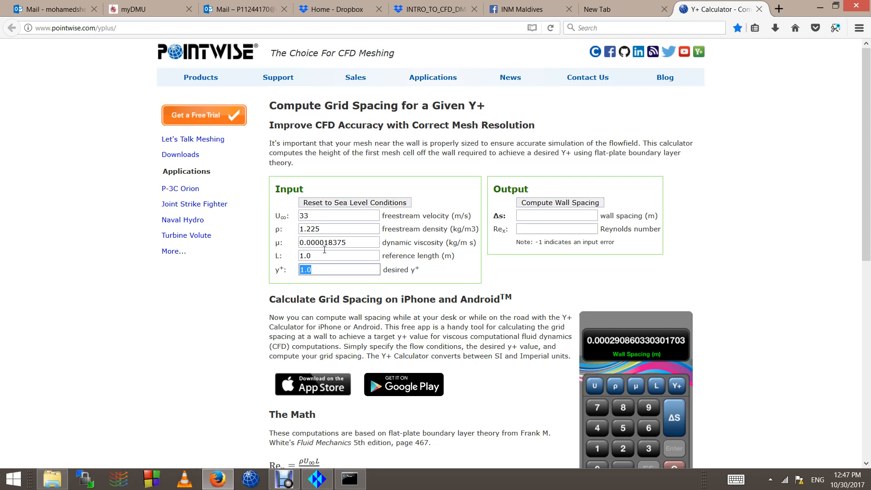
{"action": "left_click", "coordinate": [325, 274]}
{"action": "left_click", "coordinate": [529, 250]}
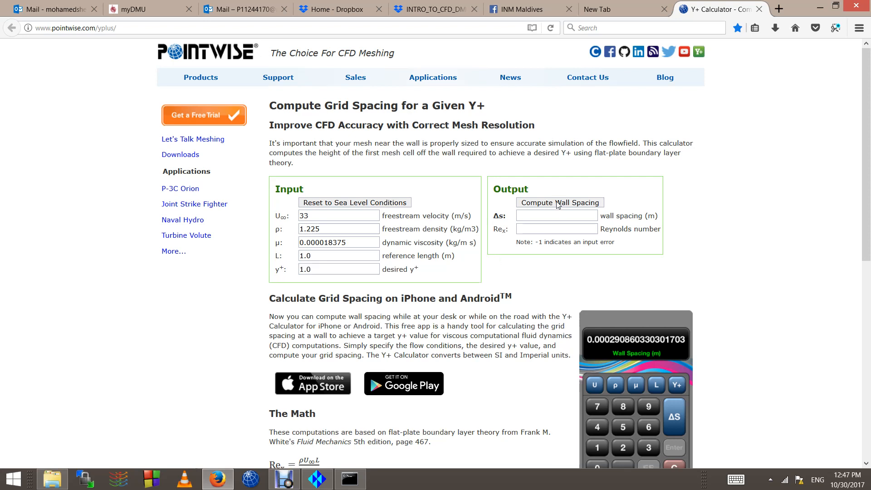
Step: Compute the wall spacing for the defaults and inspect the spacing and Reynolds number results
{"action": "left_click", "coordinate": [587, 202]}
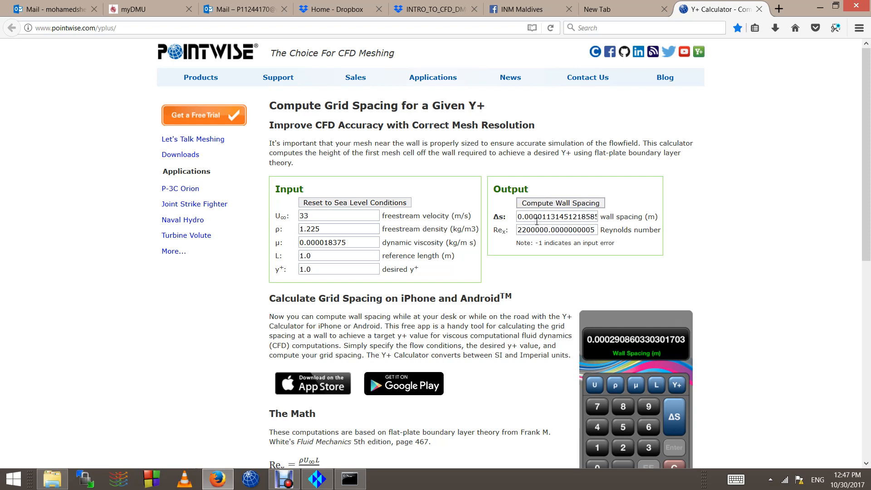
{"action": "left_click_drag", "start_coordinate": [523, 232], "coordinate": [525, 231]}
{"action": "left_click", "coordinate": [526, 228]}
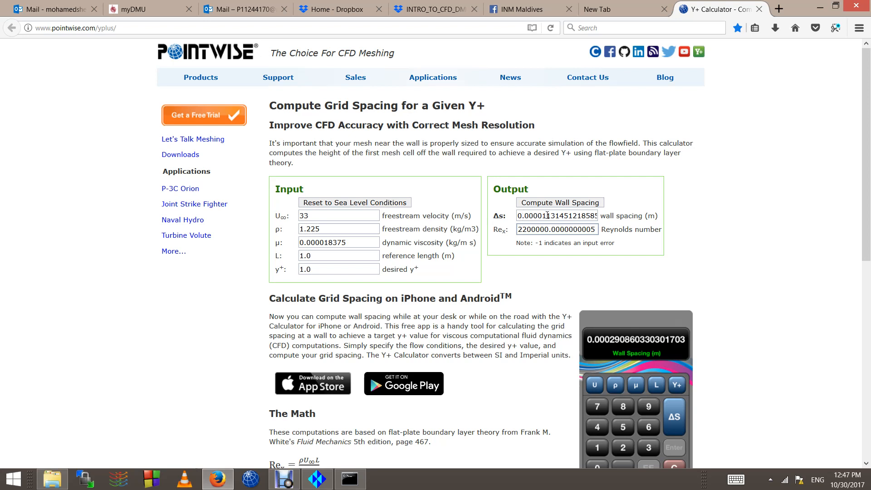
{"action": "left_click_drag", "start_coordinate": [547, 216], "coordinate": [522, 216]}
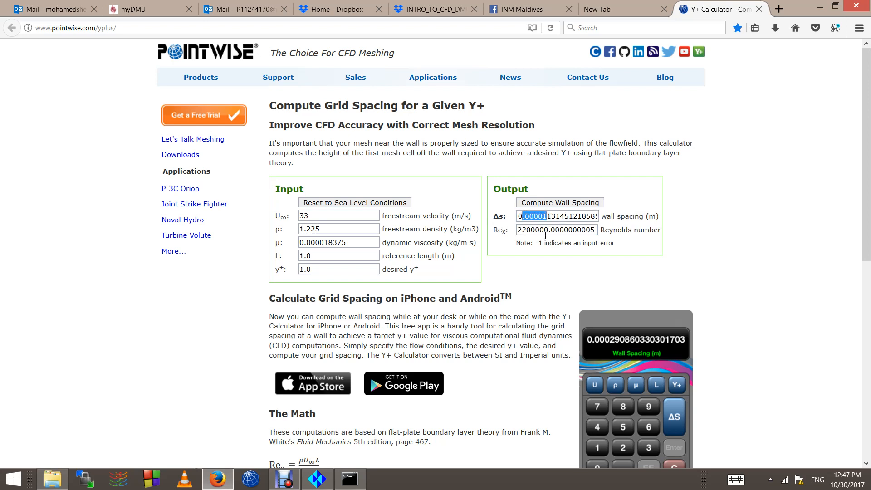
{"action": "left_click_drag", "start_coordinate": [522, 230], "coordinate": [549, 230]}
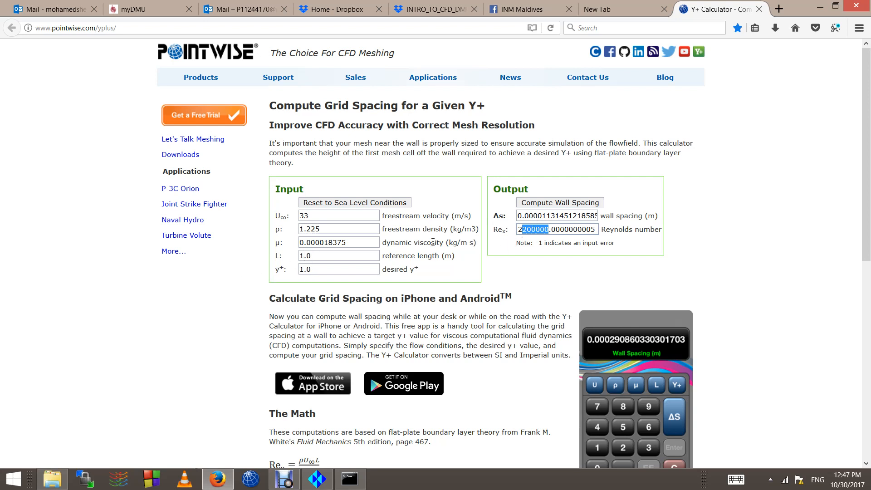
Step: Recompute with reference lengths 0.5, 0.45 and 0.46 m in turn
{"action": "double_click", "coordinate": [329, 255]}
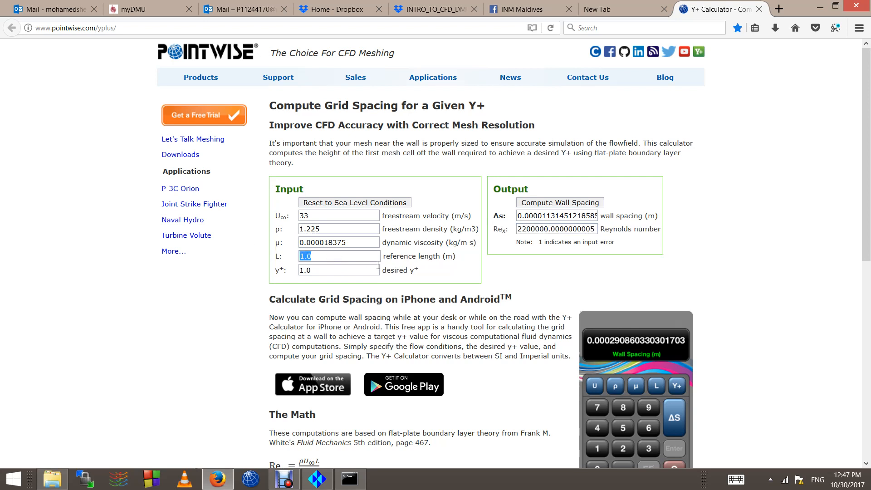
{"action": "type", "text": "0.5"}
{"action": "left_click", "coordinate": [555, 205]}
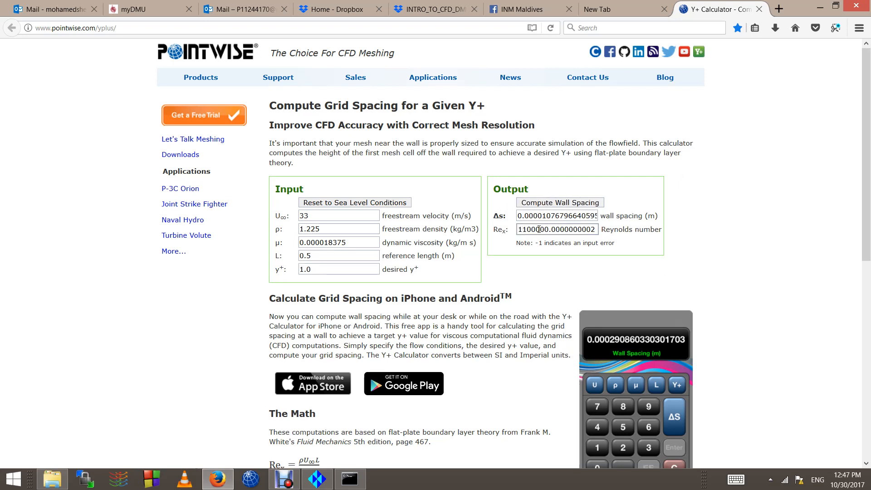
{"action": "left_click", "coordinate": [321, 254]}
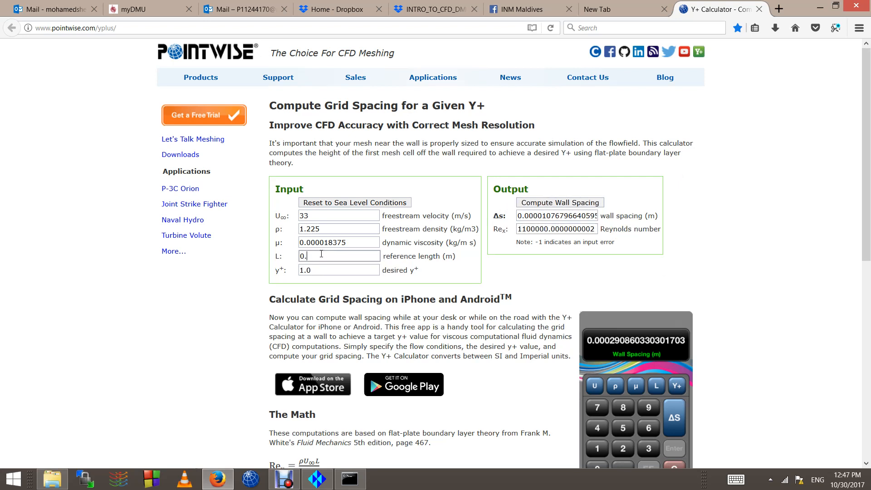
{"action": "type", "text": "45"}
{"action": "key", "text": "Return"}
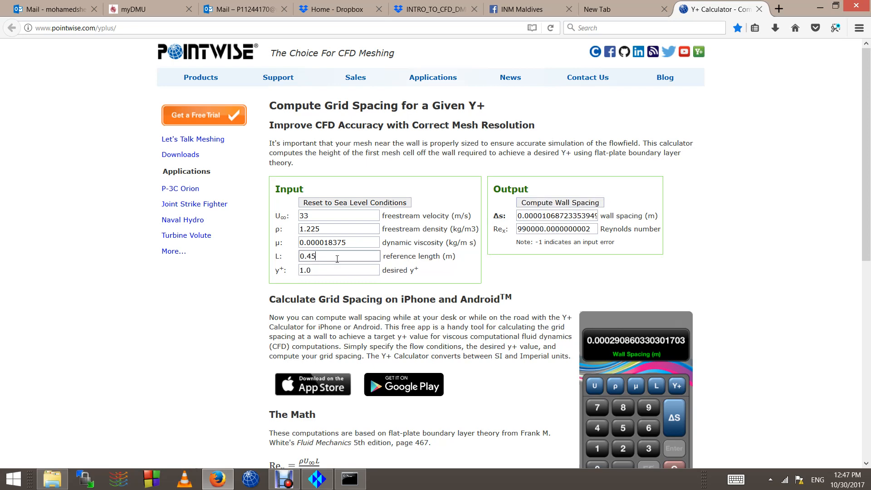
{"action": "key", "text": "BackSpace"}
{"action": "type", "text": "6"}
{"action": "left_click", "coordinate": [562, 204]}
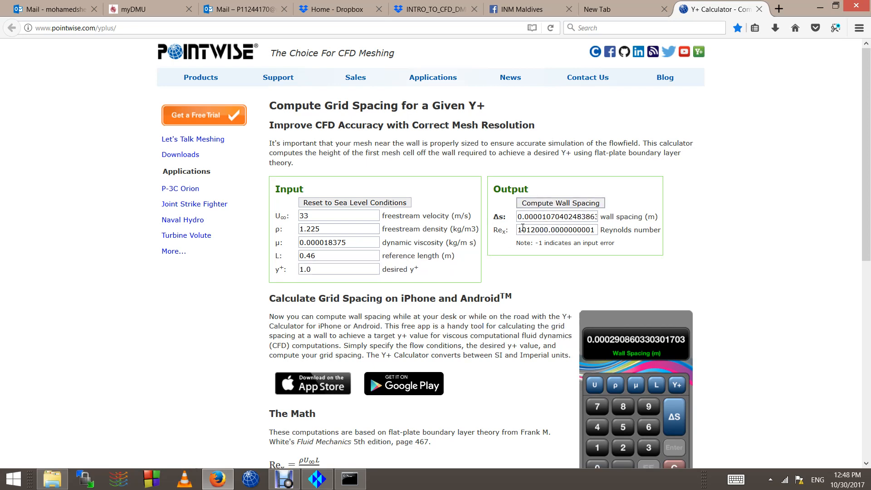
Step: Set reference length to 0.455 m and recompute, giving a Reynolds number of about 1001000
{"action": "left_click", "coordinate": [326, 256]}
{"action": "key", "text": "BackSpace"}
{"action": "type", "text": "55"}
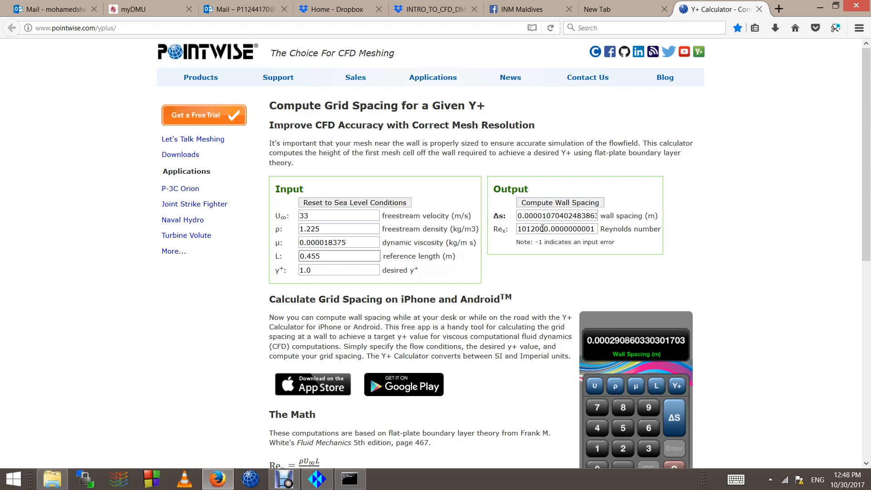
{"action": "left_click", "coordinate": [552, 206]}
{"action": "left_click", "coordinate": [537, 230]}
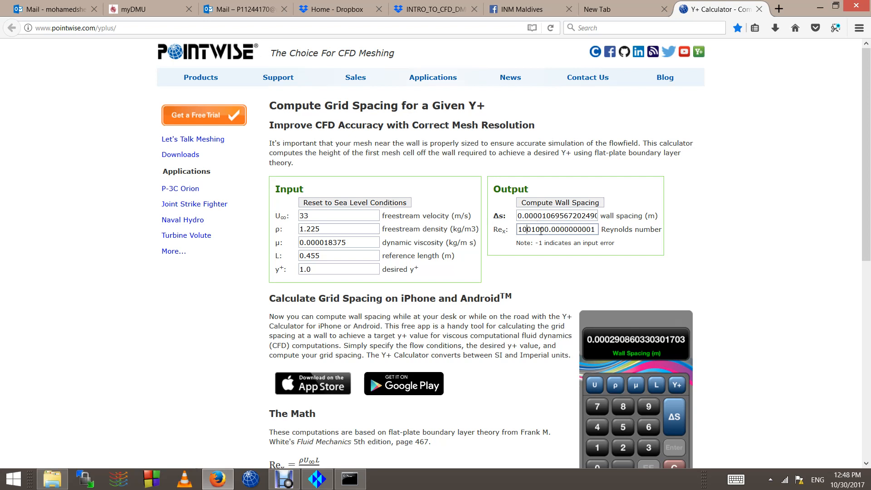
{"action": "left_click_drag", "start_coordinate": [518, 229], "coordinate": [596, 229]}
{"action": "double_click", "coordinate": [318, 256]}
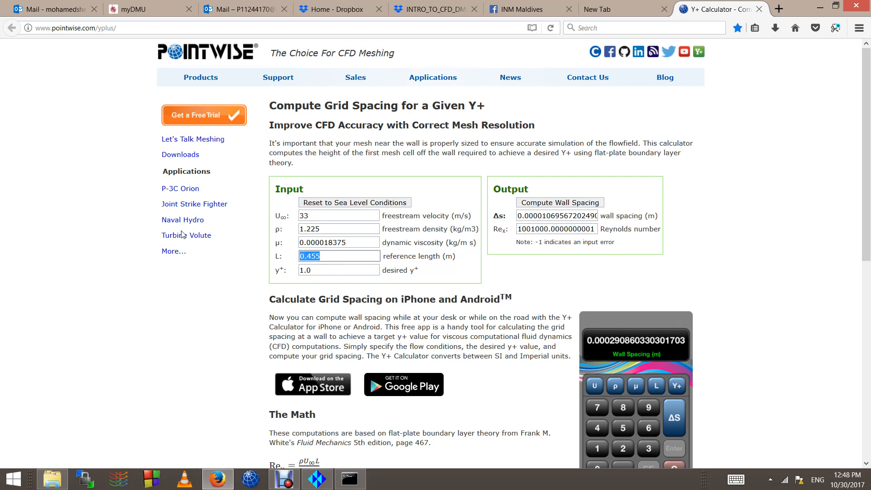
Step: Set reference length back to 1 m, edit the viscosity value and recompute
{"action": "type", "text": "1"}
{"action": "left_click", "coordinate": [328, 240]}
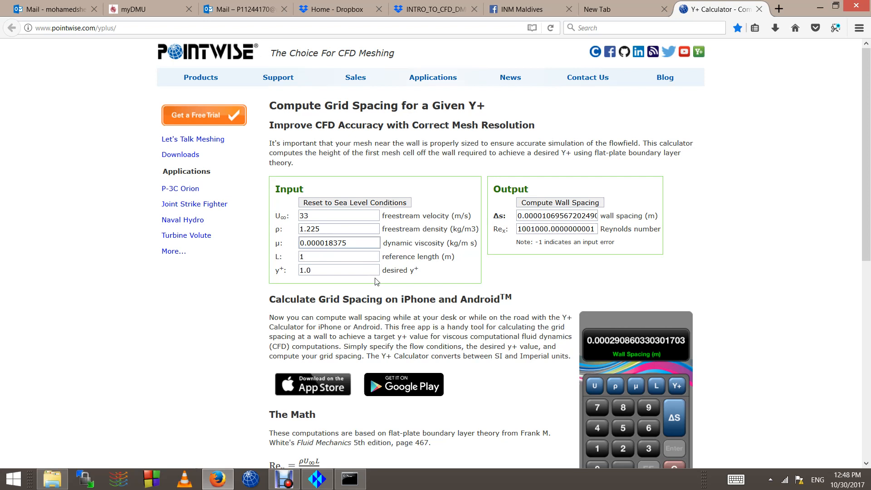
{"action": "key", "text": "BackSpace"}
{"action": "type", "text": "1"}
{"action": "key", "text": "BackSpace"}
{"action": "left_click", "coordinate": [543, 204]}
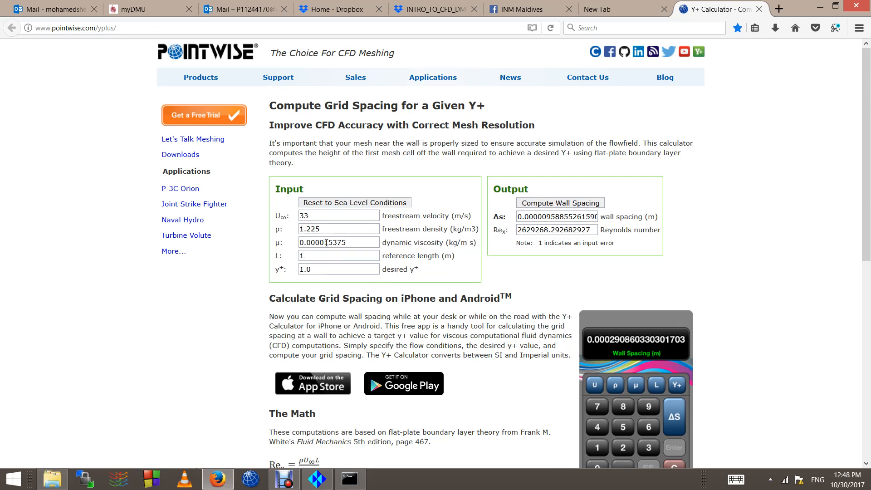
Step: Change viscosity to 0.00002375, then 0.00004, recomputing after each change
{"action": "left_click_drag", "start_coordinate": [329, 243], "coordinate": [334, 244]}
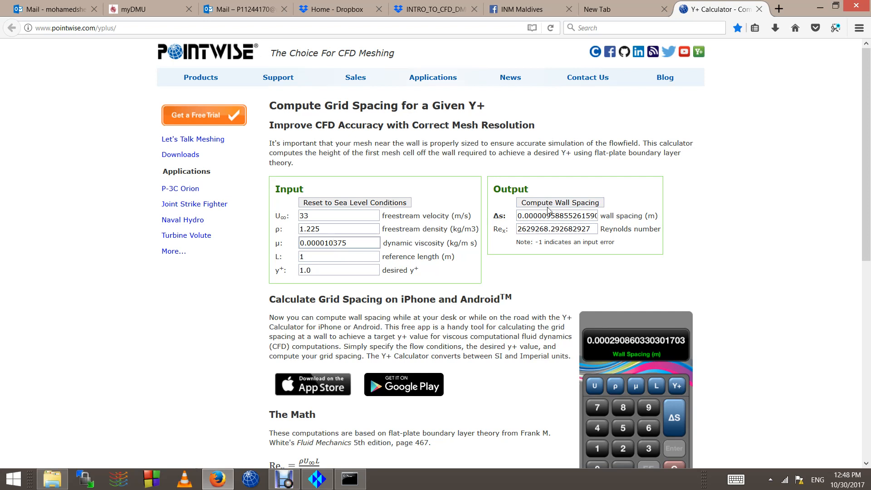
{"action": "key", "text": "BackSpace"}
{"action": "key", "text": "BackSpace"}
{"action": "type", "text": "2"}
{"action": "left_click", "coordinate": [579, 202]}
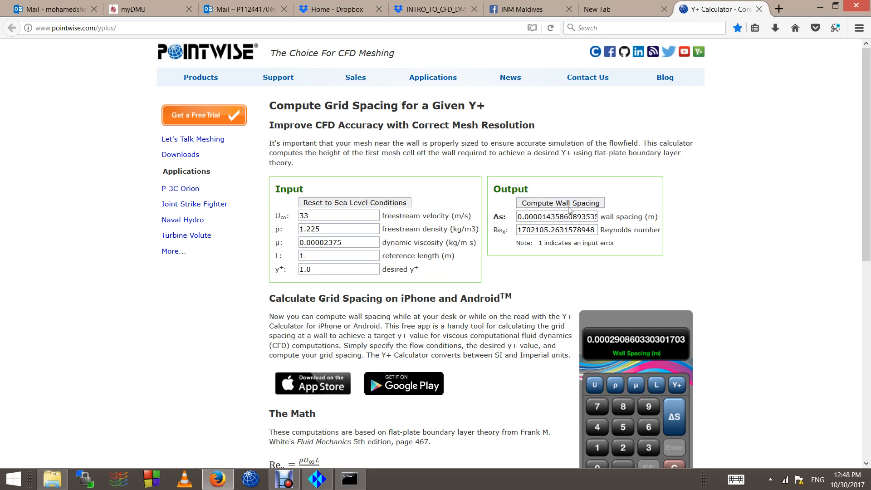
{"action": "left_click_drag", "start_coordinate": [324, 243], "coordinate": [389, 239]}
{"action": "type", "text": "4"}
{"action": "left_click", "coordinate": [558, 204]}
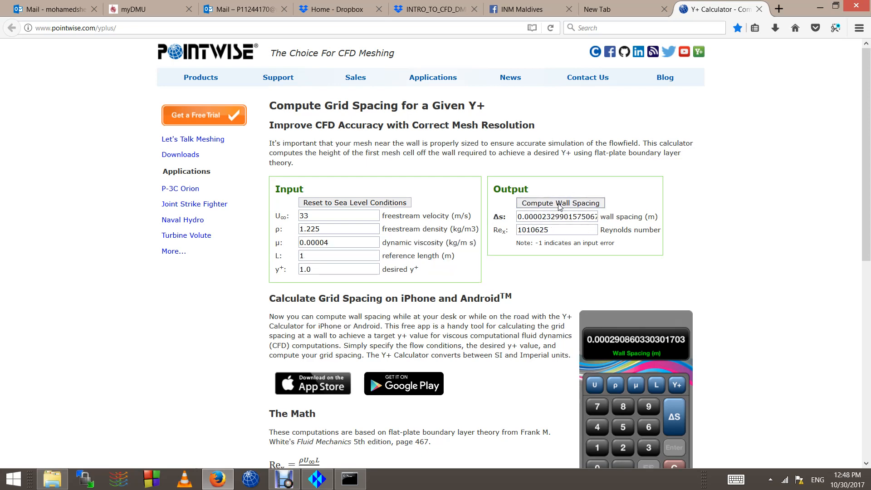
{"action": "left_click", "coordinate": [343, 240]}
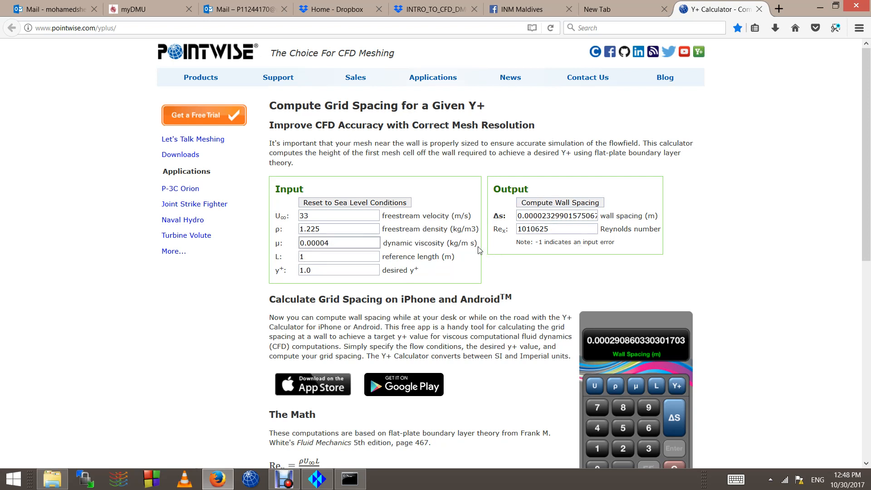
Step: Check the results: Reynolds number 1010625 and wall spacing about 0.0000233 m
{"action": "double_click", "coordinate": [528, 228]}
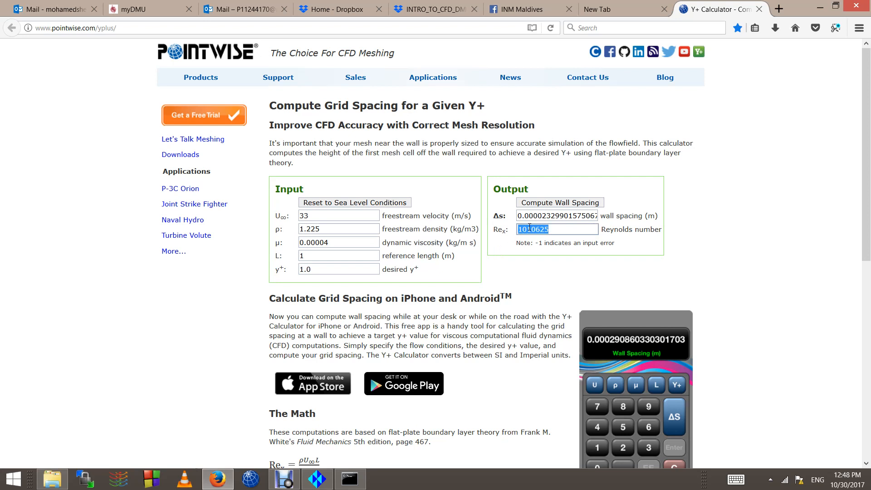
{"action": "left_click", "coordinate": [552, 213]}
{"action": "triple_click", "coordinate": [553, 213]}
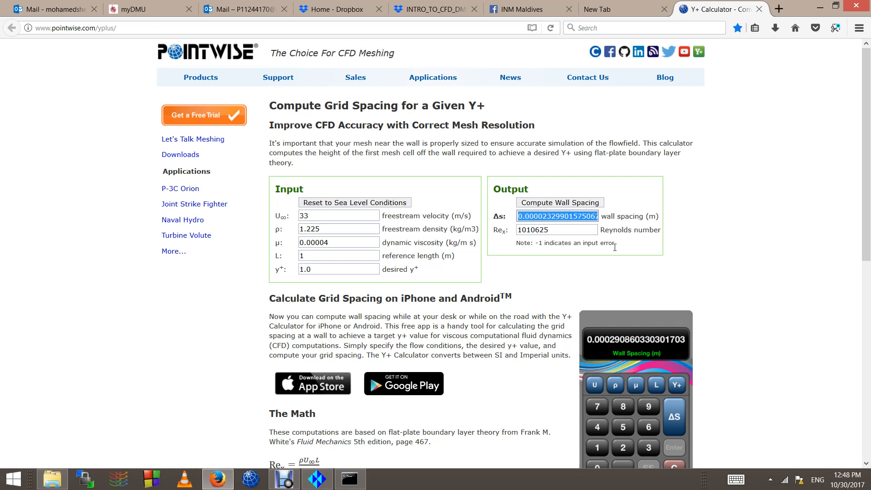
{"action": "left_click", "coordinate": [580, 203]}
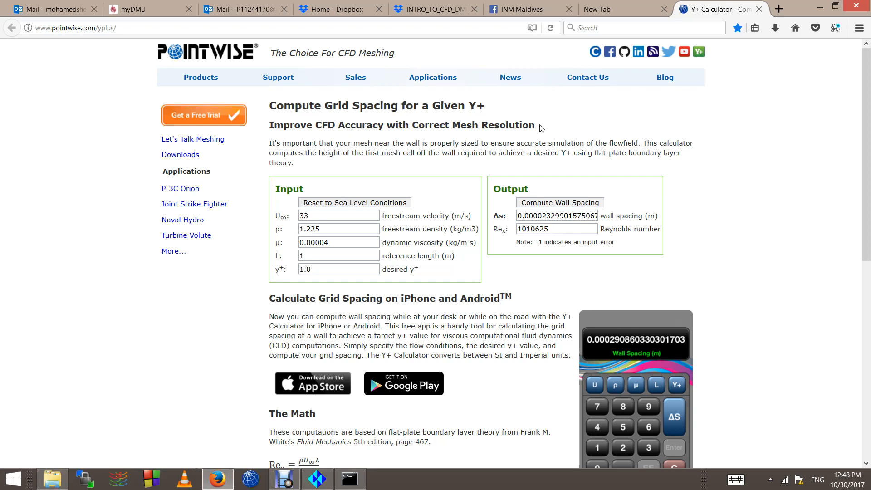
{"action": "double_click", "coordinate": [554, 215]}
{"action": "left_click", "coordinate": [687, 223]}
Step: Open 1_NACA0012.tin from D:/DMU_COURSES/SHORT_COURSE_IN_CFD_AERODYNAMICS/GEOM in ICEM CFD
{"action": "left_click", "coordinate": [322, 483]}
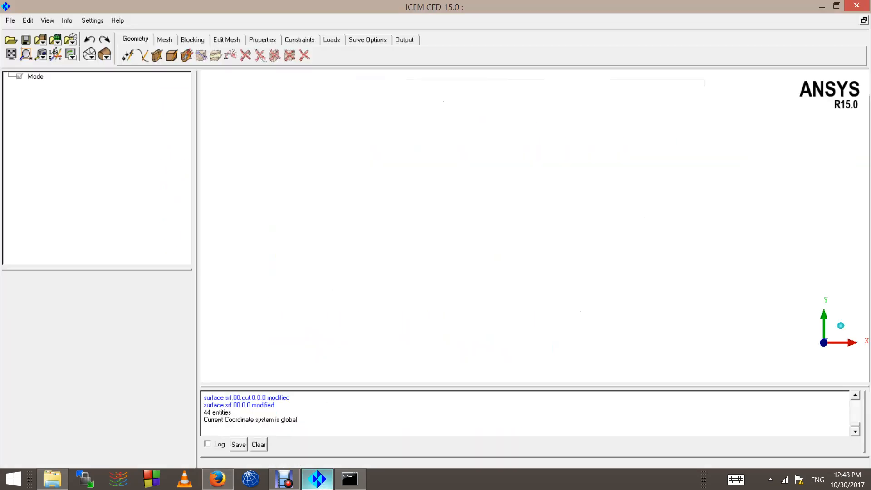
{"action": "left_click", "coordinate": [10, 21]}
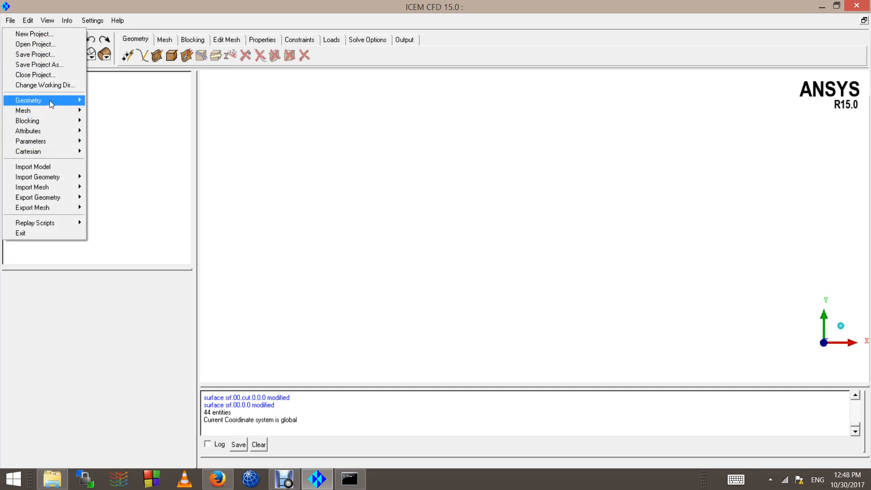
{"action": "mouse_move", "coordinate": [49, 100]}
{"action": "left_click", "coordinate": [117, 101]}
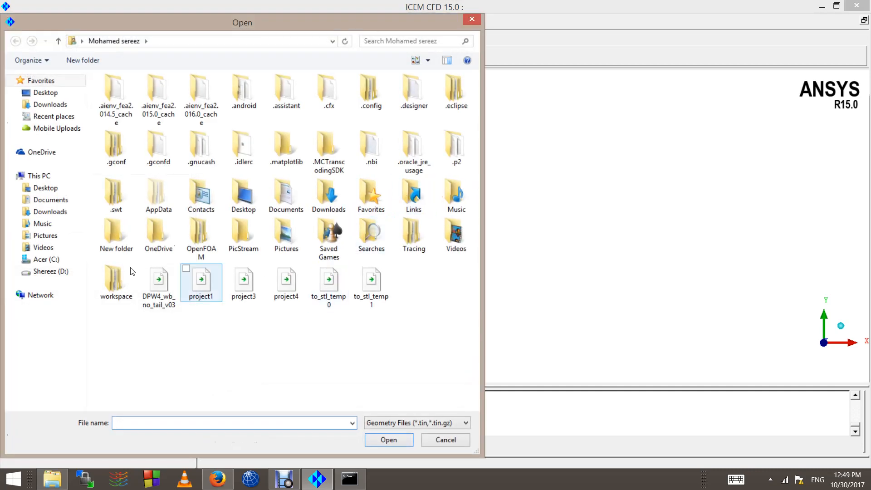
{"action": "left_click", "coordinate": [56, 273]}
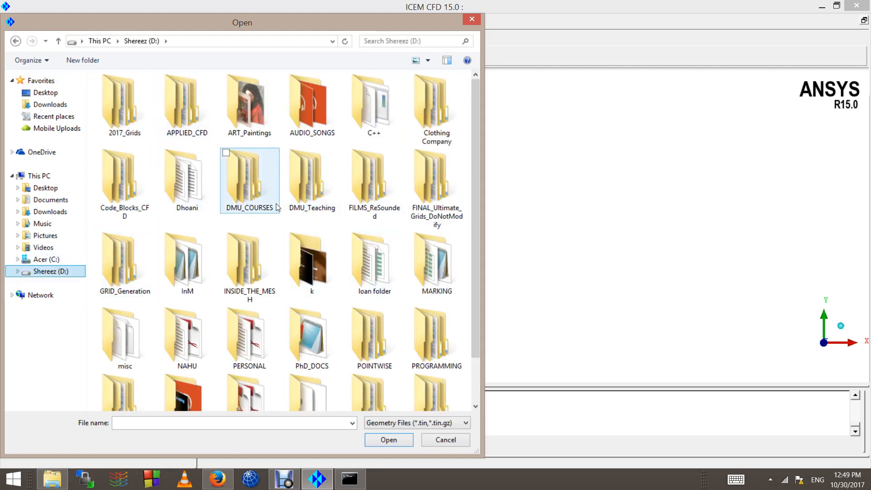
{"action": "double_click", "coordinate": [283, 187]}
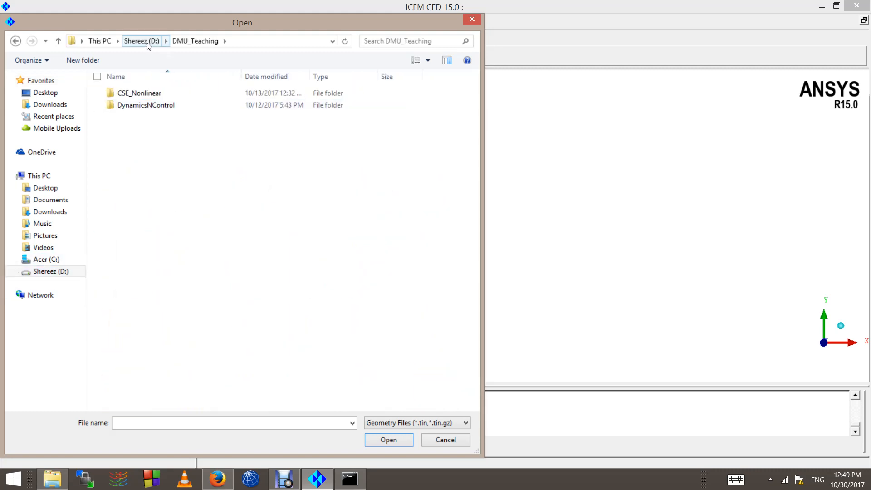
{"action": "left_click", "coordinate": [142, 40]}
{"action": "left_click", "coordinate": [272, 196]}
{"action": "double_click", "coordinate": [272, 196]}
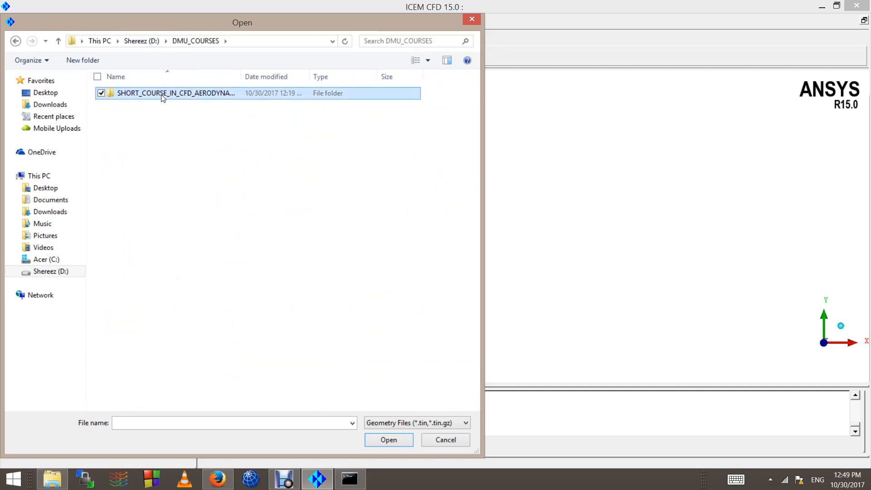
{"action": "double_click", "coordinate": [159, 92]}
{"action": "double_click", "coordinate": [159, 93]}
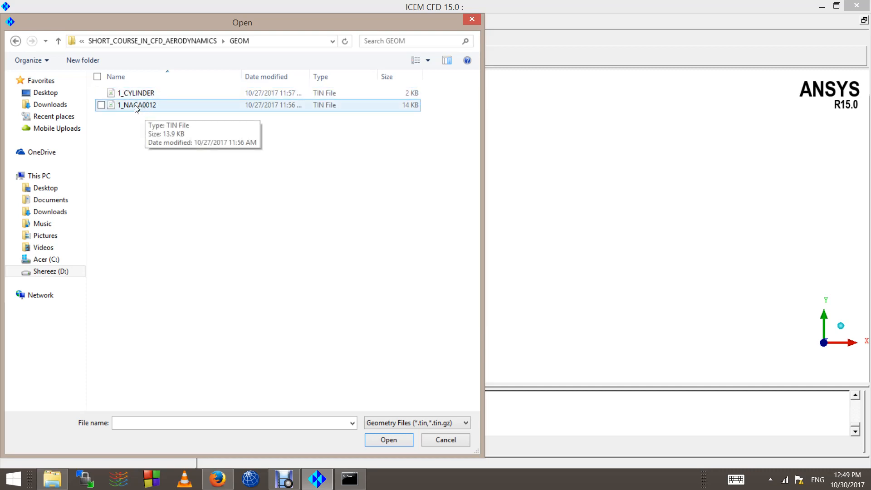
{"action": "double_click", "coordinate": [136, 106]}
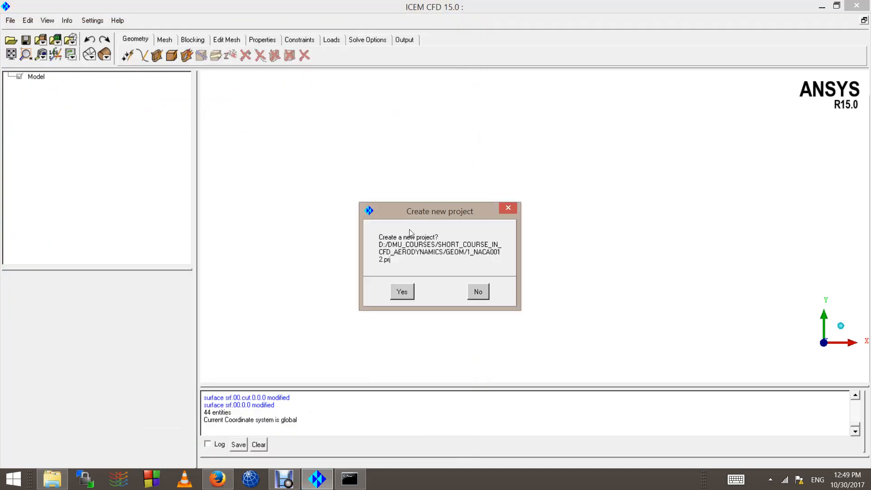
Step: Create the 1_NACA0012 project and display the airfoil's geometry points
{"action": "left_click", "coordinate": [402, 291]}
{"action": "scroll", "coordinate": [522, 265], "scroll_direction": "down", "scroll_amount": 5}
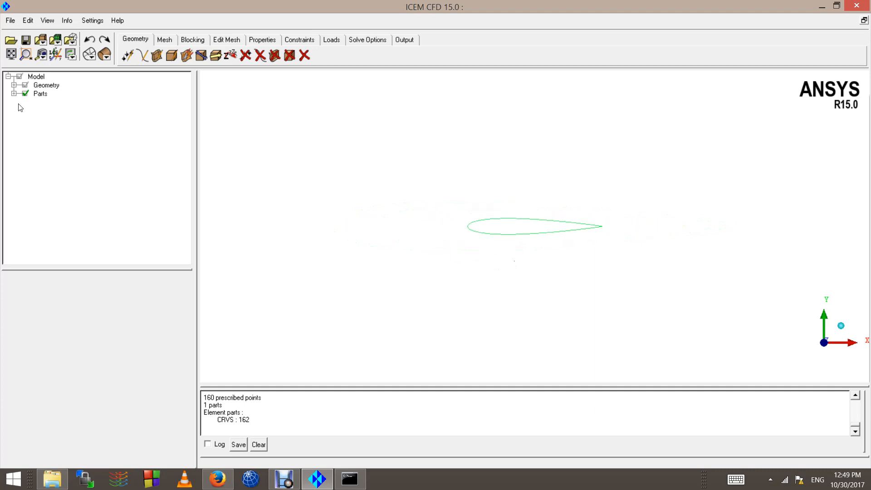
{"action": "left_click", "coordinate": [14, 85]}
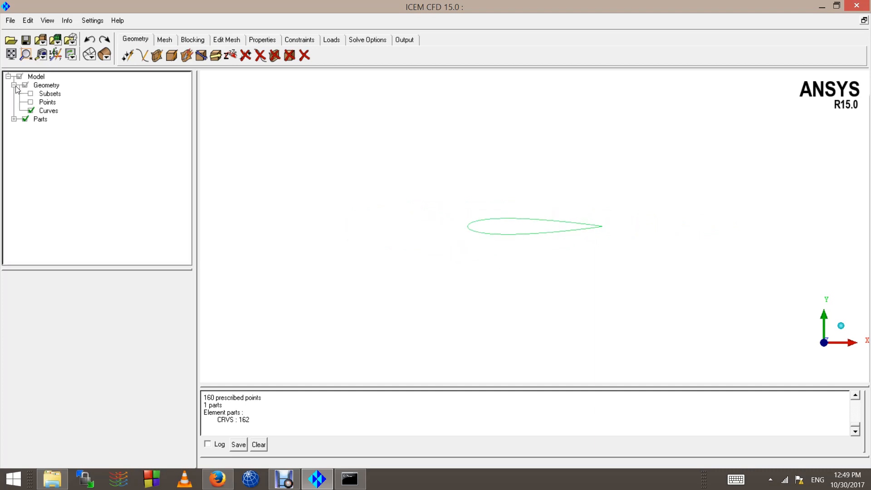
{"action": "left_click", "coordinate": [30, 101]}
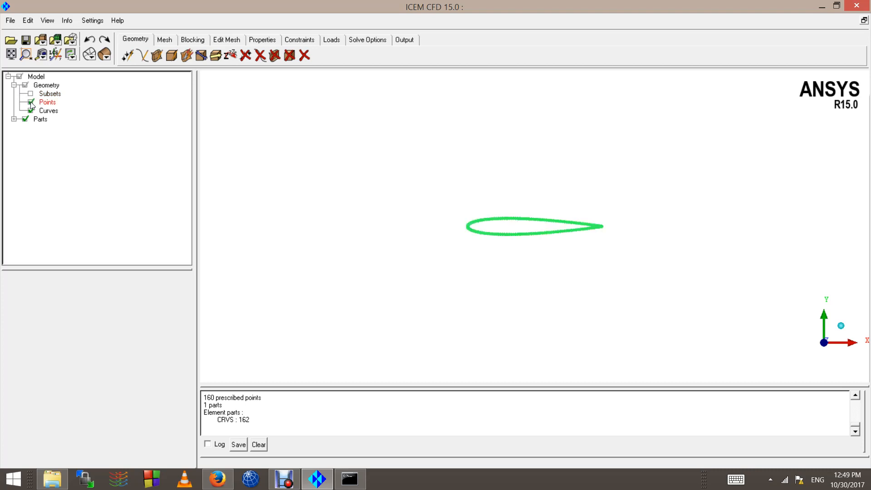
{"action": "scroll", "coordinate": [660, 246], "scroll_direction": "up", "scroll_amount": 4}
{"action": "scroll", "coordinate": [748, 224], "scroll_direction": "up", "scroll_amount": 3}
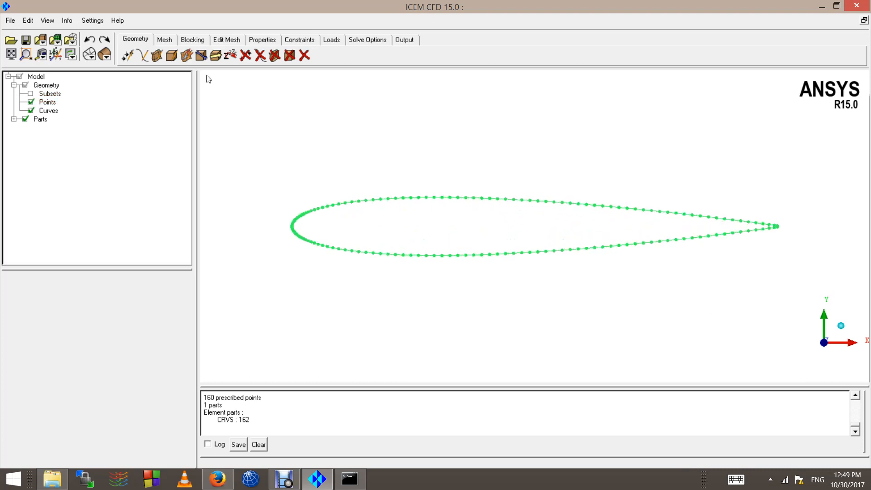
Step: Rename the CRVS part to AIRFOIL
{"action": "left_click", "coordinate": [14, 119]}
{"action": "left_click", "coordinate": [47, 127]}
{"action": "scroll", "coordinate": [233, 233], "scroll_direction": "down", "scroll_amount": 2}
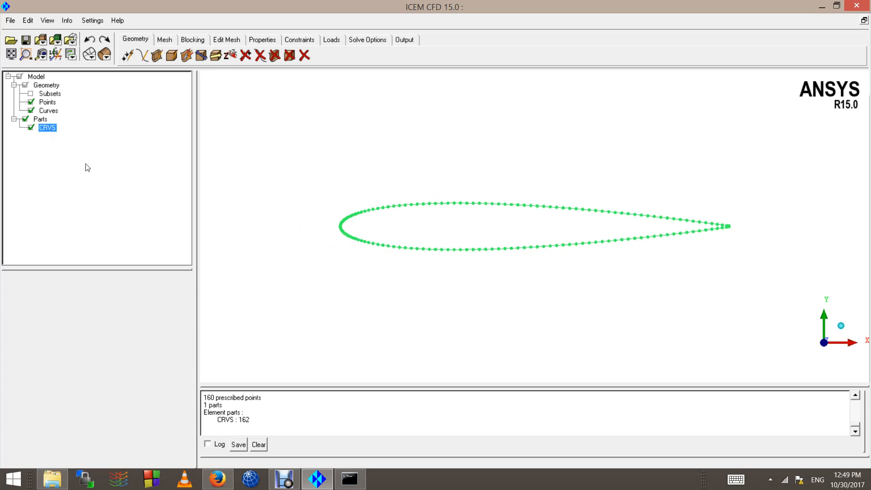
{"action": "right_click", "coordinate": [45, 129]}
{"action": "left_click", "coordinate": [66, 195]}
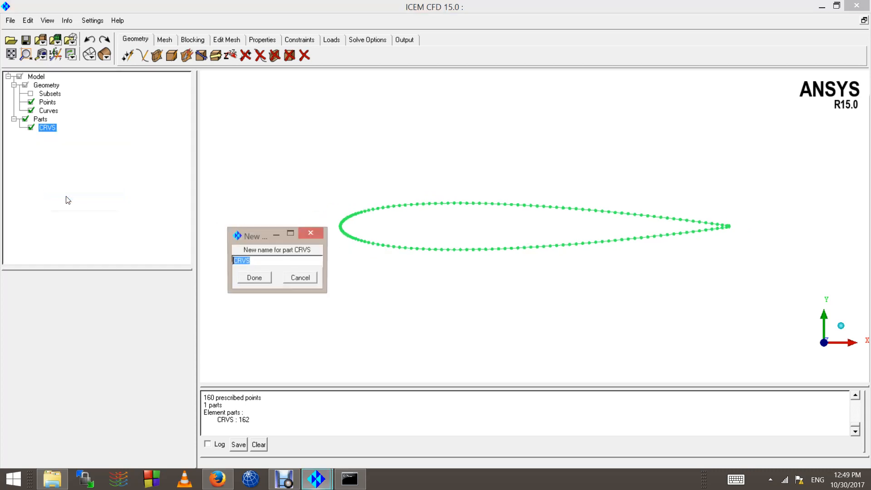
{"action": "type", "text": "AIRFOIL"}
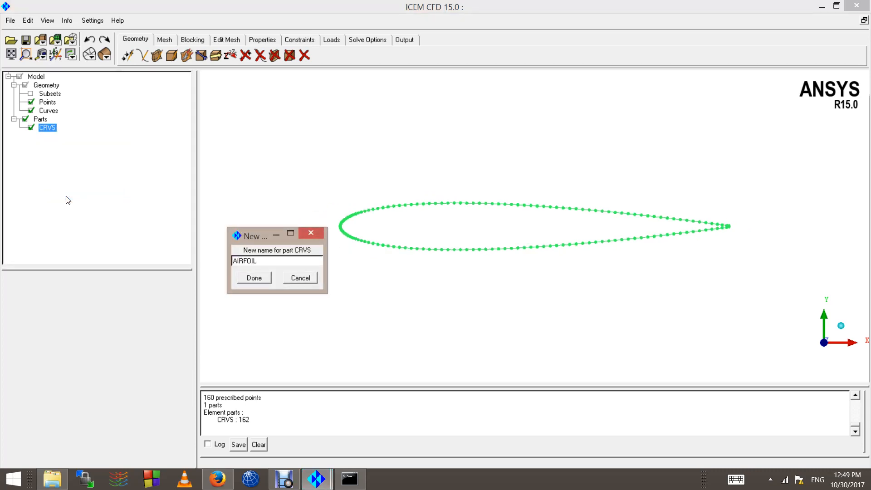
{"action": "left_click", "coordinate": [253, 278]}
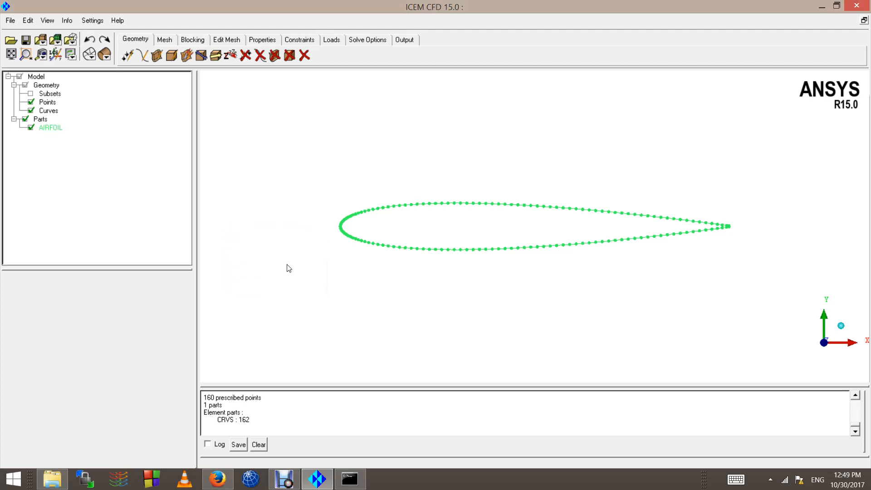
{"action": "scroll", "coordinate": [309, 265], "scroll_direction": "down", "scroll_amount": 3}
{"action": "scroll", "coordinate": [649, 218], "scroll_direction": "down", "scroll_amount": 2}
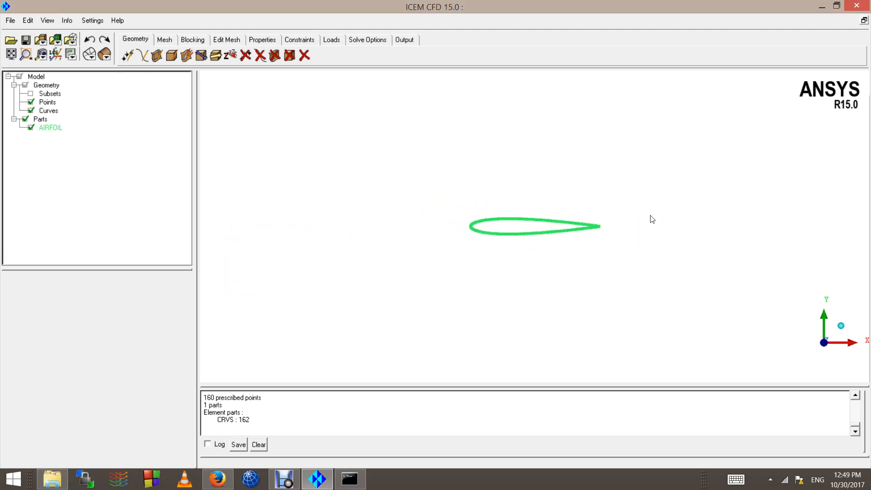
{"action": "scroll", "coordinate": [606, 237], "scroll_direction": "up", "scroll_amount": 4}
{"action": "scroll", "coordinate": [787, 233], "scroll_direction": "up", "scroll_amount": 4}
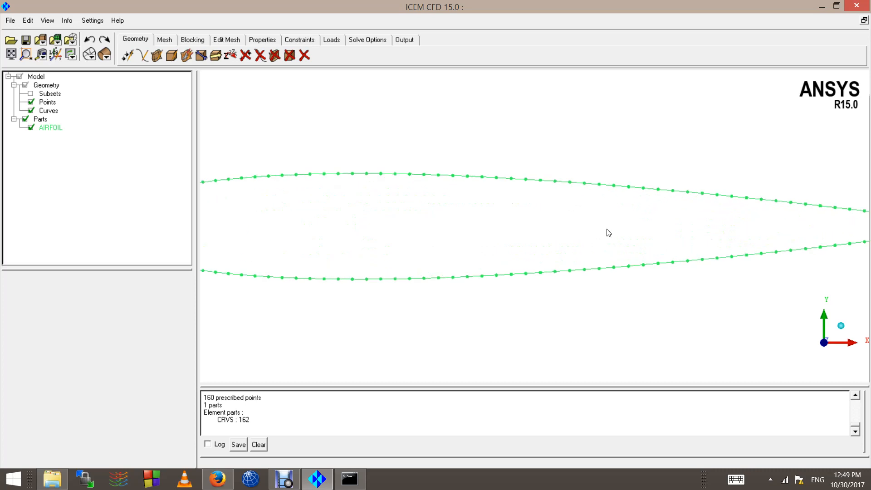
{"action": "scroll", "coordinate": [567, 231], "scroll_direction": "down", "scroll_amount": 5}
{"action": "scroll", "coordinate": [564, 229], "scroll_direction": "down", "scroll_amount": 1}
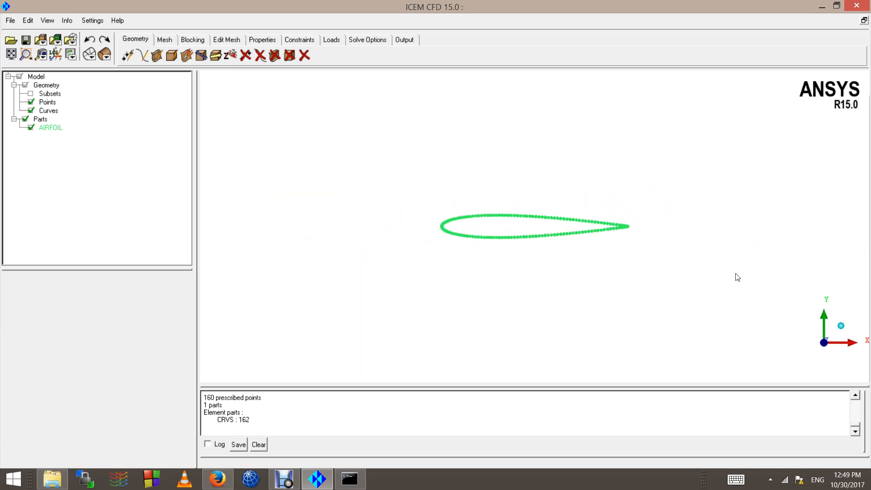
{"action": "scroll", "coordinate": [572, 245], "scroll_direction": "up", "scroll_amount": 5}
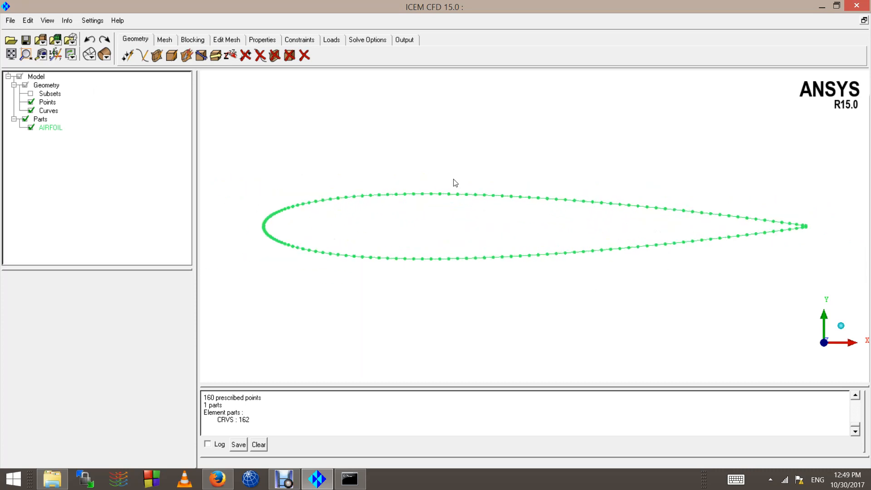
{"action": "scroll", "coordinate": [362, 211], "scroll_direction": "down", "scroll_amount": 2}
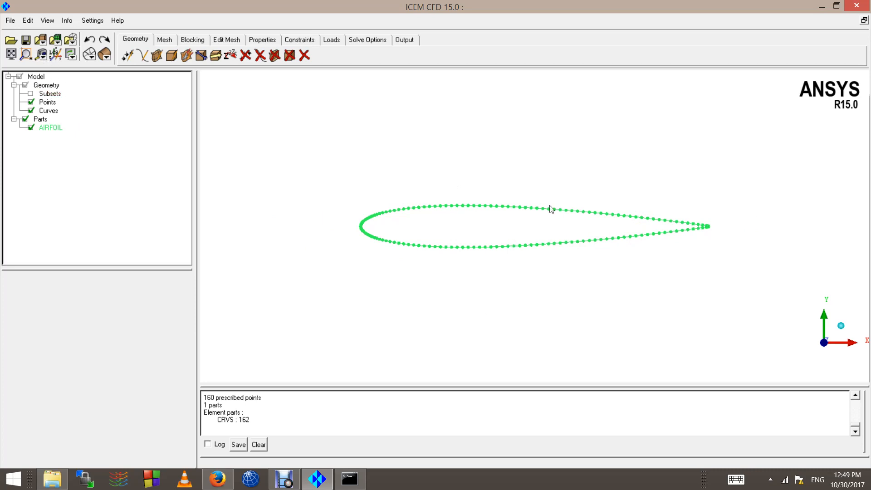
{"action": "scroll", "coordinate": [550, 206], "scroll_direction": "down", "scroll_amount": 1}
{"action": "scroll", "coordinate": [380, 193], "scroll_direction": "up", "scroll_amount": 3}
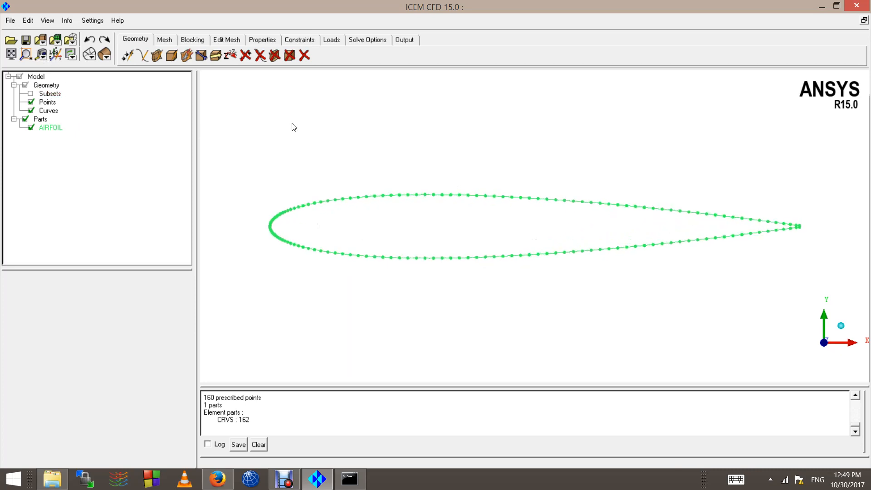
Step: Start Measure Distance and pick the airfoil's leading-edge point
{"action": "left_click", "coordinate": [42, 55]}
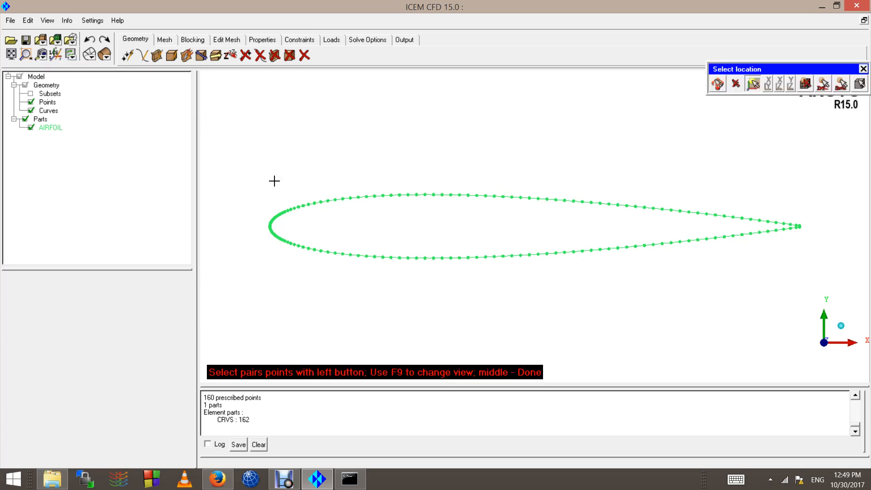
{"action": "scroll", "coordinate": [268, 218], "scroll_direction": "up", "scroll_amount": 3}
{"action": "scroll", "coordinate": [263, 214], "scroll_direction": "down", "scroll_amount": 6}
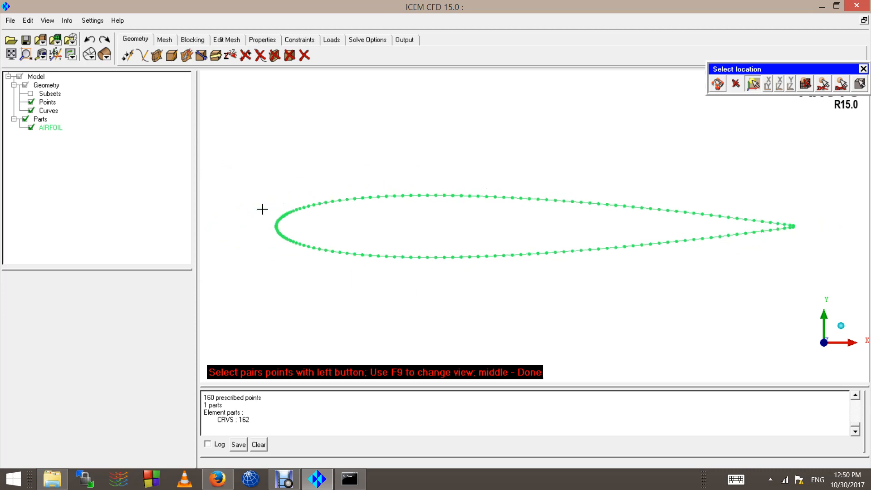
{"action": "scroll", "coordinate": [281, 233], "scroll_direction": "up", "scroll_amount": 1}
{"action": "scroll", "coordinate": [281, 234], "scroll_direction": "up", "scroll_amount": 2}
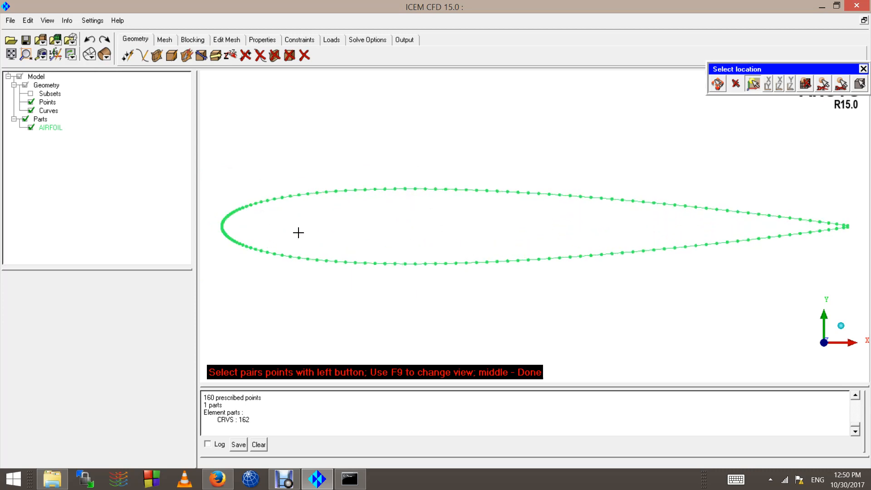
{"action": "middle_click_drag", "start_coordinate": [299, 231], "coordinate": [462, 236]}
{"action": "scroll", "coordinate": [321, 254], "scroll_direction": "up", "scroll_amount": 4}
{"action": "middle_click_drag", "start_coordinate": [296, 249], "coordinate": [488, 232]}
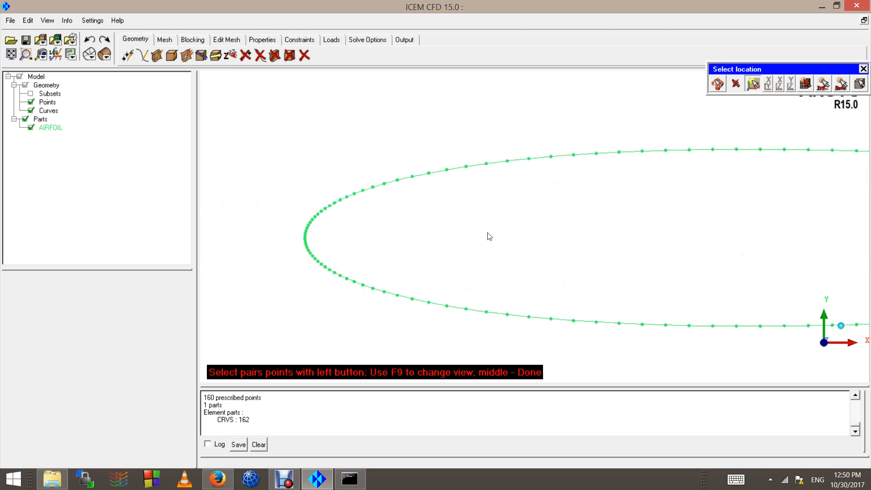
{"action": "scroll", "coordinate": [425, 229], "scroll_direction": "up", "scroll_amount": 3}
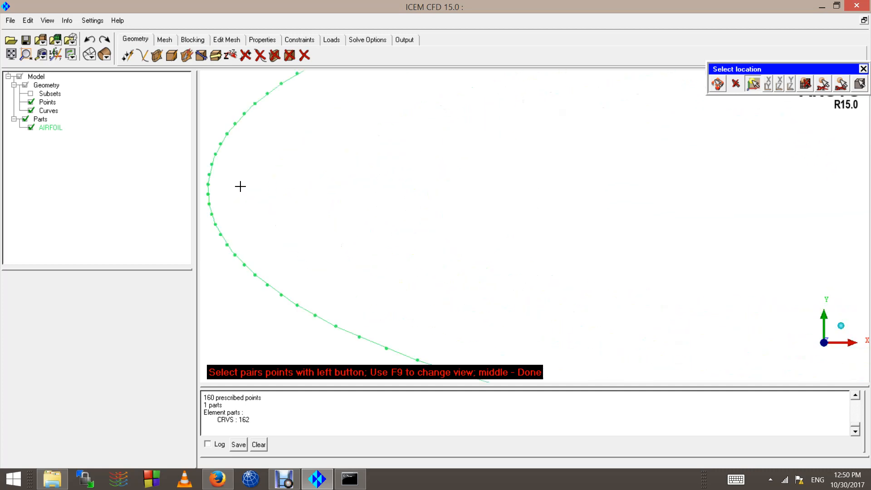
{"action": "left_click", "coordinate": [208, 185]}
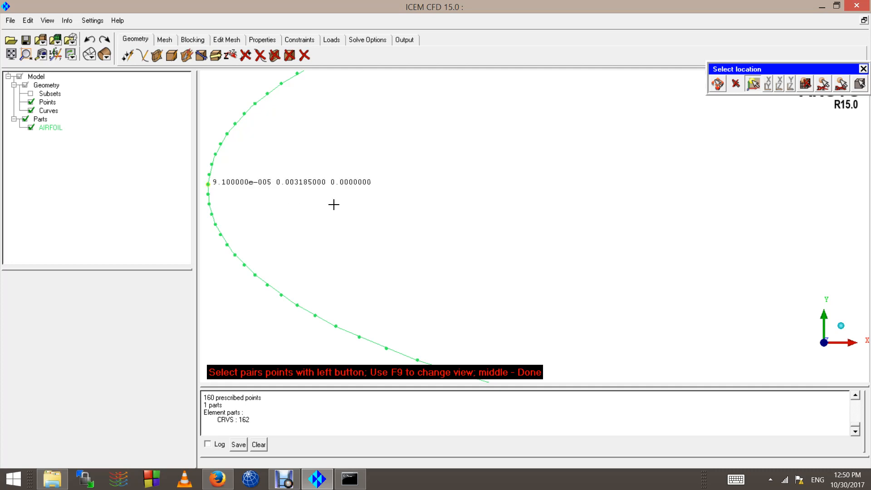
Step: Pick the trailing-edge point, giving a chord distance of about 3.4999
{"action": "scroll", "coordinate": [511, 242], "scroll_direction": "down", "scroll_amount": 6}
{"action": "scroll", "coordinate": [512, 225], "scroll_direction": "down", "scroll_amount": 5}
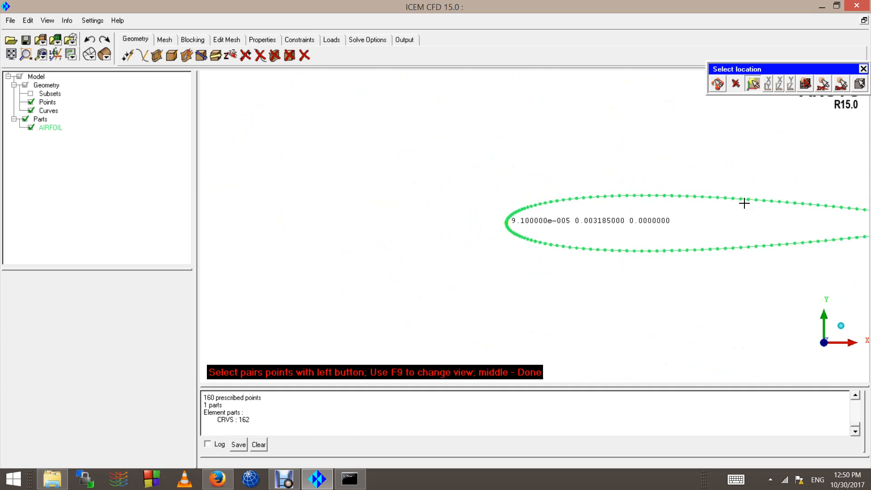
{"action": "middle_click_drag", "start_coordinate": [745, 203], "coordinate": [338, 220], "text": "ctrl"}
{"action": "scroll", "coordinate": [544, 250], "scroll_direction": "up", "scroll_amount": 5}
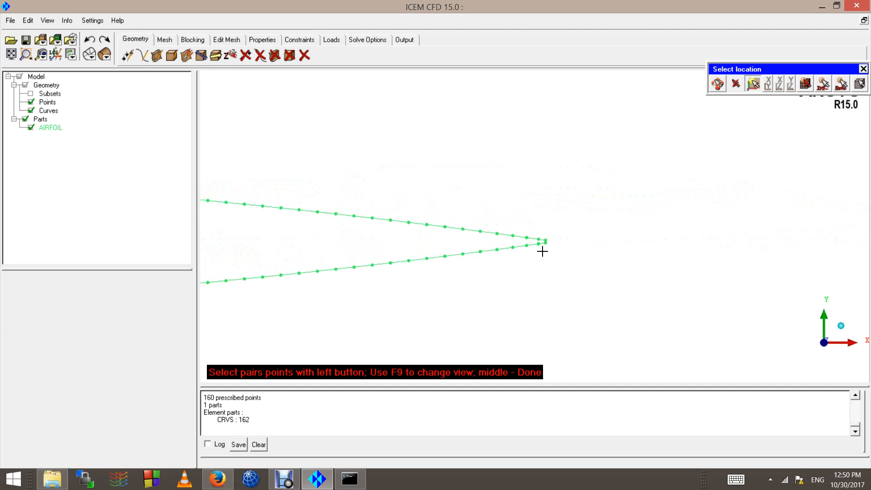
{"action": "left_click", "coordinate": [557, 256]}
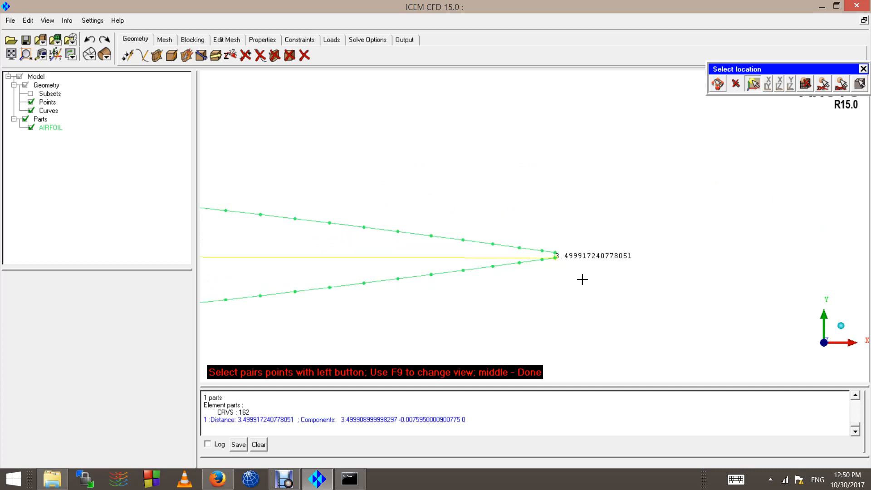
{"action": "scroll", "coordinate": [578, 280], "scroll_direction": "up", "scroll_amount": 2}
{"action": "middle_click", "coordinate": [605, 326]}
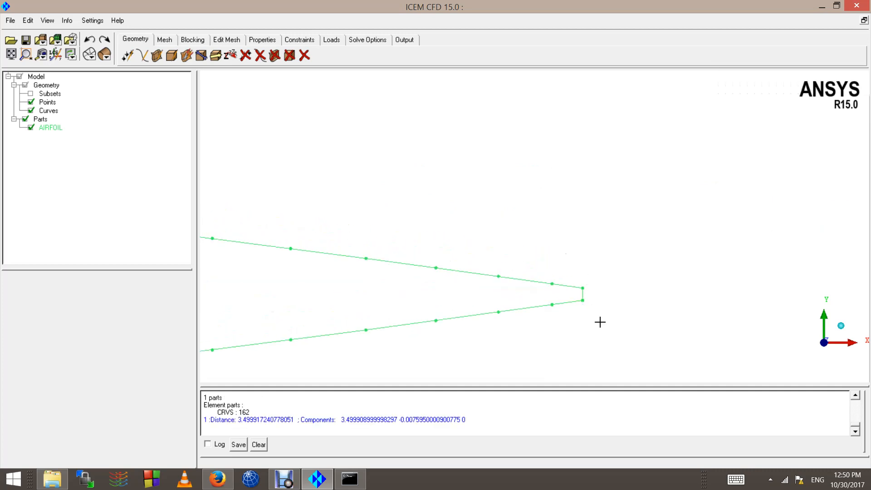
{"action": "scroll", "coordinate": [511, 357], "scroll_direction": "down", "scroll_amount": 1}
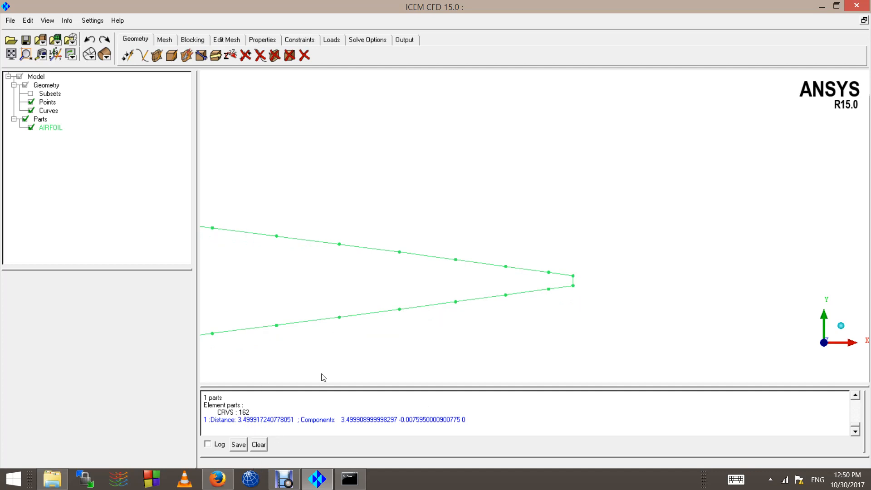
Step: Compute the wall spacing for a 3.5 m reference length in the Y+ calculator
{"action": "left_click", "coordinate": [218, 479]}
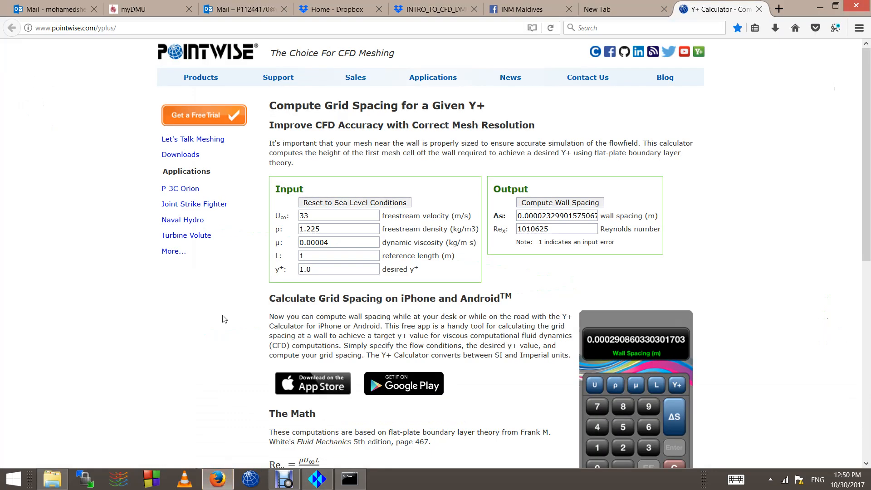
{"action": "left_click_drag", "start_coordinate": [316, 256], "coordinate": [195, 274]}
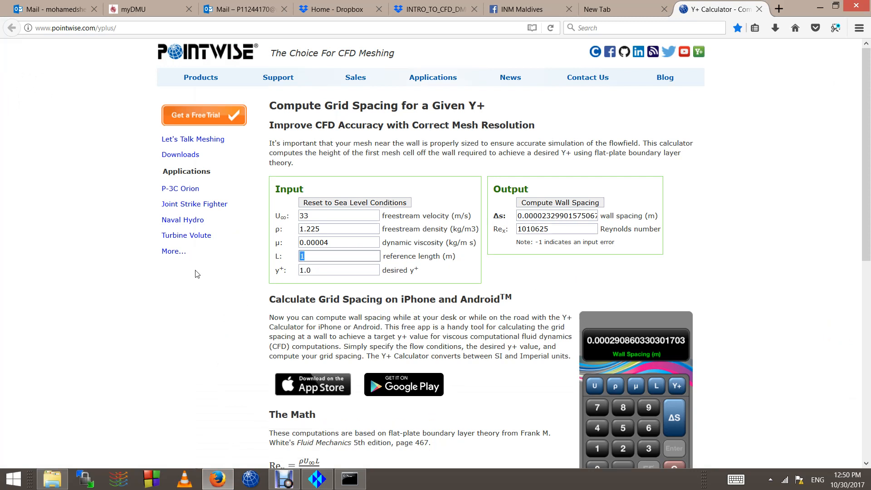
{"action": "type", "text": "3.5"}
{"action": "left_click", "coordinate": [532, 205]}
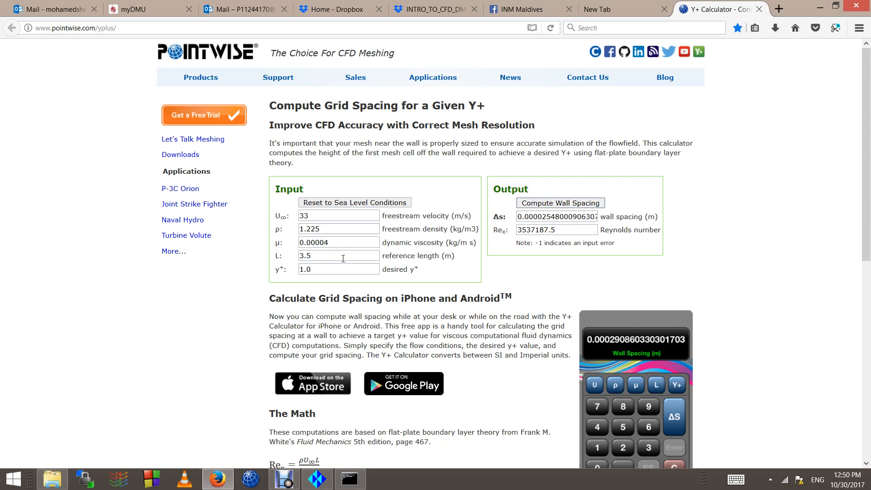
Step: Set reference length back to 1 m, recompute, and open a new browser tab
{"action": "left_click_drag", "start_coordinate": [336, 261], "coordinate": [233, 259]}
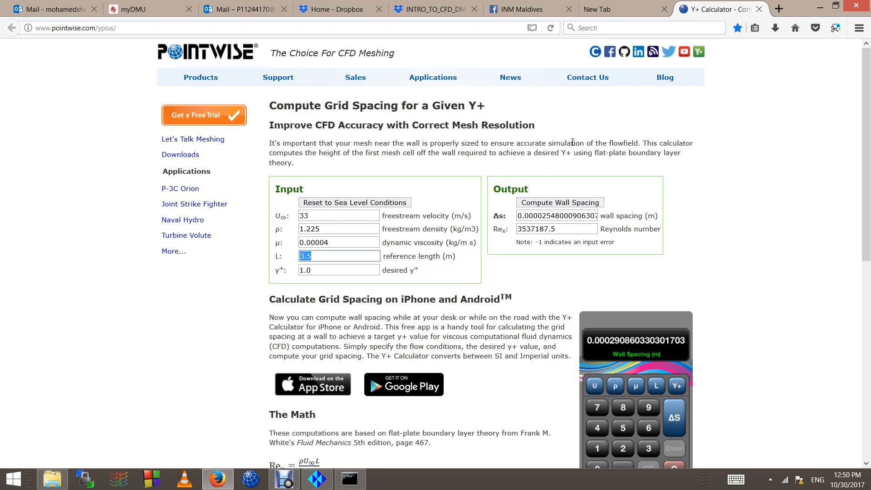
{"action": "type", "text": "1"}
{"action": "left_click", "coordinate": [556, 206]}
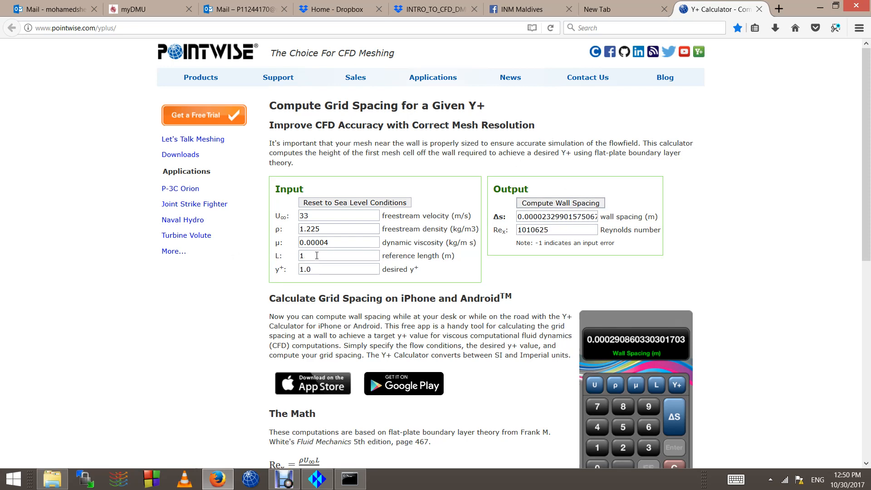
{"action": "left_click", "coordinate": [317, 255]}
{"action": "left_click", "coordinate": [780, 10]}
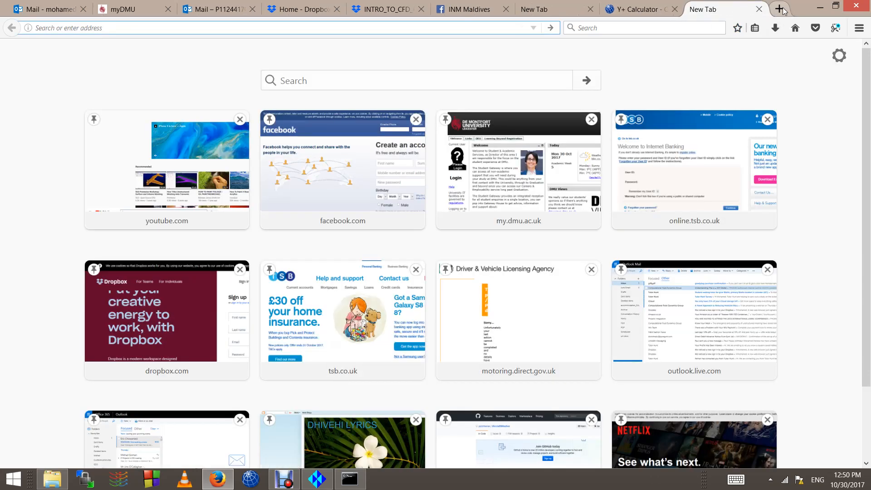
Step: Search the web for 'calculator' to bring up Google Calculator
{"action": "type", "text": "y"}
{"action": "key", "text": "BackSpace"}
{"action": "type", "text": "calculator"}
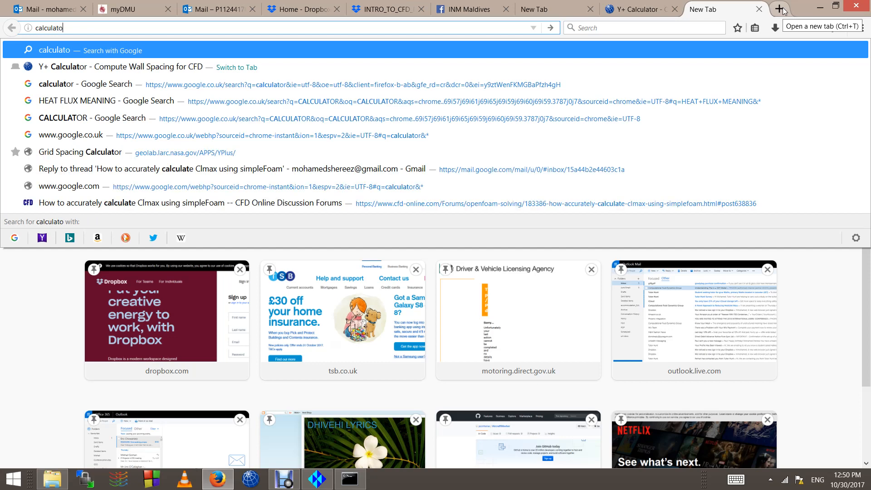
{"action": "key", "text": "Return"}
{"action": "scroll", "coordinate": [453, 321], "scroll_direction": "down", "scroll_amount": 3}
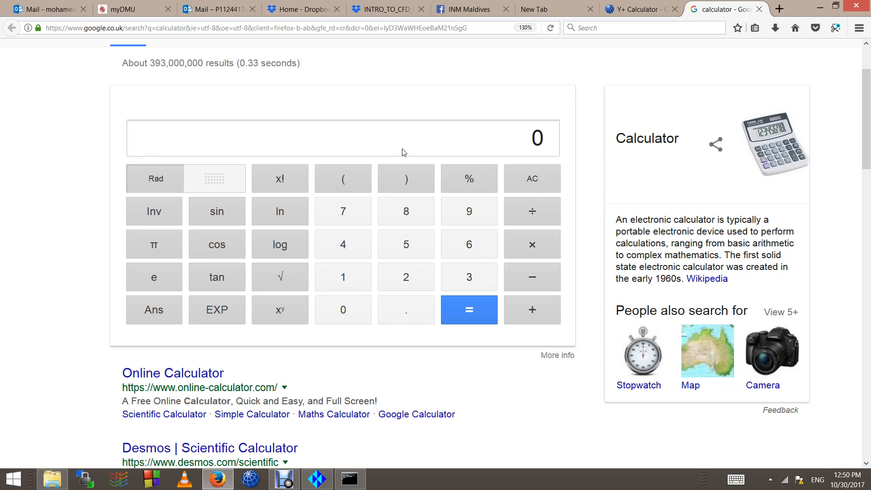
Step: Calculate 1 ÷ 3.5 = 0.28571428571 and return to ICEM CFD
{"action": "left_click", "coordinate": [355, 281]}
{"action": "left_click", "coordinate": [554, 219]}
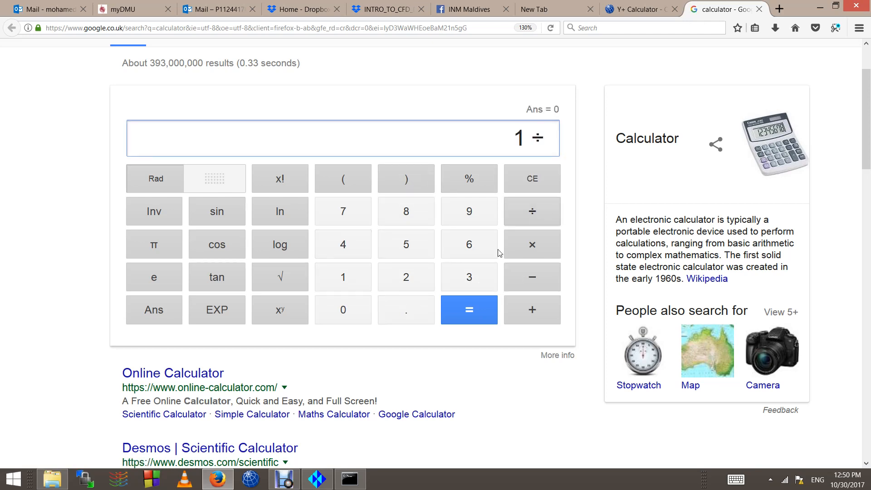
{"action": "left_click", "coordinate": [470, 278]}
{"action": "left_click", "coordinate": [405, 311]}
{"action": "left_click", "coordinate": [404, 248]}
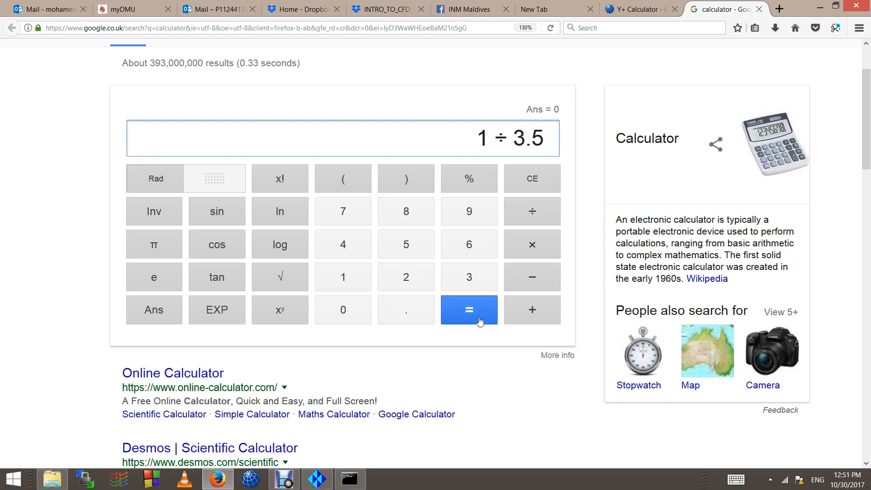
{"action": "left_click", "coordinate": [469, 310]}
{"action": "double_click", "coordinate": [433, 134]}
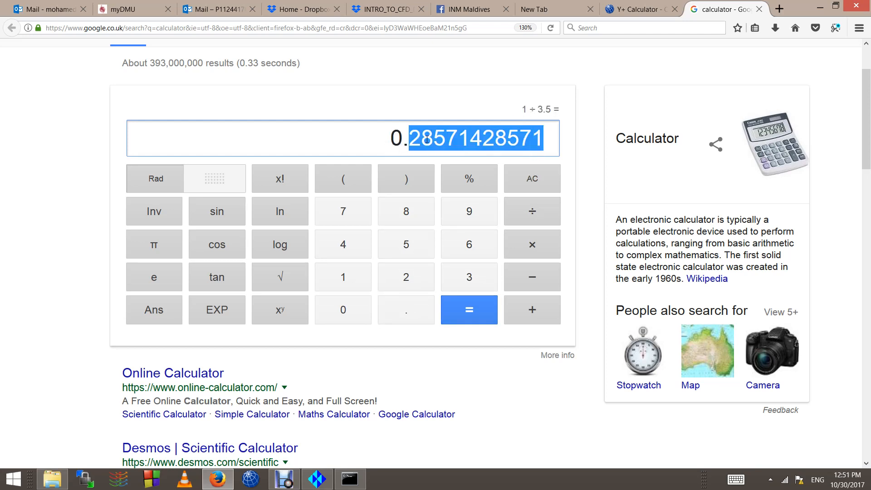
{"action": "key", "text": "alt+Tab"}
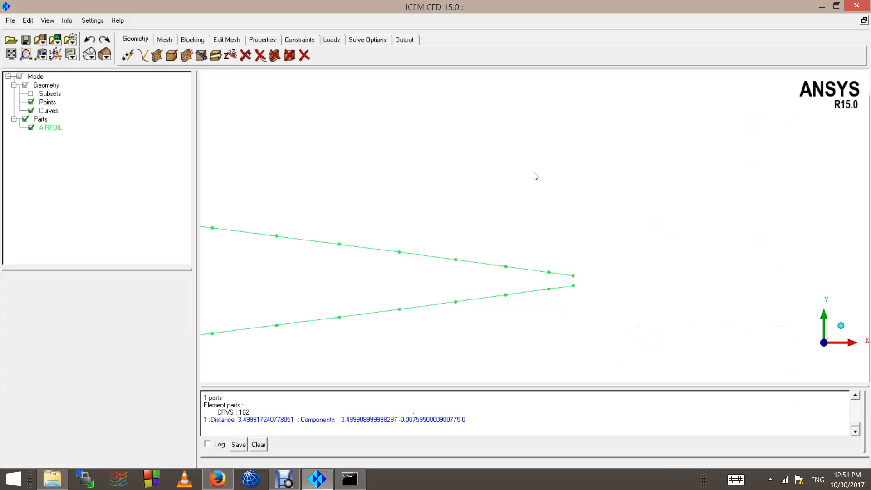
Step: Box-select all 162 airfoil curve entities as the geometry to scale
{"action": "scroll", "coordinate": [433, 255], "scroll_direction": "down", "scroll_amount": 6}
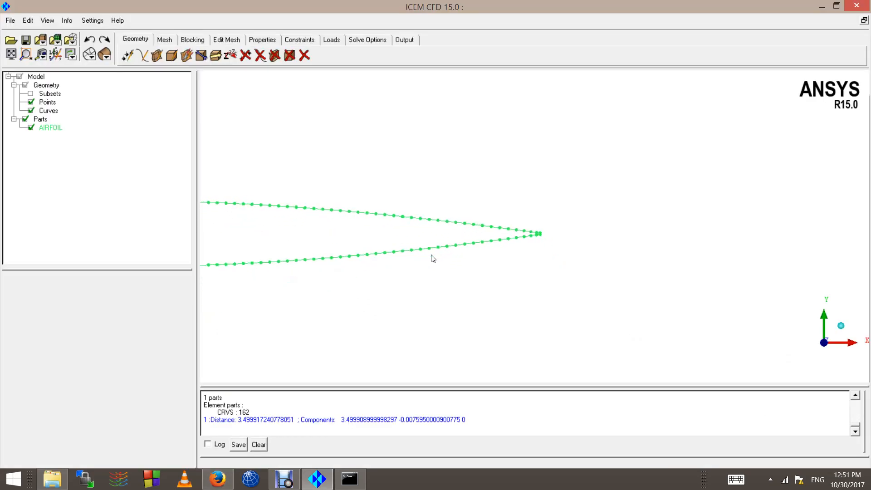
{"action": "scroll", "coordinate": [341, 287], "scroll_direction": "down", "scroll_amount": 2}
{"action": "scroll", "coordinate": [265, 245], "scroll_direction": "up", "scroll_amount": 4}
{"action": "scroll", "coordinate": [224, 251], "scroll_direction": "down", "scroll_amount": 2}
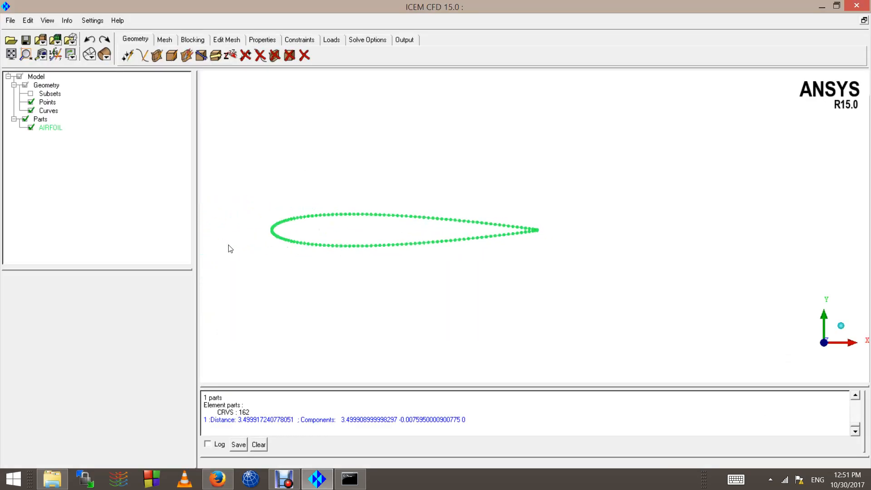
{"action": "left_click", "coordinate": [215, 57]}
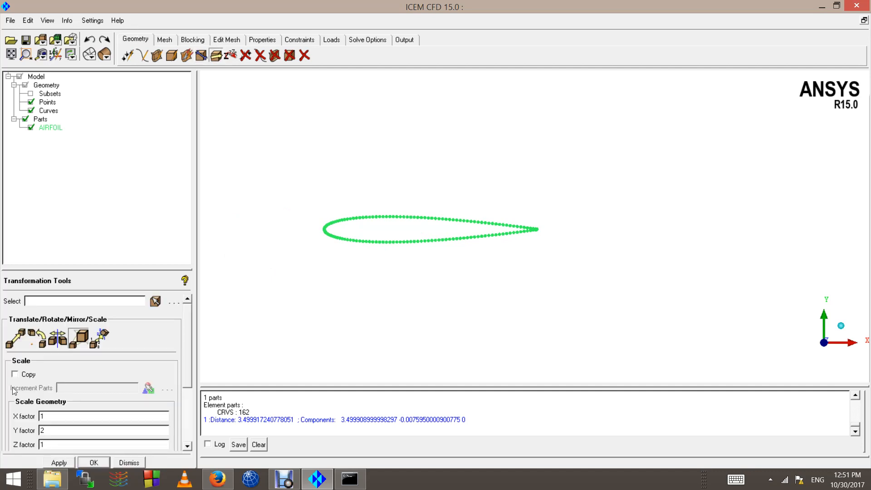
{"action": "left_click", "coordinate": [156, 301]}
{"action": "left_click_drag", "start_coordinate": [287, 165], "coordinate": [659, 325]}
{"action": "middle_click", "coordinate": [412, 336]}
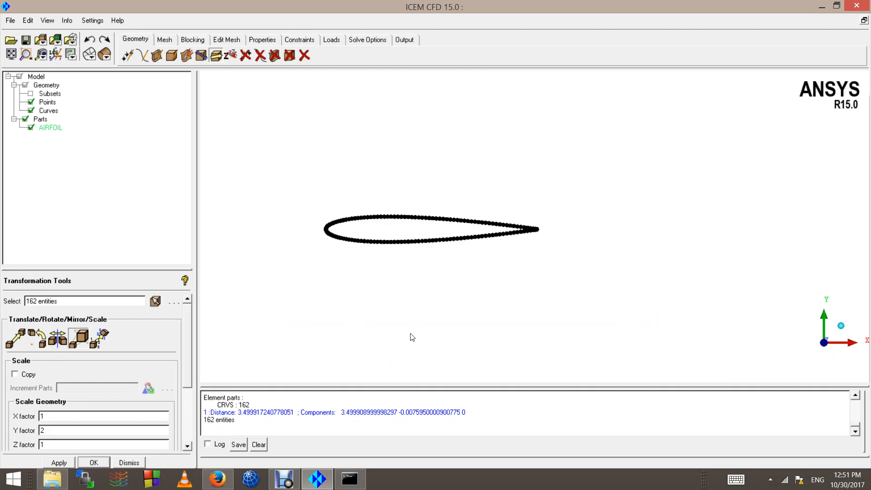
Step: Pan the airfoil and check it edge-on along X and from the side along Z
{"action": "scroll", "coordinate": [265, 230], "scroll_direction": "up", "scroll_amount": 5}
{"action": "scroll", "coordinate": [274, 241], "scroll_direction": "down", "scroll_amount": 7}
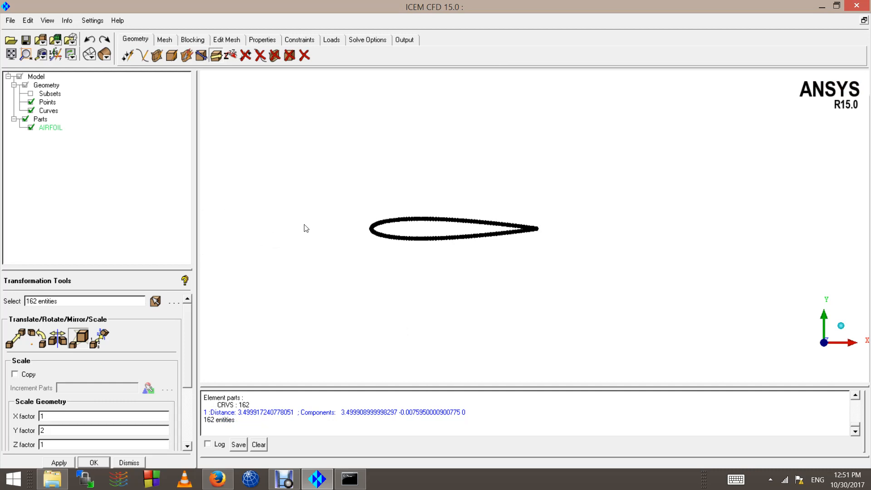
{"action": "scroll", "coordinate": [277, 238], "scroll_direction": "down", "scroll_amount": 1}
{"action": "scroll", "coordinate": [254, 261], "scroll_direction": "up", "scroll_amount": 4}
{"action": "middle_click_drag", "start_coordinate": [380, 246], "coordinate": [535, 226]}
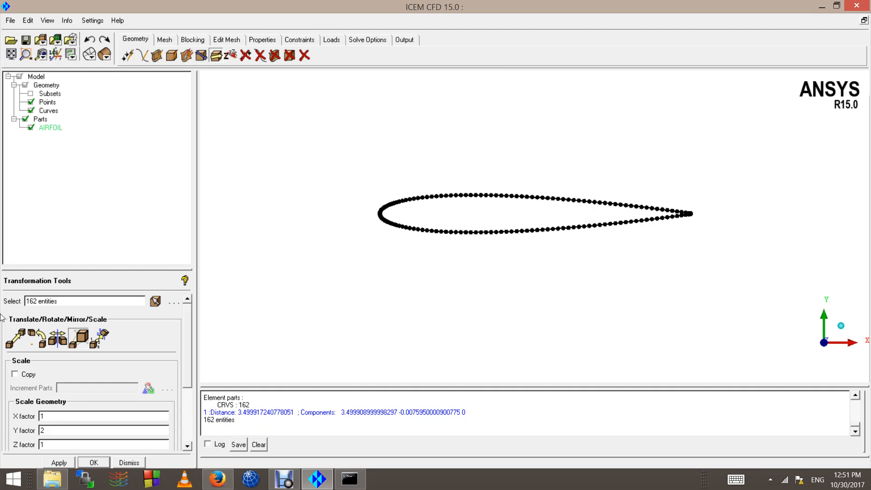
{"action": "left_click_drag", "start_coordinate": [63, 435], "coordinate": [3, 428]}
{"action": "left_click", "coordinate": [824, 344]}
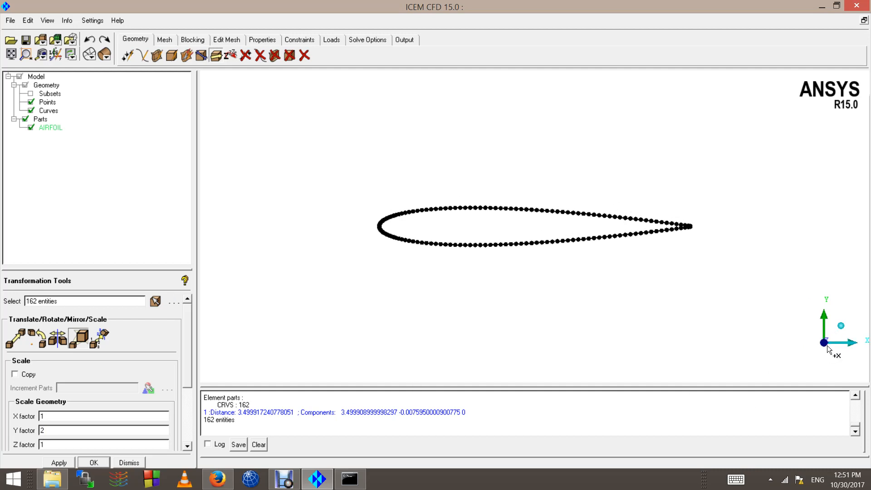
{"action": "left_click", "coordinate": [828, 348]}
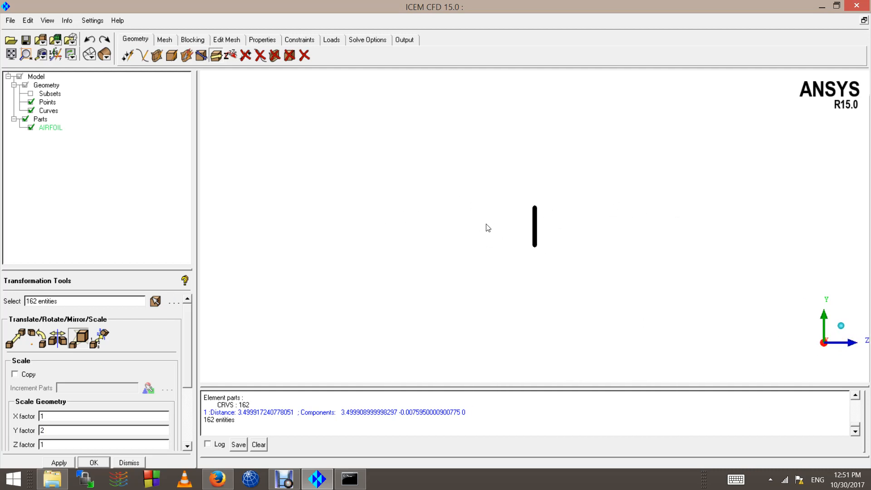
{"action": "left_click", "coordinate": [848, 345]}
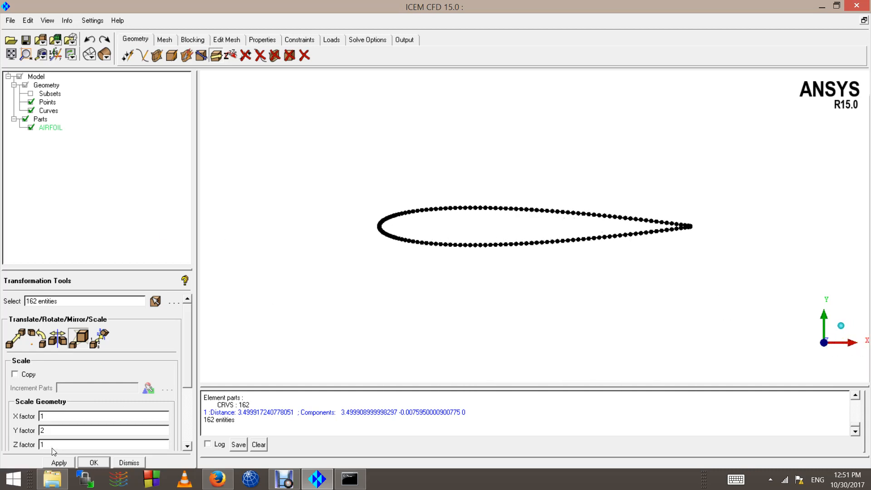
Step: Copy the computed scale factor from the browser calculator for the X factor field
{"action": "left_click_drag", "start_coordinate": [49, 418], "coordinate": [29, 416]}
{"action": "key", "text": "alt+Tab"}
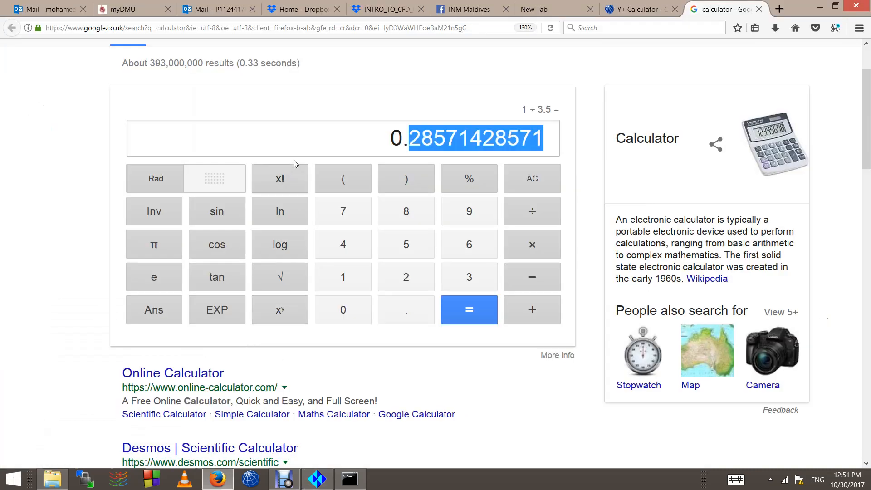
{"action": "right_click", "coordinate": [428, 141]}
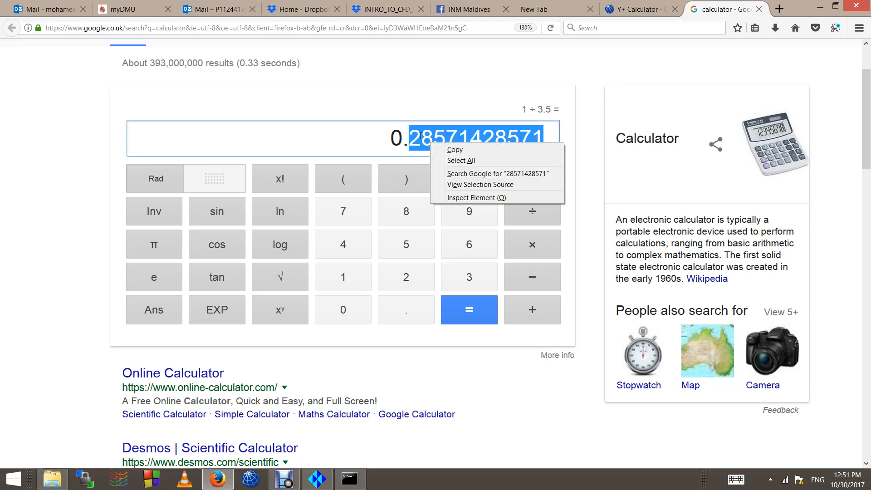
{"action": "left_click", "coordinate": [421, 136]}
{"action": "key", "text": "alt+Tab"}
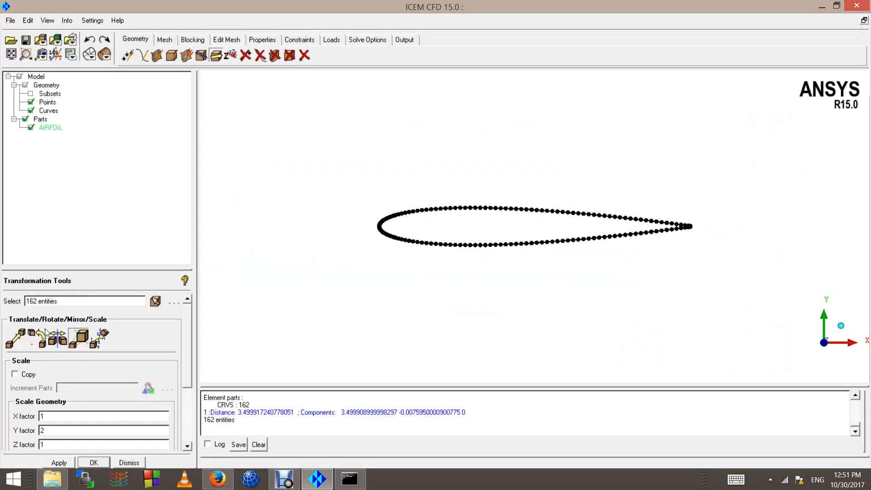
Step: Scale the airfoil by 0.2857 in X and Y, leaving Z at 1
{"action": "double_click", "coordinate": [48, 417]}
{"action": "type", "text": "0.28"}
{"action": "double_click", "coordinate": [51, 433]}
{"action": "type", "text": "0.2857"}
{"action": "left_click_drag", "start_coordinate": [184, 374], "coordinate": [188, 423]}
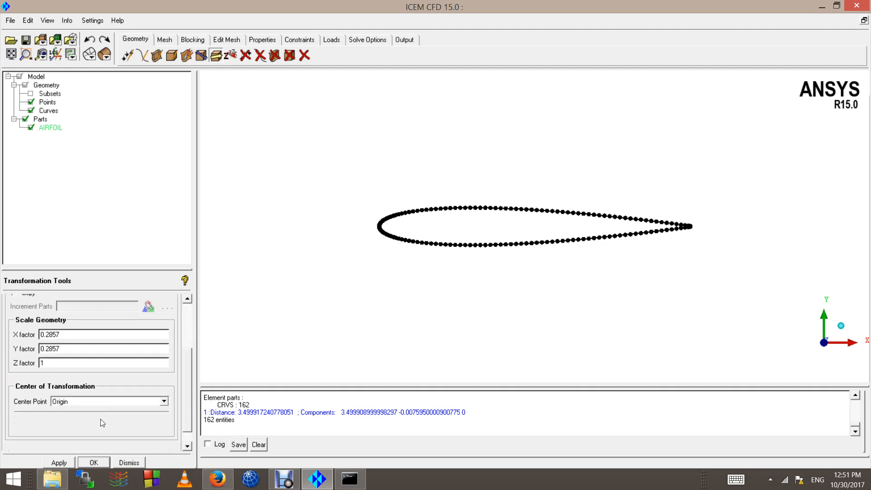
{"action": "left_click", "coordinate": [60, 463]}
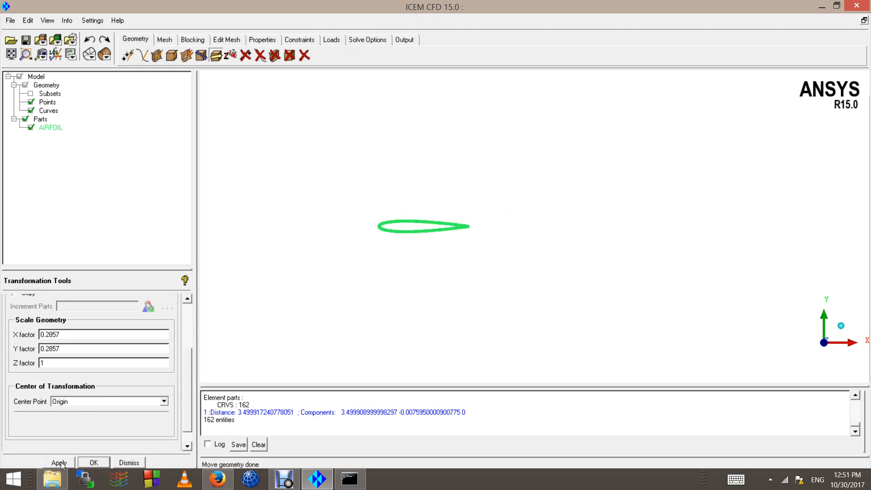
Step: Measure the leading-to-trailing-edge chord of the scaled airfoil, about 0.9999
{"action": "left_click", "coordinate": [11, 54]}
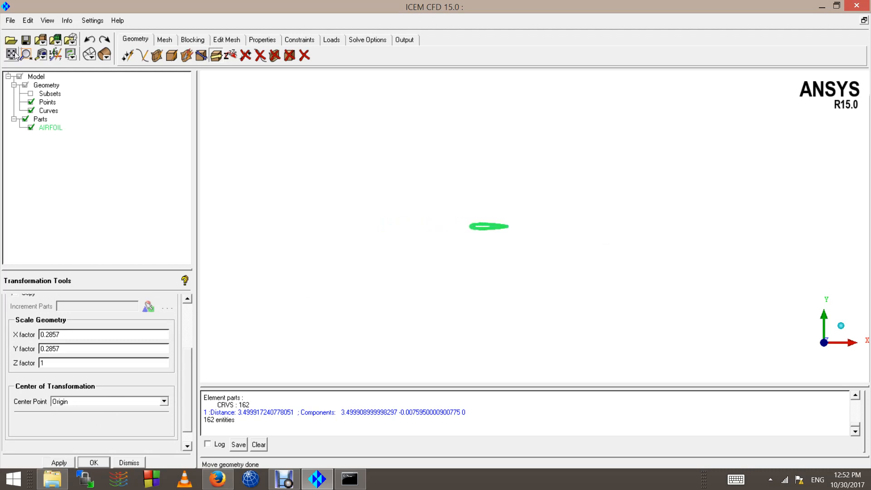
{"action": "scroll", "coordinate": [326, 230], "scroll_direction": "down", "scroll_amount": 3}
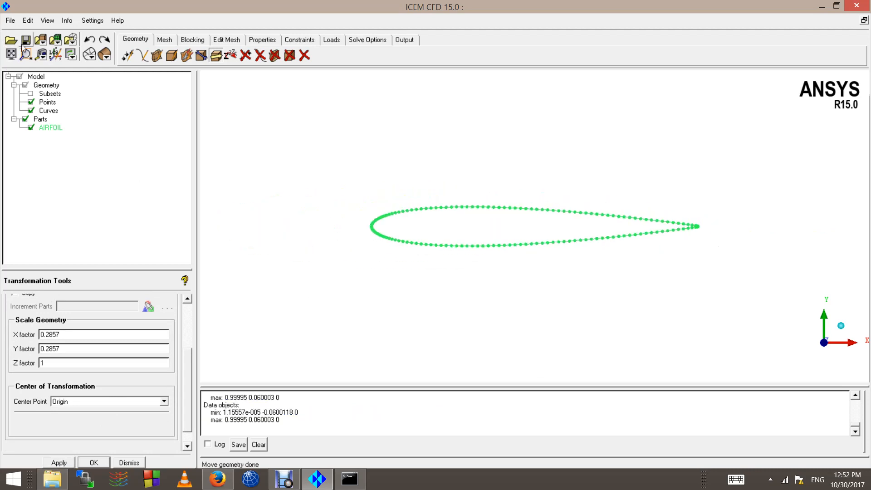
{"action": "left_click", "coordinate": [42, 54]}
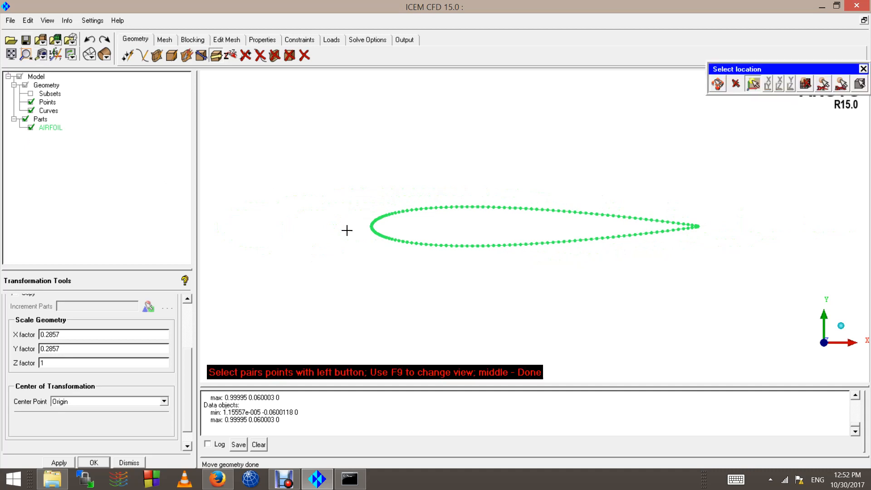
{"action": "left_click", "coordinate": [371, 225]}
{"action": "left_click", "coordinate": [697, 226]}
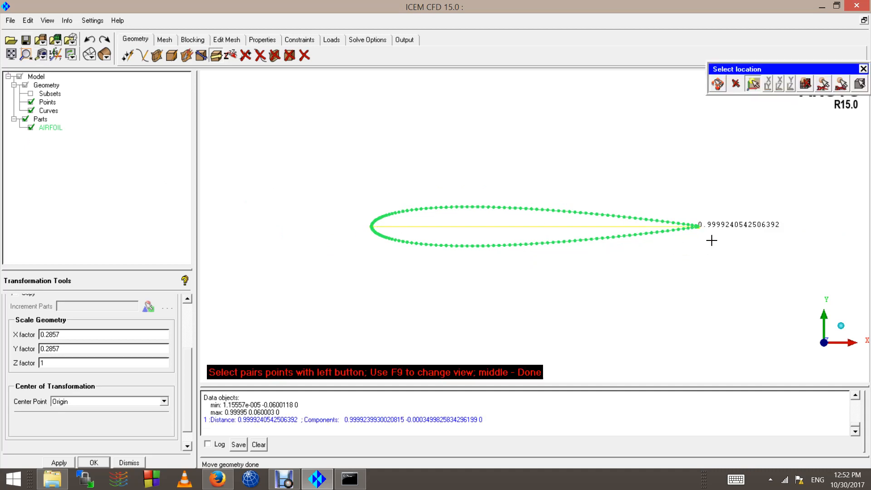
{"action": "middle_click", "coordinate": [694, 309]}
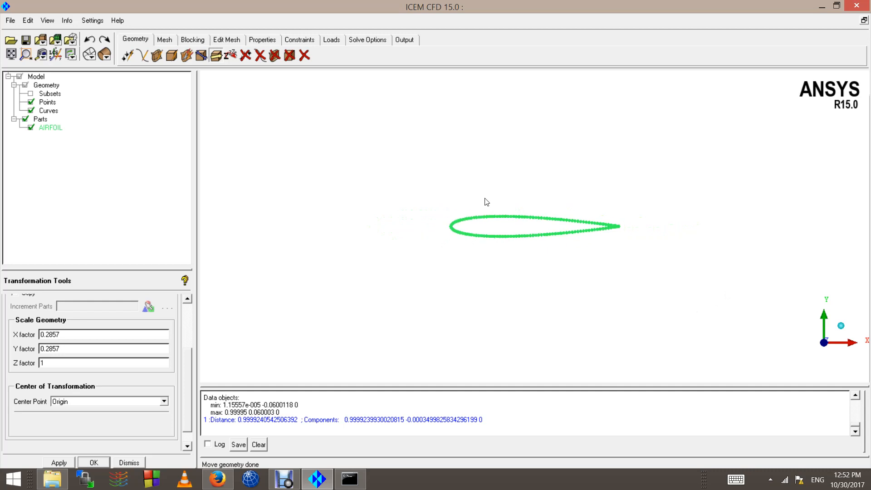
Step: Check the 1/3.5 result in the browser calculator, then zoom around the airfoil
{"action": "key", "text": "alt+Tab"}
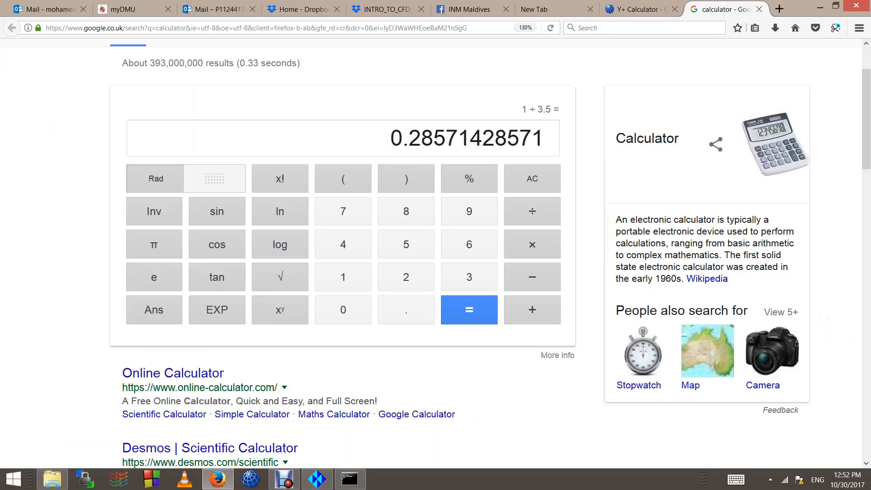
{"action": "left_click", "coordinate": [635, 4]}
{"action": "key", "text": "alt+Tab"}
{"action": "scroll", "coordinate": [346, 229], "scroll_direction": "up", "scroll_amount": 3}
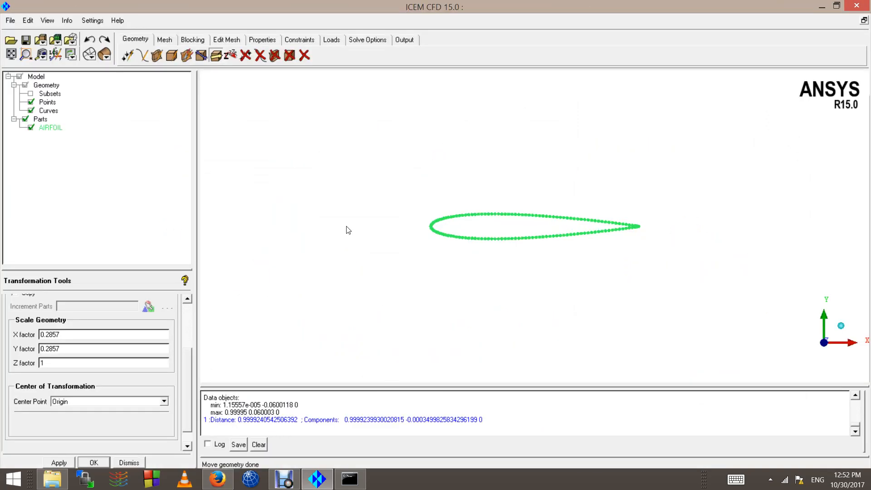
{"action": "scroll", "coordinate": [530, 247], "scroll_direction": "down", "scroll_amount": 5}
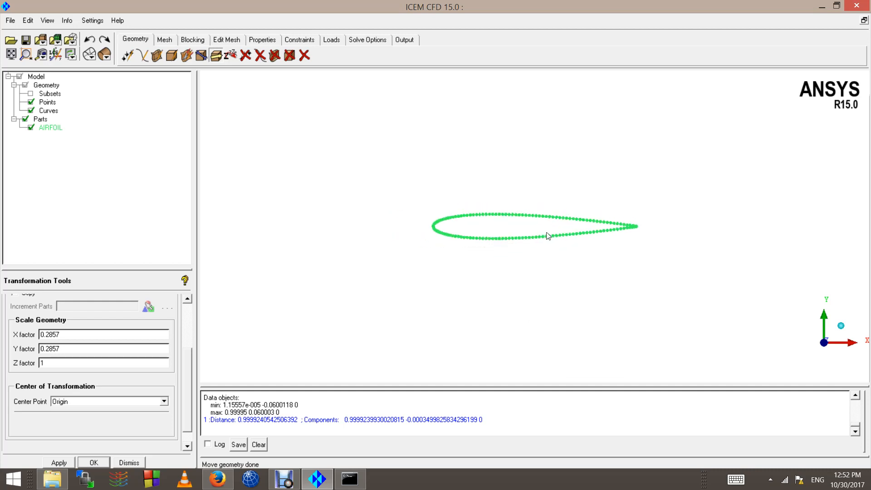
{"action": "scroll", "coordinate": [490, 240], "scroll_direction": "up", "scroll_amount": 2}
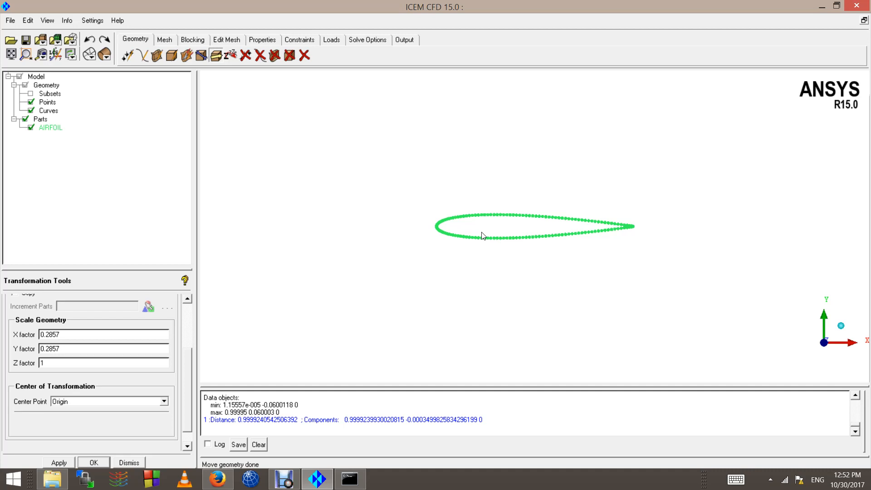
{"action": "scroll", "coordinate": [448, 229], "scroll_direction": "down", "scroll_amount": 3}
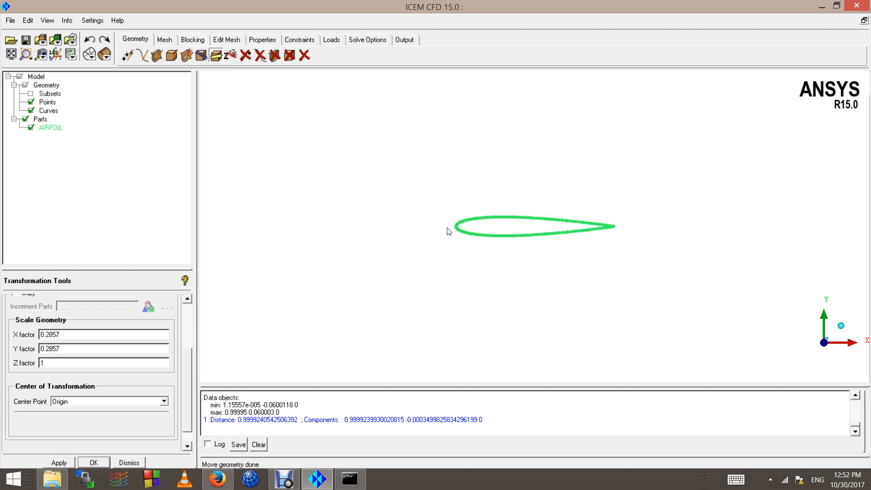
{"action": "scroll", "coordinate": [383, 227], "scroll_direction": "up", "scroll_amount": 6}
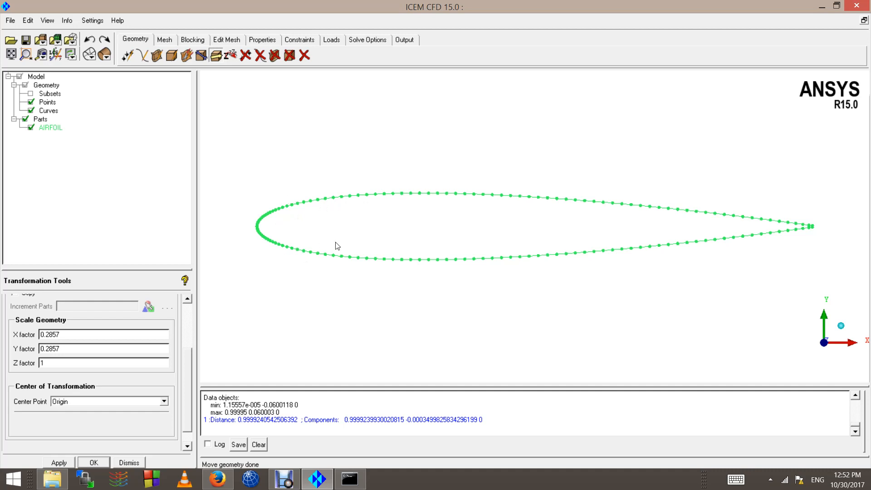
{"action": "scroll", "coordinate": [294, 216], "scroll_direction": "down", "scroll_amount": 2}
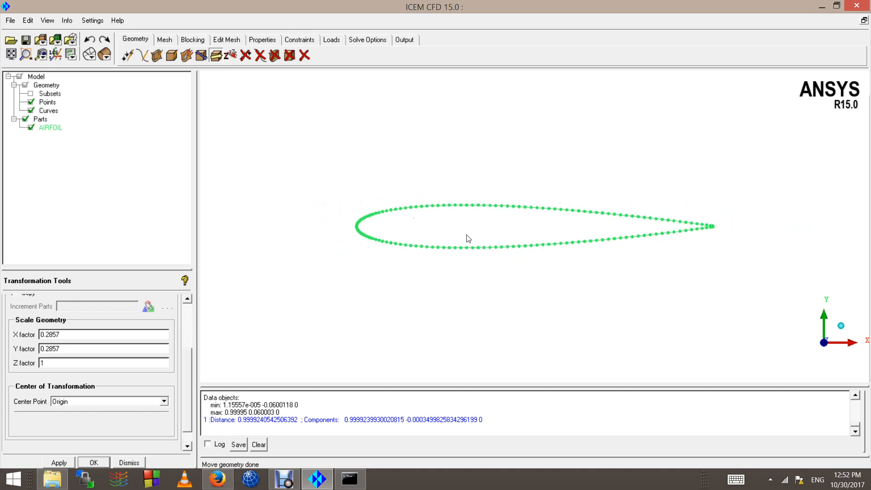
{"action": "scroll", "coordinate": [762, 247], "scroll_direction": "up", "scroll_amount": 2}
{"action": "scroll", "coordinate": [771, 244], "scroll_direction": "down", "scroll_amount": 2}
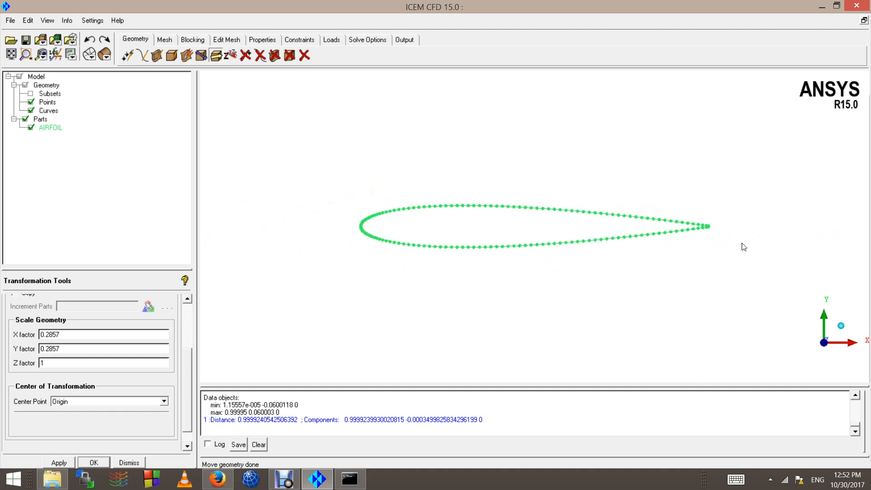
{"action": "scroll", "coordinate": [544, 236], "scroll_direction": "up", "scroll_amount": 4}
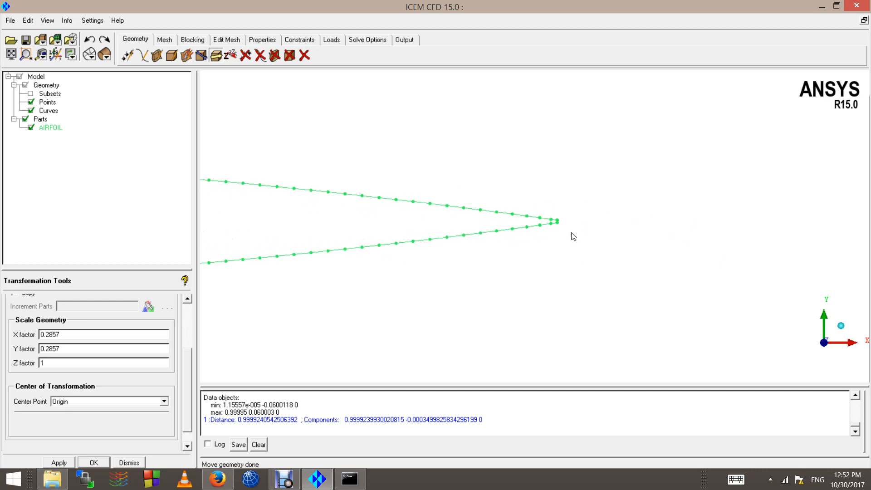
{"action": "scroll", "coordinate": [573, 237], "scroll_direction": "up", "scroll_amount": 5}
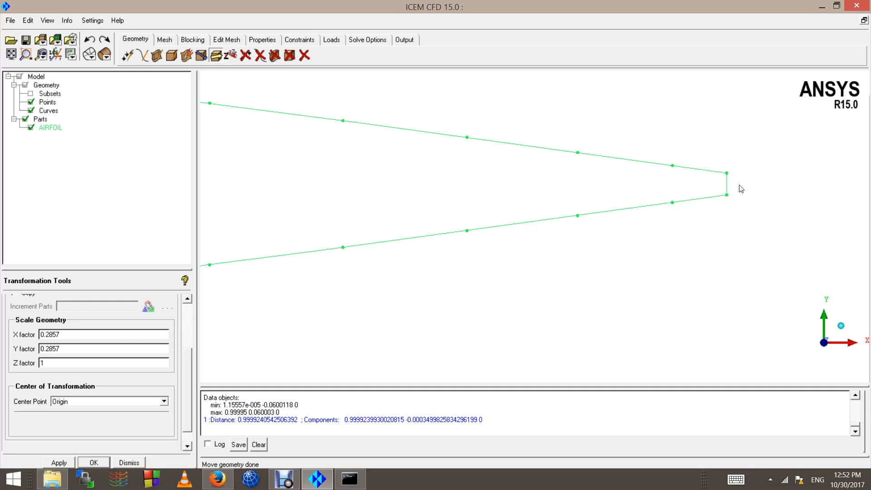
{"action": "scroll", "coordinate": [679, 216], "scroll_direction": "down", "scroll_amount": 2}
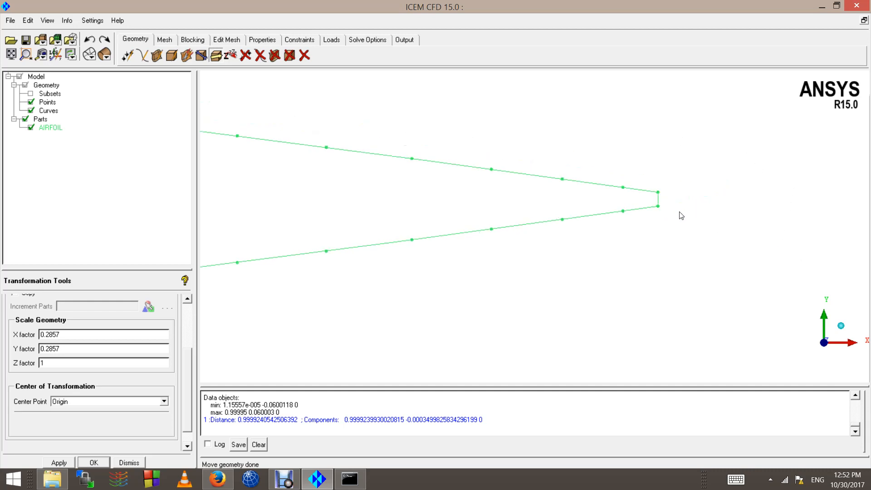
{"action": "scroll", "coordinate": [631, 217], "scroll_direction": "down", "scroll_amount": 4}
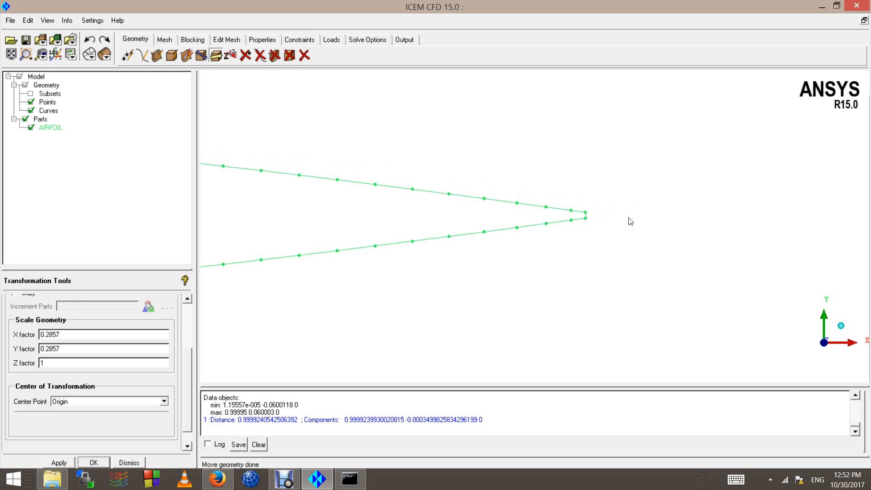
{"action": "scroll", "coordinate": [630, 218], "scroll_direction": "up", "scroll_amount": 3}
{"action": "scroll", "coordinate": [604, 210], "scroll_direction": "up", "scroll_amount": 2}
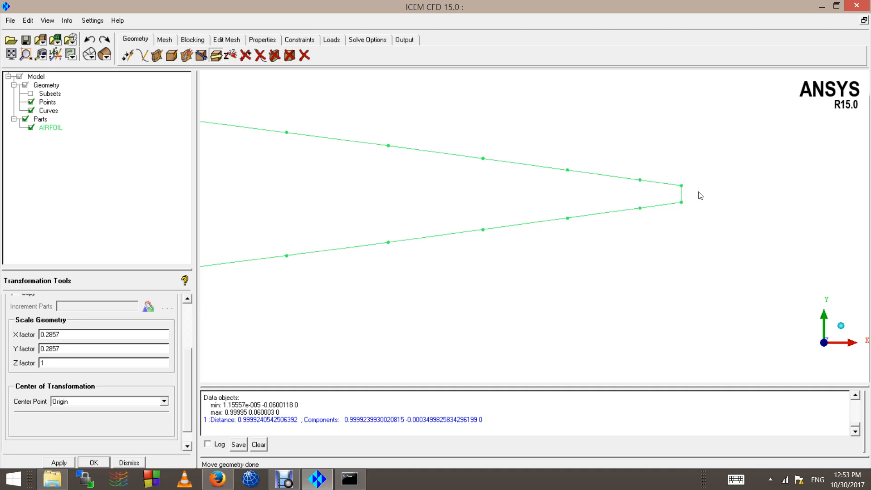
{"action": "scroll", "coordinate": [691, 197], "scroll_direction": "down", "scroll_amount": 2}
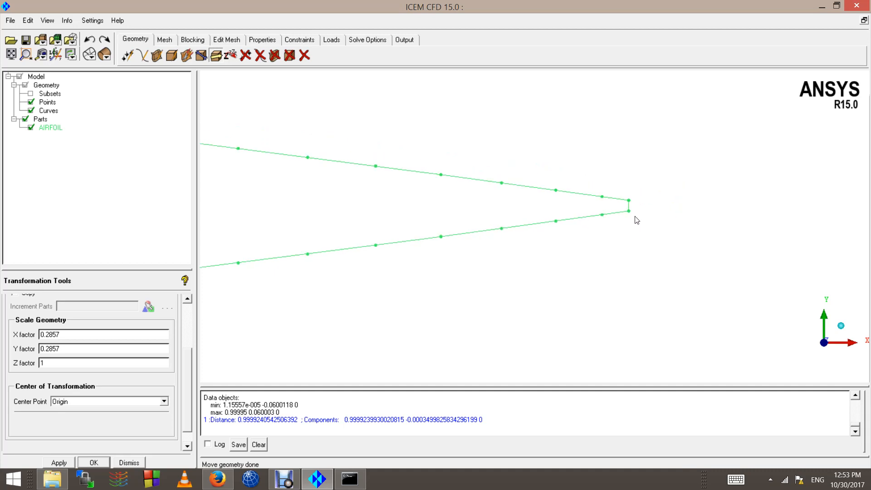
{"action": "scroll", "coordinate": [635, 219], "scroll_direction": "down", "scroll_amount": 4}
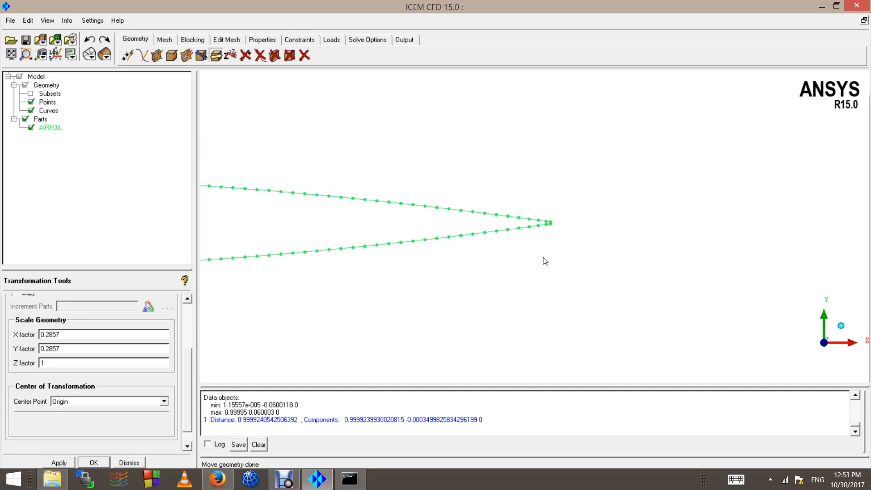
{"action": "scroll", "coordinate": [545, 261], "scroll_direction": "up", "scroll_amount": 5}
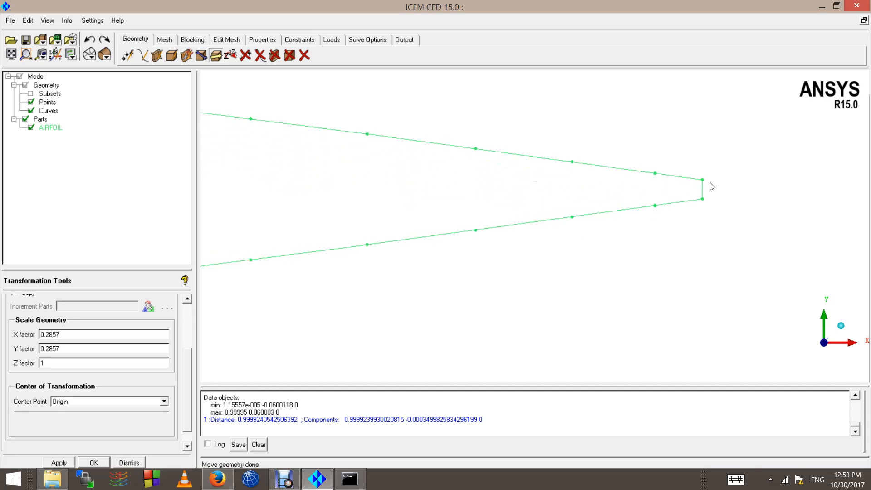
{"action": "scroll", "coordinate": [613, 240], "scroll_direction": "down", "scroll_amount": 5}
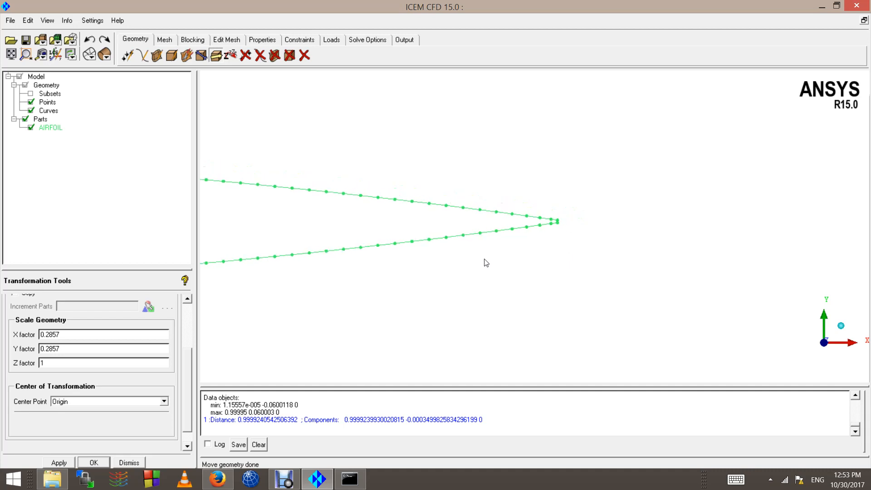
{"action": "scroll", "coordinate": [486, 262], "scroll_direction": "down", "scroll_amount": 6}
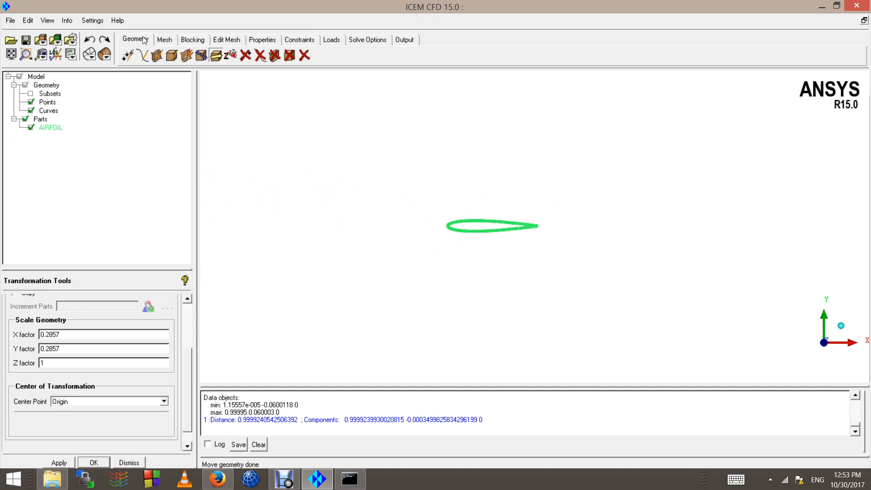
Step: Start an explicit-coordinate point at (-1, 1, 0) with part name FARFIELD replacing BOX
{"action": "left_click", "coordinate": [128, 56]}
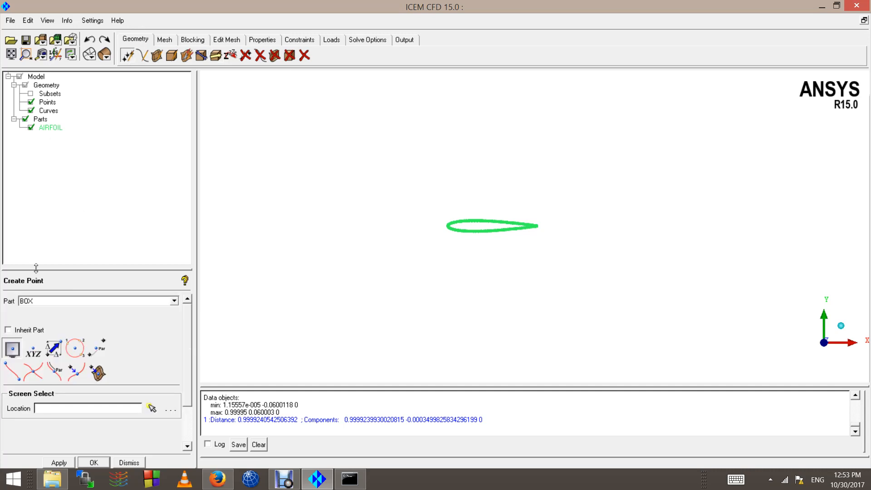
{"action": "scroll", "coordinate": [534, 245], "scroll_direction": "down", "scroll_amount": 4}
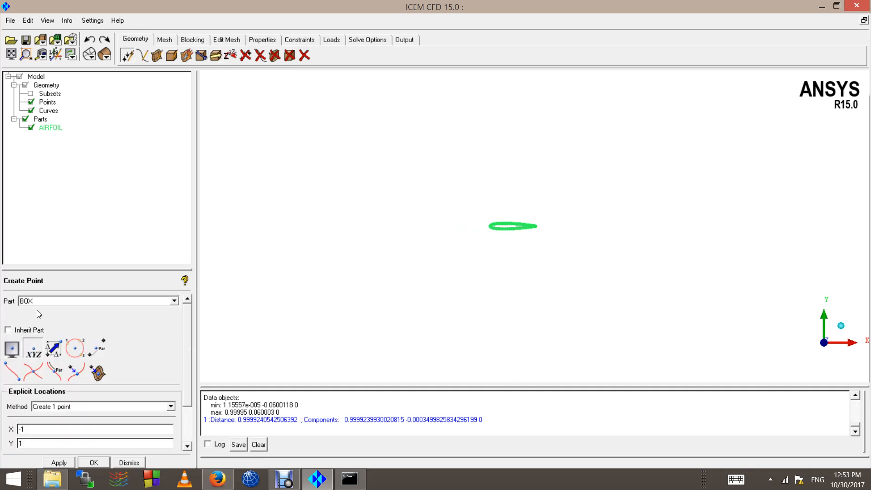
{"action": "double_click", "coordinate": [44, 300]}
{"action": "type", "text": "FARFIELD"}
{"action": "scroll", "coordinate": [184, 408], "scroll_direction": "down", "scroll_amount": 2}
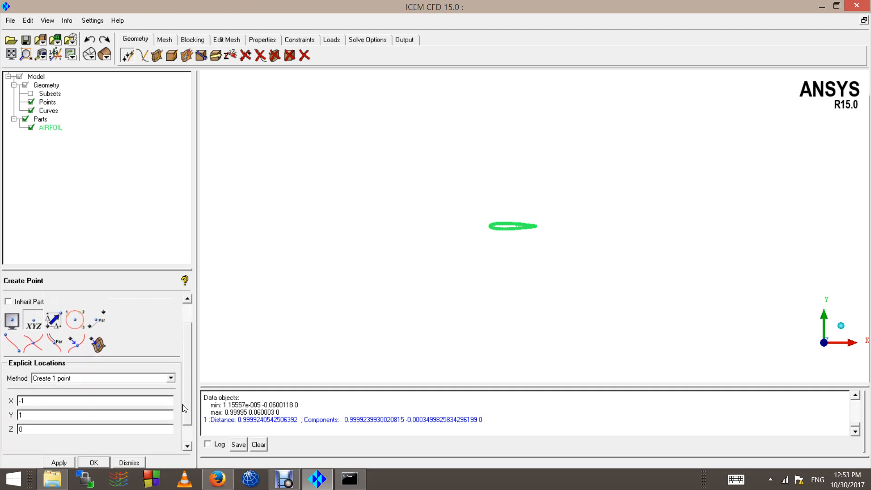
{"action": "scroll", "coordinate": [315, 241], "scroll_direction": "up", "scroll_amount": 5}
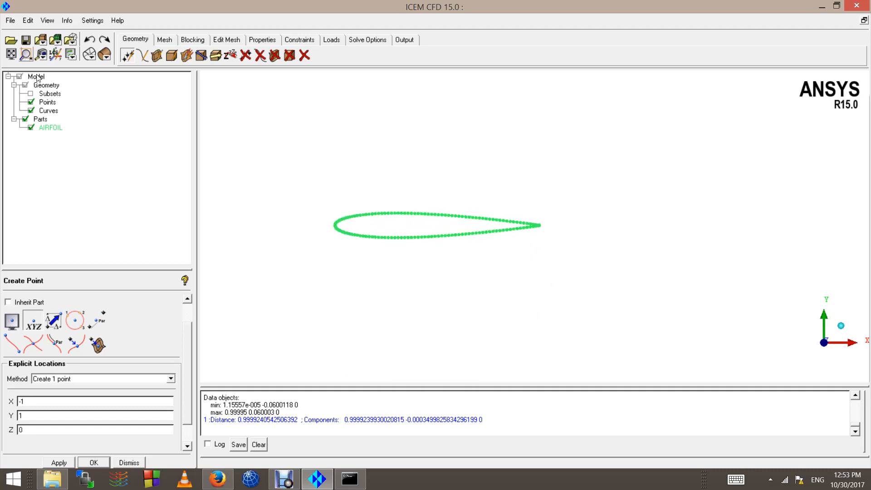
{"action": "scroll", "coordinate": [381, 224], "scroll_direction": "down", "scroll_amount": 3}
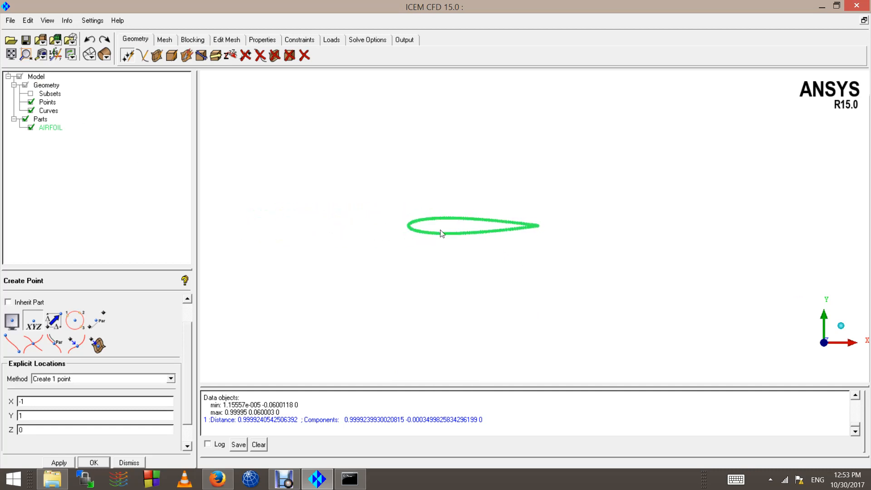
{"action": "scroll", "coordinate": [441, 233], "scroll_direction": "down", "scroll_amount": 2}
{"action": "scroll", "coordinate": [438, 229], "scroll_direction": "up", "scroll_amount": 4}
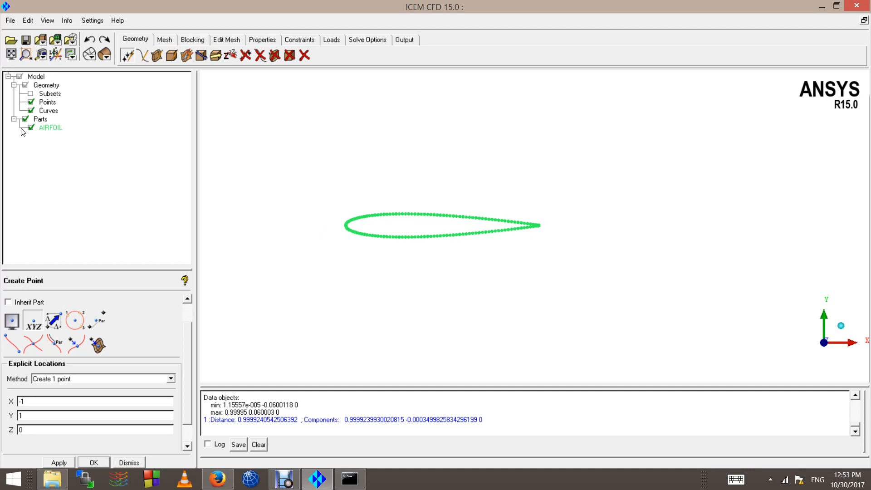
{"action": "right_click", "coordinate": [46, 105]}
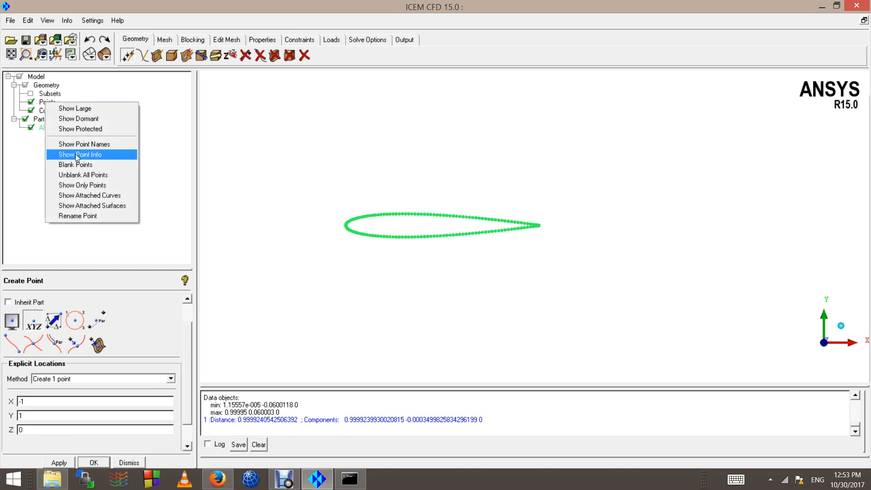
{"action": "left_click", "coordinate": [77, 158]}
{"action": "scroll", "coordinate": [381, 231], "scroll_direction": "up", "scroll_amount": 3}
{"action": "middle_click_drag", "start_coordinate": [335, 220], "coordinate": [626, 206], "text": "ctrl"}
{"action": "right_click", "coordinate": [46, 104]}
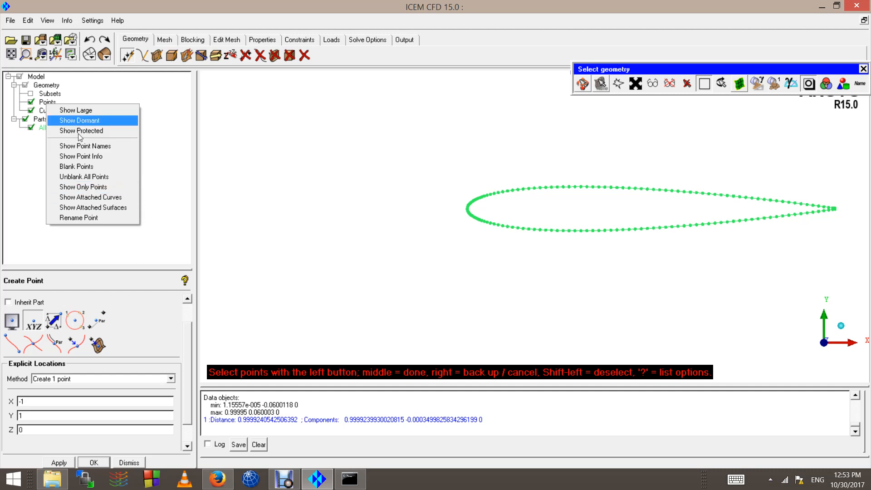
{"action": "left_click", "coordinate": [87, 157]}
{"action": "scroll", "coordinate": [414, 208], "scroll_direction": "up", "scroll_amount": 2}
{"action": "scroll", "coordinate": [340, 181], "scroll_direction": "up", "scroll_amount": 1}
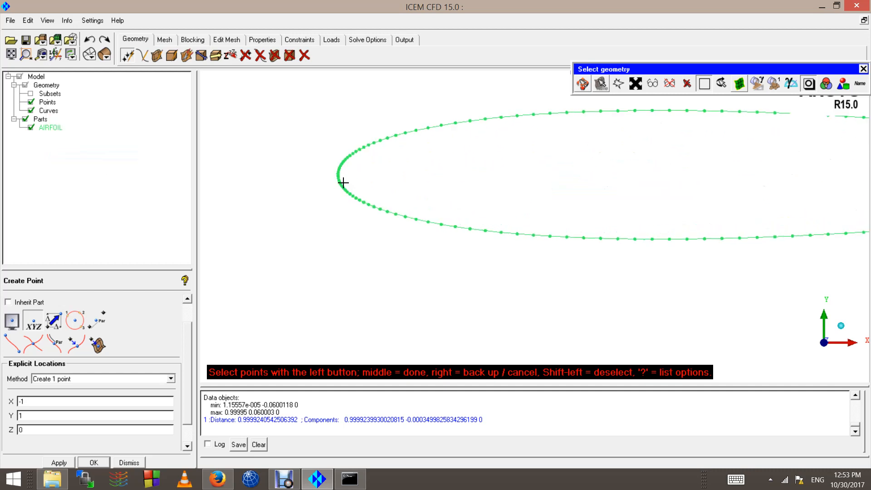
{"action": "left_click", "coordinate": [336, 175]}
{"action": "middle_click", "coordinate": [314, 220]}
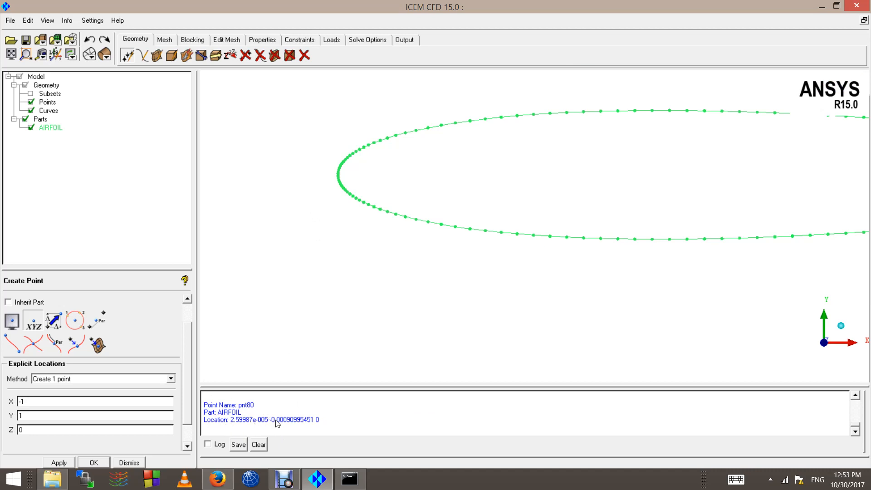
{"action": "scroll", "coordinate": [369, 243], "scroll_direction": "down", "scroll_amount": 2}
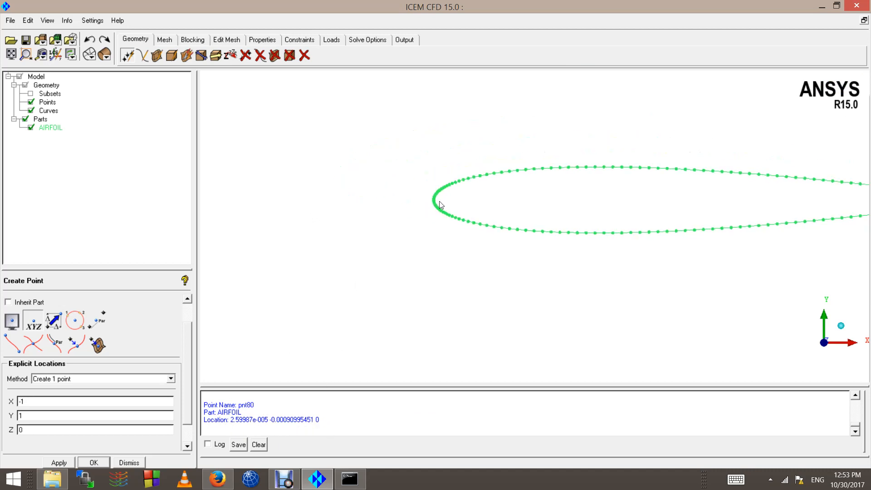
{"action": "scroll", "coordinate": [432, 199], "scroll_direction": "down", "scroll_amount": 2}
{"action": "scroll", "coordinate": [400, 228], "scroll_direction": "down", "scroll_amount": 5}
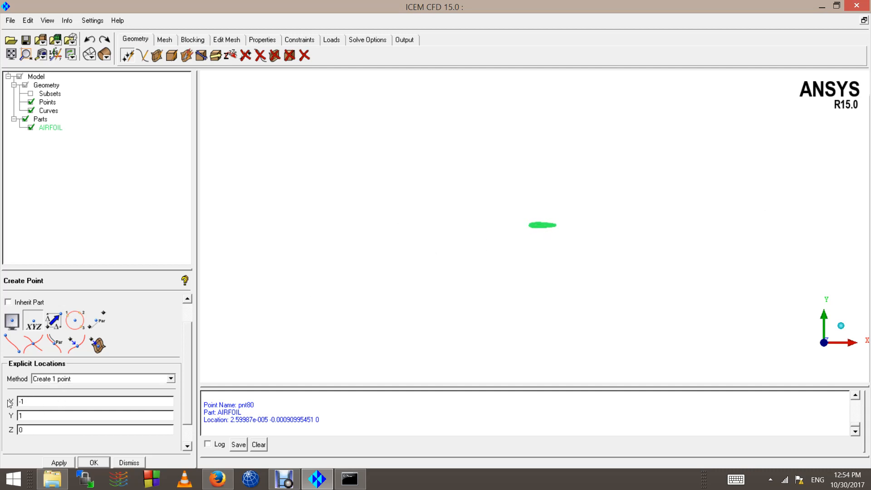
Step: Create the FARFIELD point at X 30, Y 30, Z 0 and fit it in view
{"action": "scroll", "coordinate": [535, 211], "scroll_direction": "up", "scroll_amount": 2}
{"action": "scroll", "coordinate": [489, 240], "scroll_direction": "up", "scroll_amount": 1}
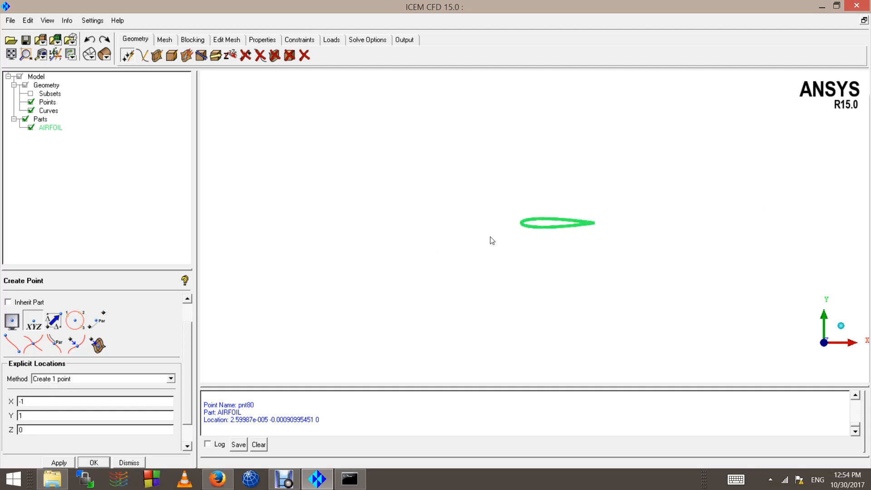
{"action": "scroll", "coordinate": [635, 237], "scroll_direction": "up", "scroll_amount": 1}
{"action": "scroll", "coordinate": [547, 224], "scroll_direction": "down", "scroll_amount": 1}
{"action": "scroll", "coordinate": [662, 231], "scroll_direction": "up", "scroll_amount": 2}
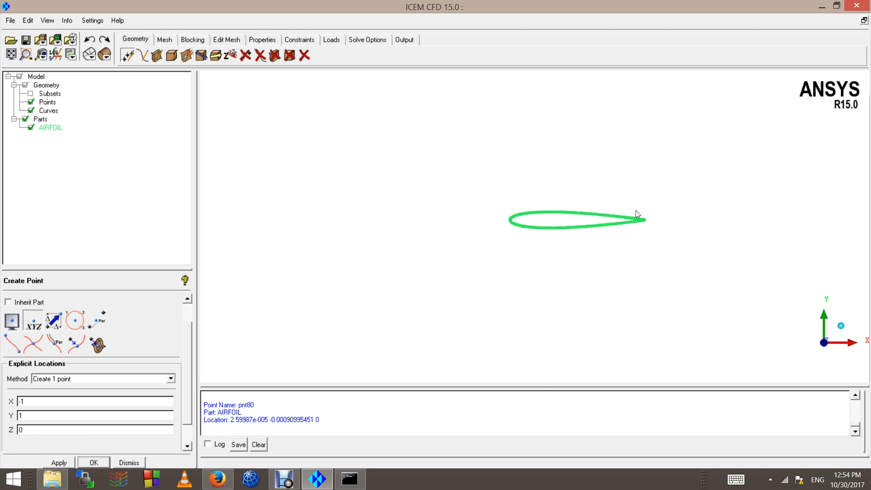
{"action": "scroll", "coordinate": [546, 235], "scroll_direction": "down", "scroll_amount": 2}
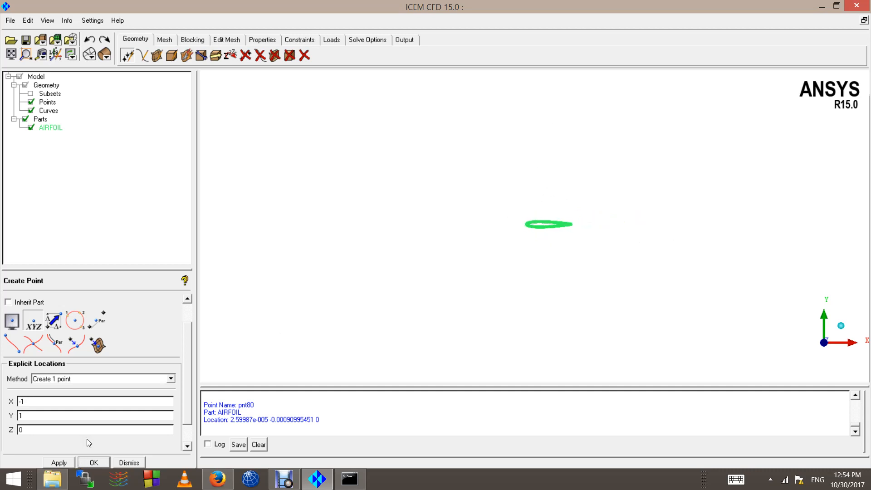
{"action": "scroll", "coordinate": [574, 229], "scroll_direction": "up", "scroll_amount": 2}
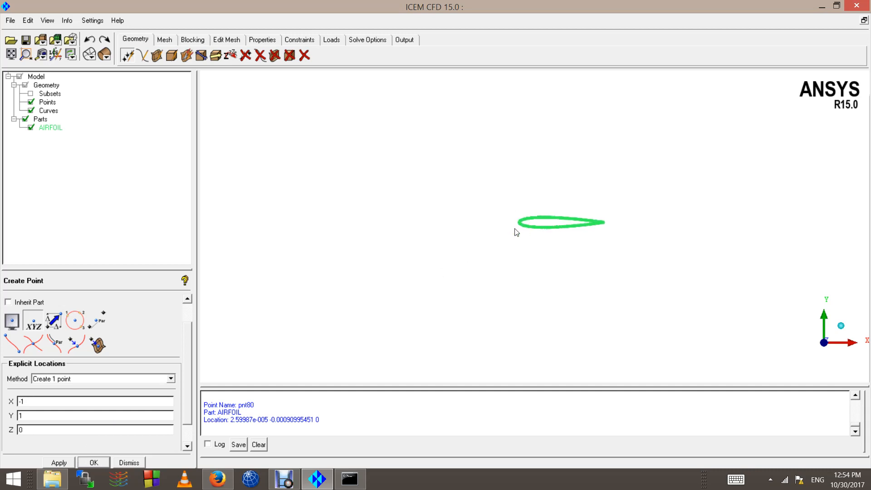
{"action": "scroll", "coordinate": [494, 243], "scroll_direction": "down", "scroll_amount": 3}
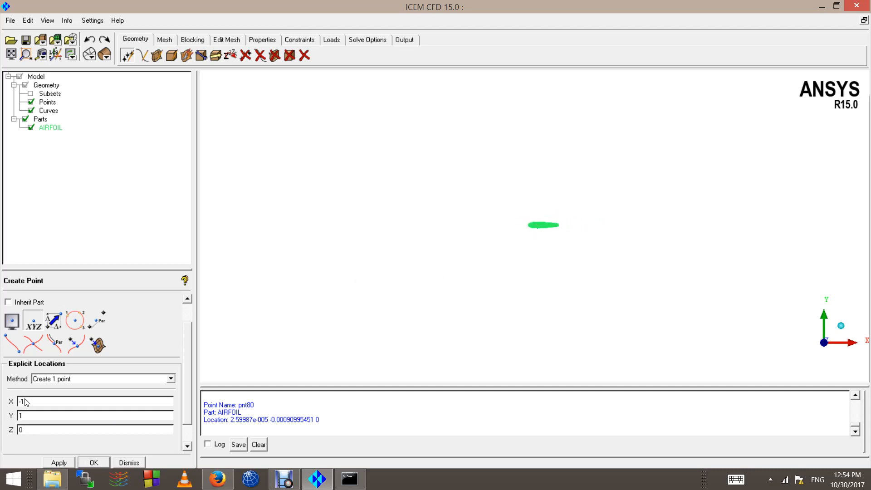
{"action": "left_click_drag", "start_coordinate": [26, 402], "coordinate": [2, 407]}
{"action": "left_click_drag", "start_coordinate": [18, 415], "coordinate": [40, 414]}
{"action": "type", "text": "30"}
{"action": "left_click", "coordinate": [60, 462]}
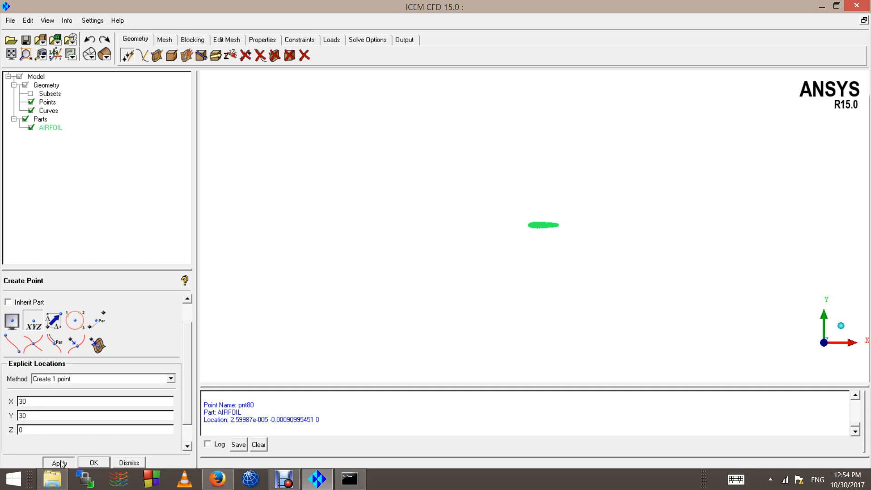
{"action": "left_click", "coordinate": [11, 54]}
{"action": "scroll", "coordinate": [486, 185], "scroll_direction": "down", "scroll_amount": 3}
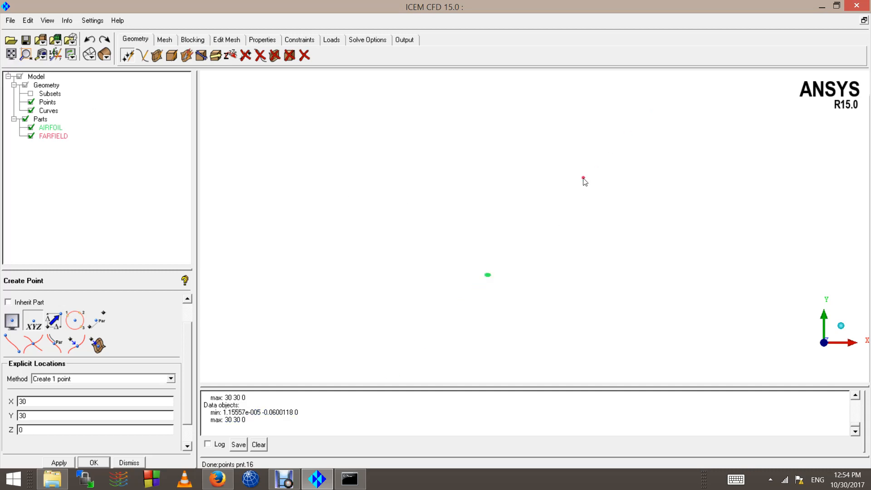
{"action": "scroll", "coordinate": [478, 288], "scroll_direction": "down", "scroll_amount": 3}
Step: Create FARFIELD points at (30, -30) and (1, -30)
{"action": "left_click_drag", "start_coordinate": [33, 417], "coordinate": [2, 418]}
{"action": "left_click", "coordinate": [59, 462]}
{"action": "scroll", "coordinate": [529, 281], "scroll_direction": "up", "scroll_amount": 3}
{"action": "scroll", "coordinate": [516, 350], "scroll_direction": "up", "scroll_amount": 4}
{"action": "scroll", "coordinate": [512, 321], "scroll_direction": "down", "scroll_amount": 3}
{"action": "left_click_drag", "start_coordinate": [28, 416], "coordinate": [1, 421]}
{"action": "left_click_drag", "start_coordinate": [44, 401], "coordinate": [1, 402]}
{"action": "key", "text": "BackSpace"}
{"action": "type", "text": "1"}
{"action": "left_click", "coordinate": [66, 461]}
{"action": "scroll", "coordinate": [472, 299], "scroll_direction": "up", "scroll_amount": 2}
{"action": "scroll", "coordinate": [490, 295], "scroll_direction": "down", "scroll_amount": 2}
{"action": "left_click", "coordinate": [59, 462]}
Step: Create FARFIELD points at (1, 30) and (-30, 0)
{"action": "left_click_drag", "start_coordinate": [37, 417], "coordinate": [1, 428]}
{"action": "left_click", "coordinate": [59, 463]}
{"action": "scroll", "coordinate": [331, 240], "scroll_direction": "down", "scroll_amount": 3}
{"action": "scroll", "coordinate": [493, 265], "scroll_direction": "up", "scroll_amount": 1}
{"action": "scroll", "coordinate": [432, 303], "scroll_direction": "up", "scroll_amount": 1}
{"action": "scroll", "coordinate": [423, 310], "scroll_direction": "down", "scroll_amount": 1}
{"action": "mouse_move", "coordinate": [183, 343]}
{"action": "left_mouse_down"}
{"action": "mouse_move", "coordinate": [192, 323]}
{"action": "mouse_move", "coordinate": [186, 363]}
{"action": "mouse_move", "coordinate": [182, 337]}
{"action": "left_mouse_up"}
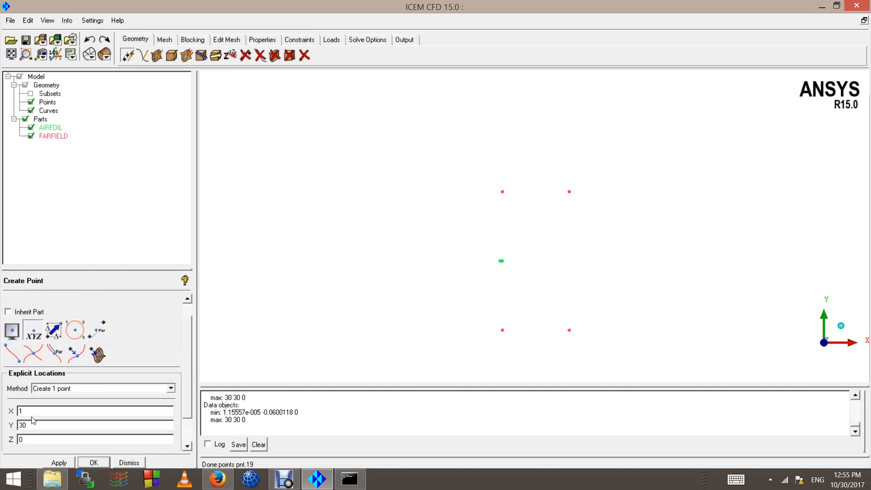
{"action": "left_click_drag", "start_coordinate": [34, 424], "coordinate": [2, 415]}
{"action": "type", "text": "0"}
{"action": "left_click", "coordinate": [55, 462]}
{"action": "right_click_drag", "start_coordinate": [396, 305], "coordinate": [473, 281]}
{"action": "scroll", "coordinate": [472, 285], "scroll_direction": "up", "scroll_amount": 2}
{"action": "scroll", "coordinate": [531, 323], "scroll_direction": "down", "scroll_amount": 2}
{"action": "scroll", "coordinate": [530, 323], "scroll_direction": "up", "scroll_amount": 2}
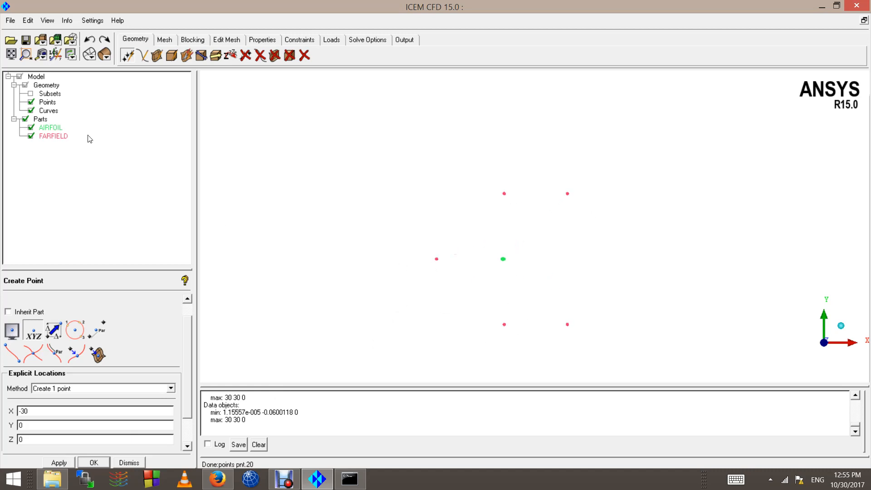
Step: Draw a three-point arc through the front farfield points ahead of the airfoil
{"action": "left_click", "coordinate": [144, 55]}
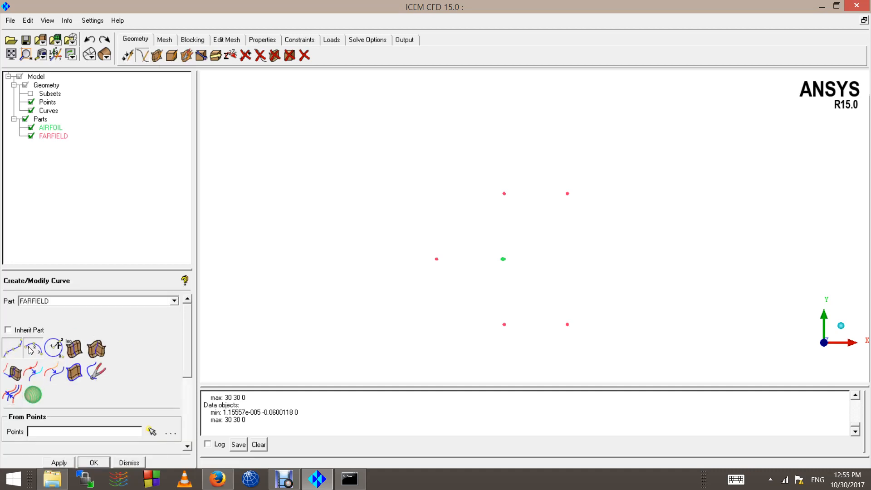
{"action": "left_click", "coordinate": [30, 348]}
{"action": "left_click", "coordinate": [504, 325]}
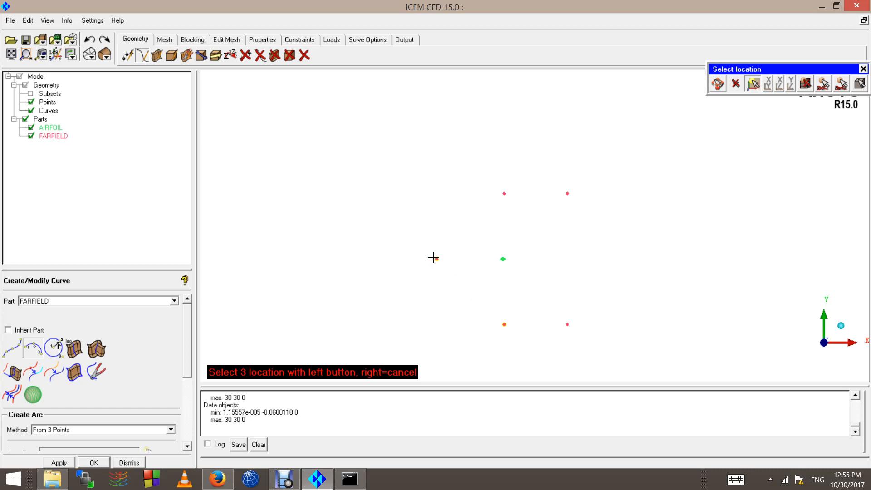
{"action": "left_click", "coordinate": [504, 193]}
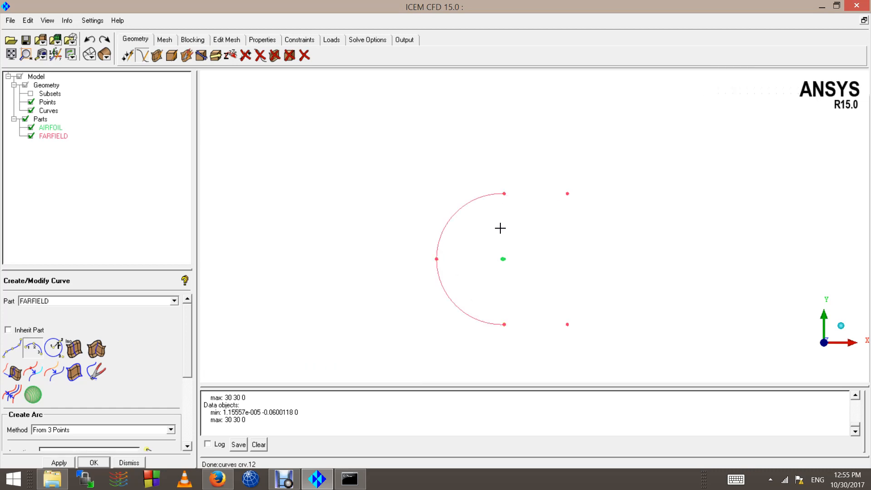
{"action": "scroll", "coordinate": [428, 308], "scroll_direction": "up", "scroll_amount": 2}
{"action": "scroll", "coordinate": [399, 290], "scroll_direction": "down", "scroll_amount": 3}
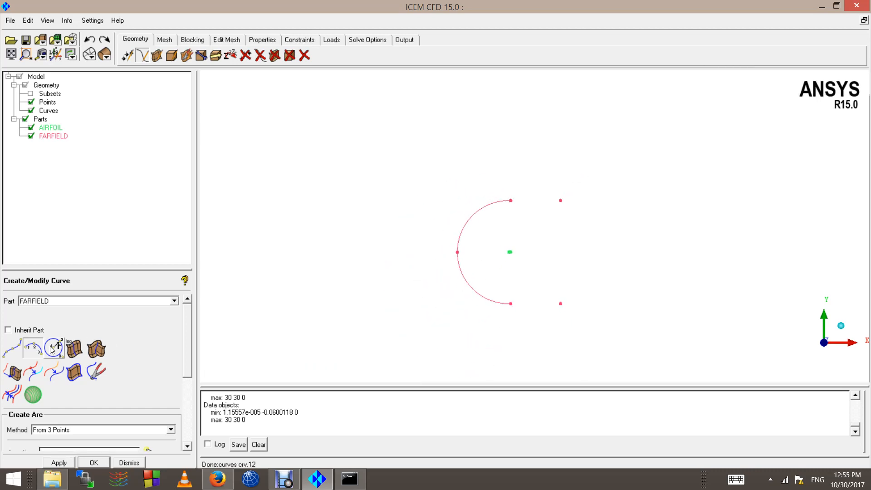
Step: Draw straight top, bottom and right-side lines closing the rear of the farfield
{"action": "left_click", "coordinate": [17, 347]}
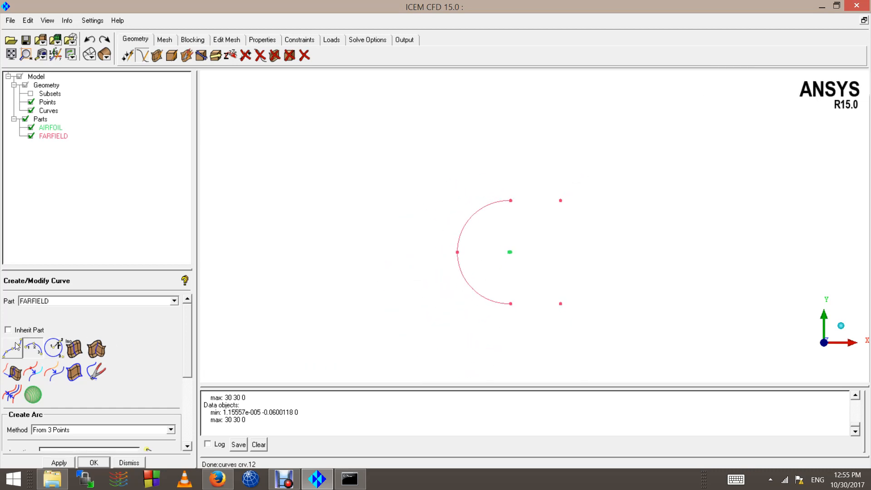
{"action": "left_click", "coordinate": [510, 200]}
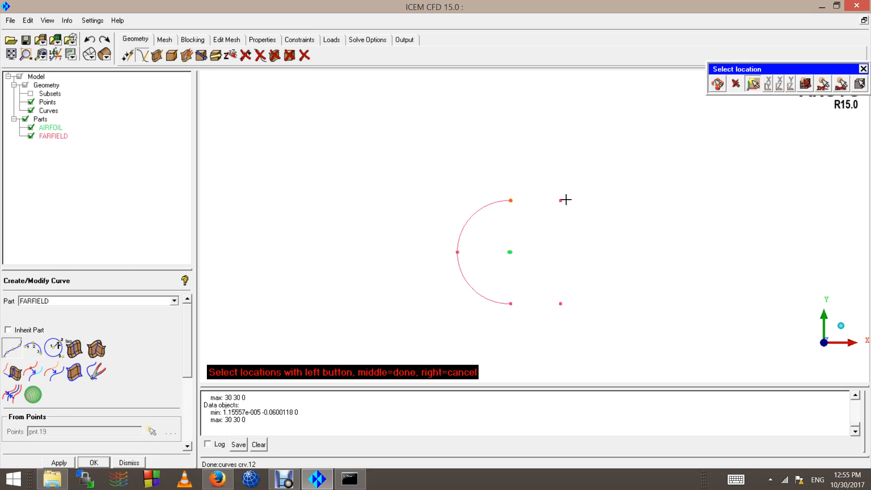
{"action": "left_click", "coordinate": [561, 200]}
{"action": "middle_click", "coordinate": [578, 205]}
{"action": "left_click", "coordinate": [512, 303]}
{"action": "left_click", "coordinate": [561, 304]}
{"action": "middle_click", "coordinate": [592, 299]}
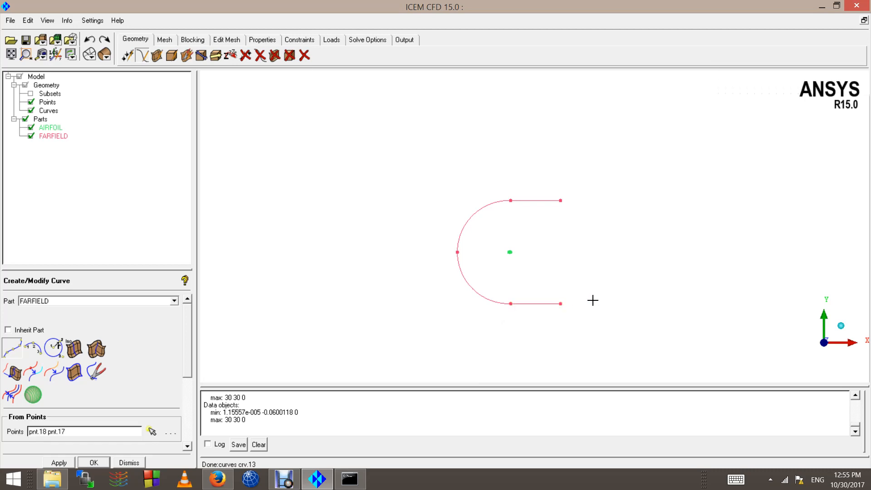
{"action": "left_click", "coordinate": [561, 200]}
{"action": "left_click", "coordinate": [562, 201]}
{"action": "middle_click", "coordinate": [583, 225]}
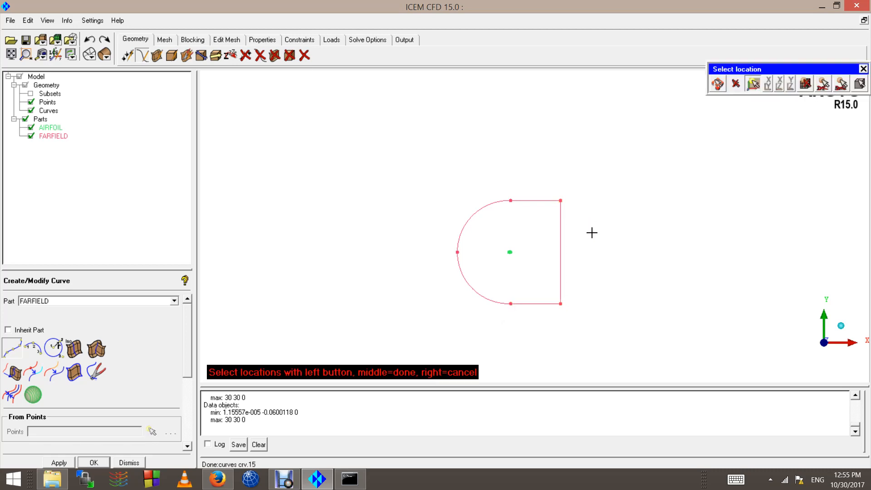
{"action": "middle_click", "coordinate": [592, 233]}
Step: Zoom over the closed C-shaped boundary and select the FARFIELD part
{"action": "scroll", "coordinate": [591, 238], "scroll_direction": "down", "scroll_amount": 4}
{"action": "scroll", "coordinate": [504, 279], "scroll_direction": "up", "scroll_amount": 2}
{"action": "scroll", "coordinate": [504, 280], "scroll_direction": "up", "scroll_amount": 3}
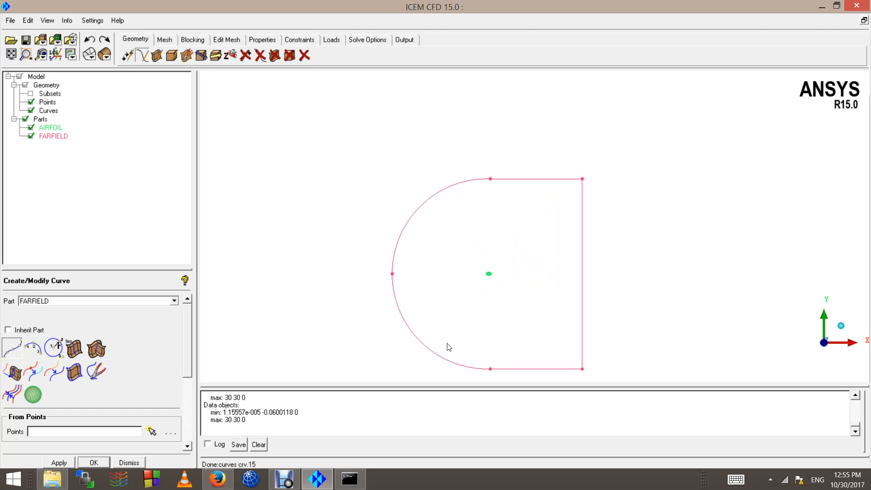
{"action": "scroll", "coordinate": [448, 346], "scroll_direction": "down", "scroll_amount": 3}
{"action": "scroll", "coordinate": [461, 360], "scroll_direction": "up", "scroll_amount": 3}
{"action": "scroll", "coordinate": [475, 350], "scroll_direction": "up", "scroll_amount": 3}
{"action": "scroll", "coordinate": [485, 332], "scroll_direction": "down", "scroll_amount": 3}
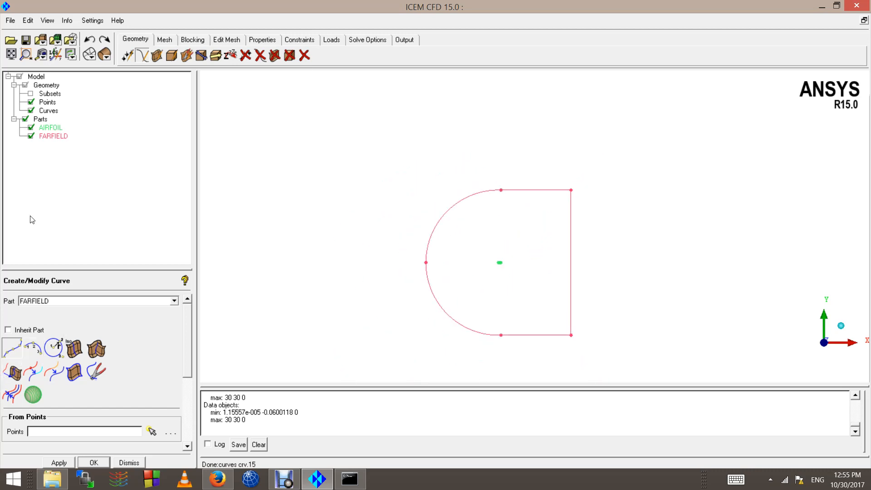
{"action": "left_click", "coordinate": [51, 137]}
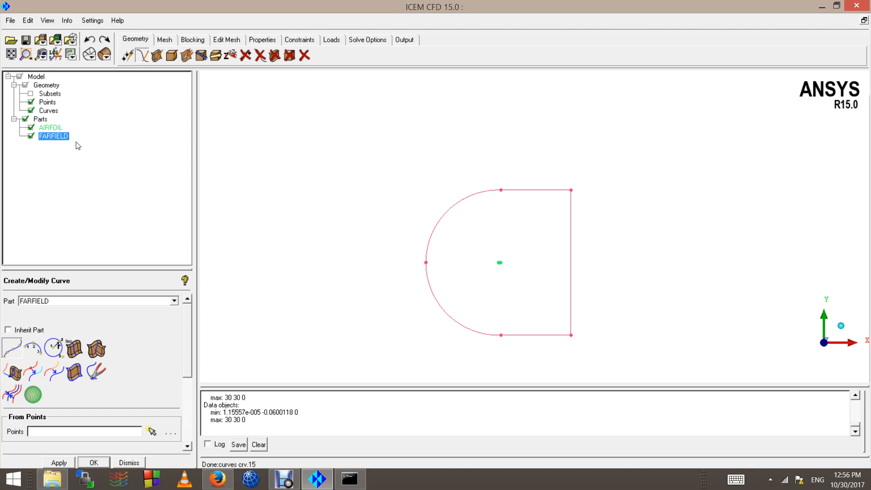
Step: Rename the FARFIELD part to INLET
{"action": "right_click", "coordinate": [56, 138]}
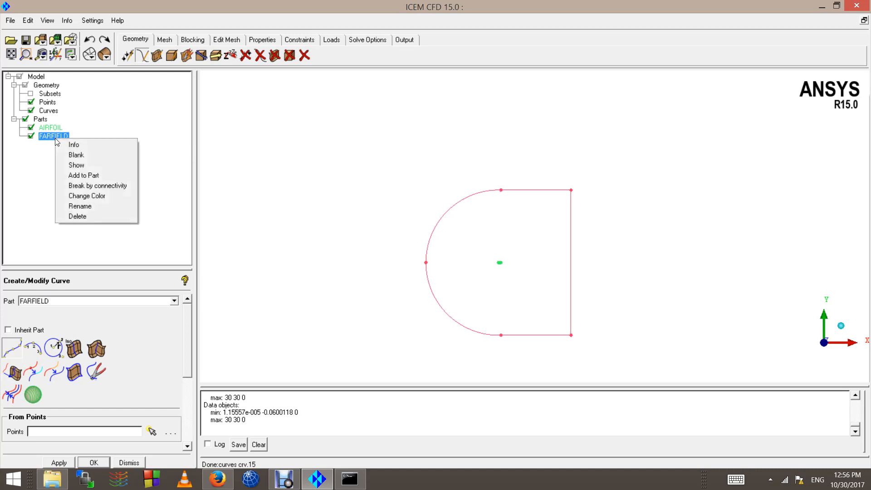
{"action": "left_click", "coordinate": [81, 208]}
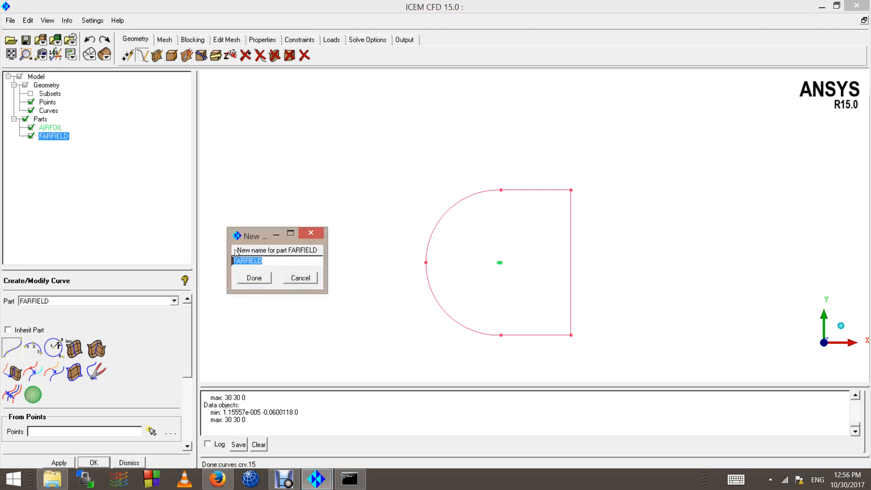
{"action": "type", "text": "INLER"}
{"action": "left_click", "coordinate": [254, 278]}
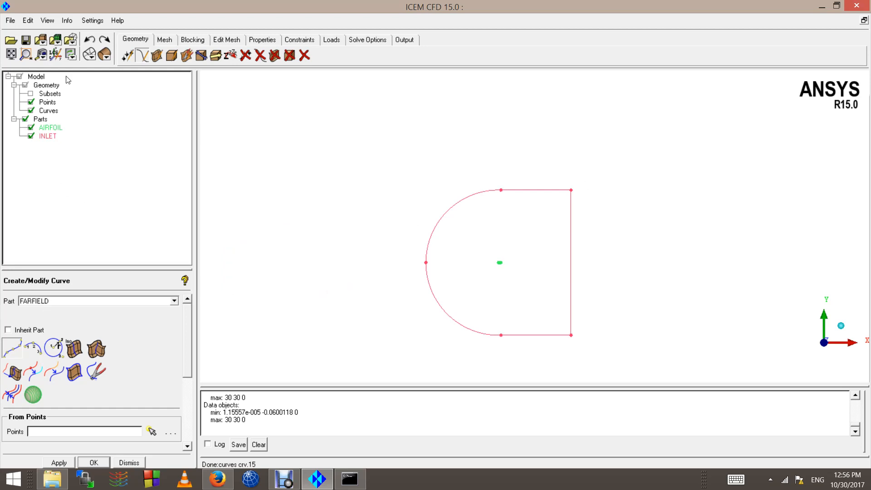
Step: Create a WALLS part from the top and bottom straight farfield edges
{"action": "right_click", "coordinate": [42, 120]}
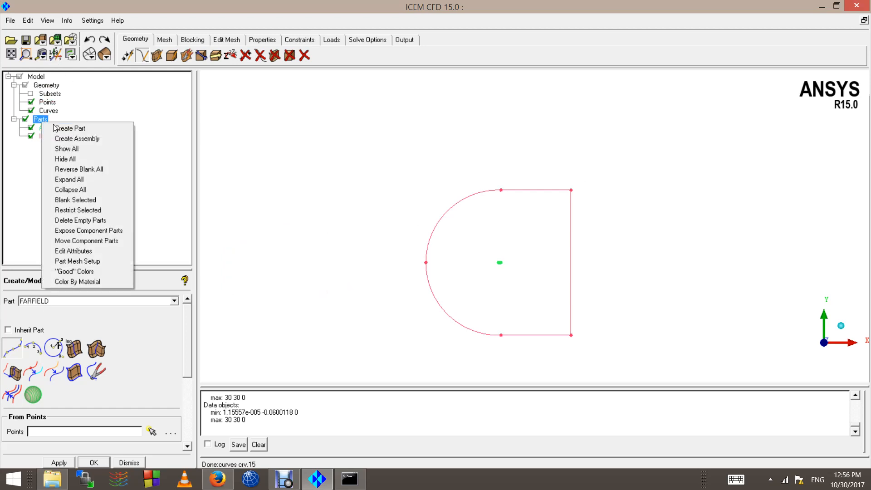
{"action": "left_click", "coordinate": [70, 128]}
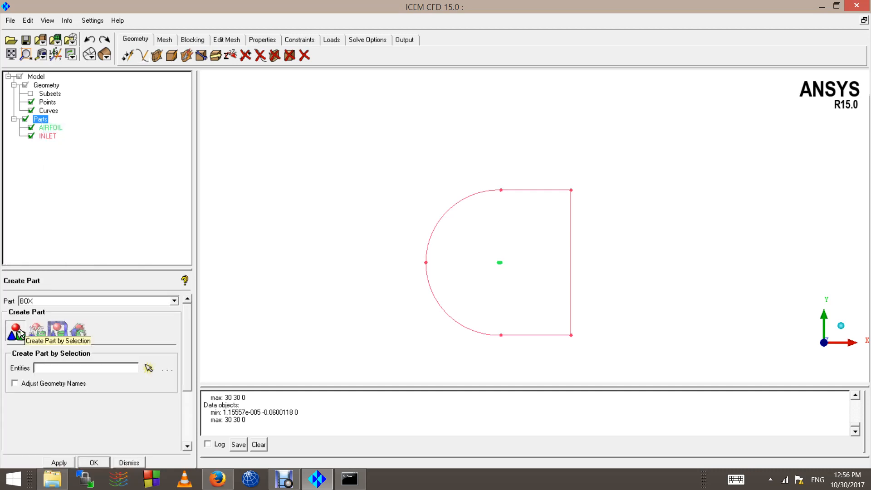
{"action": "left_click", "coordinate": [18, 333]}
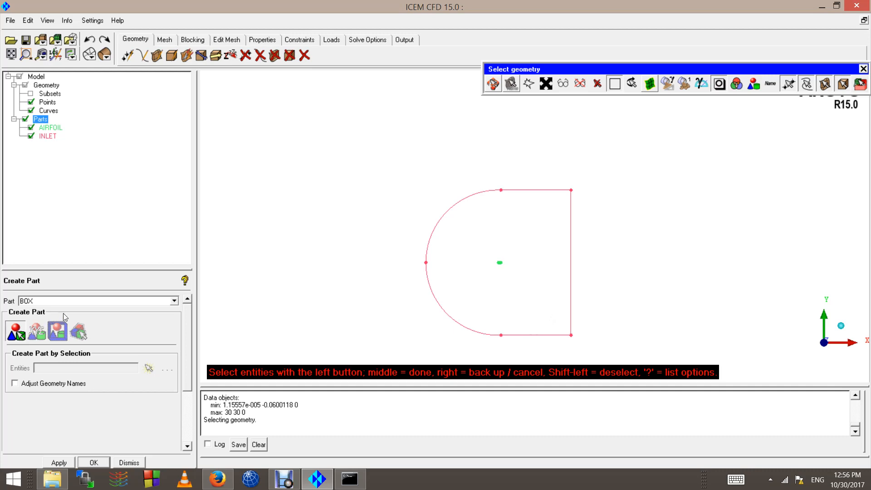
{"action": "double_click", "coordinate": [59, 299]}
{"action": "type", "text": "walls"}
{"action": "left_click", "coordinate": [536, 190]}
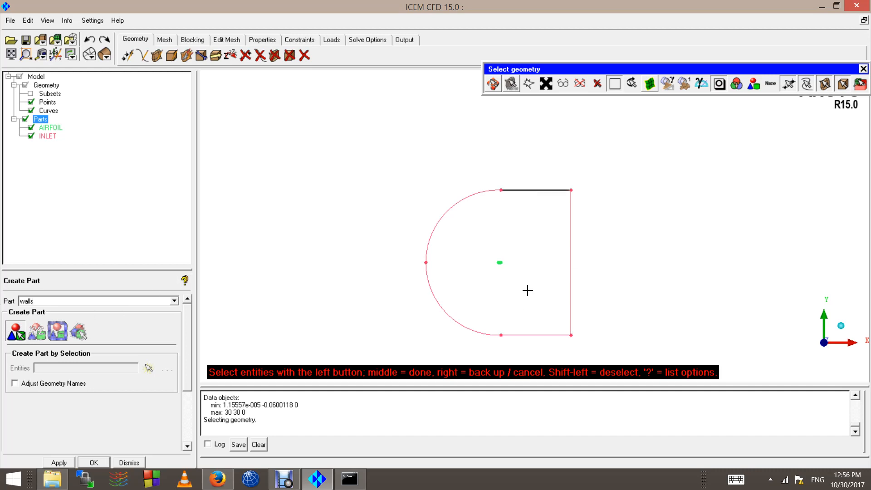
{"action": "left_click", "coordinate": [529, 331]}
{"action": "middle_click", "coordinate": [521, 310]}
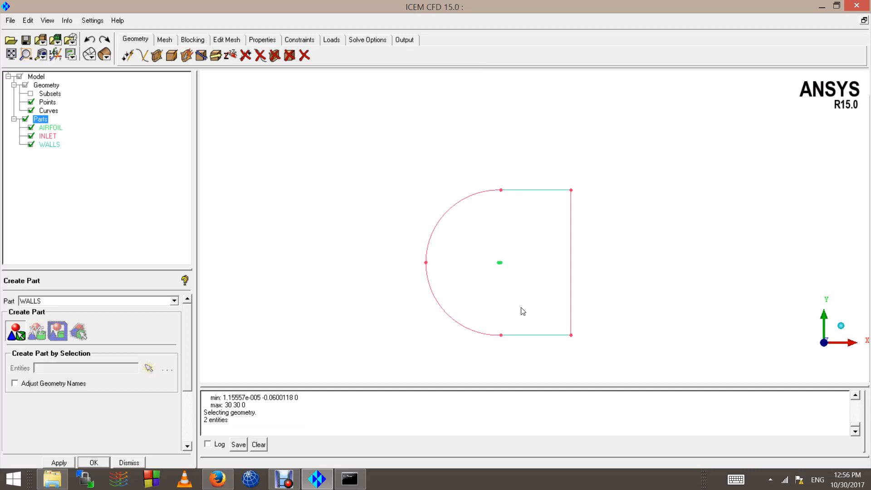
Step: Create an OUTLET part from the right vertical farfield edge
{"action": "double_click", "coordinate": [52, 301]}
{"action": "type", "text": "ou"}
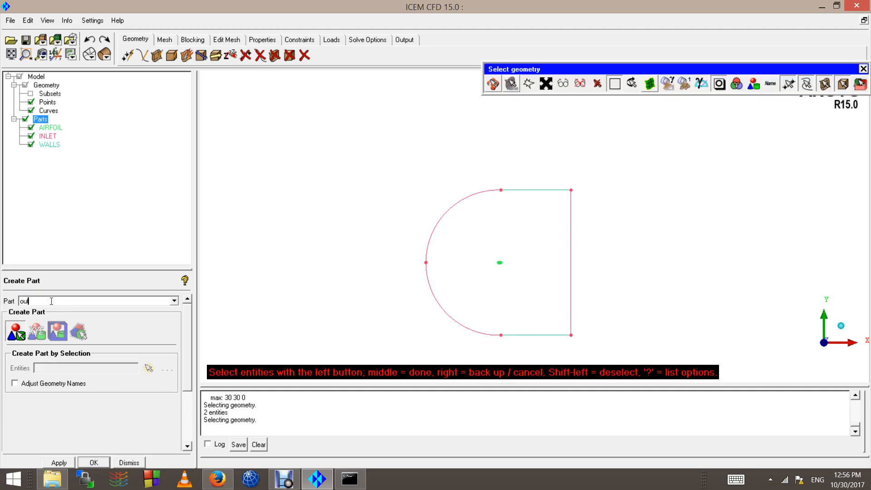
{"action": "type", "text": "tlet"}
{"action": "left_click", "coordinate": [571, 292]}
{"action": "middle_click", "coordinate": [608, 257]}
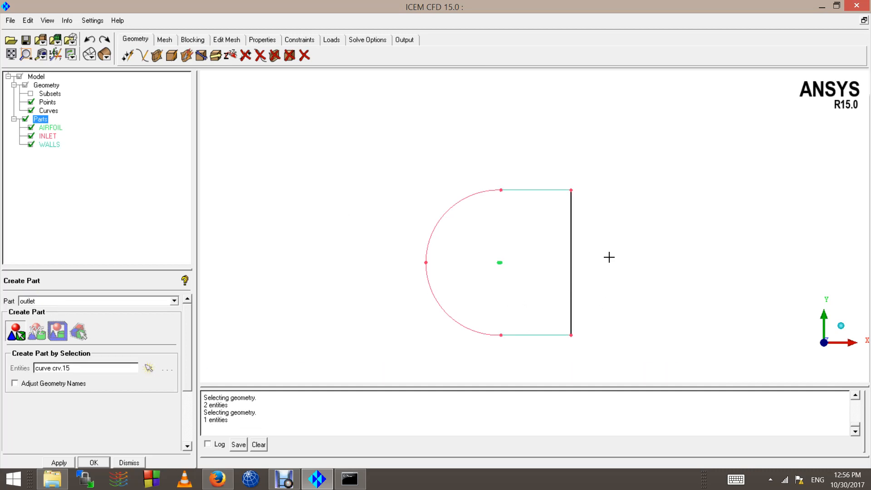
{"action": "scroll", "coordinate": [535, 269], "scroll_direction": "up", "scroll_amount": 3}
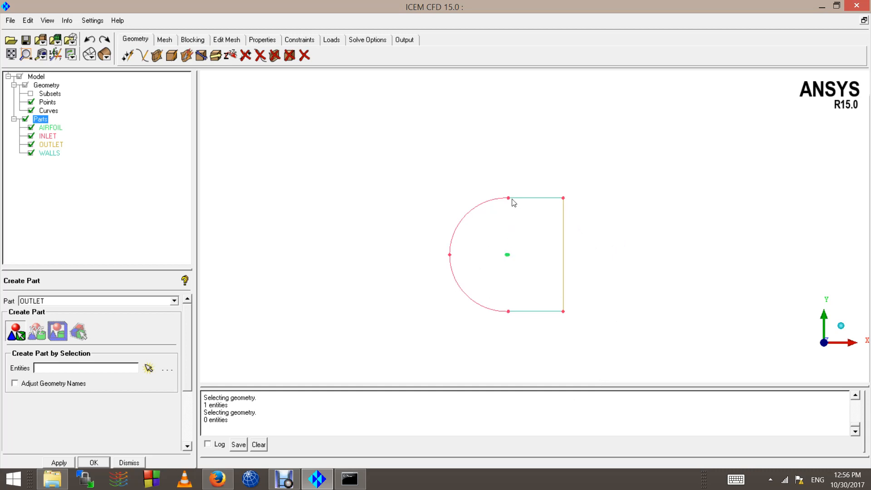
{"action": "scroll", "coordinate": [467, 265], "scroll_direction": "up", "scroll_amount": 3}
{"action": "scroll", "coordinate": [432, 311], "scroll_direction": "down", "scroll_amount": 3}
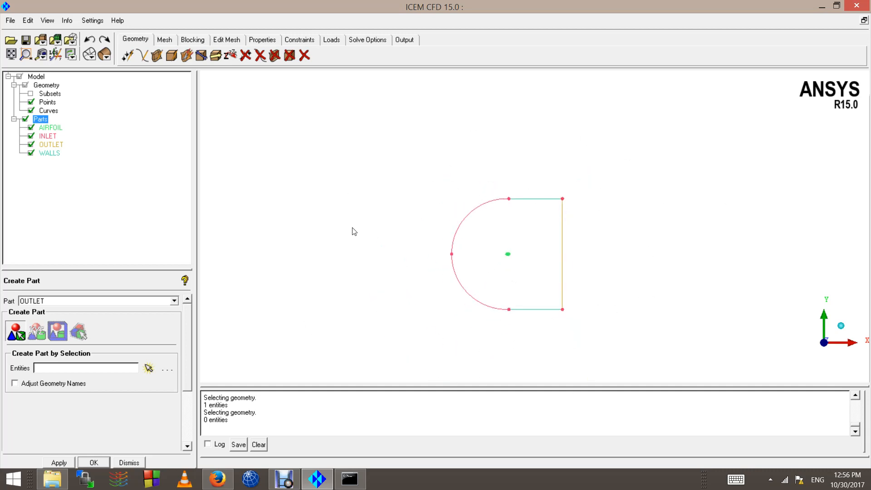
{"action": "scroll", "coordinate": [457, 294], "scroll_direction": "down", "scroll_amount": 3}
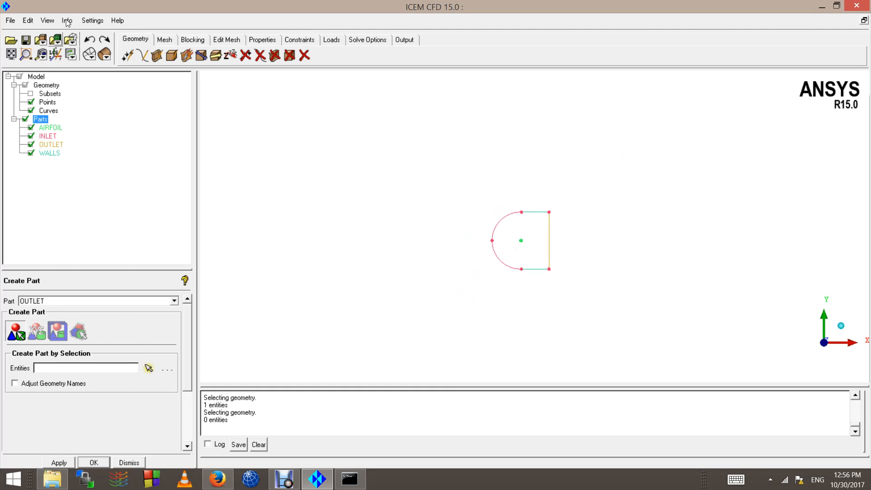
Step: Build a simple surface in part FLUID from the arc, top, right and bottom curves
{"action": "left_click", "coordinate": [157, 55]}
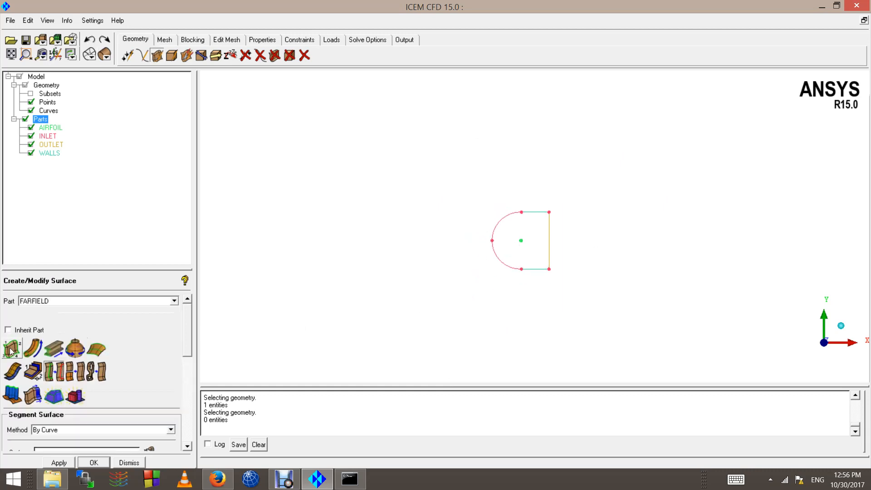
{"action": "double_click", "coordinate": [60, 303]}
{"action": "type", "text": "fluid"}
{"action": "left_click", "coordinate": [10, 349]}
{"action": "scroll", "coordinate": [494, 292], "scroll_direction": "up", "scroll_amount": 2}
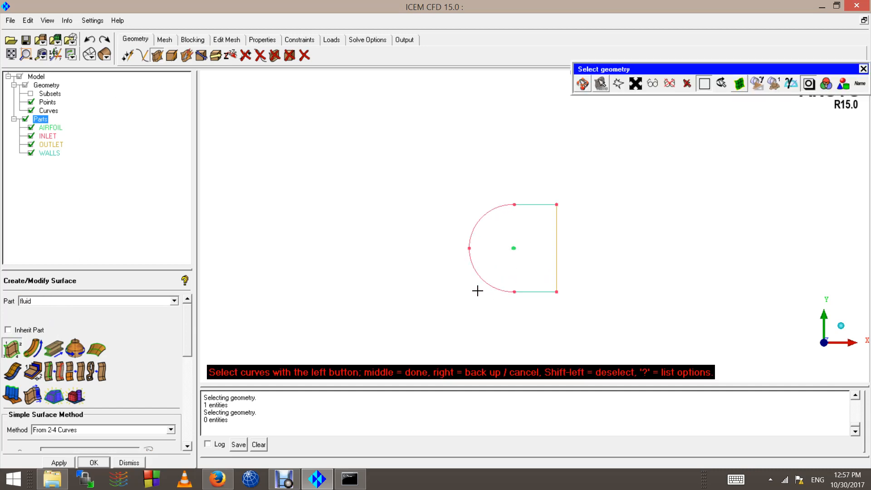
{"action": "left_click", "coordinate": [482, 270]}
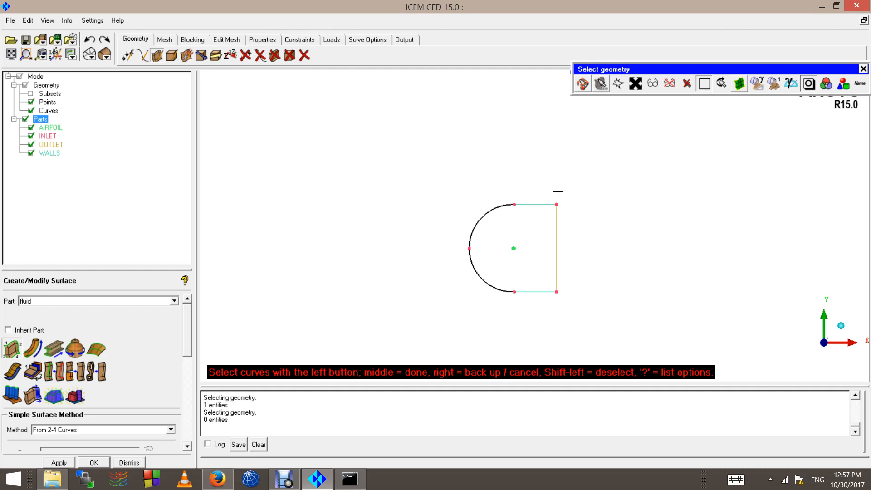
{"action": "left_click", "coordinate": [534, 205]}
{"action": "left_click", "coordinate": [556, 247]}
{"action": "left_click", "coordinate": [534, 291]}
{"action": "middle_click", "coordinate": [518, 241]}
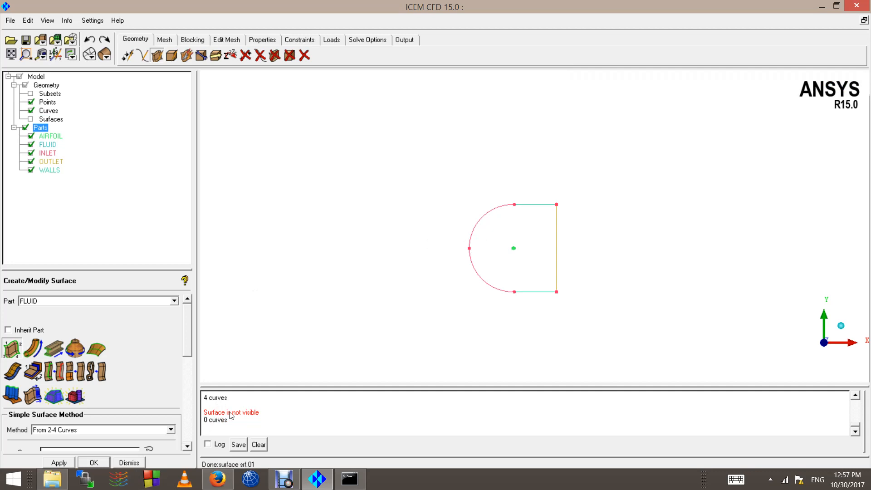
Step: Show surfaces in the model view as wireframe, then close the surface settings
{"action": "left_click", "coordinate": [30, 119]}
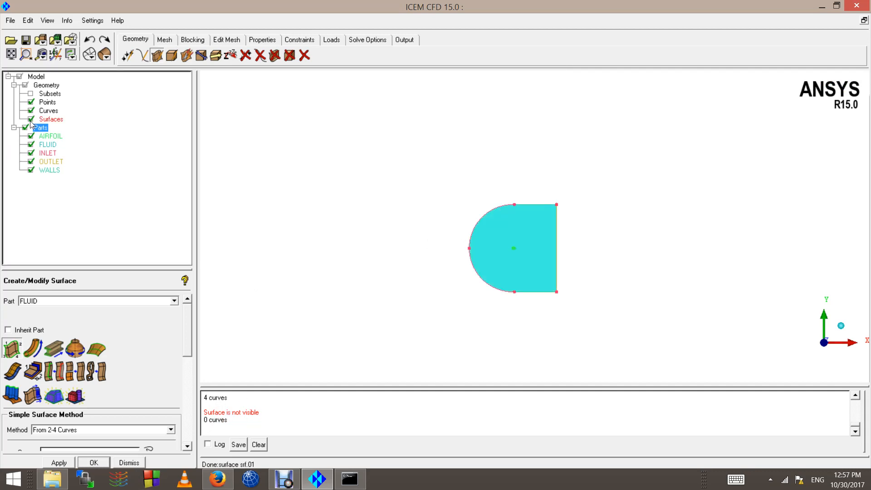
{"action": "scroll", "coordinate": [467, 241], "scroll_direction": "up", "scroll_amount": 2}
{"action": "scroll", "coordinate": [436, 328], "scroll_direction": "up", "scroll_amount": 1}
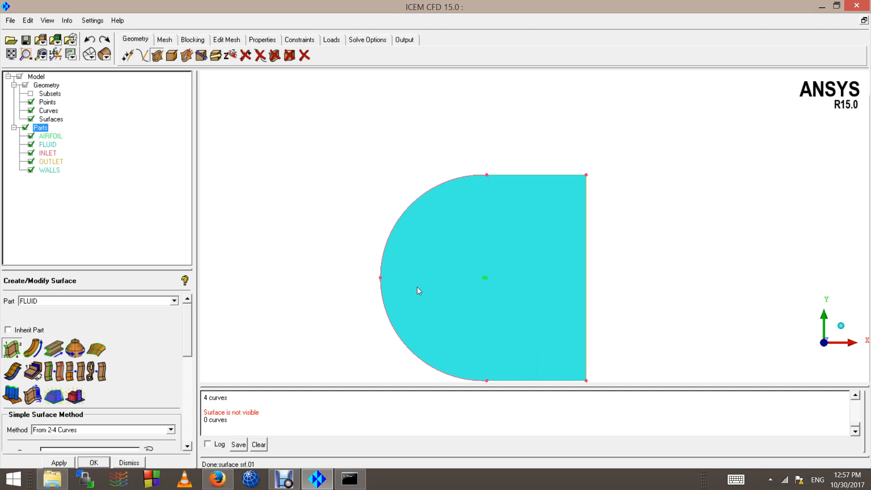
{"action": "left_click", "coordinate": [90, 54]}
{"action": "scroll", "coordinate": [516, 285], "scroll_direction": "down", "scroll_amount": 1}
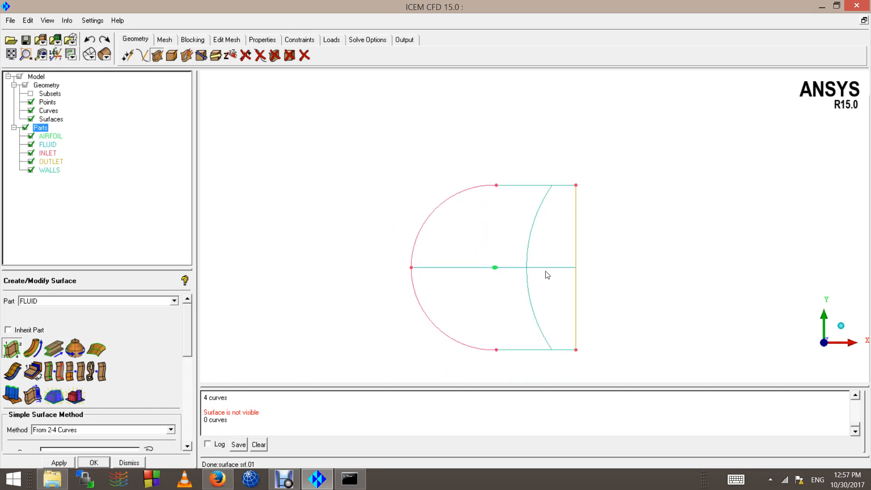
{"action": "scroll", "coordinate": [499, 273], "scroll_direction": "down", "scroll_amount": 2}
{"action": "scroll", "coordinate": [500, 297], "scroll_direction": "down", "scroll_amount": 2}
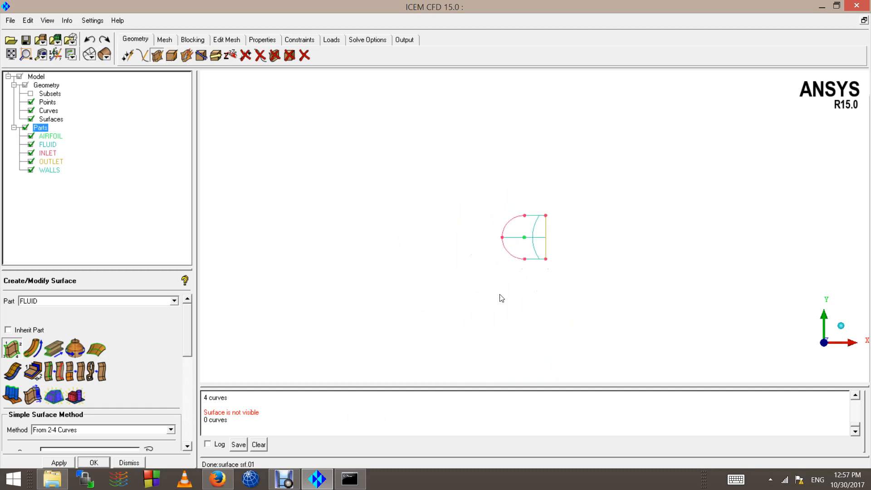
{"action": "scroll", "coordinate": [501, 298], "scroll_direction": "up", "scroll_amount": 5}
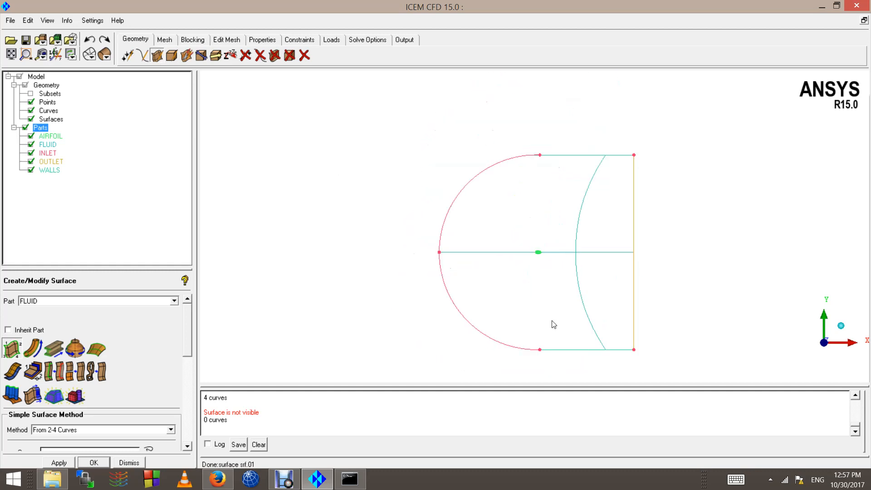
{"action": "middle_click_drag", "start_coordinate": [552, 321], "coordinate": [499, 274]}
{"action": "right_click_drag", "start_coordinate": [499, 275], "coordinate": [443, 229]}
{"action": "right_click_drag", "start_coordinate": [368, 132], "coordinate": [431, 173]}
{"action": "scroll", "coordinate": [424, 175], "scroll_direction": "up", "scroll_amount": 4}
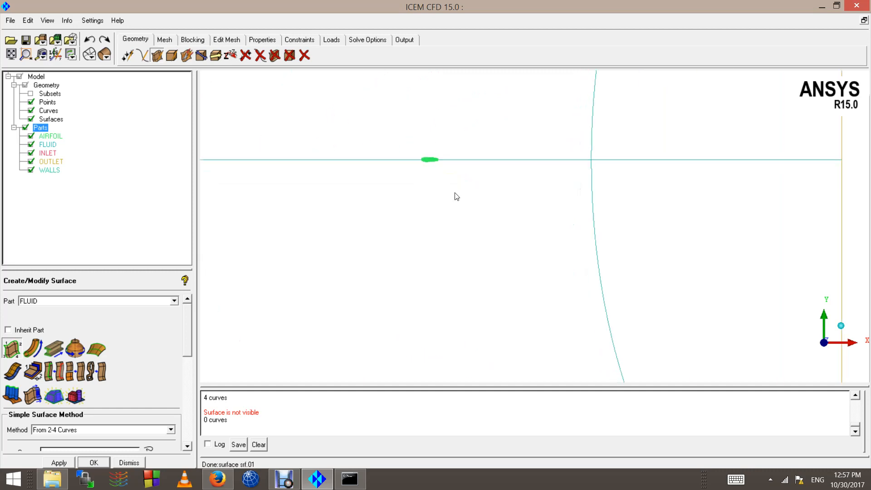
{"action": "scroll", "coordinate": [455, 194], "scroll_direction": "down", "scroll_amount": 5}
{"action": "scroll", "coordinate": [465, 241], "scroll_direction": "down", "scroll_amount": 2}
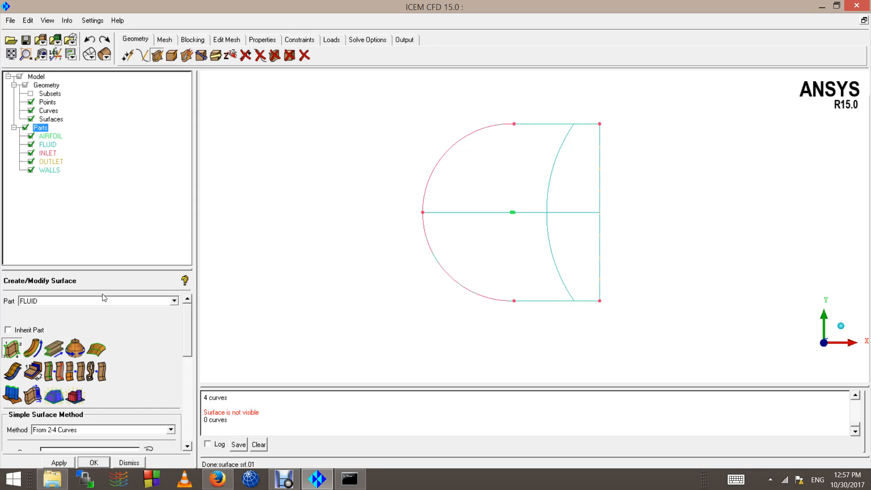
{"action": "left_click", "coordinate": [129, 463]}
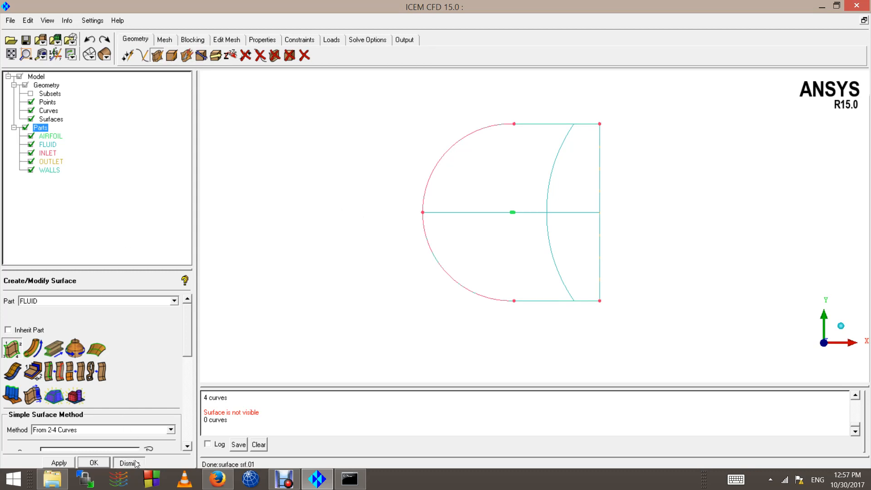
Step: Switch to the Mesh tab, then to the Blocking tab
{"action": "left_click", "coordinate": [164, 40]}
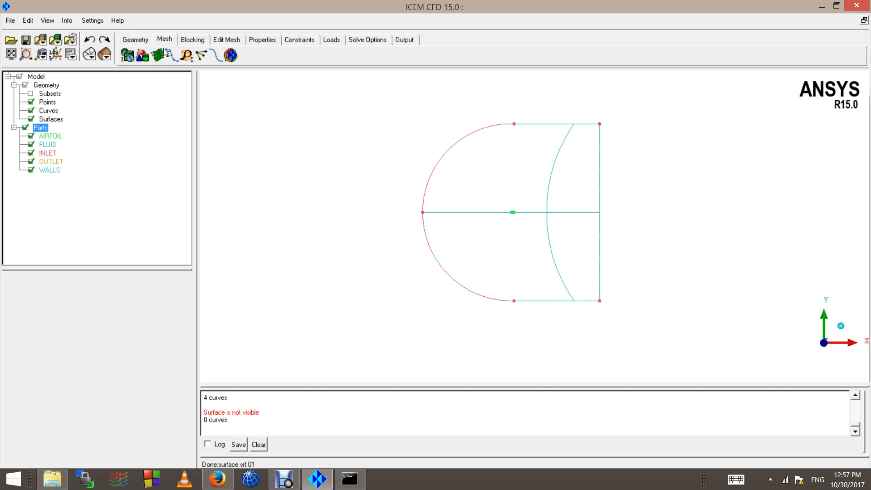
{"action": "left_click", "coordinate": [198, 41]}
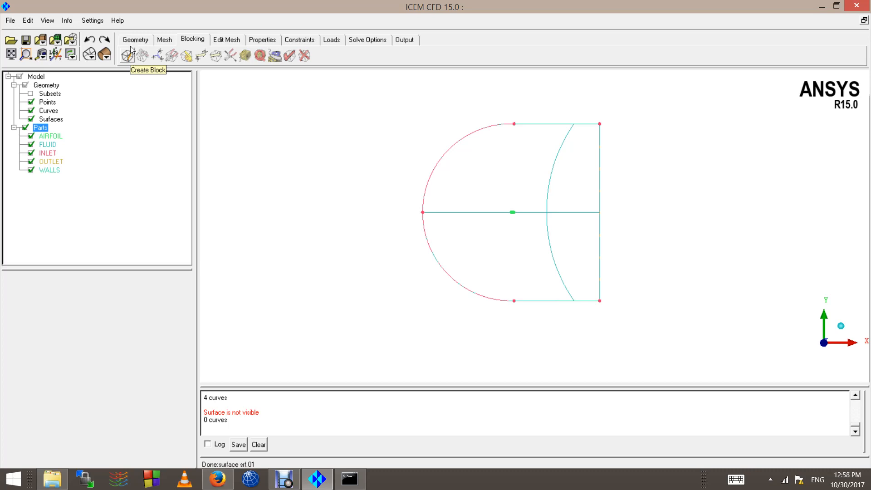
Step: Create an initial 2D Planar block assigned to the FLUID part
{"action": "left_click", "coordinate": [128, 55]}
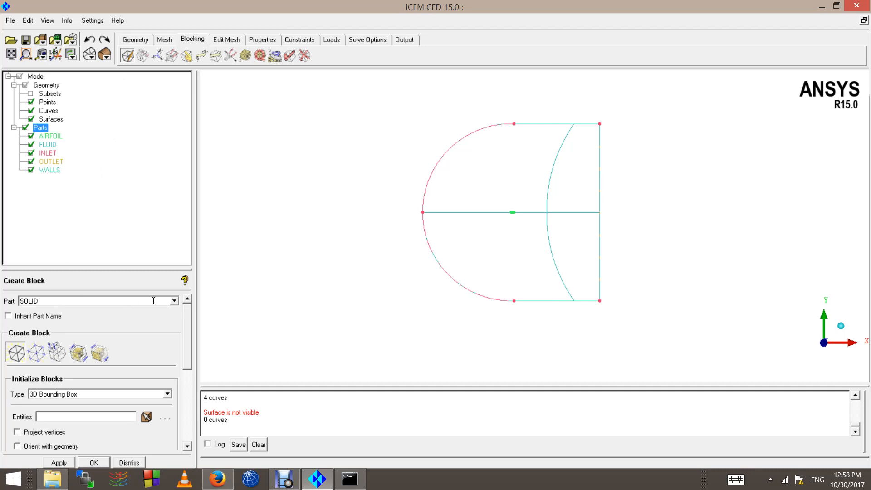
{"action": "left_click", "coordinate": [174, 301]}
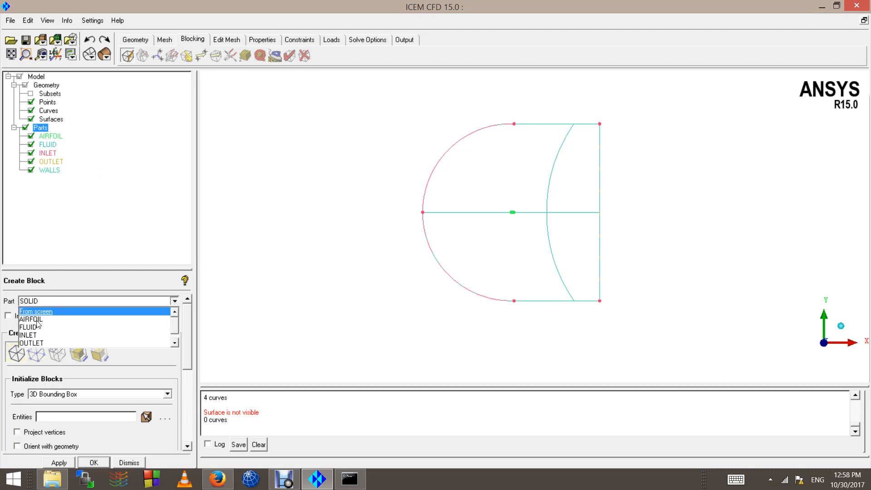
{"action": "left_click", "coordinate": [32, 327]}
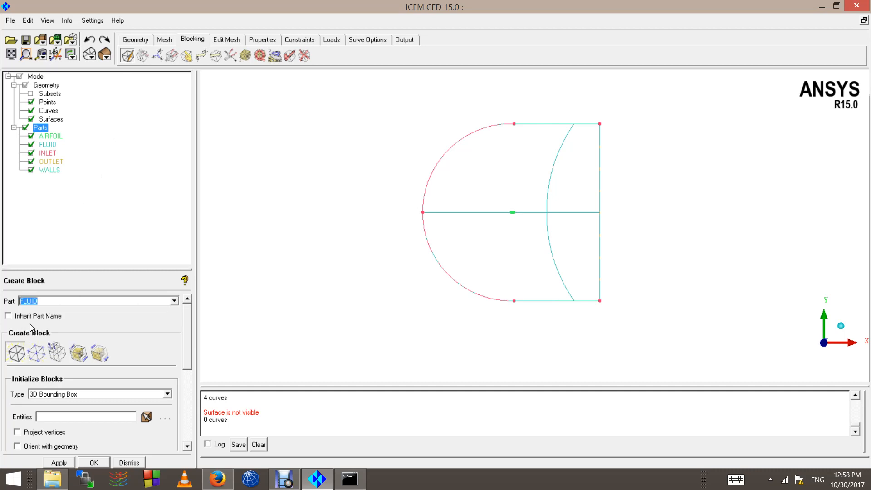
{"action": "left_click", "coordinate": [168, 394]}
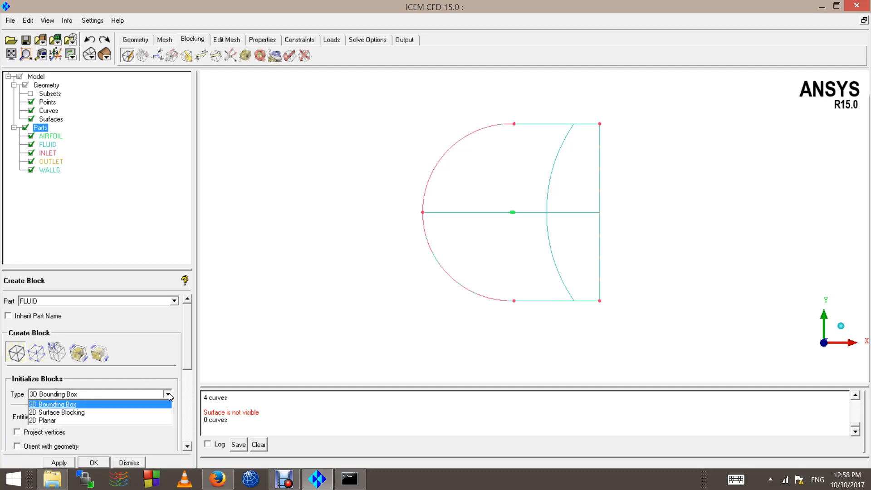
{"action": "left_click", "coordinate": [50, 420]}
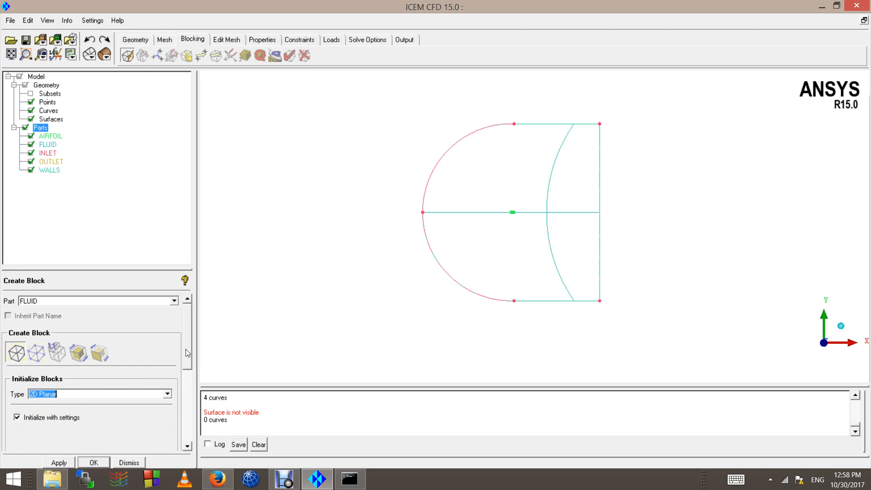
{"action": "left_click_drag", "start_coordinate": [186, 349], "coordinate": [186, 371]}
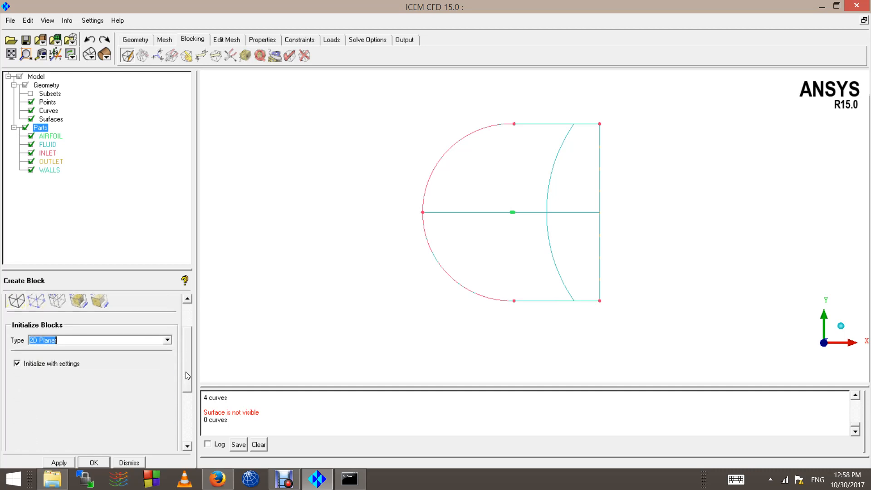
{"action": "left_click", "coordinate": [65, 464]}
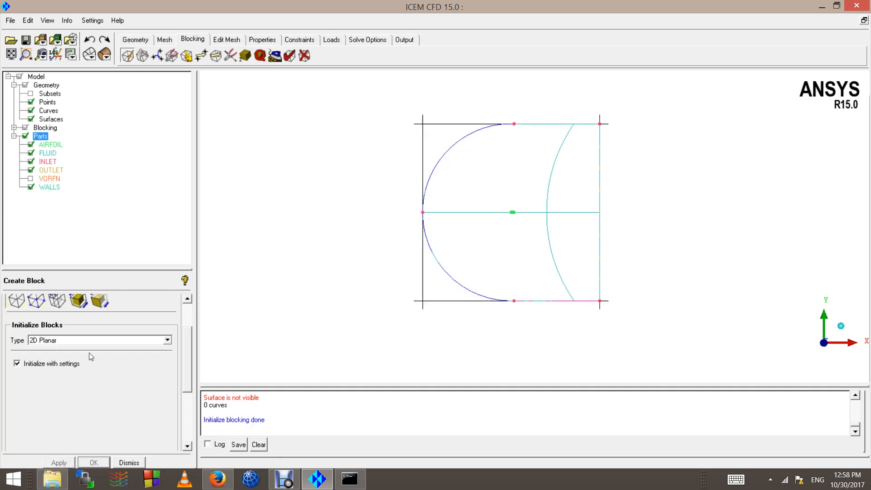
Step: Expand Blocking in the tree, hide all geometry, and re-show only the curves
{"action": "left_click", "coordinate": [14, 127]}
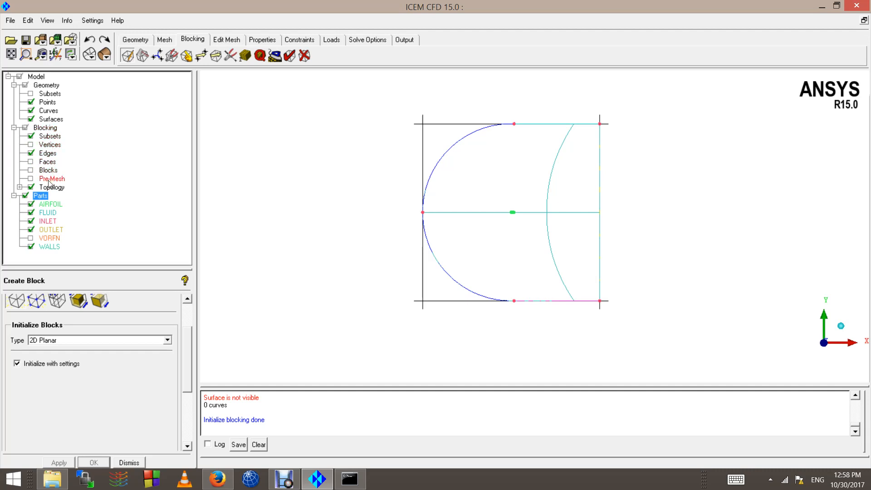
{"action": "left_click", "coordinate": [25, 129]}
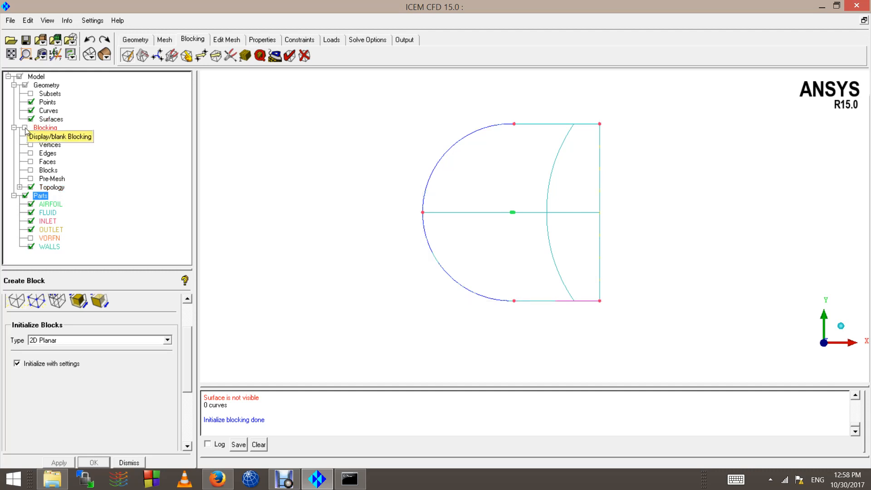
{"action": "left_click", "coordinate": [25, 127]}
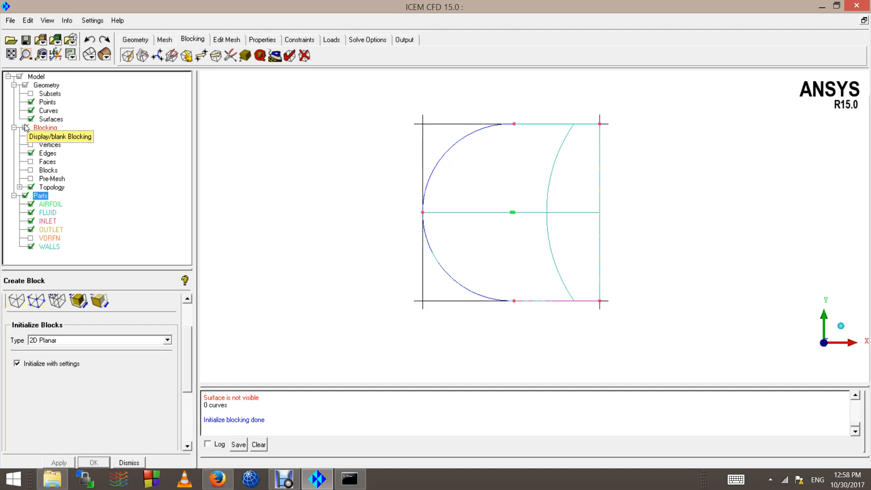
{"action": "left_click", "coordinate": [25, 86]}
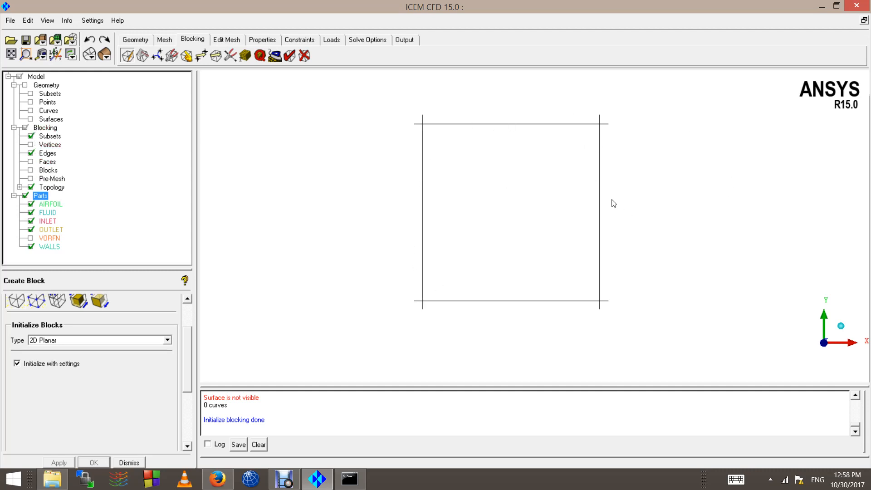
{"action": "left_click", "coordinate": [32, 111]}
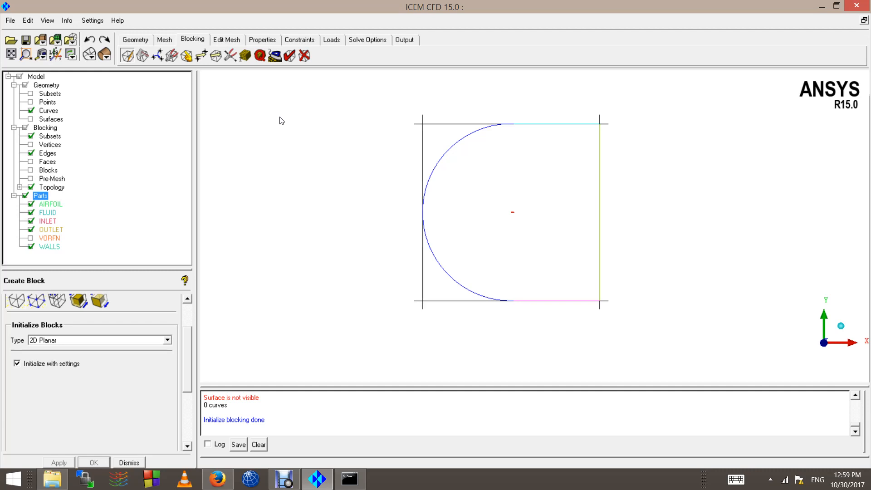
Step: Associate the right block edge to the outlet curve
{"action": "left_click", "coordinate": [187, 56]}
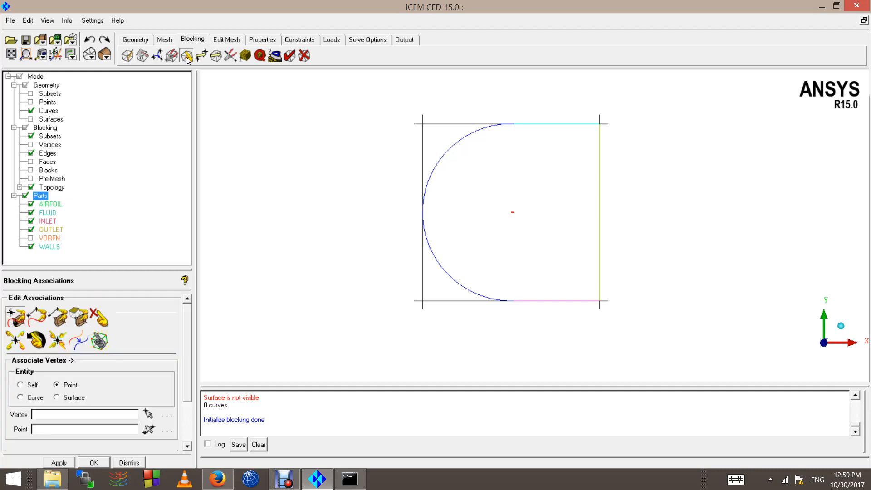
{"action": "left_click", "coordinate": [44, 319]}
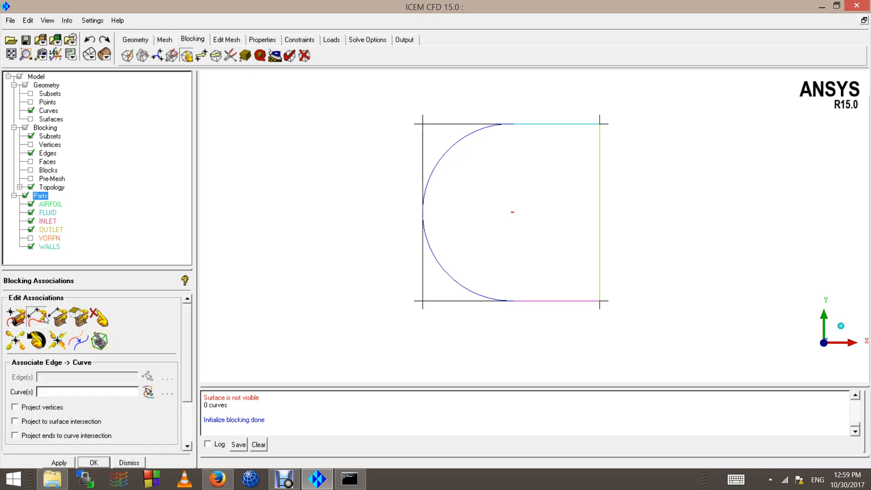
{"action": "left_click", "coordinate": [601, 227]}
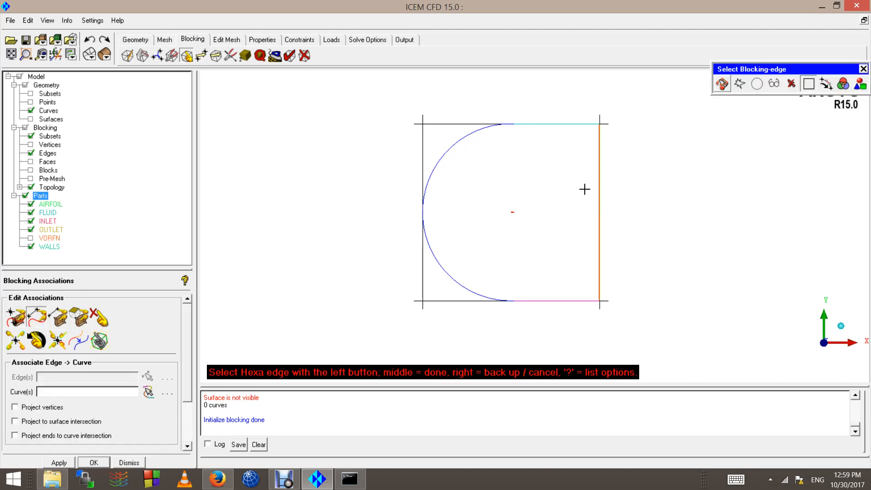
{"action": "scroll", "coordinate": [614, 216], "scroll_direction": "up", "scroll_amount": 2}
{"action": "scroll", "coordinate": [656, 215], "scroll_direction": "down", "scroll_amount": 1}
{"action": "middle_click", "coordinate": [616, 204]}
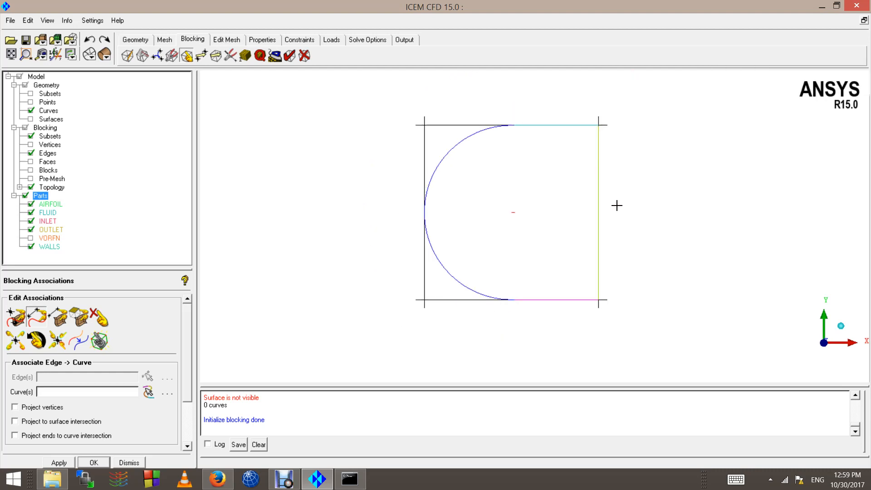
{"action": "left_click", "coordinate": [603, 192]}
{"action": "middle_click", "coordinate": [605, 194]}
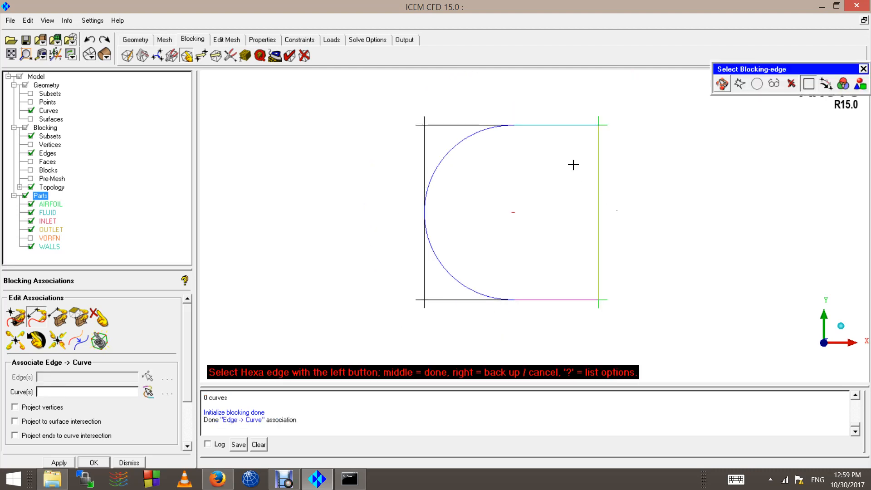
Step: Associate the top, left and bottom block edges to the three C-shaped inlet curves
{"action": "left_click", "coordinate": [535, 126]}
{"action": "left_click", "coordinate": [428, 244]}
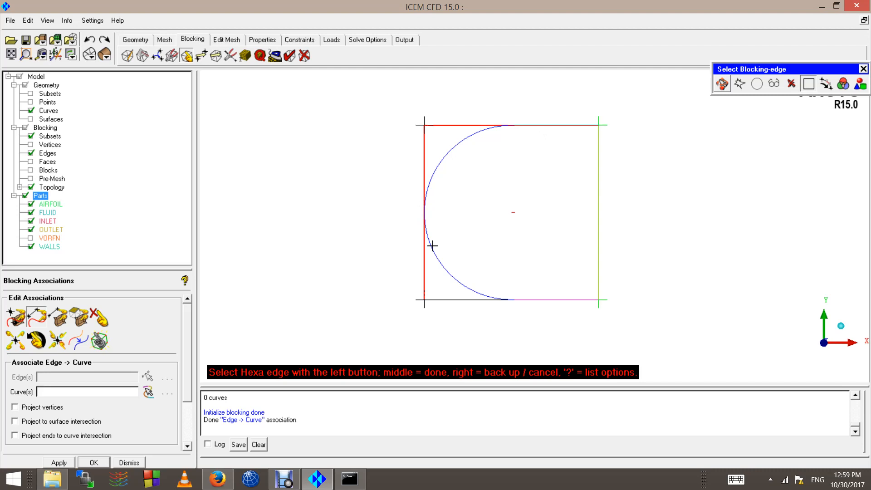
{"action": "left_click", "coordinate": [500, 301]}
{"action": "middle_click", "coordinate": [518, 300]}
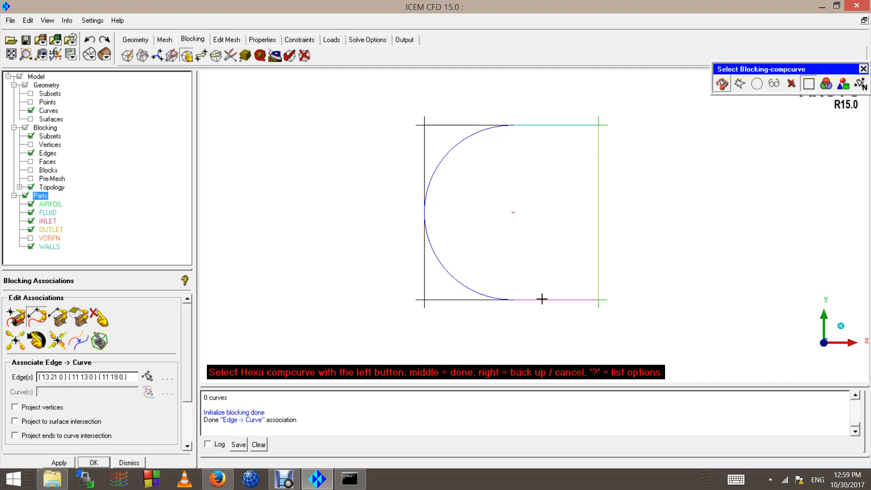
{"action": "left_click", "coordinate": [542, 299]}
{"action": "left_click", "coordinate": [474, 278]}
{"action": "left_click", "coordinate": [562, 125]}
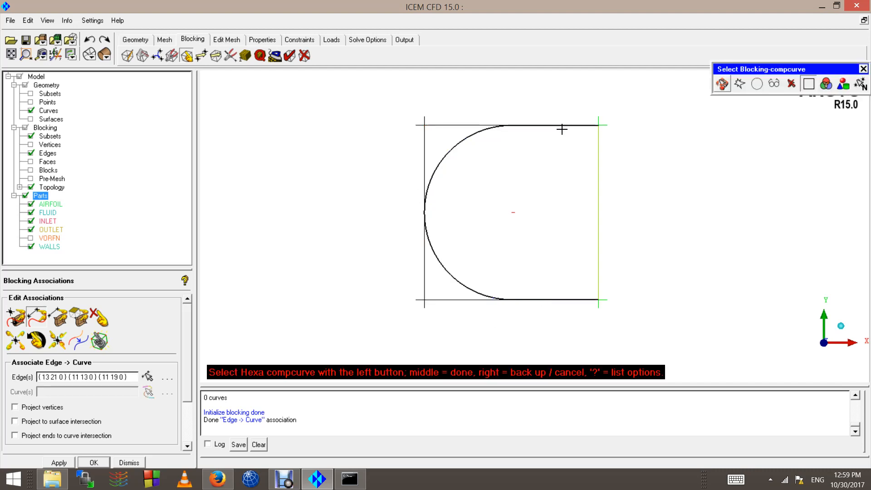
{"action": "middle_click", "coordinate": [542, 184]}
{"action": "middle_click", "coordinate": [542, 185]}
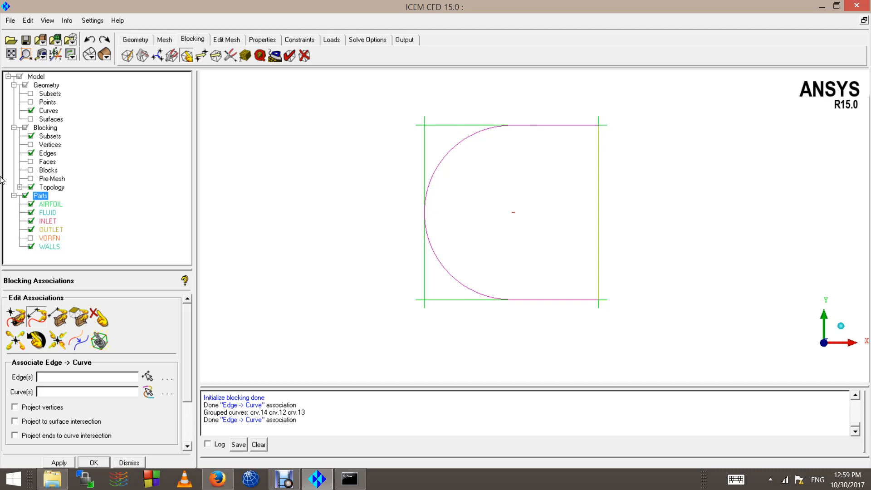
Step: Check the blocking with geometry hidden, then undo the edge-to-curve associations
{"action": "left_click", "coordinate": [25, 85]}
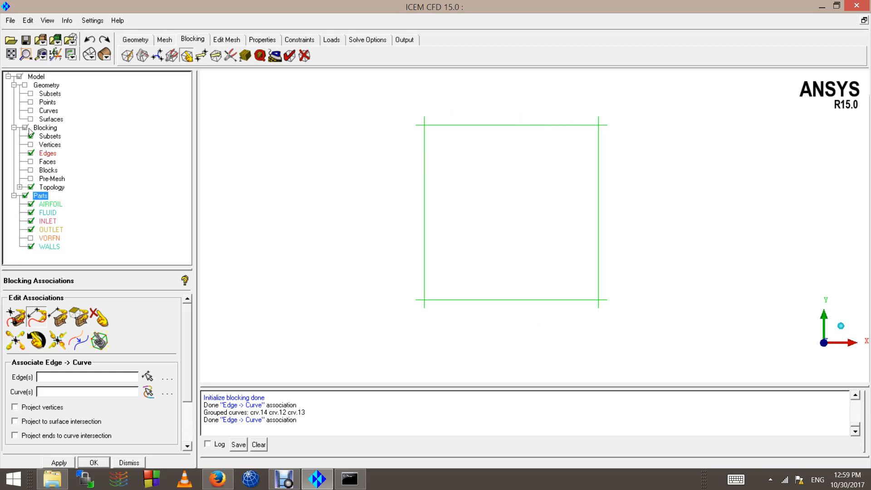
{"action": "left_click", "coordinate": [26, 86]}
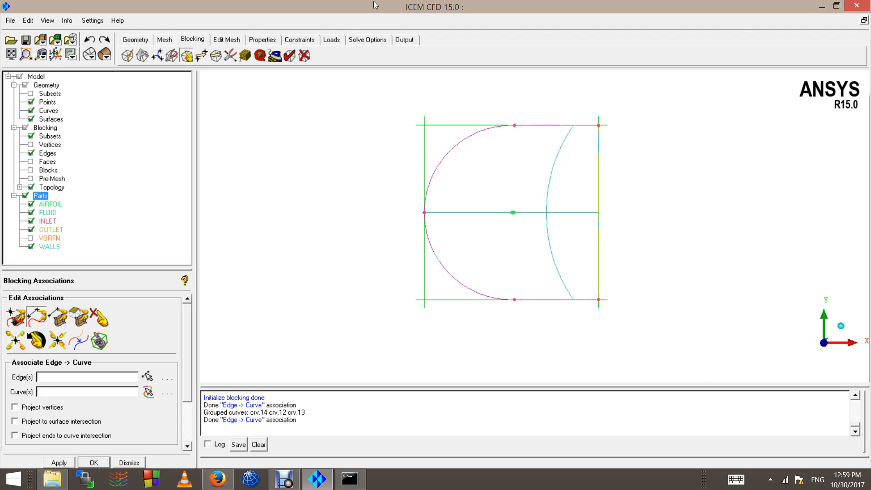
{"action": "left_click", "coordinate": [89, 41]}
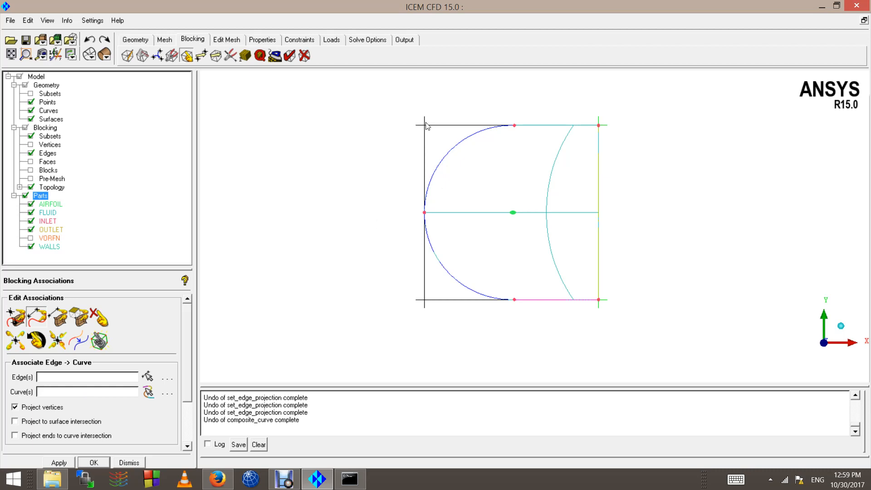
Step: With vertex projection on, associate the right block edge to the outlet curve
{"action": "left_click", "coordinate": [41, 318]}
{"action": "left_click", "coordinate": [599, 204]}
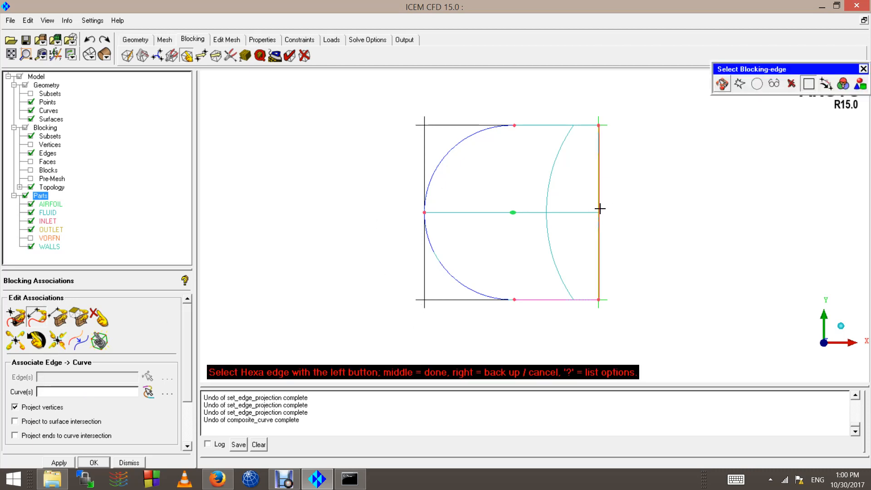
{"action": "middle_click", "coordinate": [601, 205]}
{"action": "left_click", "coordinate": [603, 211]}
{"action": "middle_click", "coordinate": [602, 212]}
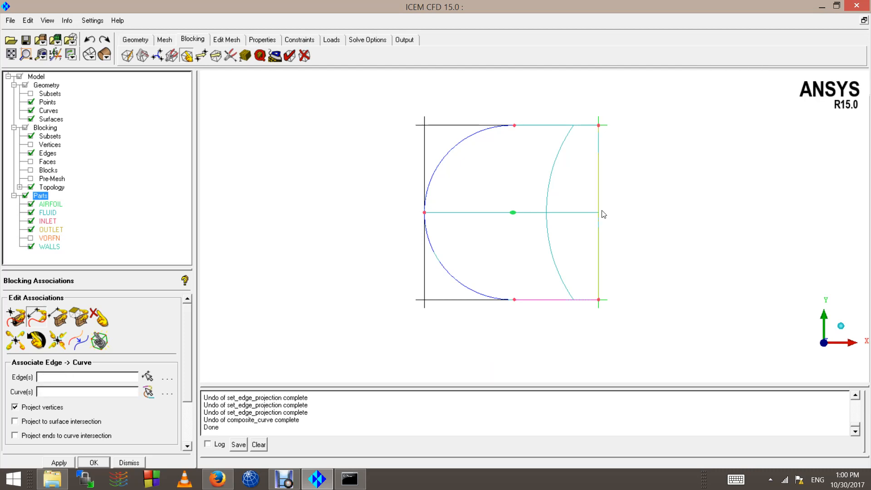
Step: Associate the top, left and bottom edges to the inlet curves crv.14, crv.12 and crv.13
{"action": "left_click", "coordinate": [537, 125]}
{"action": "left_click", "coordinate": [408, 250]}
{"action": "left_click", "coordinate": [543, 325]}
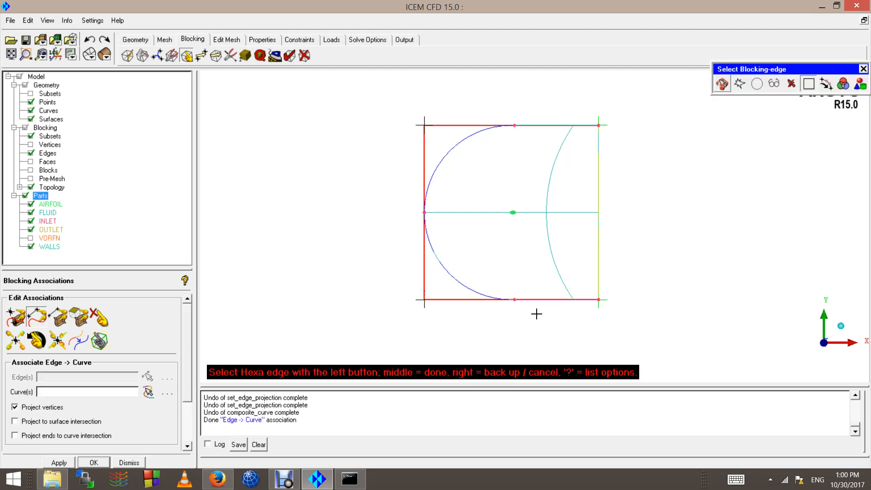
{"action": "middle_click", "coordinate": [536, 313]}
{"action": "left_click", "coordinate": [530, 299]}
{"action": "left_click", "coordinate": [489, 298]}
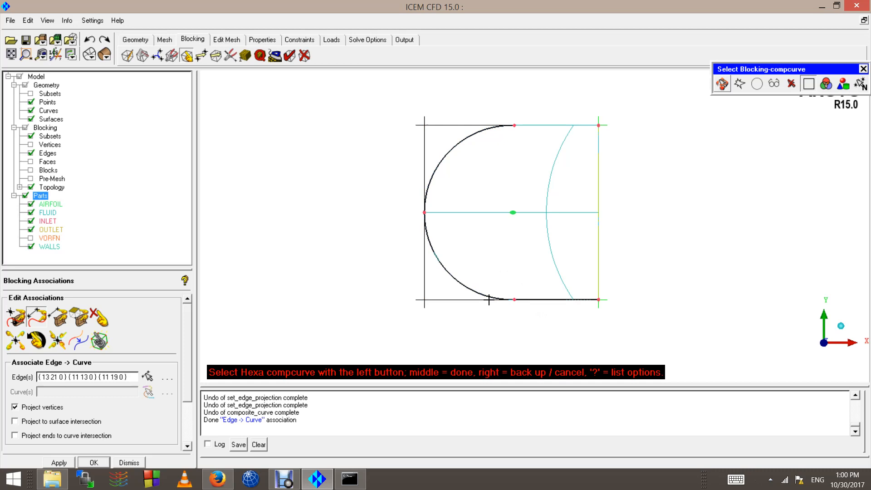
{"action": "left_click", "coordinate": [569, 123]}
{"action": "middle_click", "coordinate": [533, 141]}
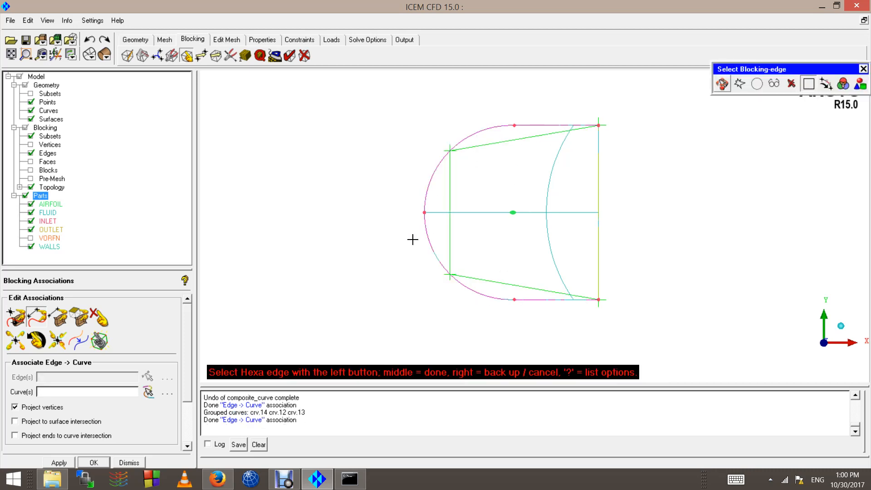
{"action": "scroll", "coordinate": [412, 239], "scroll_direction": "up", "scroll_amount": 3}
{"action": "scroll", "coordinate": [412, 221], "scroll_direction": "down", "scroll_amount": 2}
{"action": "middle_click", "coordinate": [342, 206]}
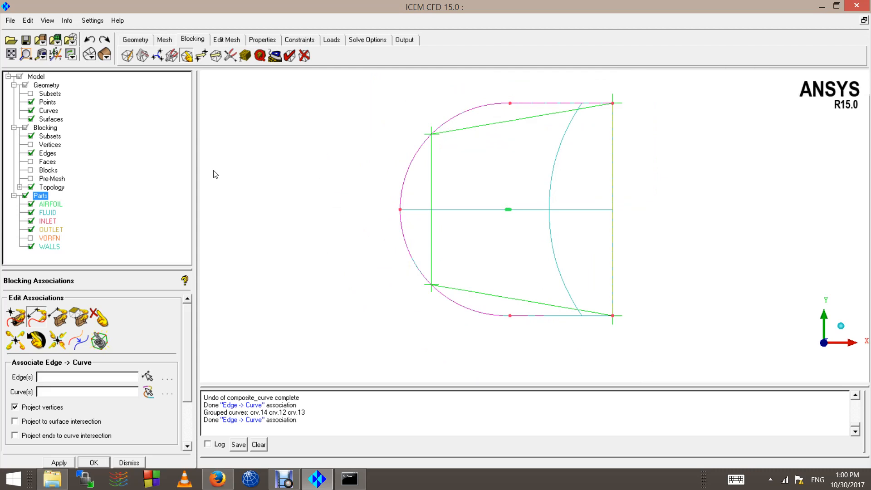
Step: Hide the geometry surfaces from the display
{"action": "left_click", "coordinate": [30, 119]}
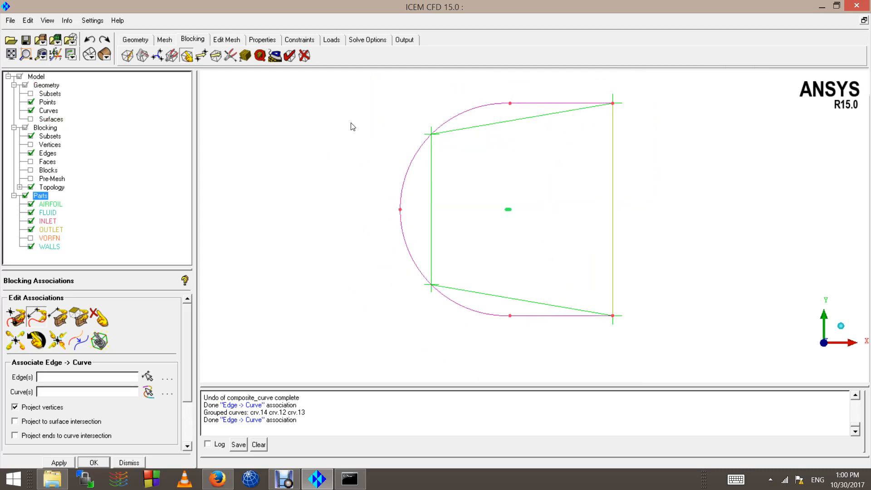
{"action": "scroll", "coordinate": [536, 189], "scroll_direction": "down", "scroll_amount": 3}
{"action": "scroll", "coordinate": [469, 253], "scroll_direction": "up", "scroll_amount": 3}
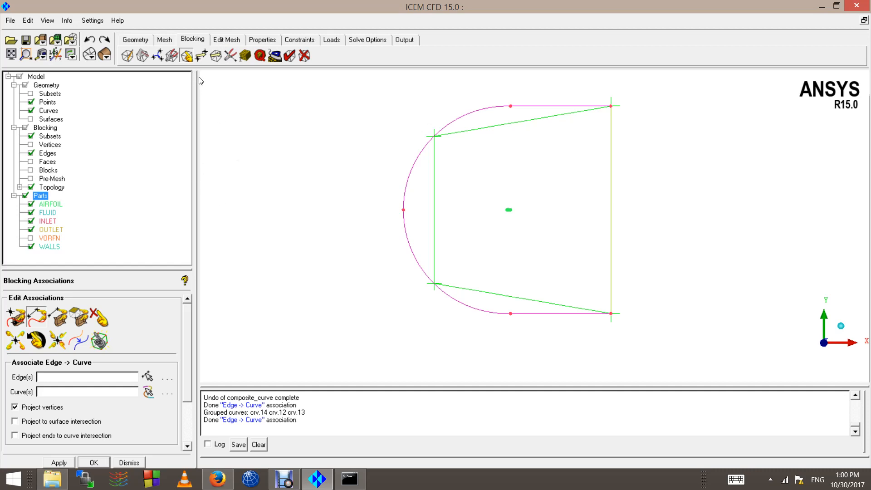
Step: Split the left block edge with the Spline method so it bends along the inlet arc
{"action": "left_click", "coordinate": [230, 59]}
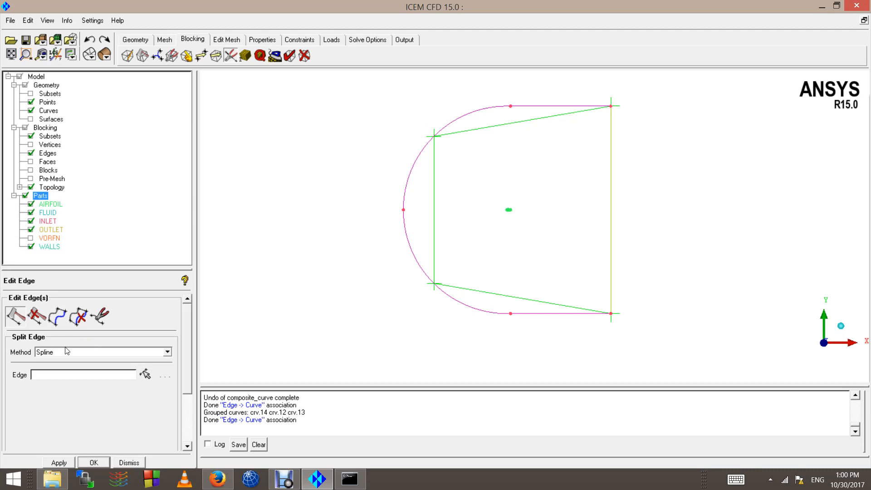
{"action": "left_click", "coordinate": [38, 351]}
{"action": "left_click", "coordinate": [50, 359]}
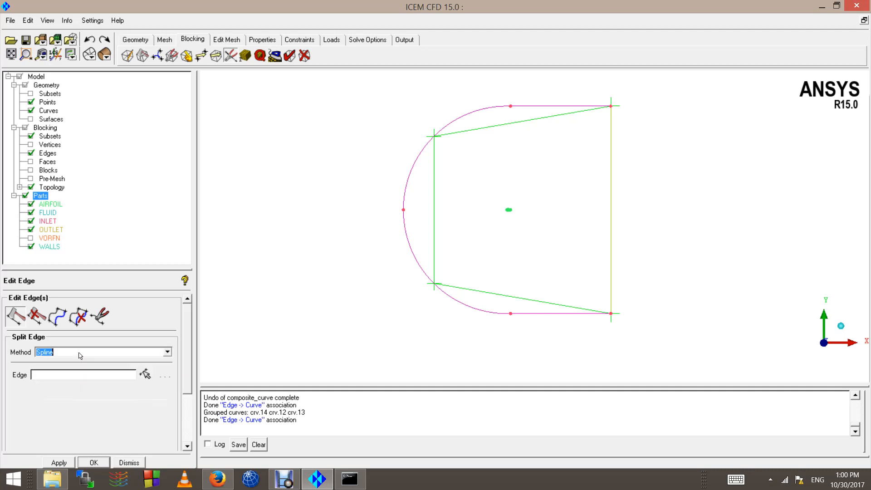
{"action": "left_click", "coordinate": [146, 374]}
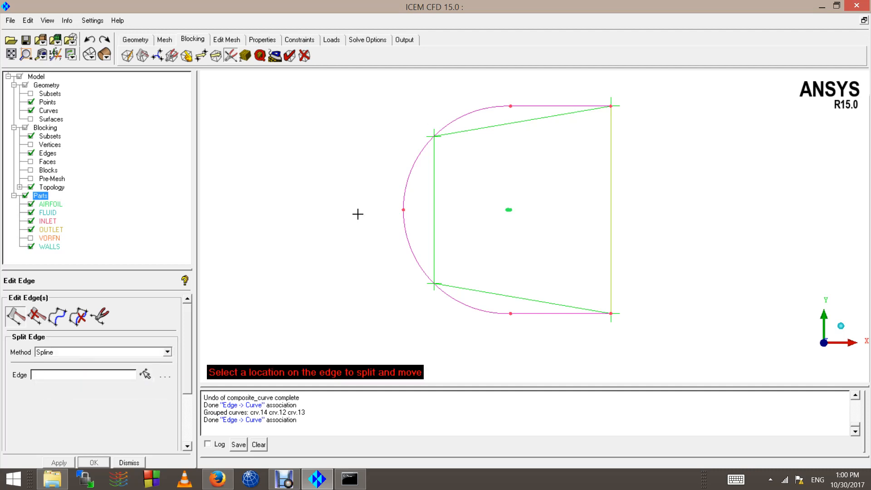
{"action": "left_click", "coordinate": [437, 213]}
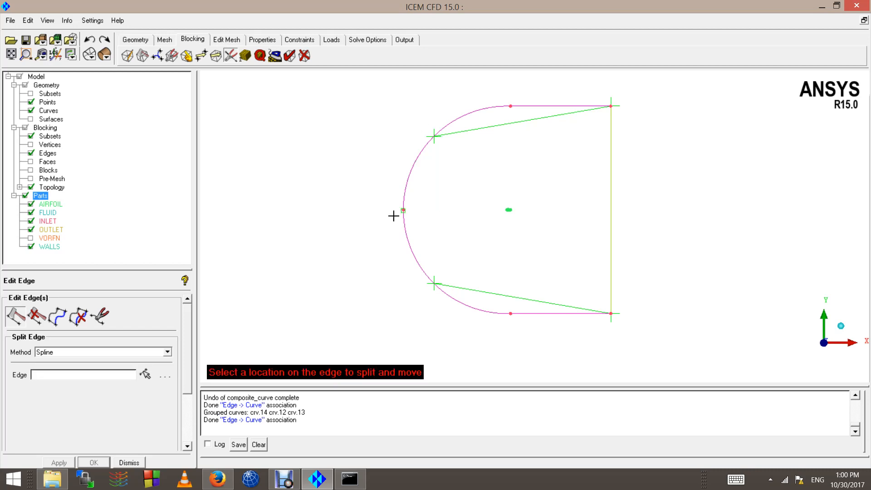
Step: Inspect the split edge, then try splitting the top edge and undo it
{"action": "left_click", "coordinate": [26, 85]}
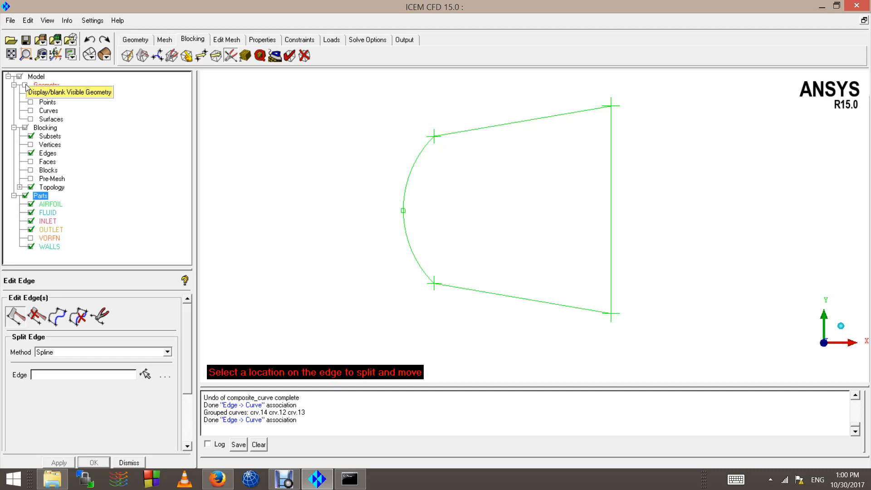
{"action": "left_click", "coordinate": [26, 85]}
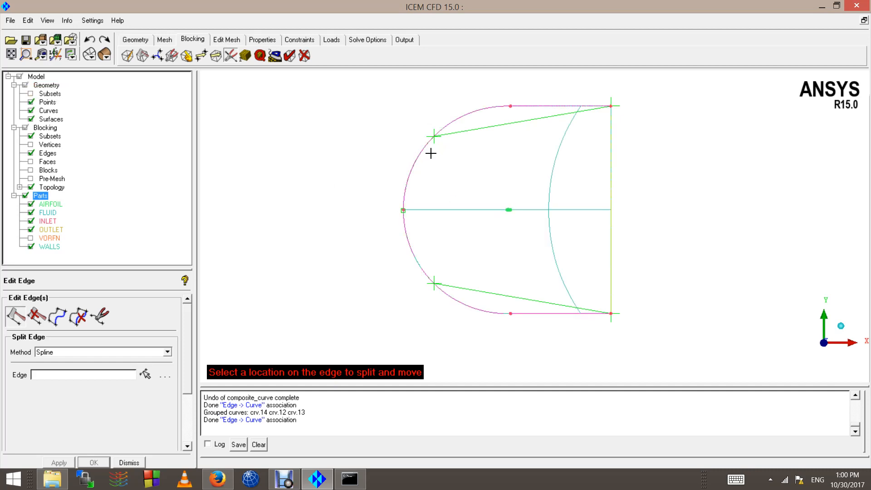
{"action": "left_click", "coordinate": [488, 126]}
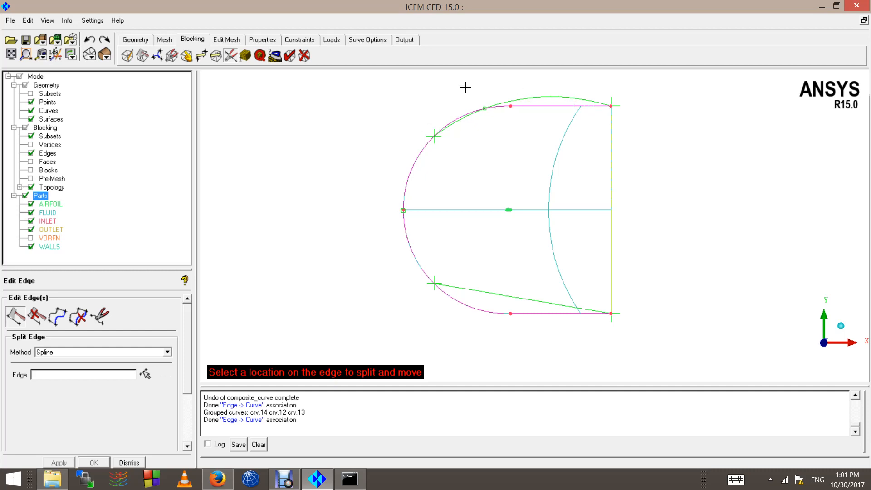
{"action": "left_click", "coordinate": [90, 40]}
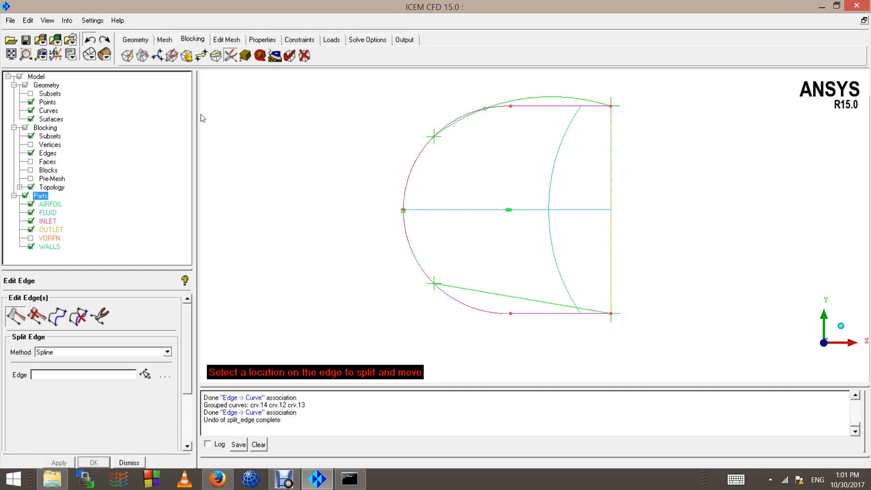
Step: Switch the edge split method to Linear and zoom in on the upper-left outer edge
{"action": "left_click", "coordinate": [41, 353]}
{"action": "left_click", "coordinate": [43, 372]}
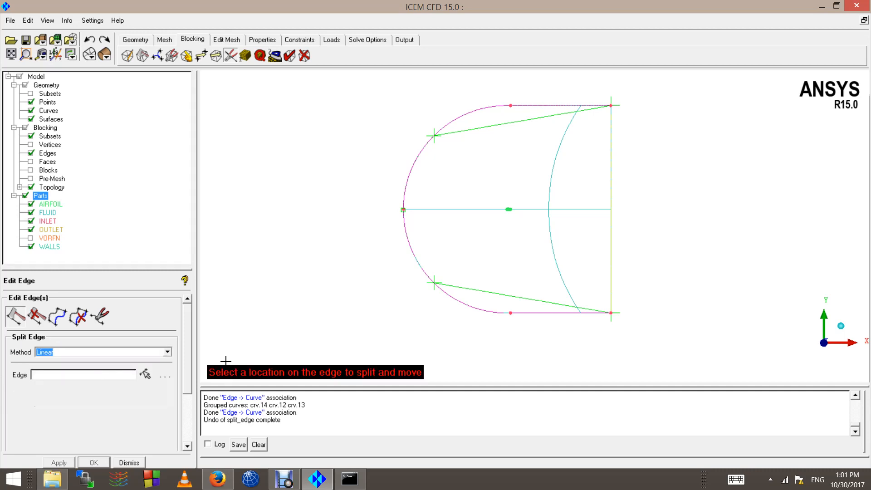
{"action": "mouse_move", "coordinate": [457, 131]}
{"action": "right_mouse_down"}
{"action": "mouse_move", "coordinate": [438, 81]}
{"action": "mouse_move", "coordinate": [468, 242]}
{"action": "mouse_move", "coordinate": [442, 132]}
{"action": "right_mouse_up"}
{"action": "key", "text": "F9"}
{"action": "middle_click_drag", "start_coordinate": [478, 217], "coordinate": [487, 337]}
{"action": "right_click_drag", "start_coordinate": [476, 190], "coordinate": [405, 250]}
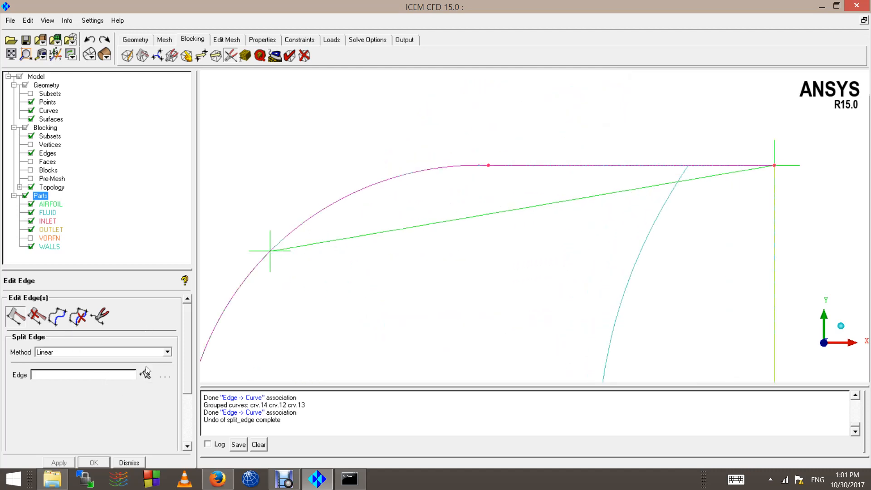
Step: Split the upper outer edge at several points and the lower outer edge once
{"action": "left_click", "coordinate": [145, 373]}
{"action": "left_click", "coordinate": [349, 237]}
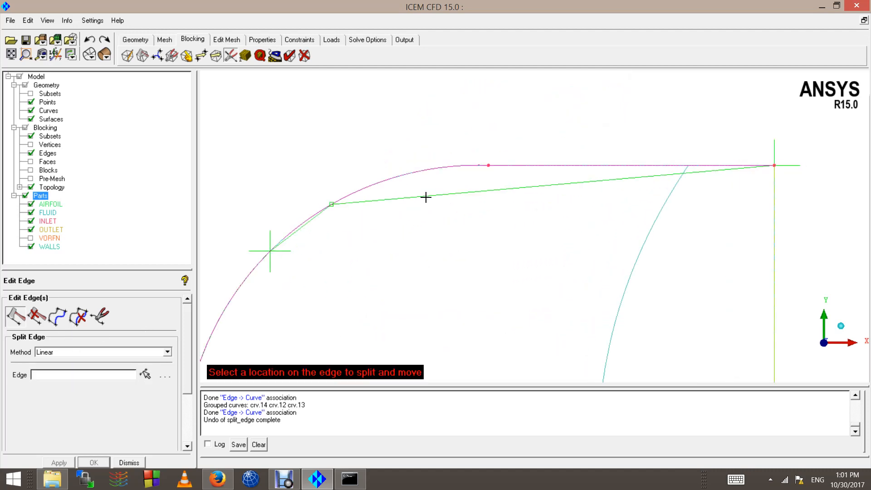
{"action": "left_click", "coordinate": [426, 196]}
{"action": "left_click", "coordinate": [573, 169]}
{"action": "scroll", "coordinate": [564, 238], "scroll_direction": "down", "scroll_amount": 3}
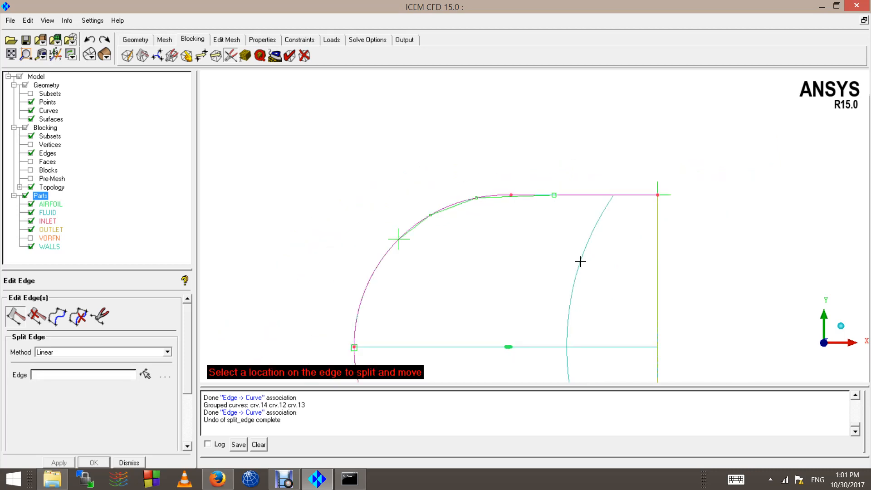
{"action": "scroll", "coordinate": [580, 261], "scroll_direction": "down", "scroll_amount": 2}
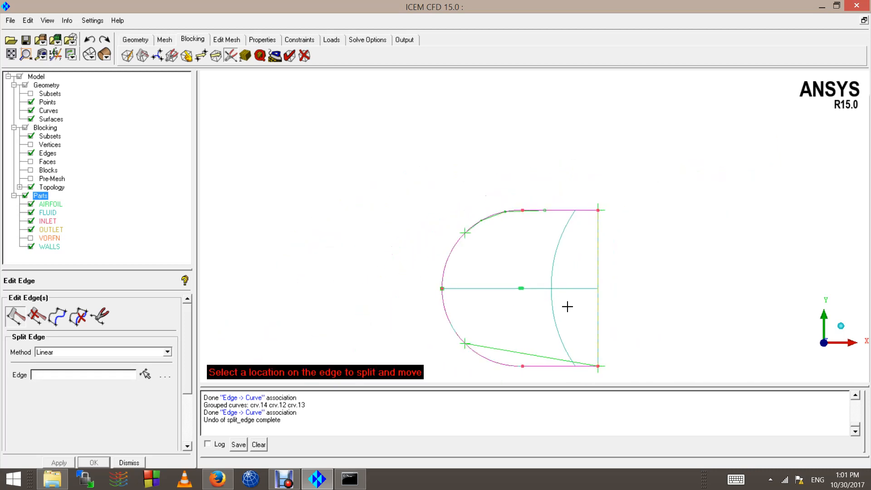
{"action": "left_click", "coordinate": [507, 345]}
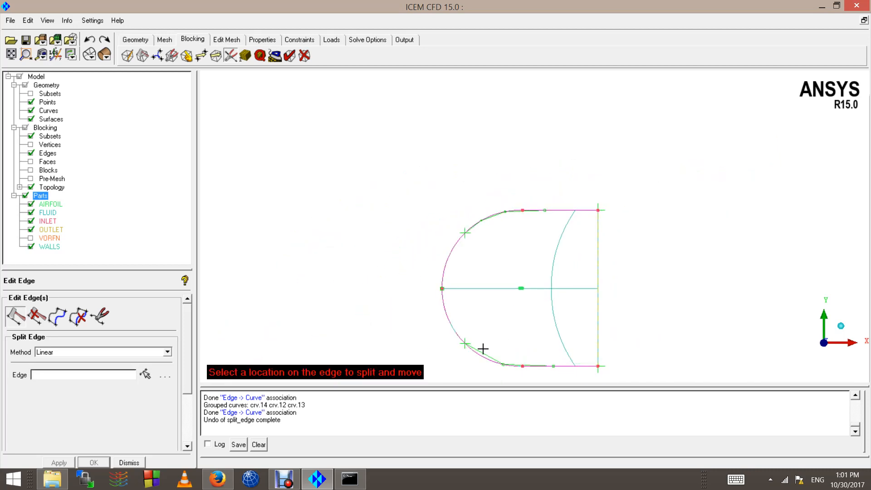
Step: Check the edges with geometry hidden, then restore the geometry and hide the surfaces
{"action": "left_click", "coordinate": [25, 86]}
{"action": "scroll", "coordinate": [624, 317], "scroll_direction": "down", "scroll_amount": 3}
{"action": "scroll", "coordinate": [528, 348], "scroll_direction": "up", "scroll_amount": 4}
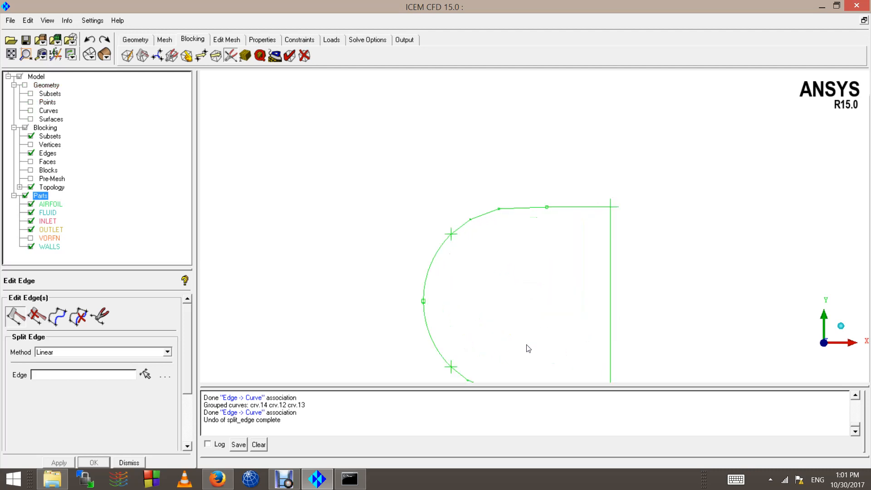
{"action": "middle_click_drag", "start_coordinate": [534, 320], "coordinate": [529, 192]}
{"action": "scroll", "coordinate": [503, 166], "scroll_direction": "up", "scroll_amount": 3}
{"action": "scroll", "coordinate": [508, 171], "scroll_direction": "down", "scroll_amount": 3}
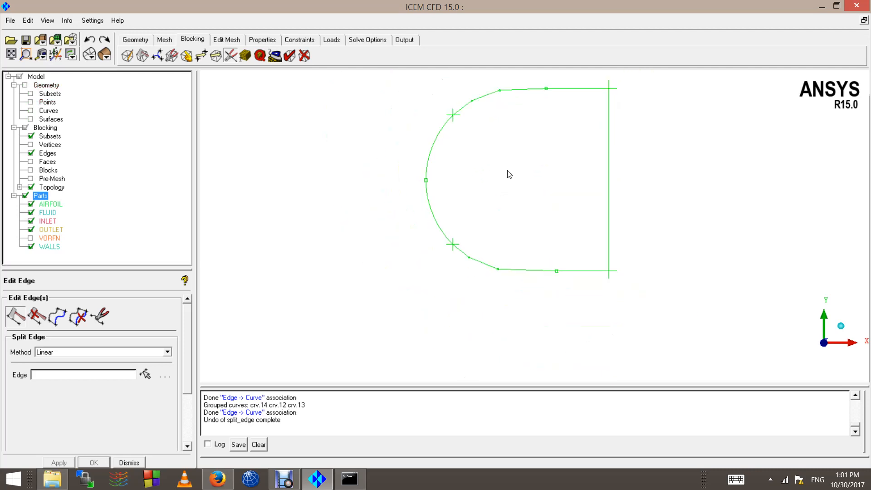
{"action": "left_click", "coordinate": [25, 86]}
{"action": "left_click", "coordinate": [31, 119]}
{"action": "scroll", "coordinate": [564, 142], "scroll_direction": "up", "scroll_amount": 4}
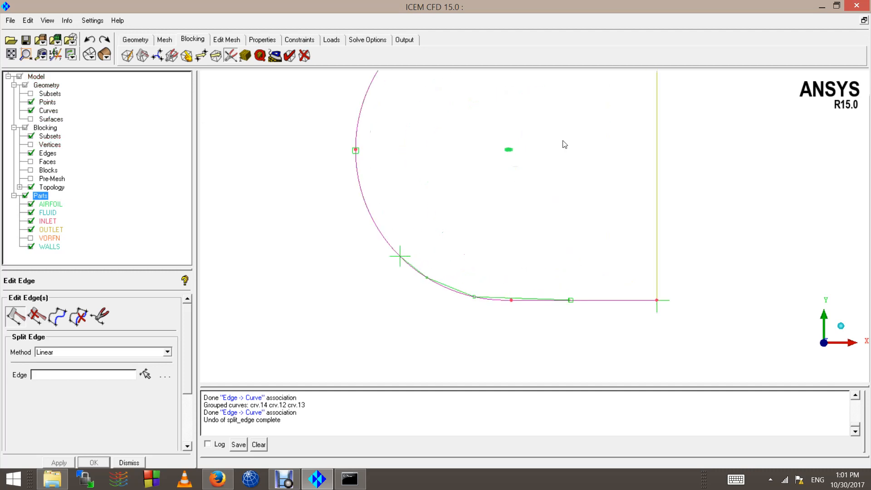
{"action": "scroll", "coordinate": [523, 245], "scroll_direction": "down", "scroll_amount": 2}
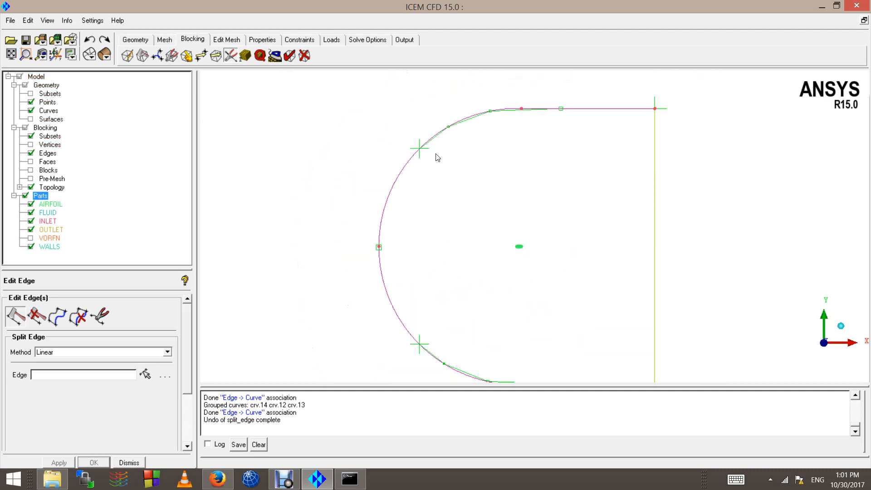
{"action": "scroll", "coordinate": [476, 183], "scroll_direction": "down", "scroll_amount": 2}
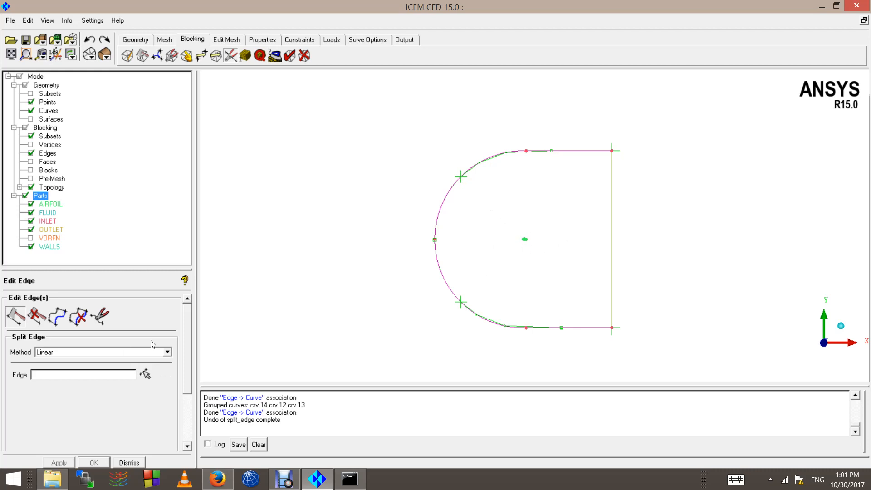
Step: Create an O-grid inside block 4 with the Ogrid Block split
{"action": "left_click", "coordinate": [143, 56]}
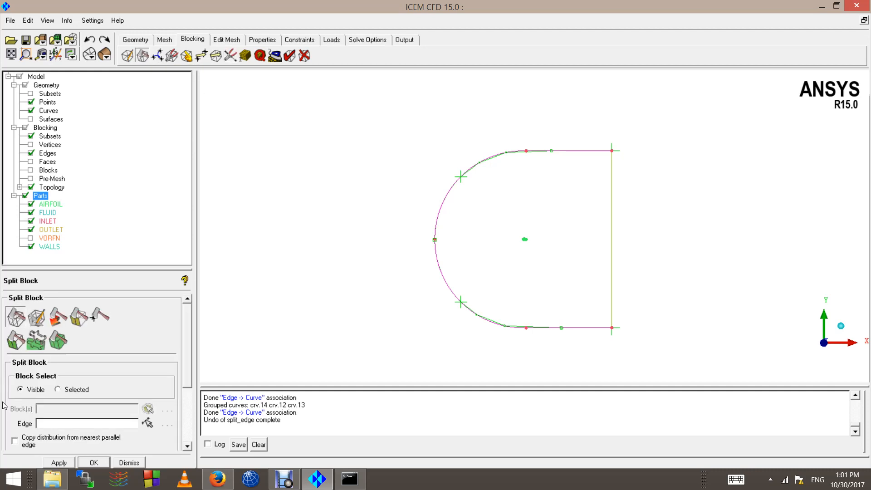
{"action": "left_click", "coordinate": [37, 317]}
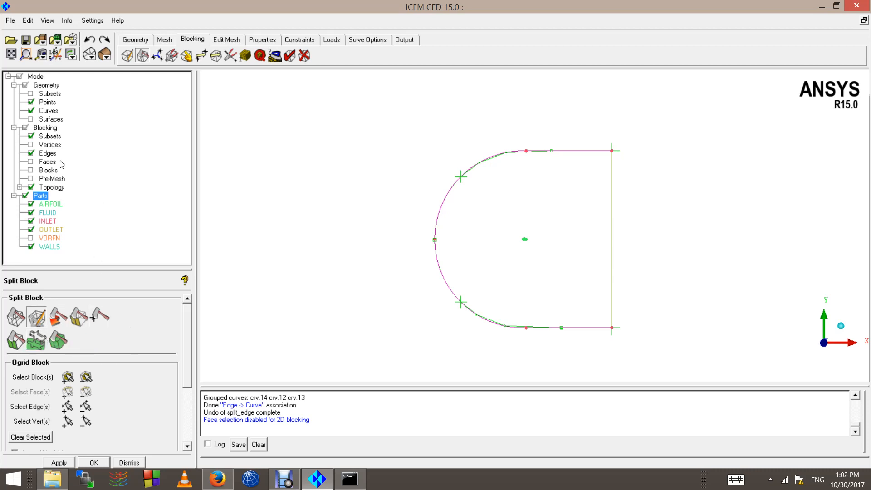
{"action": "left_click", "coordinate": [31, 171]}
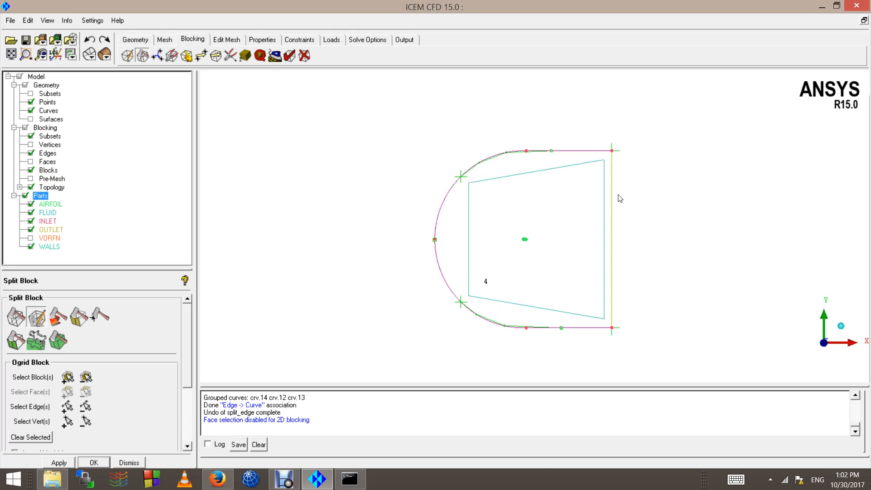
{"action": "left_click", "coordinate": [30, 171]}
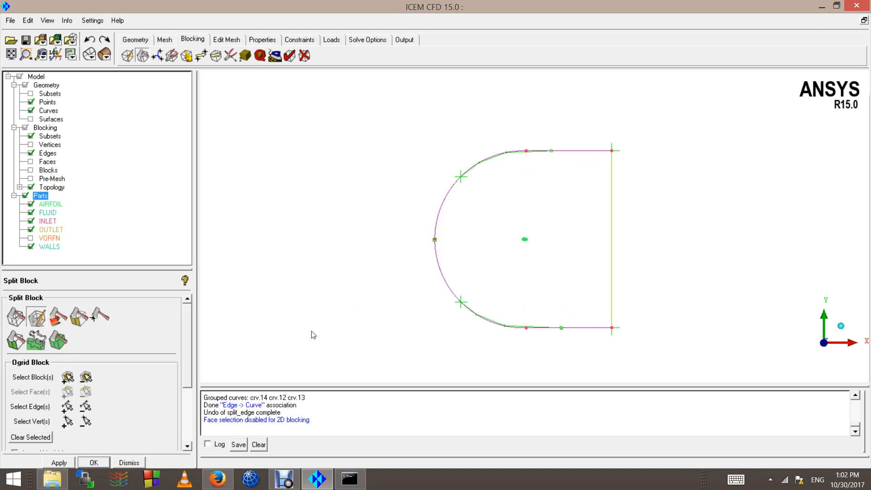
{"action": "left_click", "coordinate": [69, 377]}
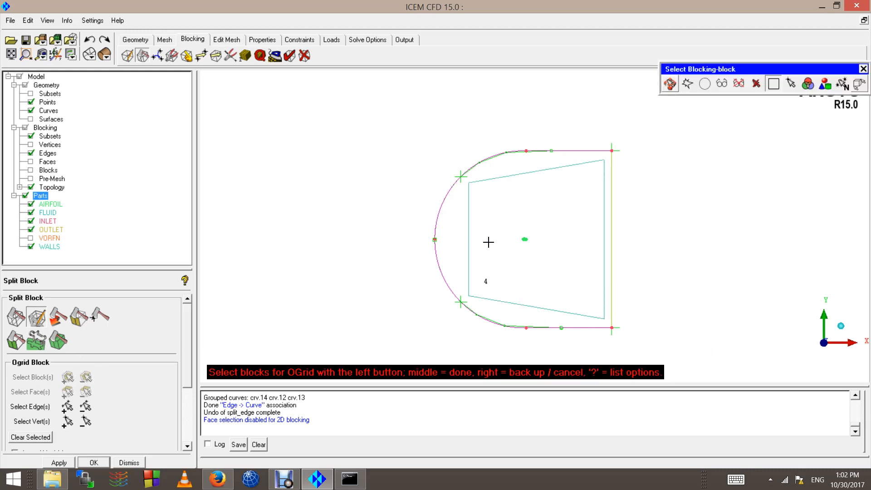
{"action": "left_click", "coordinate": [514, 258]}
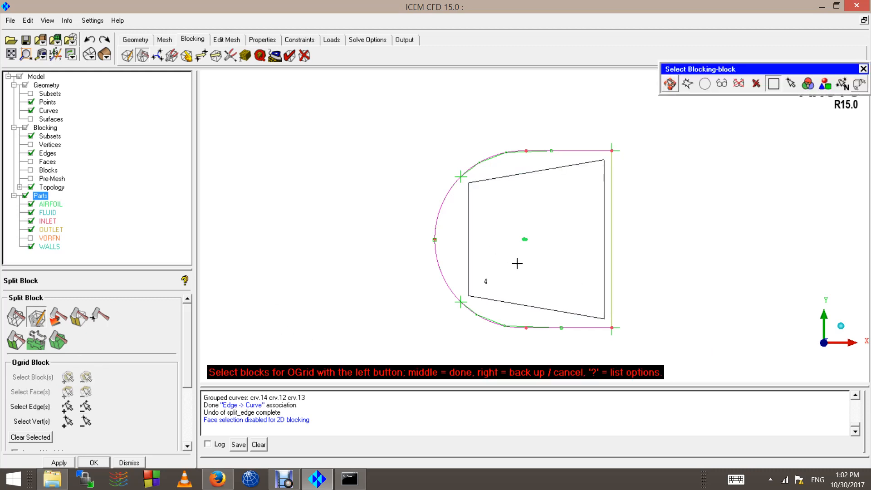
{"action": "middle_click", "coordinate": [517, 263]}
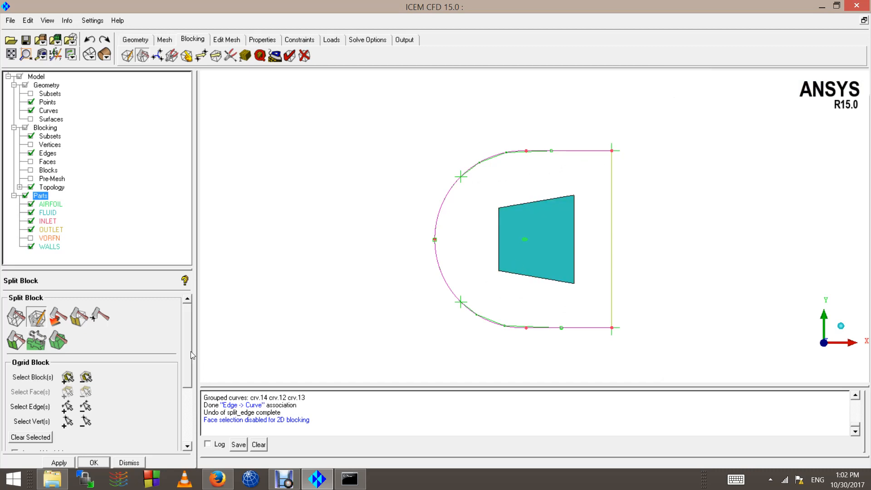
{"action": "left_click_drag", "start_coordinate": [184, 367], "coordinate": [181, 413]}
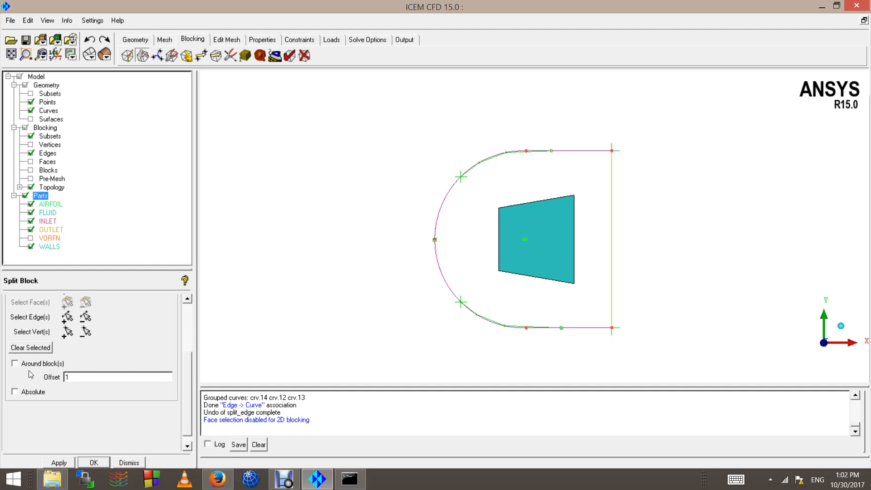
{"action": "left_click", "coordinate": [58, 462]}
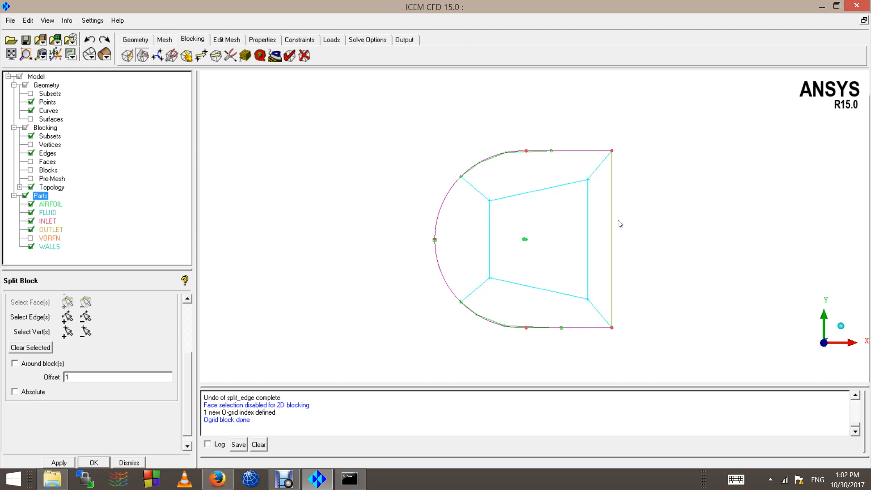
Step: Bring up the edge-to-curve association settings
{"action": "scroll", "coordinate": [582, 225], "scroll_direction": "down", "scroll_amount": 3}
{"action": "scroll", "coordinate": [576, 232], "scroll_direction": "up", "scroll_amount": 3}
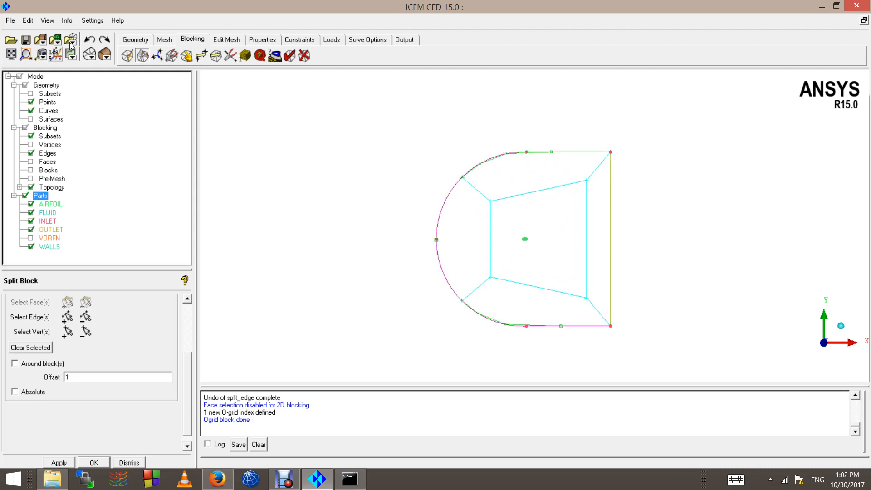
{"action": "left_click", "coordinate": [188, 58]}
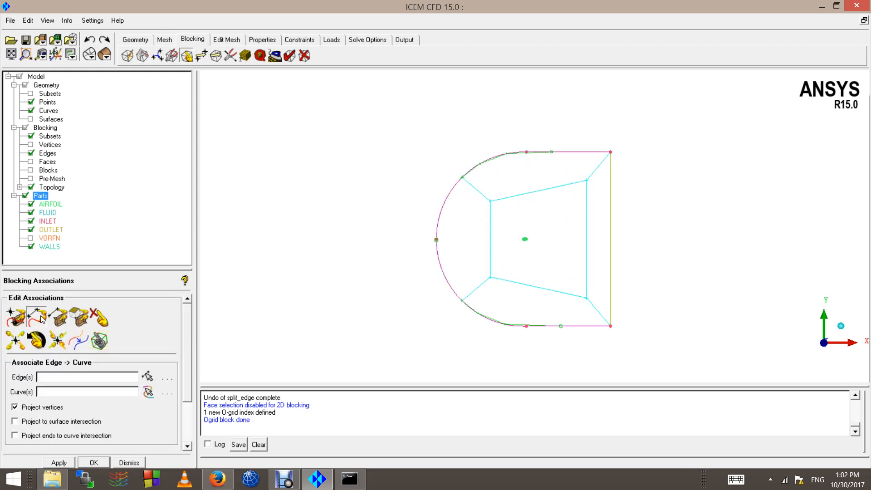
Step: Associate the top, left and lower inner O-grid edges to the airfoil curve
{"action": "left_click", "coordinate": [41, 319]}
{"action": "left_click", "coordinate": [523, 194]}
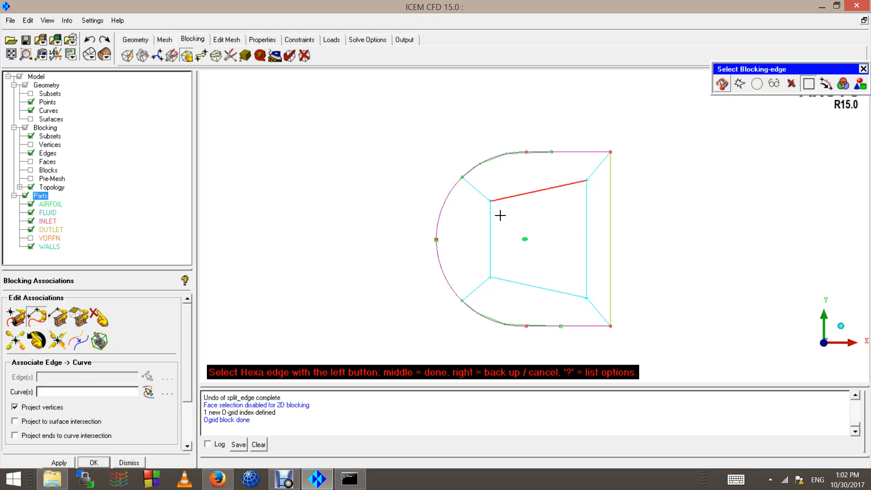
{"action": "left_click", "coordinate": [489, 237]}
{"action": "left_click", "coordinate": [524, 277]}
{"action": "middle_click", "coordinate": [525, 242]}
{"action": "scroll", "coordinate": [509, 250], "scroll_direction": "up", "scroll_amount": 4}
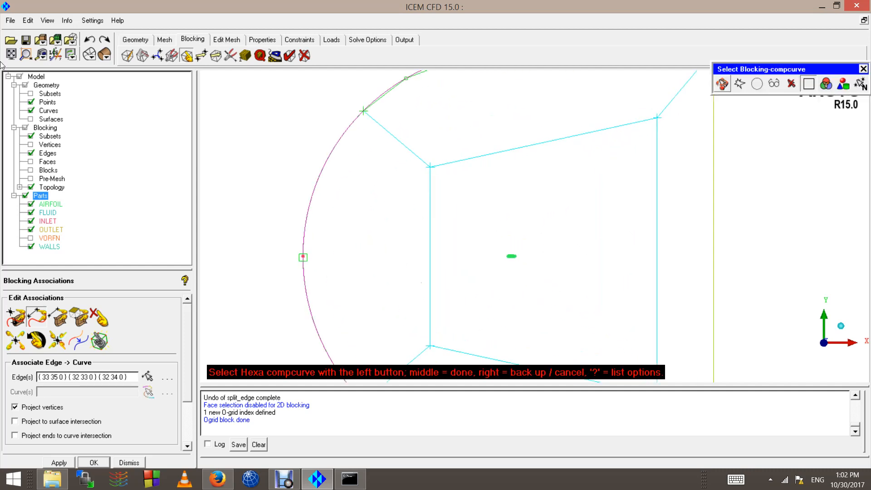
{"action": "scroll", "coordinate": [517, 309], "scroll_direction": "up", "scroll_amount": 3}
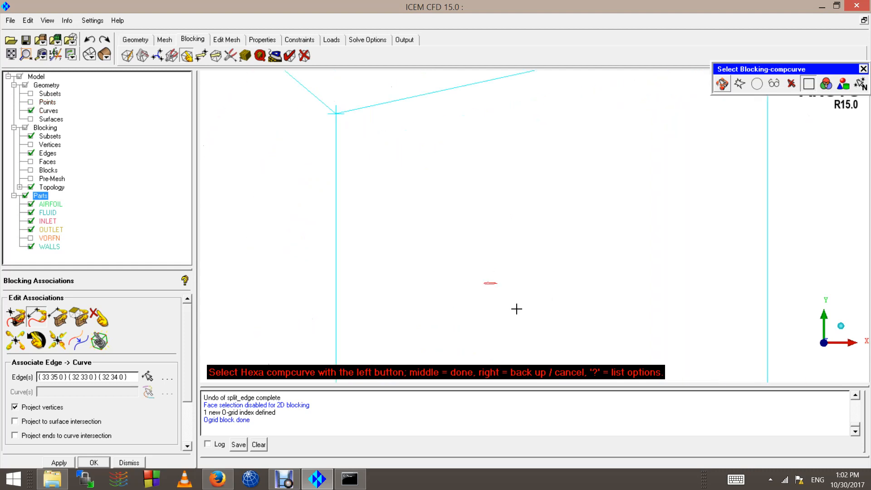
{"action": "scroll", "coordinate": [517, 309], "scroll_direction": "up", "scroll_amount": 5}
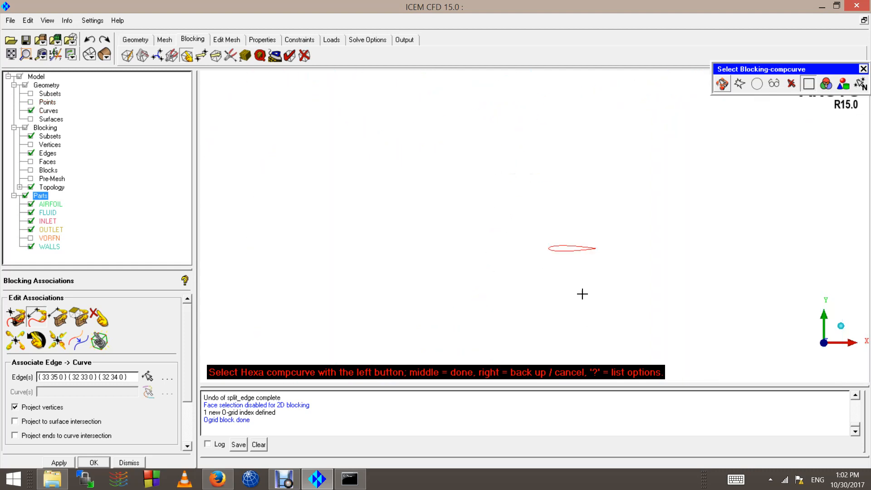
{"action": "scroll", "coordinate": [576, 293], "scroll_direction": "up", "scroll_amount": 3}
{"action": "middle_click_drag", "start_coordinate": [579, 280], "coordinate": [501, 247], "text": "ctrl"}
{"action": "scroll", "coordinate": [500, 245], "scroll_direction": "up", "scroll_amount": 2}
{"action": "left_click", "coordinate": [486, 215]}
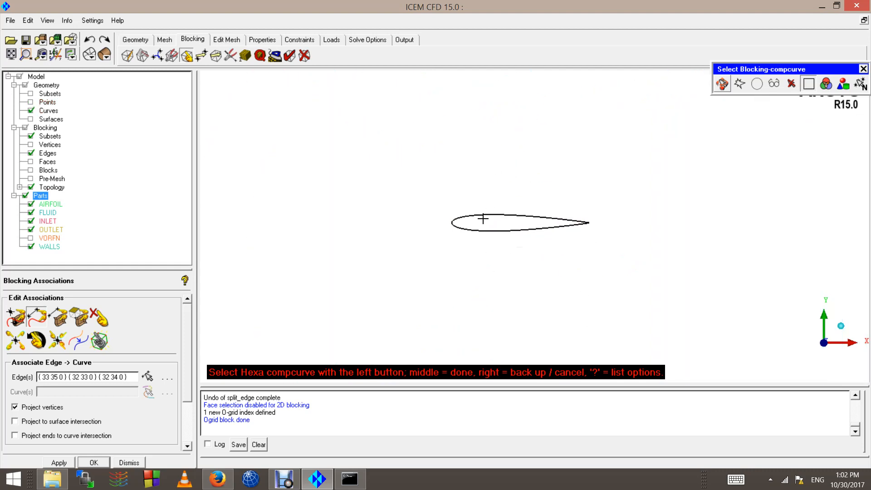
{"action": "scroll", "coordinate": [499, 225], "scroll_direction": "up", "scroll_amount": 3}
{"action": "middle_click", "coordinate": [488, 231]}
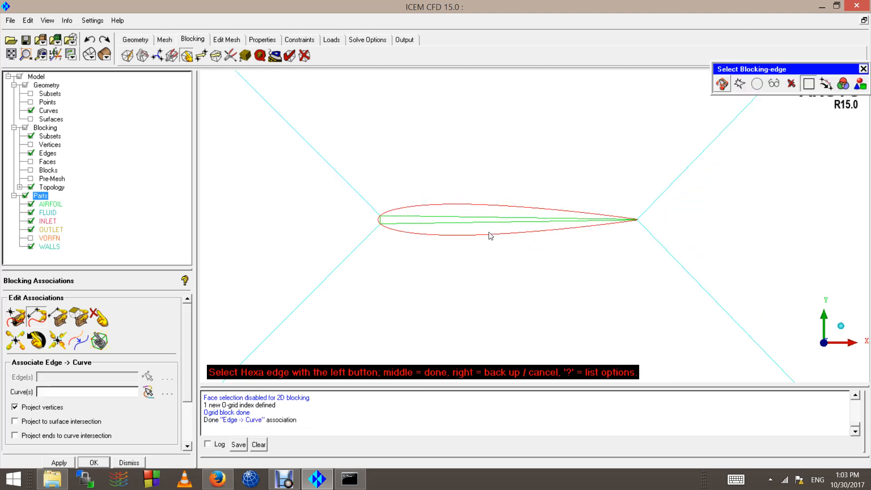
Step: Zoom to the airfoil trailing edge and check the blocking there with geometry hidden
{"action": "scroll", "coordinate": [486, 238], "scroll_direction": "down", "scroll_amount": 5}
{"action": "scroll", "coordinate": [606, 230], "scroll_direction": "up", "scroll_amount": 4}
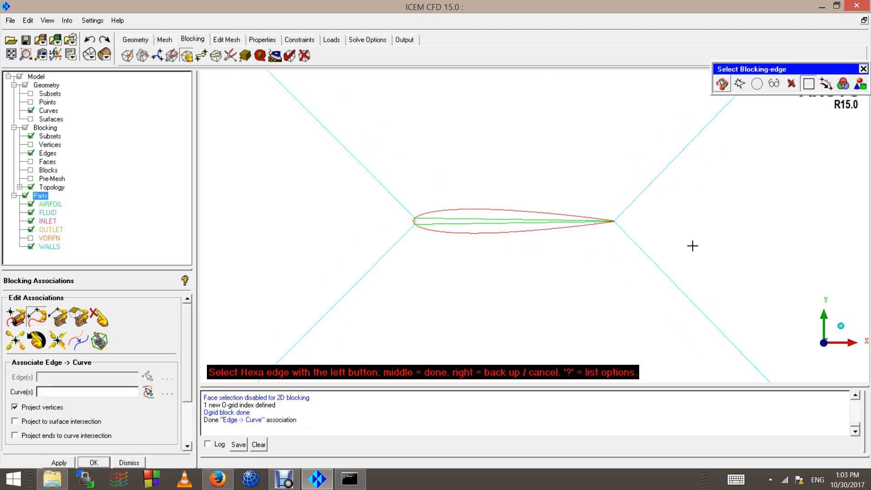
{"action": "scroll", "coordinate": [691, 244], "scroll_direction": "up", "scroll_amount": 3}
{"action": "middle_click_drag", "start_coordinate": [678, 215], "coordinate": [648, 242], "text": "ctrl"}
{"action": "scroll", "coordinate": [479, 231], "scroll_direction": "up", "scroll_amount": 3}
{"action": "scroll", "coordinate": [436, 219], "scroll_direction": "up", "scroll_amount": 3}
{"action": "scroll", "coordinate": [560, 245], "scroll_direction": "up", "scroll_amount": 3}
{"action": "middle_click_drag", "start_coordinate": [585, 231], "coordinate": [488, 251], "text": "ctrl"}
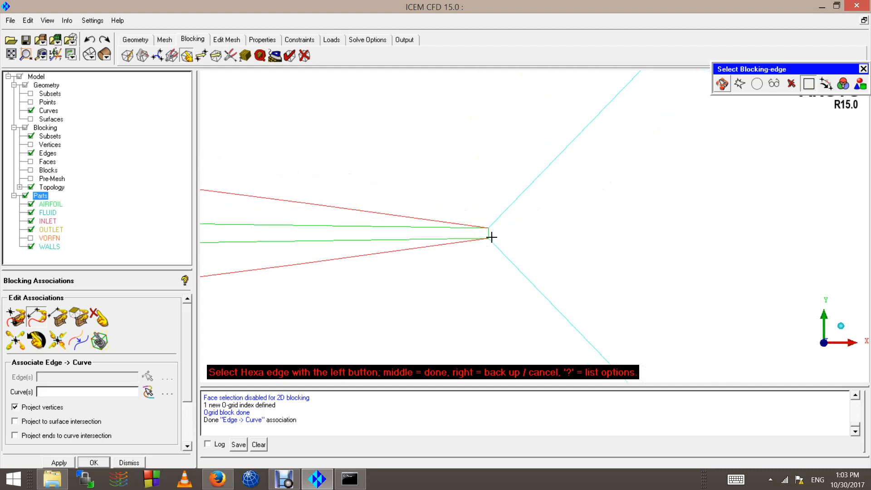
{"action": "scroll", "coordinate": [480, 240], "scroll_direction": "up", "scroll_amount": 3}
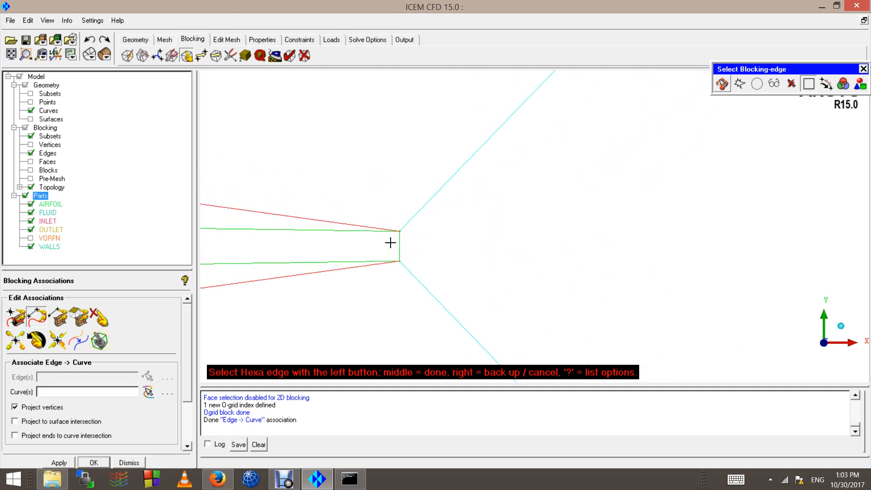
{"action": "scroll", "coordinate": [372, 241], "scroll_direction": "up", "scroll_amount": 3}
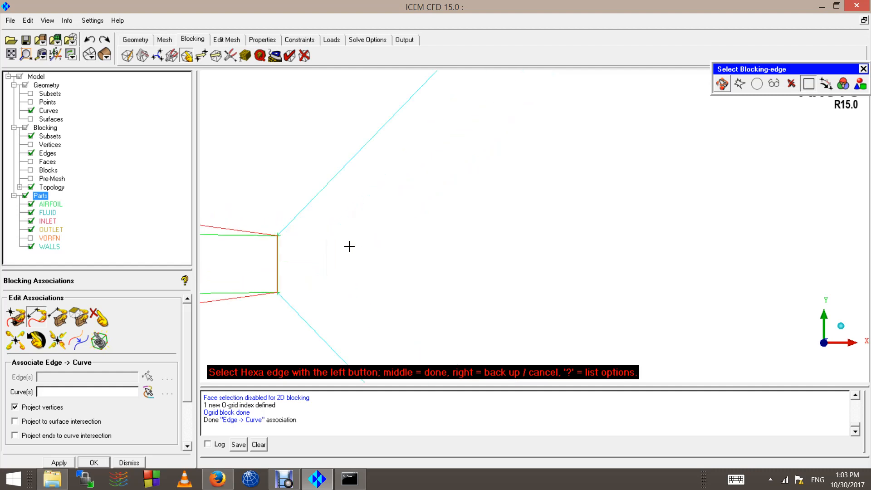
{"action": "left_click", "coordinate": [26, 86]}
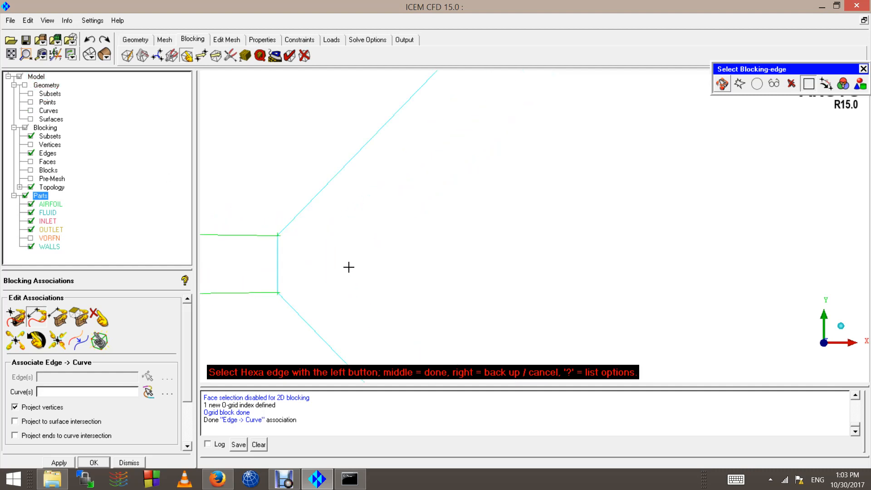
{"action": "left_click", "coordinate": [25, 86]}
Step: Associate the vertical trailing-edge blocking edge with the trailing-edge curve
{"action": "left_click", "coordinate": [283, 261]}
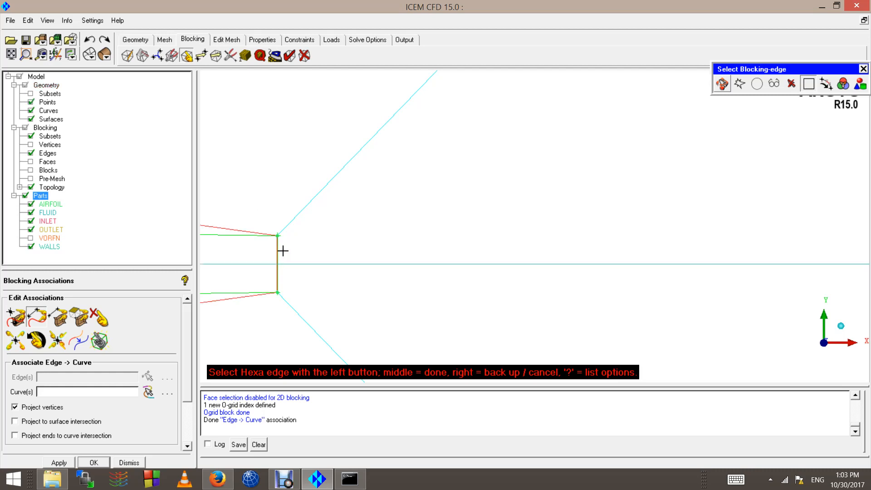
{"action": "middle_click", "coordinate": [282, 252]}
{"action": "left_click", "coordinate": [279, 253]}
{"action": "middle_click", "coordinate": [279, 253]}
{"action": "right_click", "coordinate": [287, 254]}
{"action": "scroll", "coordinate": [333, 274], "scroll_direction": "down", "scroll_amount": 3}
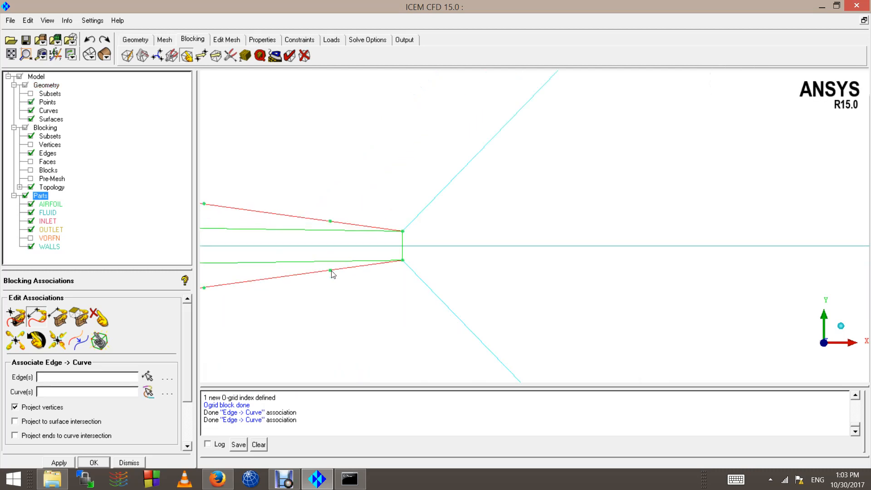
Step: Hide the surfaces and zoom out to review the whole C-domain
{"action": "scroll", "coordinate": [332, 274], "scroll_direction": "down", "scroll_amount": 10}
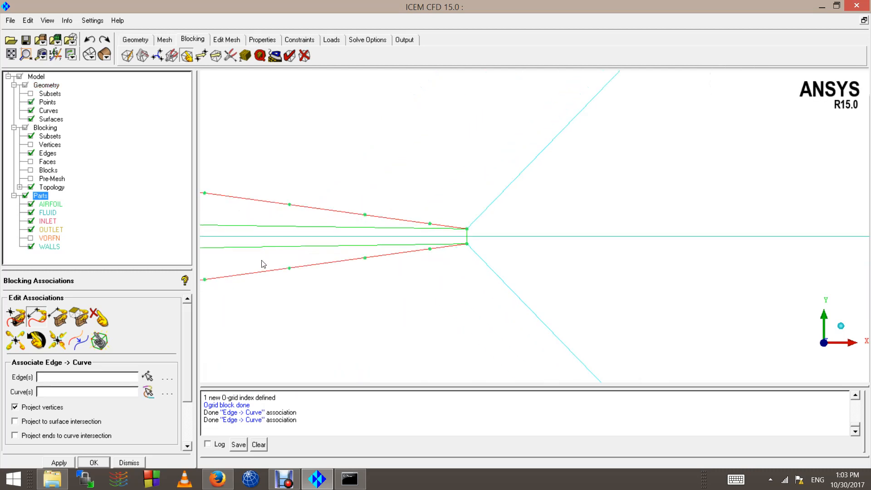
{"action": "left_click", "coordinate": [31, 119]}
{"action": "scroll", "coordinate": [379, 287], "scroll_direction": "down", "scroll_amount": 5}
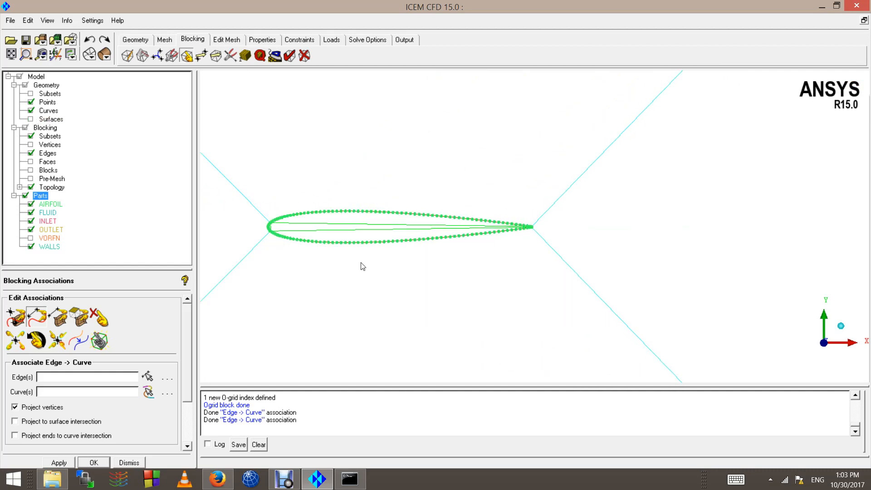
{"action": "scroll", "coordinate": [363, 266], "scroll_direction": "down", "scroll_amount": 3}
{"action": "scroll", "coordinate": [371, 283], "scroll_direction": "down", "scroll_amount": 8}
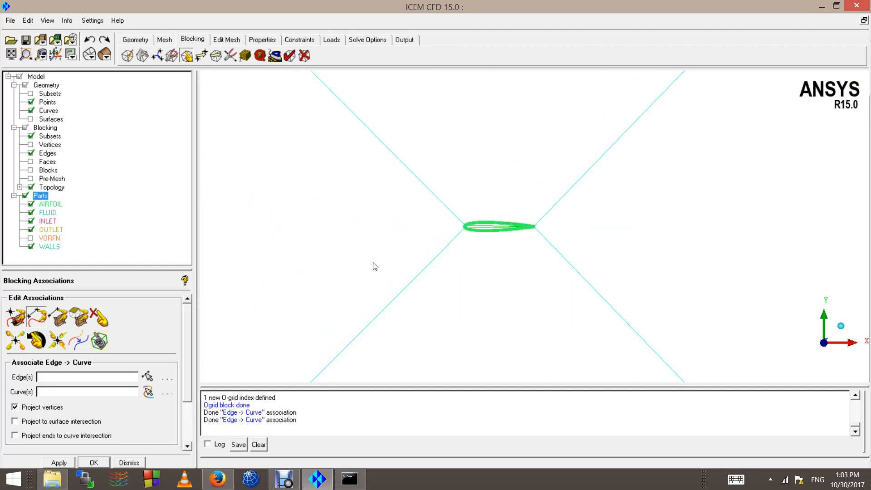
{"action": "scroll", "coordinate": [408, 282], "scroll_direction": "down", "scroll_amount": 5}
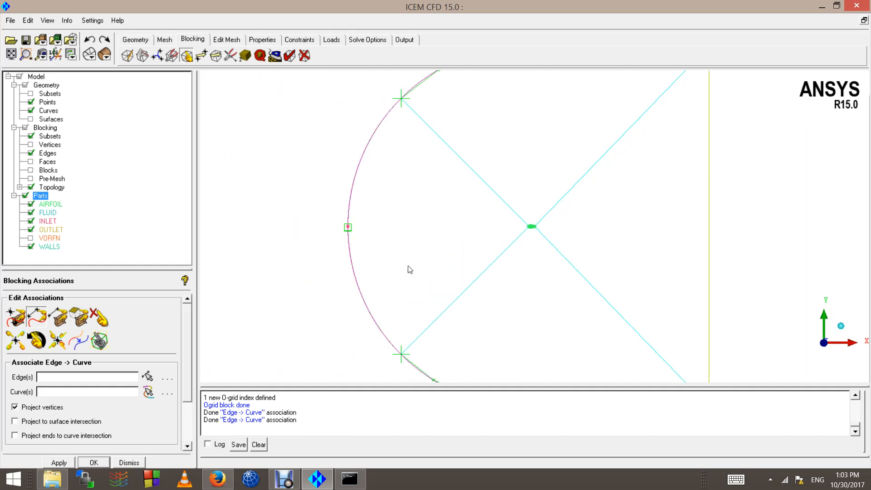
{"action": "scroll", "coordinate": [409, 268], "scroll_direction": "down", "scroll_amount": 2}
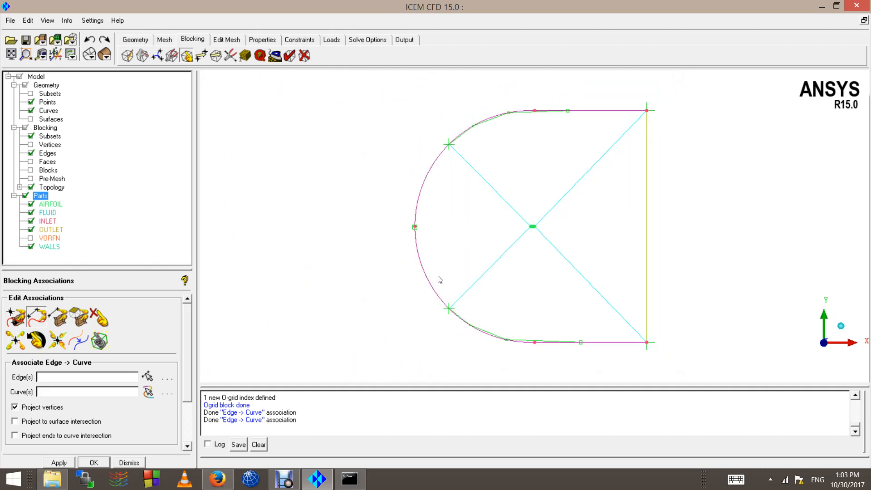
{"action": "scroll", "coordinate": [467, 272], "scroll_direction": "up", "scroll_amount": 3}
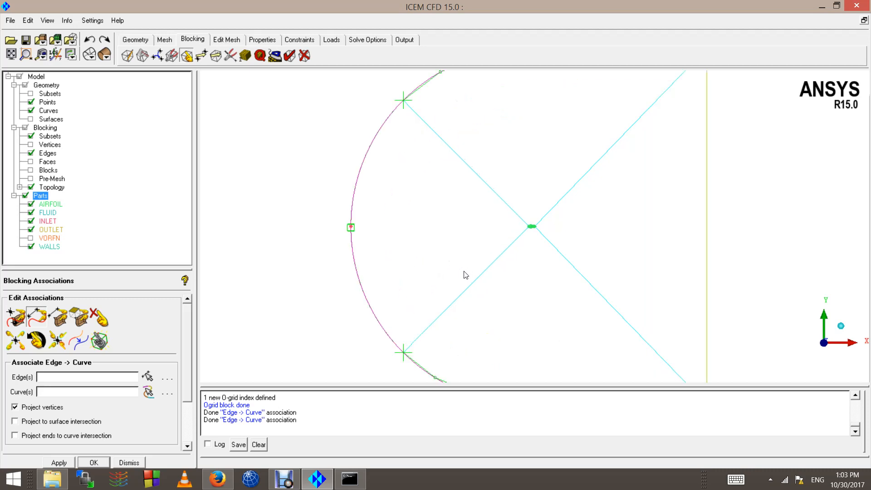
{"action": "scroll", "coordinate": [480, 285], "scroll_direction": "up", "scroll_amount": 5}
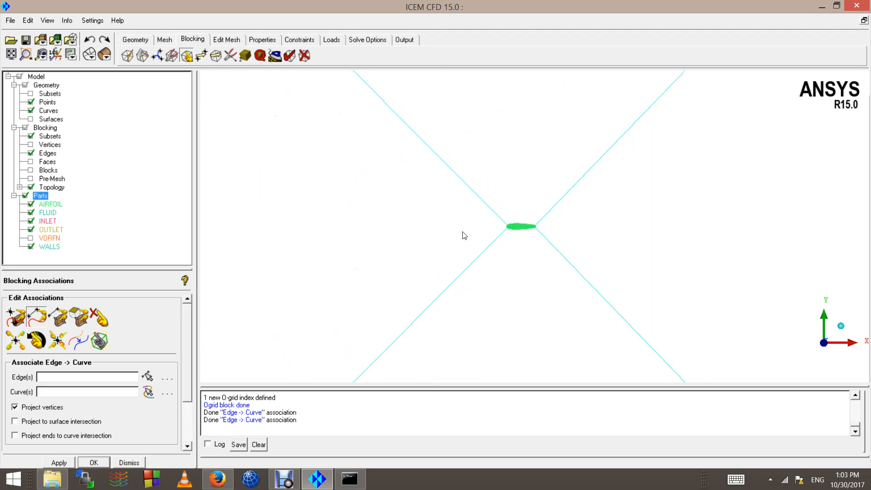
{"action": "scroll", "coordinate": [464, 235], "scroll_direction": "up", "scroll_amount": 5}
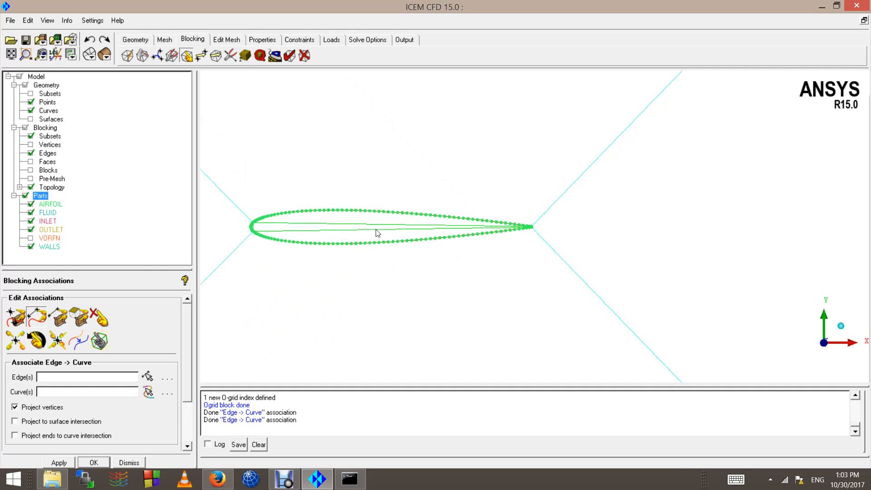
{"action": "scroll", "coordinate": [376, 230], "scroll_direction": "up", "scroll_amount": 1}
Step: Zoom in on the blocking around the airfoil's leading edge
{"action": "middle_click_drag", "start_coordinate": [384, 232], "coordinate": [559, 220]}
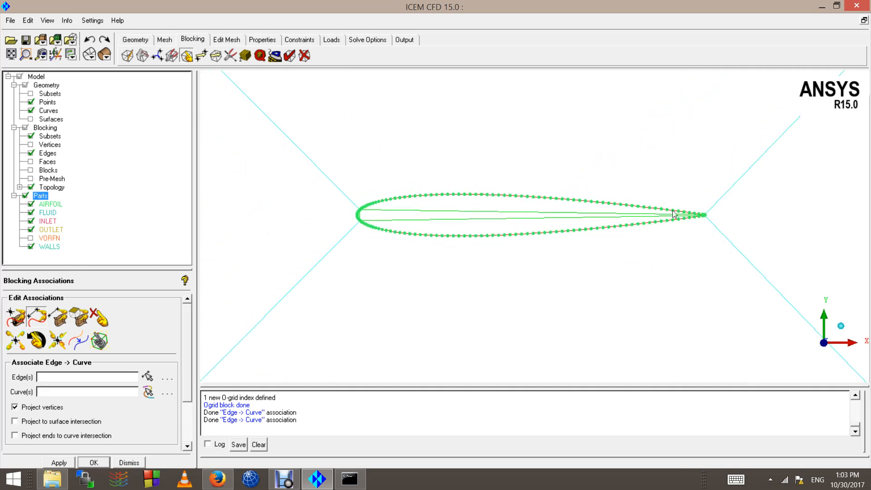
{"action": "scroll", "coordinate": [532, 222], "scroll_direction": "up", "scroll_amount": 3}
{"action": "middle_click_drag", "start_coordinate": [311, 222], "coordinate": [450, 225]}
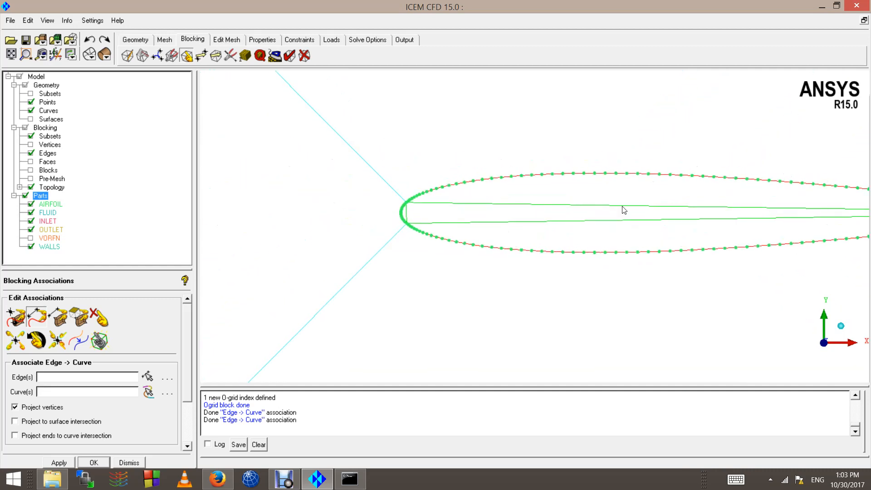
{"action": "scroll", "coordinate": [576, 222], "scroll_direction": "up", "scroll_amount": 2}
{"action": "scroll", "coordinate": [423, 223], "scroll_direction": "down", "scroll_amount": 1}
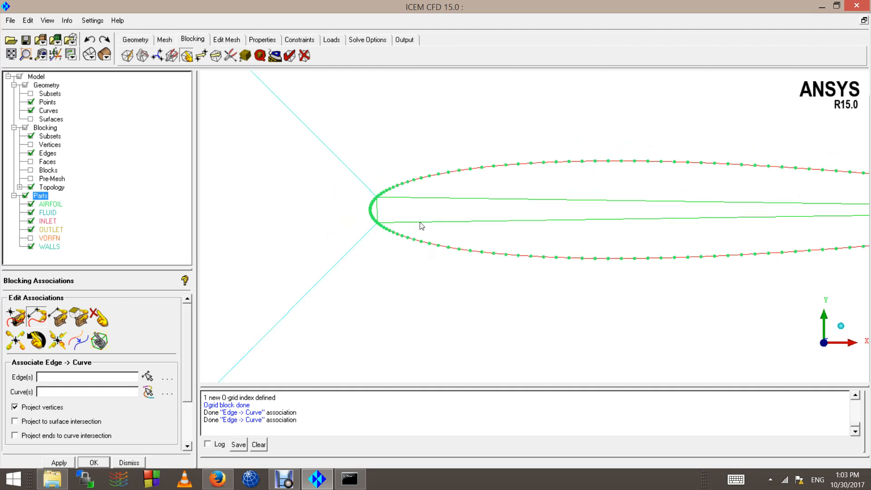
{"action": "scroll", "coordinate": [420, 224], "scroll_direction": "down", "scroll_amount": 2}
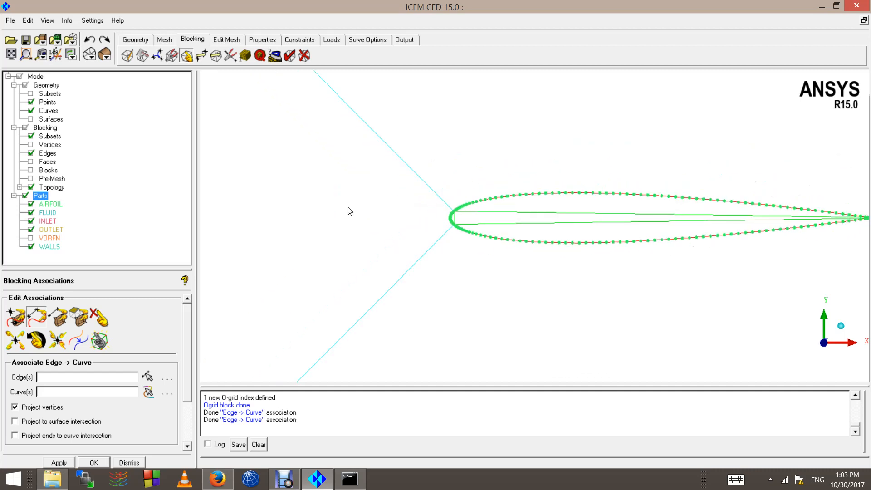
{"action": "middle_click_drag", "start_coordinate": [348, 207], "coordinate": [349, 209]}
{"action": "scroll", "coordinate": [266, 226], "scroll_direction": "up", "scroll_amount": 4}
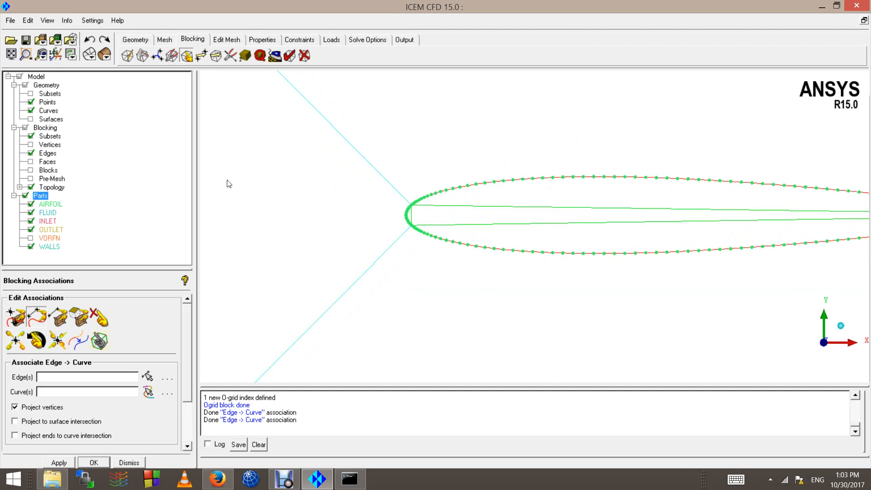
Step: Move the upper and lower leading-edge vertices rearward along the airfoil surface
{"action": "left_click", "coordinate": [201, 55]}
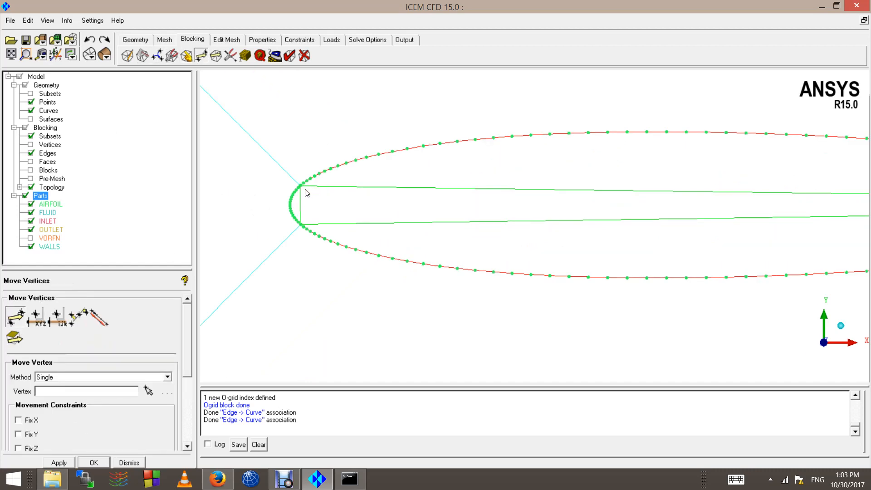
{"action": "left_click", "coordinate": [18, 315]}
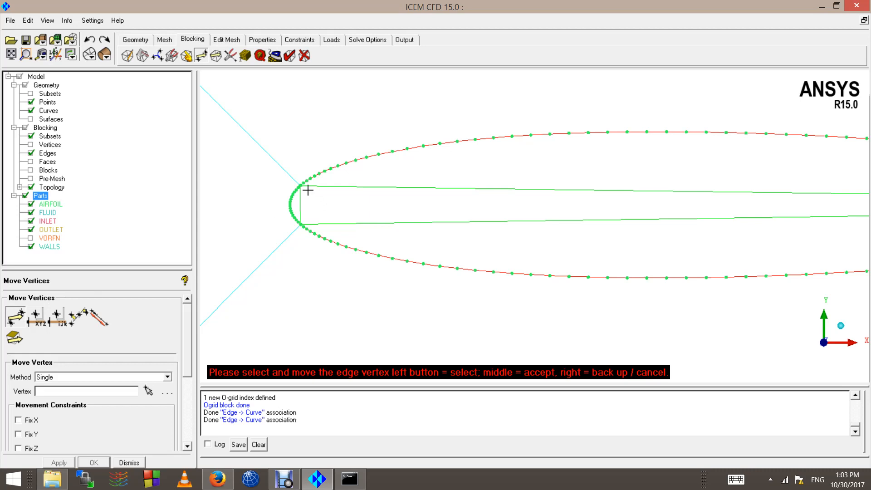
{"action": "left_click_drag", "start_coordinate": [308, 190], "coordinate": [325, 178]}
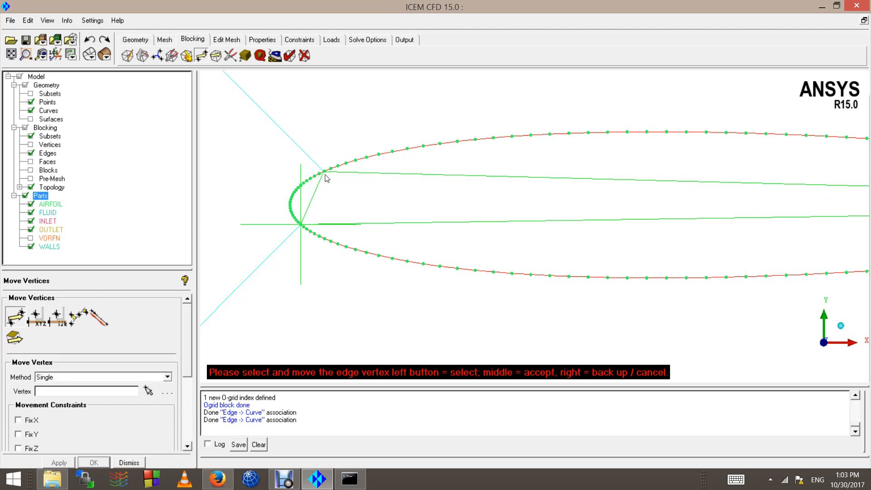
{"action": "left_click_drag", "start_coordinate": [301, 223], "coordinate": [319, 257]}
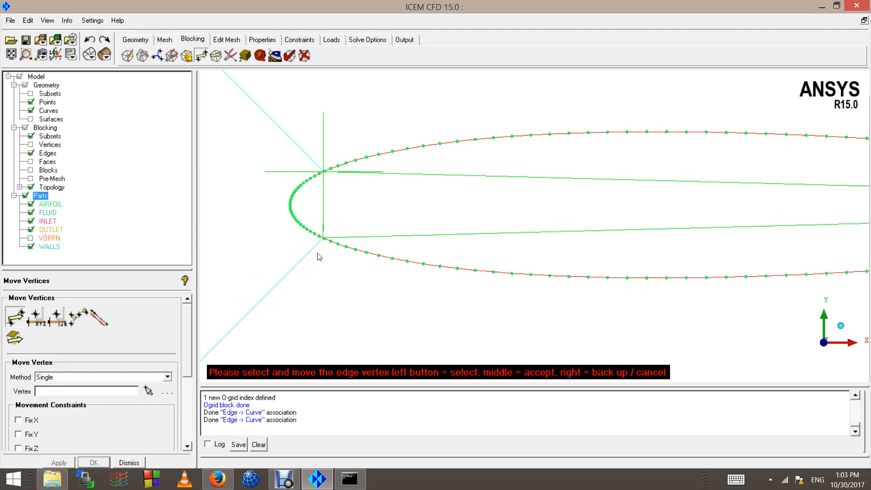
{"action": "middle_click", "coordinate": [317, 252]}
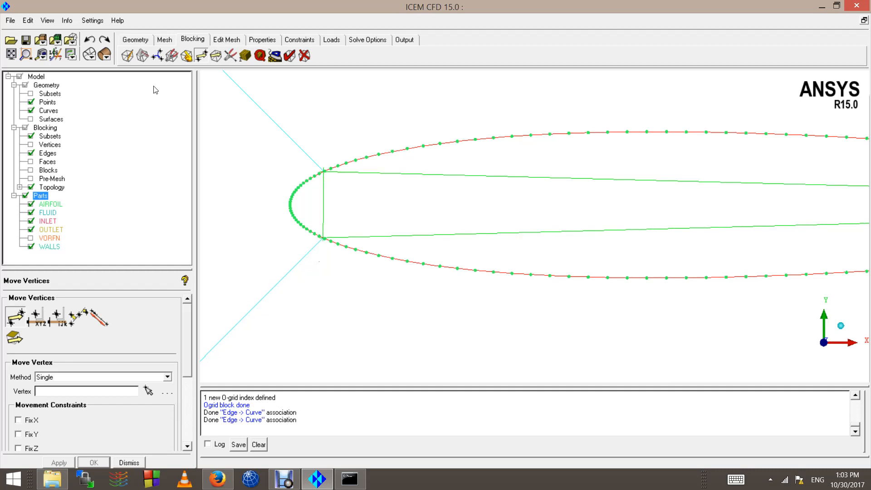
Step: Split the upper airfoil edge linearly at three points dragged onto the airfoil curve
{"action": "left_click", "coordinate": [230, 57]}
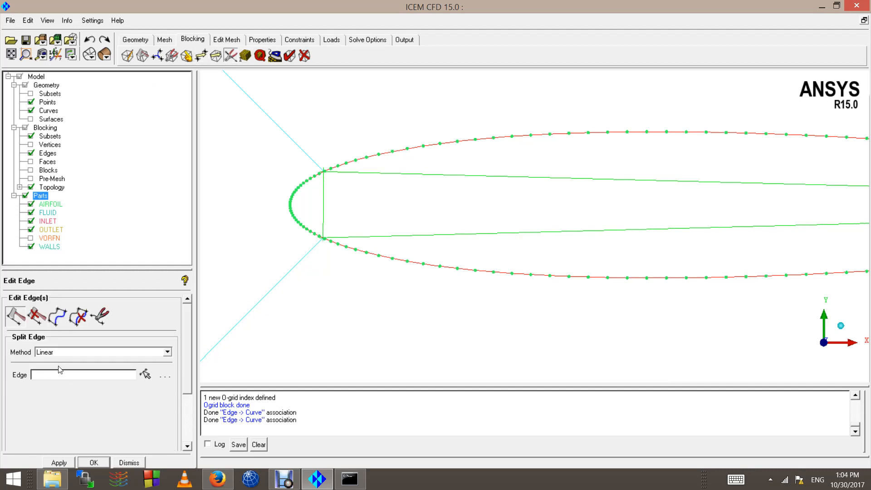
{"action": "left_click", "coordinate": [60, 354]}
{"action": "left_click", "coordinate": [60, 354]}
{"action": "left_click", "coordinate": [146, 372]}
{"action": "scroll", "coordinate": [497, 193], "scroll_direction": "down", "scroll_amount": 2}
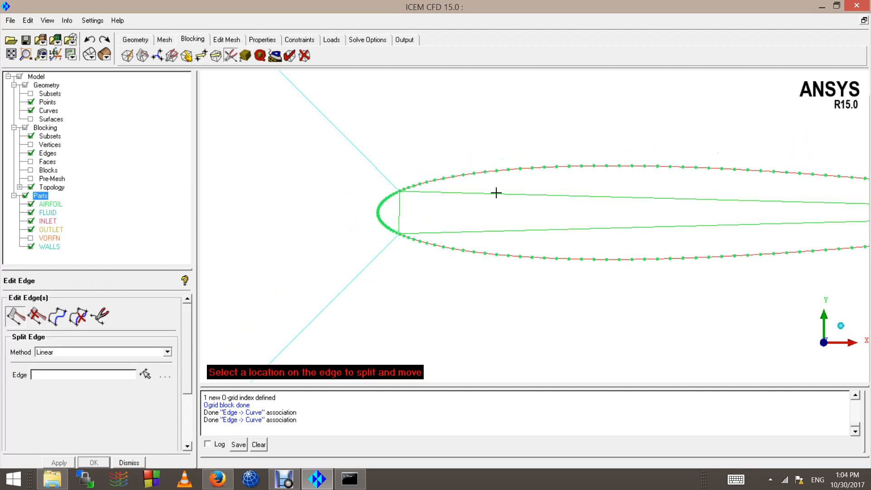
{"action": "left_click_drag", "start_coordinate": [496, 193], "coordinate": [632, 177]}
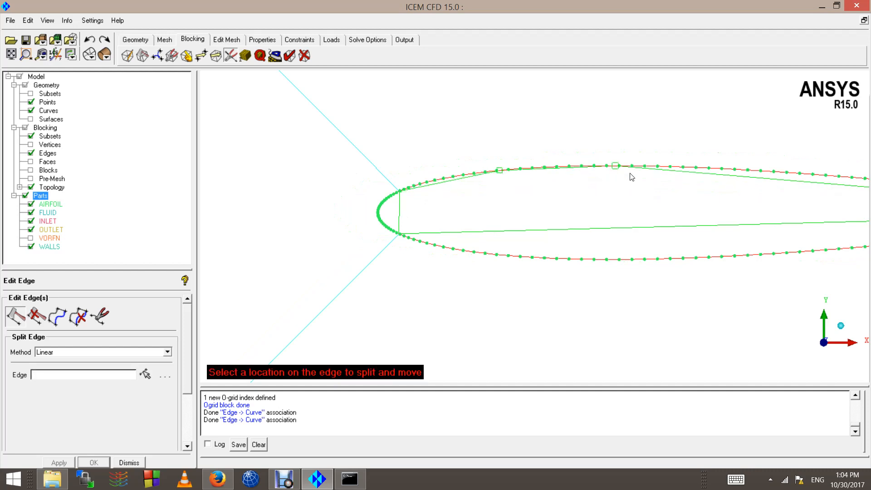
{"action": "left_click", "coordinate": [736, 176]}
{"action": "left_click", "coordinate": [816, 182]}
Step: Split the lower airfoil edge linearly at four points along the airfoil curve
{"action": "left_click", "coordinate": [761, 226]}
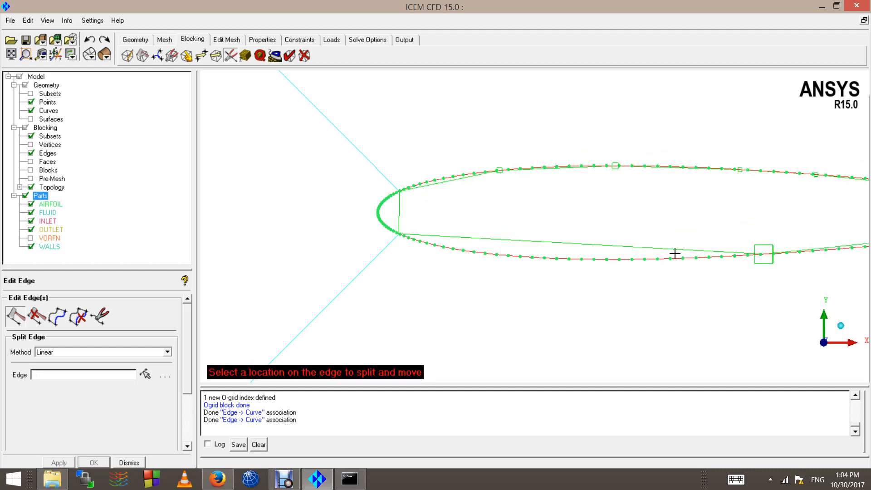
{"action": "left_click", "coordinate": [675, 253]}
{"action": "left_click", "coordinate": [573, 258]}
{"action": "left_click", "coordinate": [453, 247]}
{"action": "scroll", "coordinate": [678, 242], "scroll_direction": "down", "scroll_amount": 1}
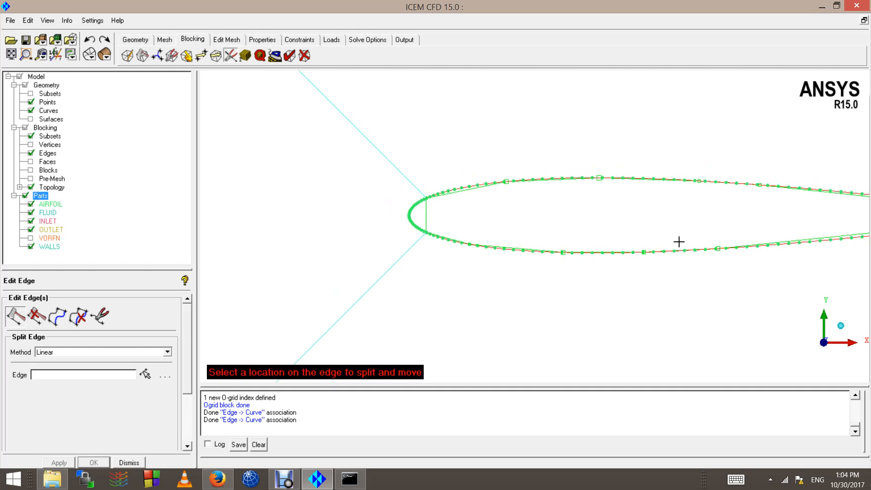
{"action": "scroll", "coordinate": [808, 230], "scroll_direction": "down", "scroll_amount": 2}
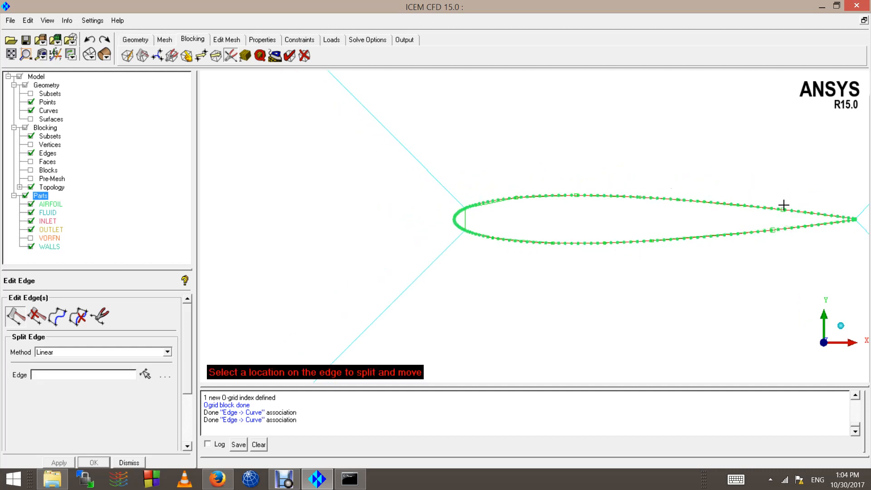
{"action": "middle_click", "coordinate": [688, 143]}
{"action": "scroll", "coordinate": [561, 165], "scroll_direction": "down", "scroll_amount": 2}
{"action": "scroll", "coordinate": [545, 169], "scroll_direction": "up", "scroll_amount": 4}
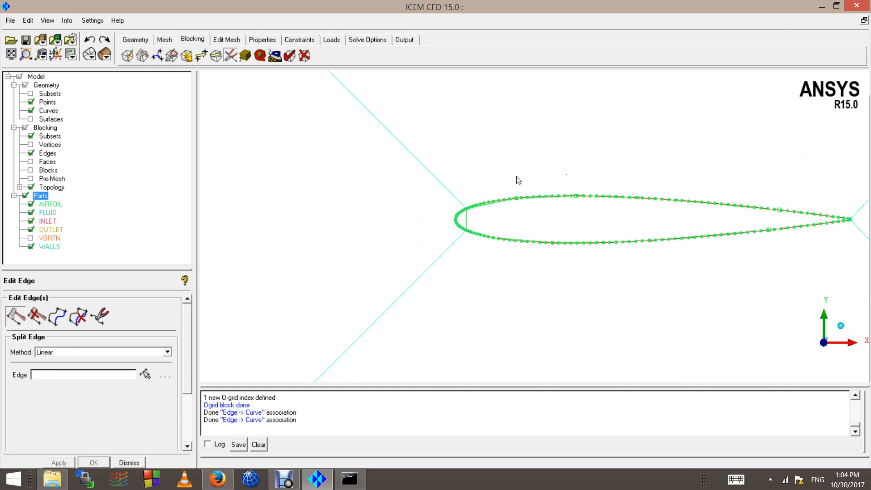
Step: Hide the geometry points and all geometry to inspect only the block edges
{"action": "left_click", "coordinate": [31, 102]}
{"action": "left_click", "coordinate": [25, 85]}
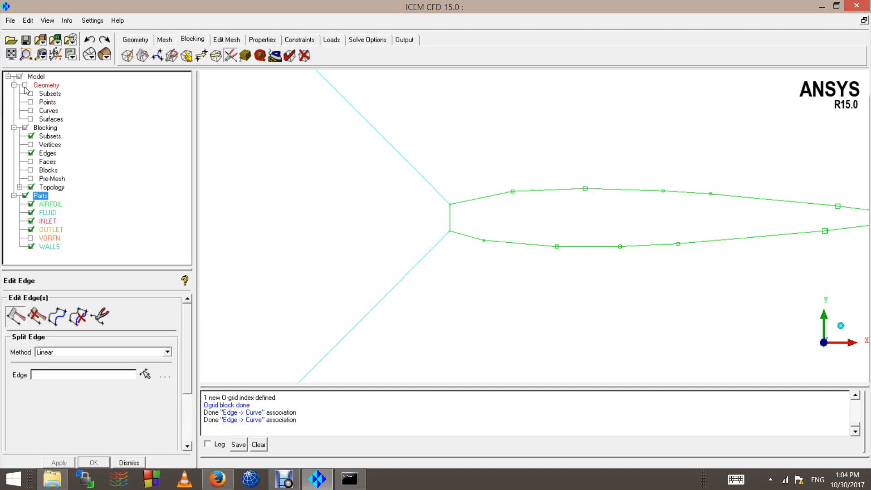
{"action": "scroll", "coordinate": [660, 232], "scroll_direction": "down", "scroll_amount": 1}
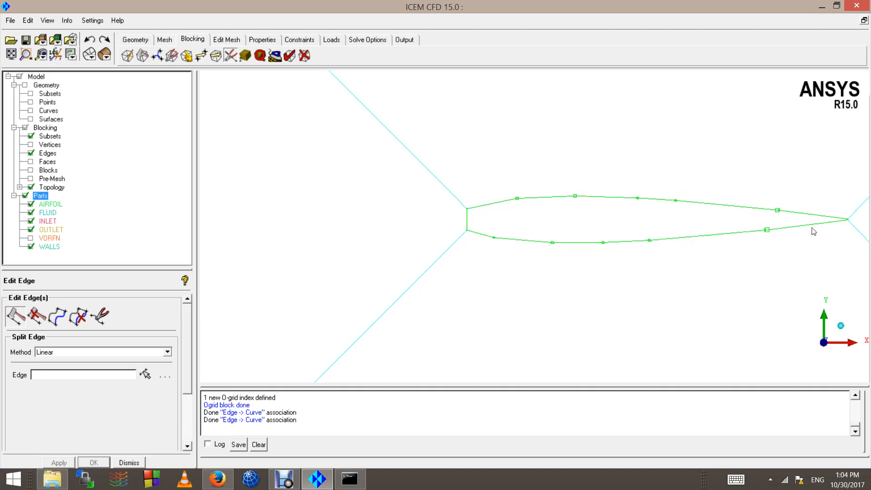
{"action": "scroll", "coordinate": [446, 221], "scroll_direction": "up", "scroll_amount": 6}
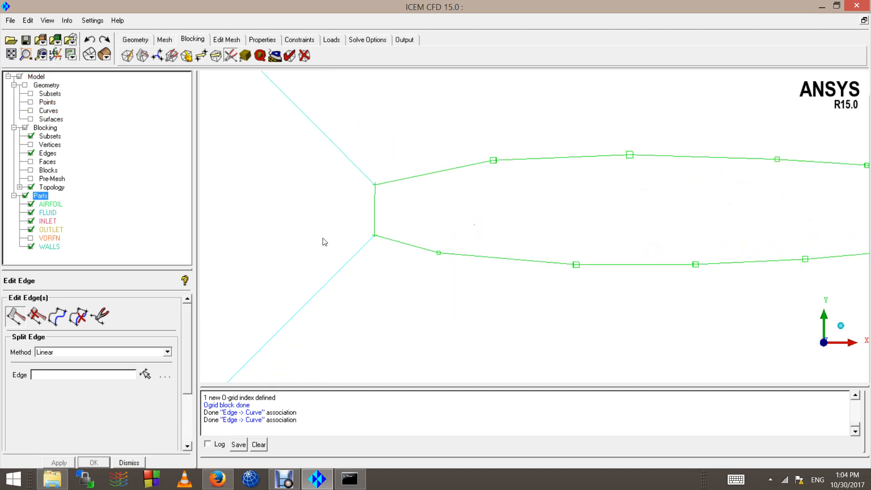
{"action": "scroll", "coordinate": [343, 251], "scroll_direction": "down", "scroll_amount": 2}
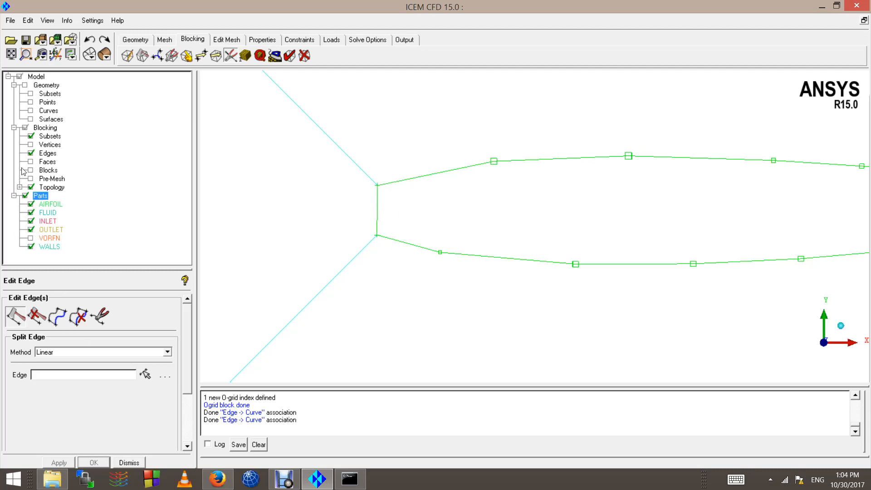
Step: Show the airfoil curves and split the leading-edge block edge onto the rounded nose
{"action": "left_click", "coordinate": [31, 110]}
{"action": "left_click", "coordinate": [127, 352]}
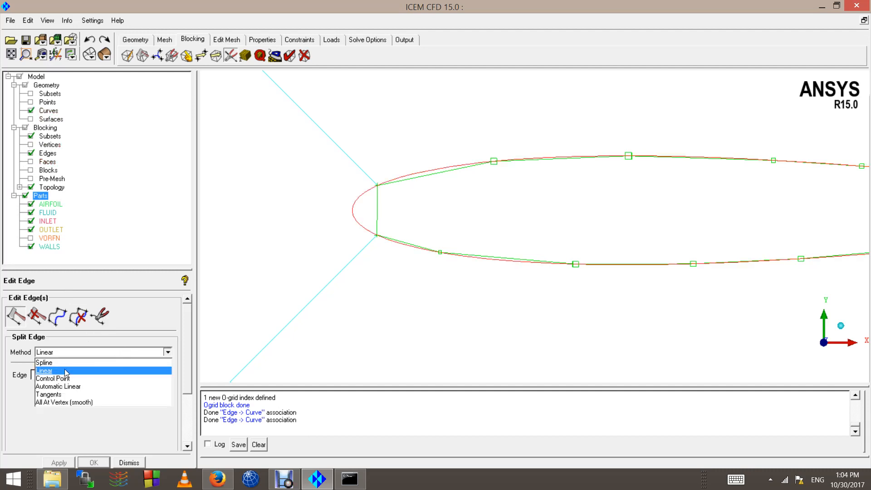
{"action": "left_click", "coordinate": [67, 373]}
{"action": "scroll", "coordinate": [298, 185], "scroll_direction": "up", "scroll_amount": 5}
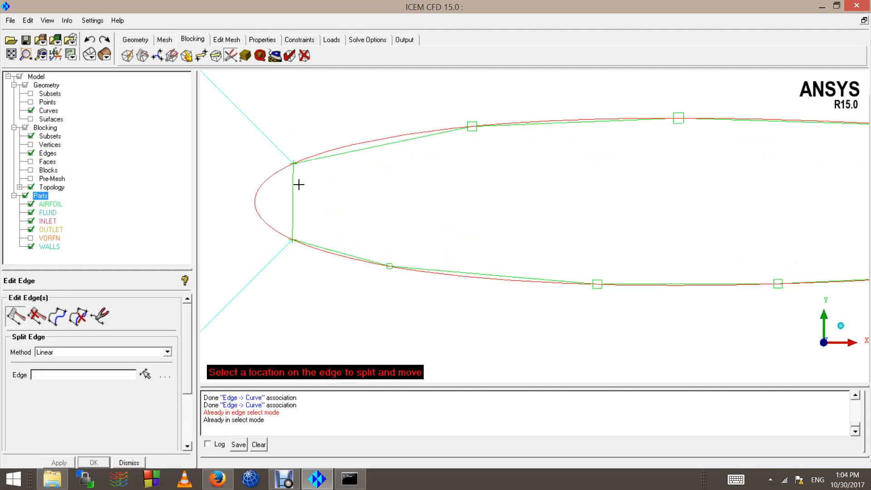
{"action": "scroll", "coordinate": [247, 164], "scroll_direction": "down", "scroll_amount": 3}
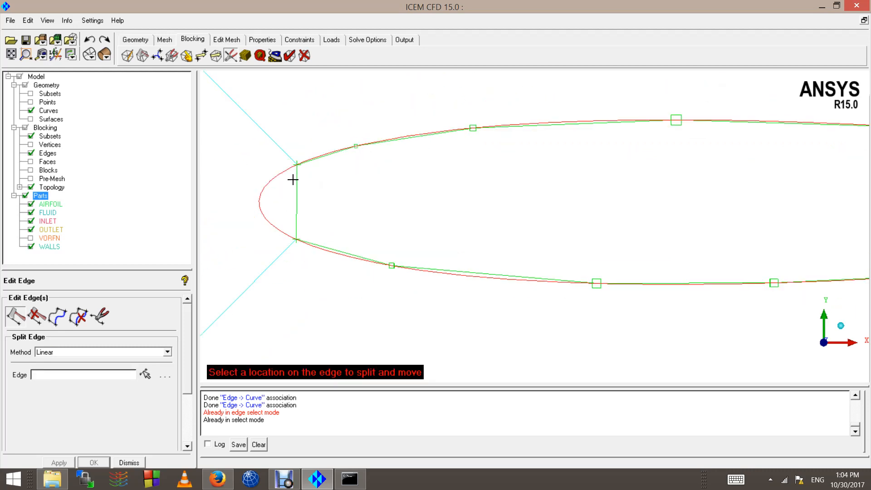
{"action": "left_click_drag", "start_coordinate": [297, 181], "coordinate": [275, 235]}
{"action": "left_click_drag", "start_coordinate": [263, 205], "coordinate": [254, 207]}
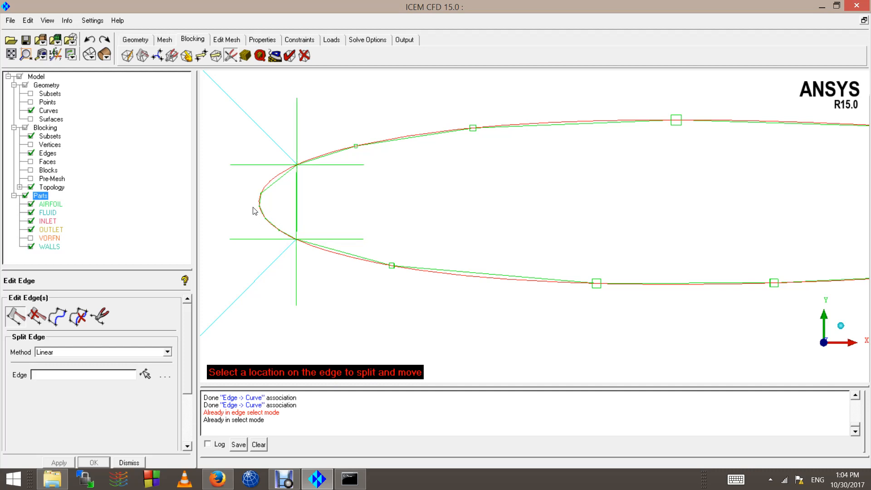
{"action": "scroll", "coordinate": [431, 254], "scroll_direction": "down", "scroll_amount": 1}
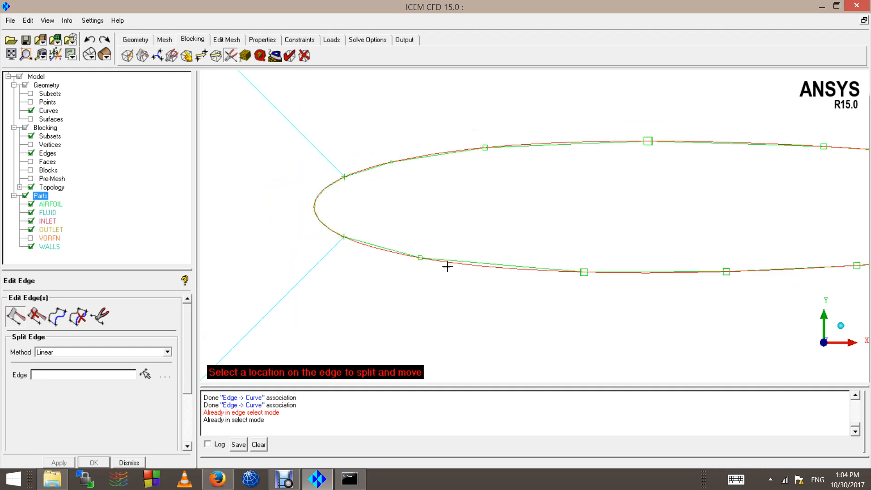
Step: Add further linear split points on the lower and upper airfoil edges
{"action": "left_click", "coordinate": [499, 263]}
{"action": "scroll", "coordinate": [575, 175], "scroll_direction": "down", "scroll_amount": 1}
{"action": "left_click", "coordinate": [575, 160]}
{"action": "scroll", "coordinate": [599, 219], "scroll_direction": "down", "scroll_amount": 2}
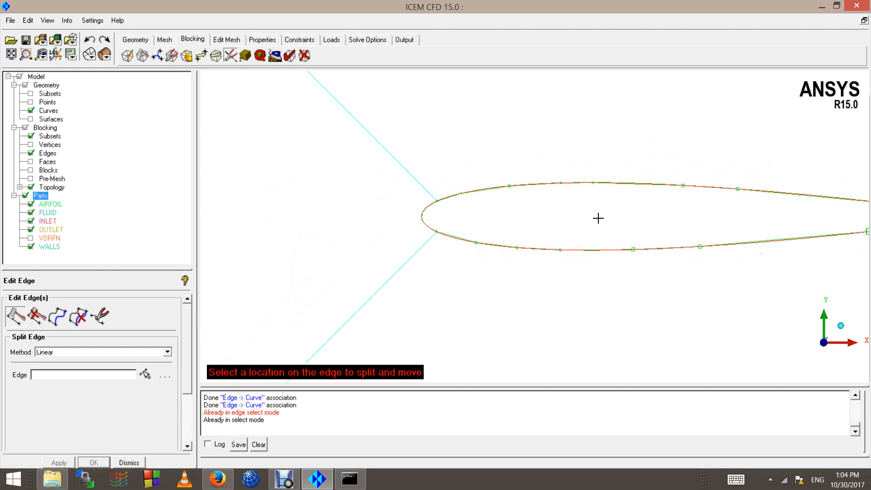
{"action": "scroll", "coordinate": [598, 219], "scroll_direction": "down", "scroll_amount": 2}
{"action": "scroll", "coordinate": [327, 292], "scroll_direction": "down", "scroll_amount": 1}
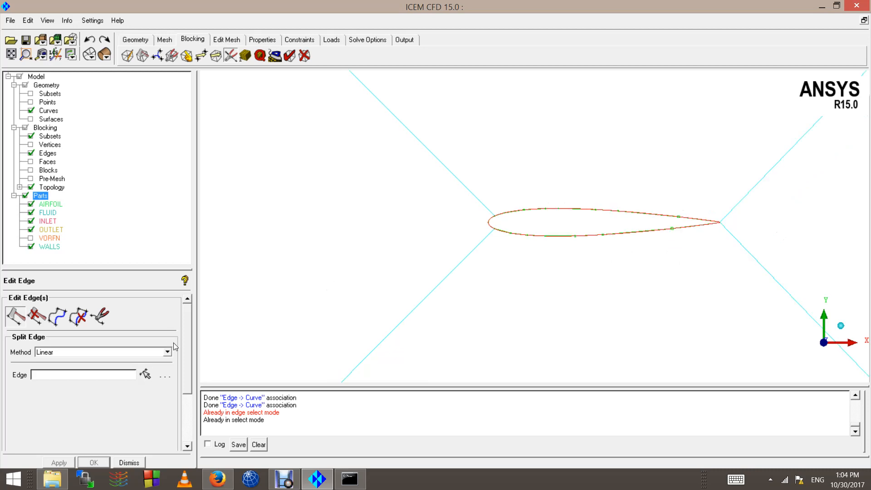
{"action": "left_click", "coordinate": [167, 352]}
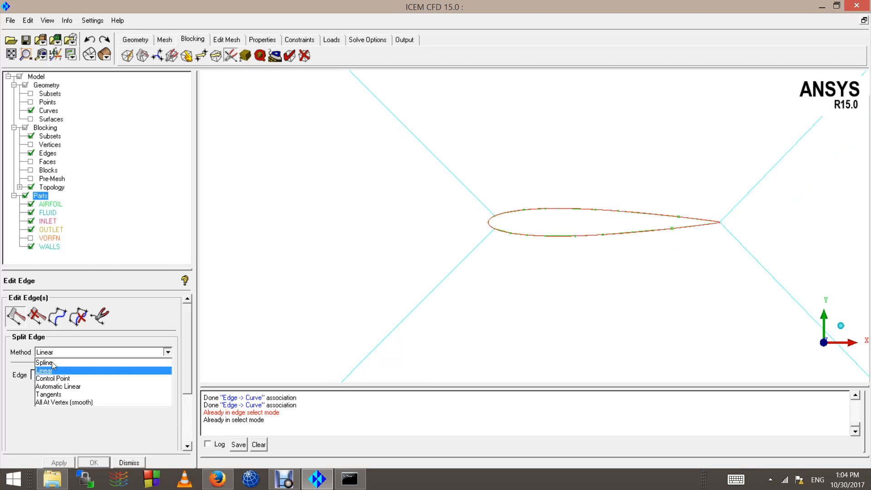
{"action": "left_click", "coordinate": [543, 310]}
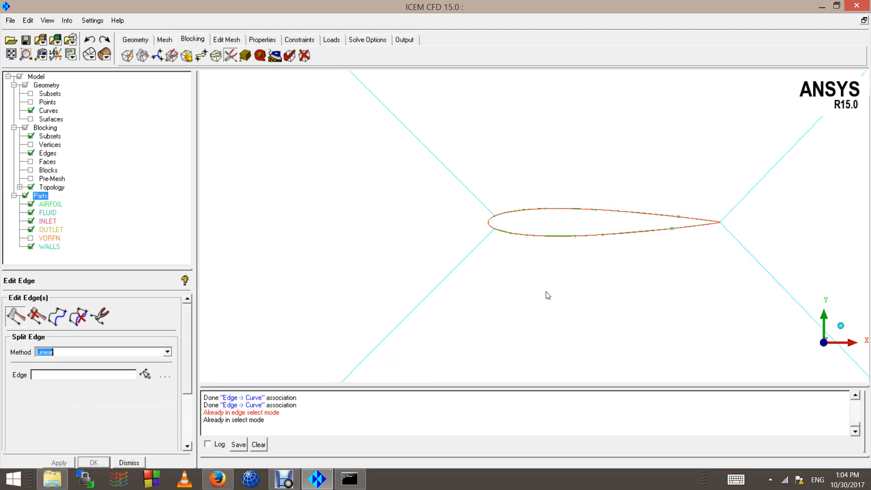
{"action": "scroll", "coordinate": [589, 214], "scroll_direction": "up", "scroll_amount": 5}
{"action": "scroll", "coordinate": [348, 216], "scroll_direction": "down", "scroll_amount": 5}
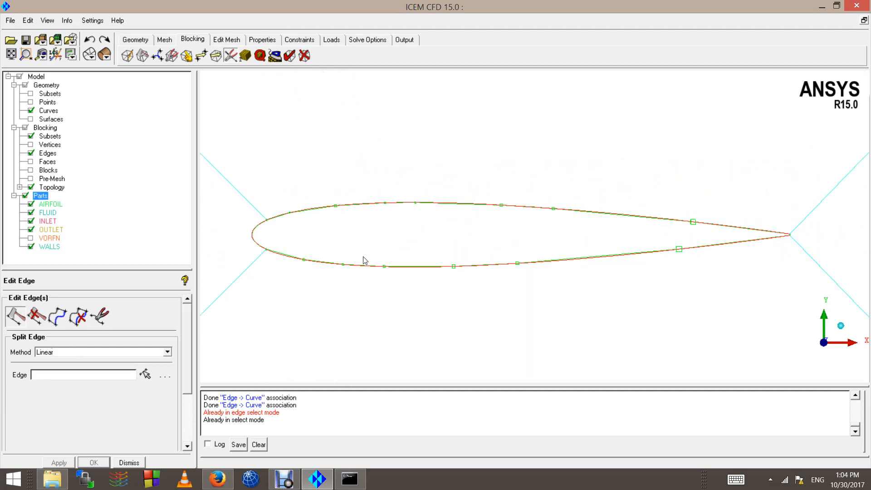
{"action": "scroll", "coordinate": [354, 252], "scroll_direction": "down", "scroll_amount": 2}
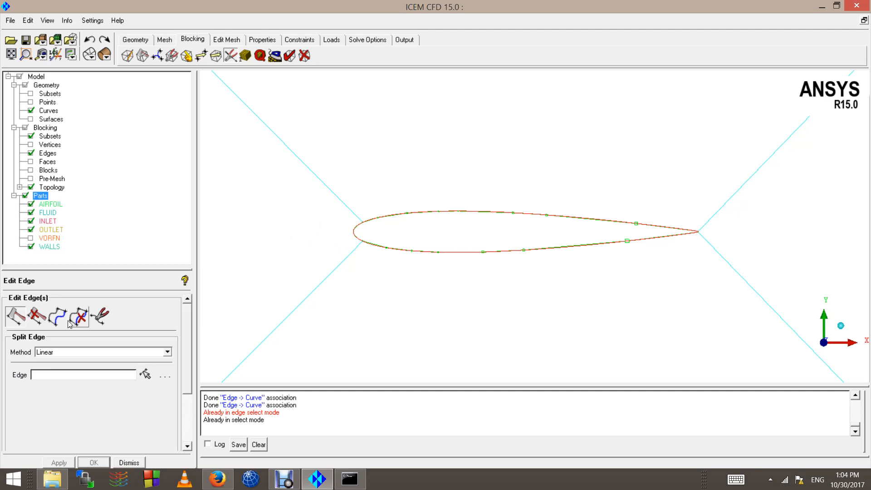
Step: Remove the existing splits from the upper airfoil edge
{"action": "left_click", "coordinate": [36, 316]}
{"action": "scroll", "coordinate": [468, 224], "scroll_direction": "up", "scroll_amount": 4}
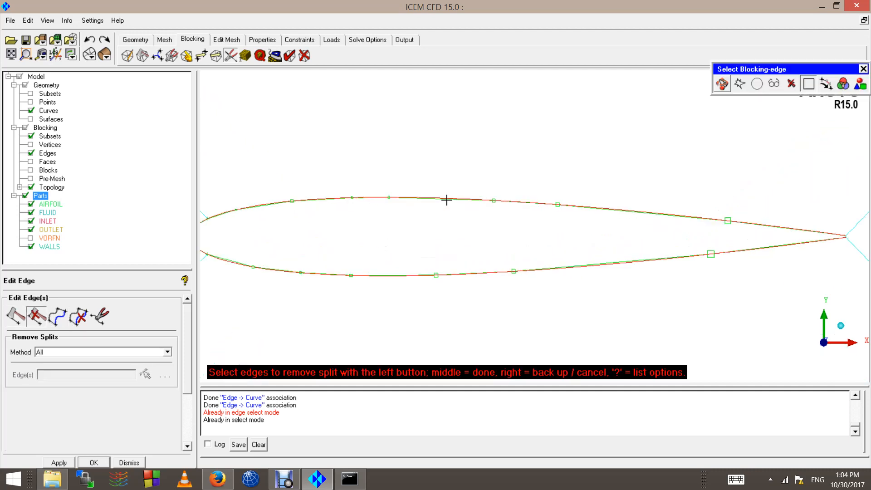
{"action": "left_click", "coordinate": [447, 200]}
{"action": "scroll", "coordinate": [439, 210], "scroll_direction": "down", "scroll_amount": 3}
{"action": "middle_click", "coordinate": [493, 243]}
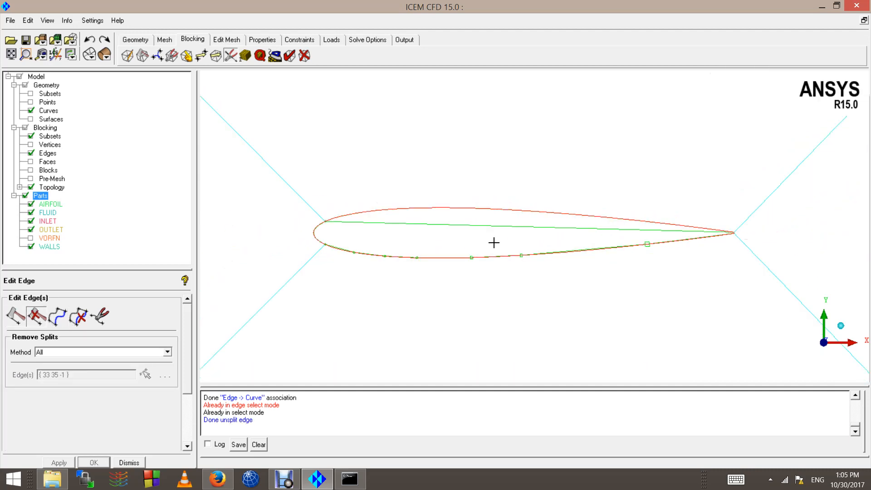
Step: Try an Automatic Linear split on the upper edge, then undo it
{"action": "left_click", "coordinate": [15, 316]}
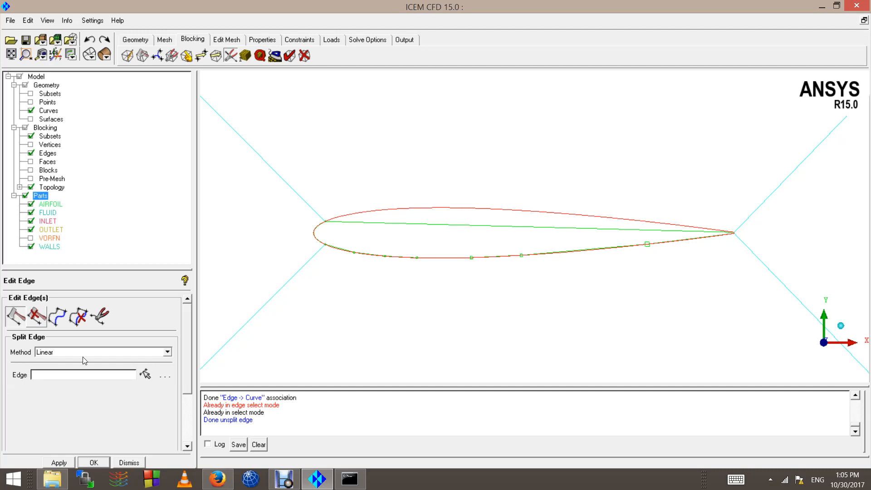
{"action": "left_click", "coordinate": [83, 353]}
{"action": "left_click", "coordinate": [66, 387]}
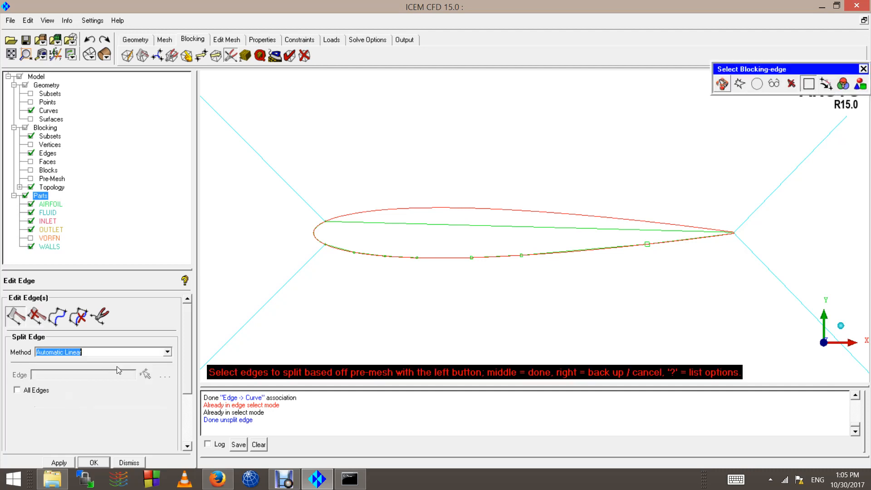
{"action": "left_click", "coordinate": [462, 229]}
{"action": "middle_click", "coordinate": [462, 229]}
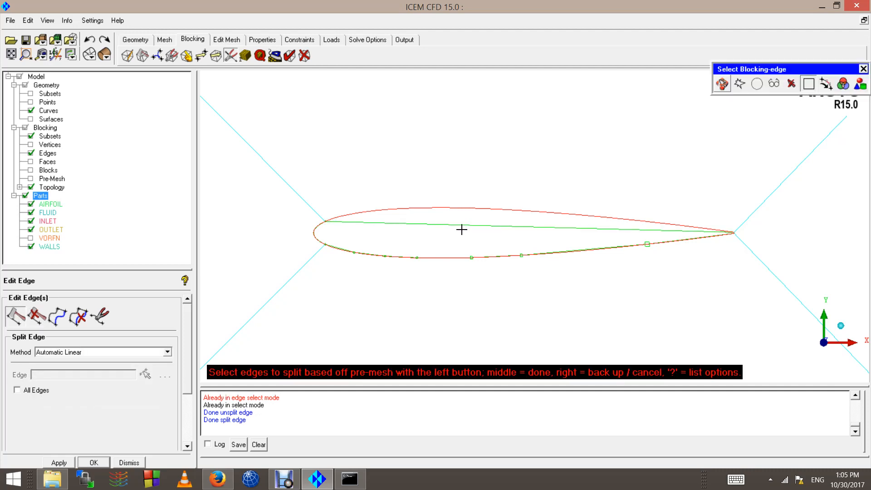
{"action": "scroll", "coordinate": [408, 227], "scroll_direction": "up", "scroll_amount": 4}
{"action": "scroll", "coordinate": [403, 235], "scroll_direction": "down", "scroll_amount": 6}
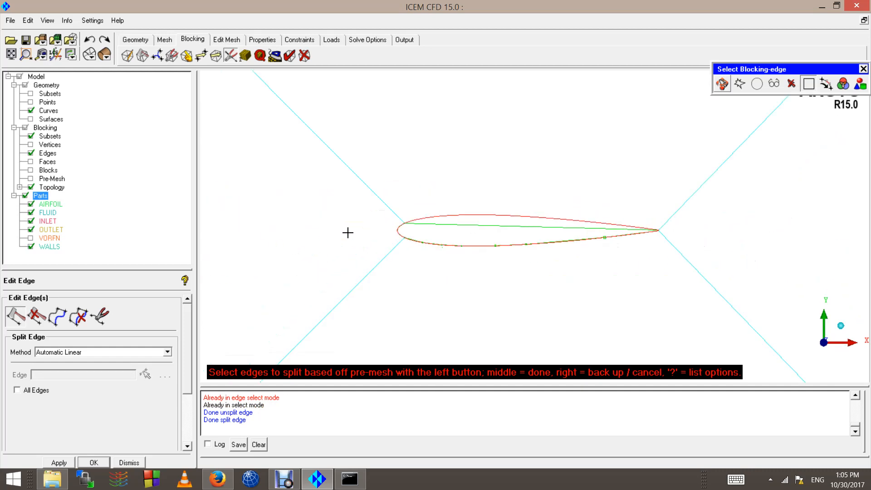
{"action": "scroll", "coordinate": [343, 227], "scroll_direction": "up", "scroll_amount": 5}
{"action": "middle_click", "coordinate": [339, 220]}
{"action": "left_click", "coordinate": [93, 40]}
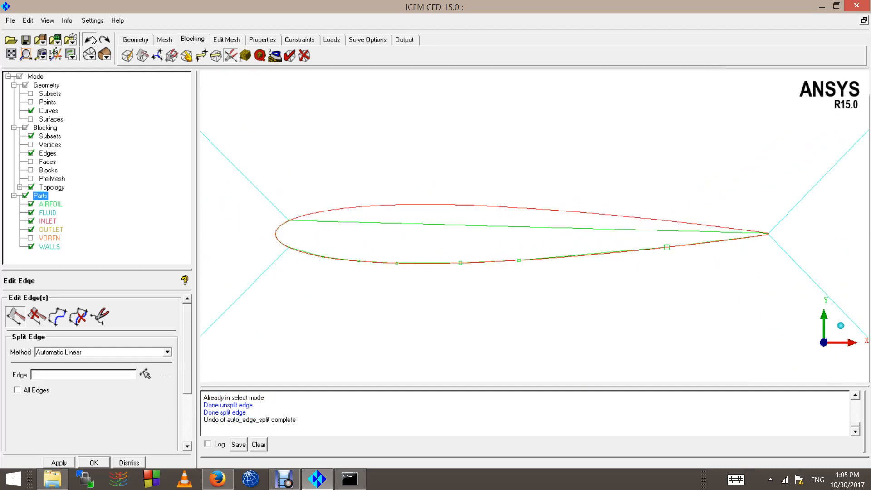
Step: Linearly split the upper edge with five points dragged onto the upper surface curve
{"action": "left_click", "coordinate": [47, 357]}
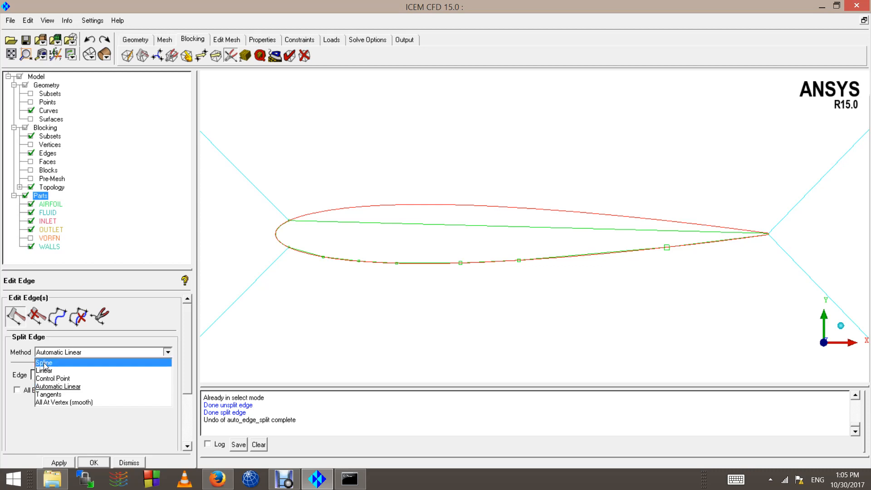
{"action": "left_click", "coordinate": [46, 369]}
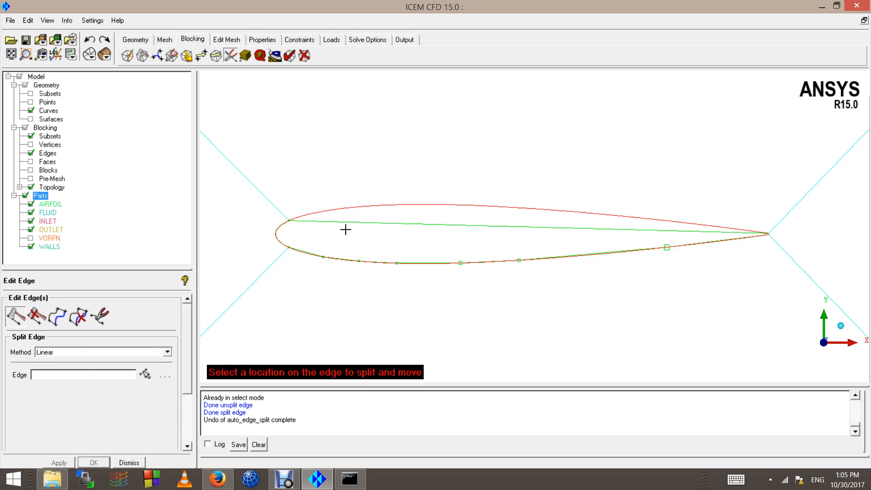
{"action": "left_click_drag", "start_coordinate": [320, 222], "coordinate": [320, 211]}
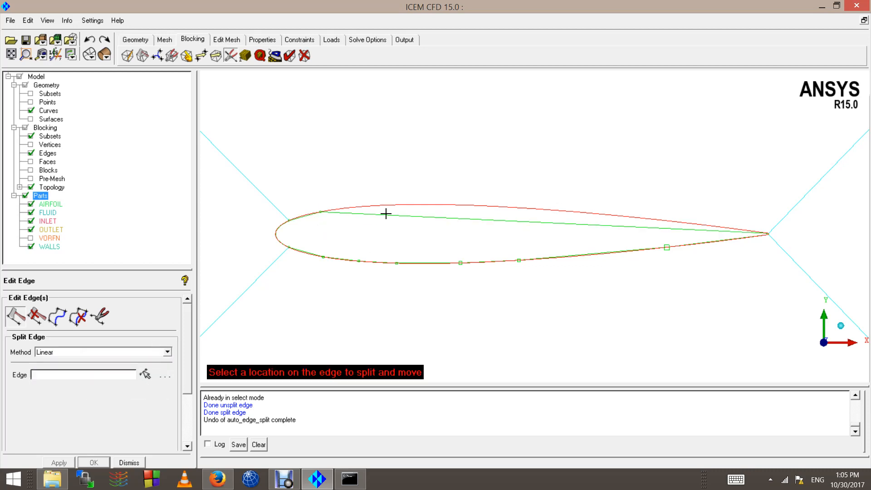
{"action": "left_click_drag", "start_coordinate": [389, 214], "coordinate": [391, 205]}
{"action": "left_click_drag", "start_coordinate": [462, 210], "coordinate": [462, 205]}
{"action": "left_click_drag", "start_coordinate": [547, 214], "coordinate": [547, 209]}
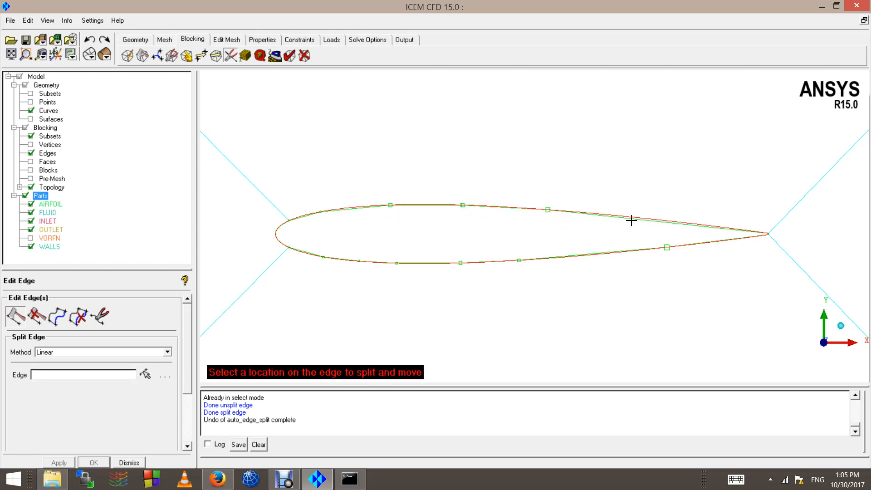
{"action": "left_click_drag", "start_coordinate": [631, 220], "coordinate": [632, 217]}
{"action": "middle_click", "coordinate": [567, 219]}
{"action": "scroll", "coordinate": [607, 277], "scroll_direction": "down", "scroll_amount": 10}
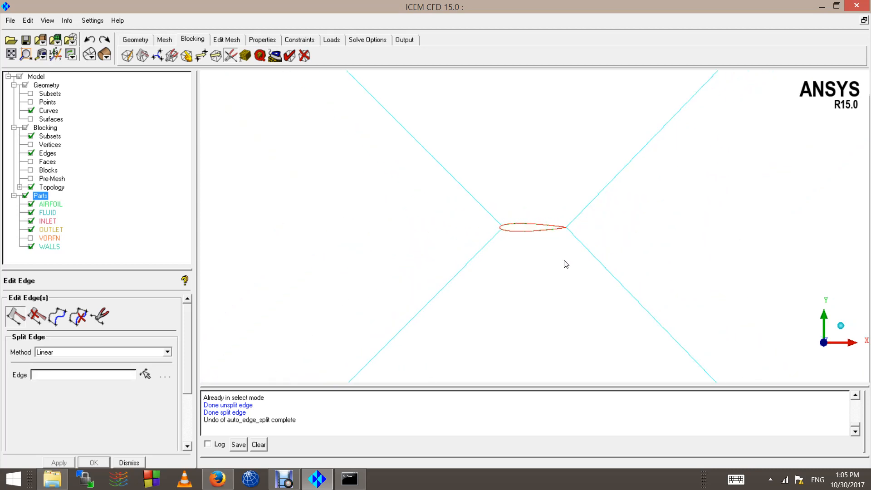
Step: Hide the airfoil curves and zoom in on the blocking around the airfoil
{"action": "scroll", "coordinate": [566, 264], "scroll_direction": "down", "scroll_amount": 8}
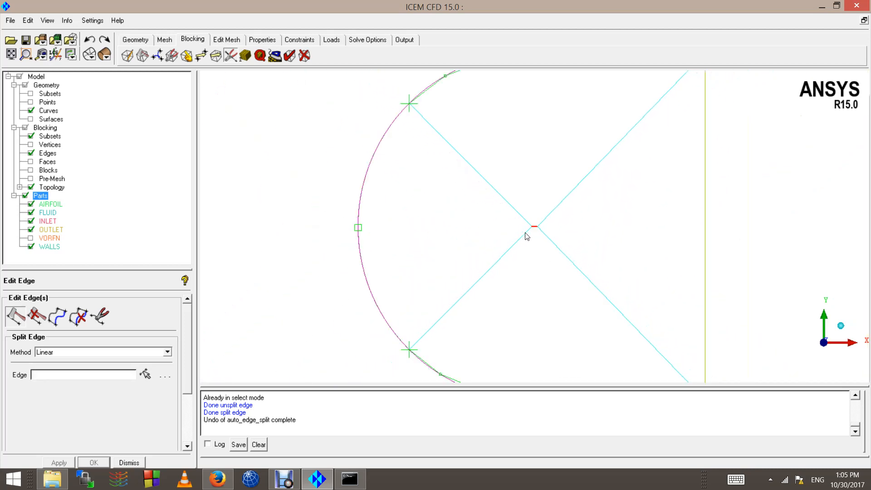
{"action": "scroll", "coordinate": [497, 203], "scroll_direction": "up", "scroll_amount": 5}
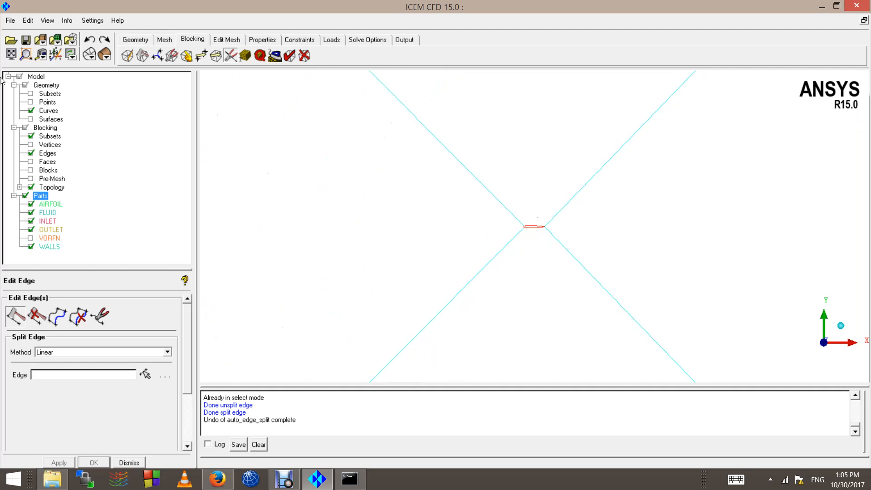
{"action": "left_click", "coordinate": [30, 110]}
{"action": "scroll", "coordinate": [549, 245], "scroll_direction": "down", "scroll_amount": 4}
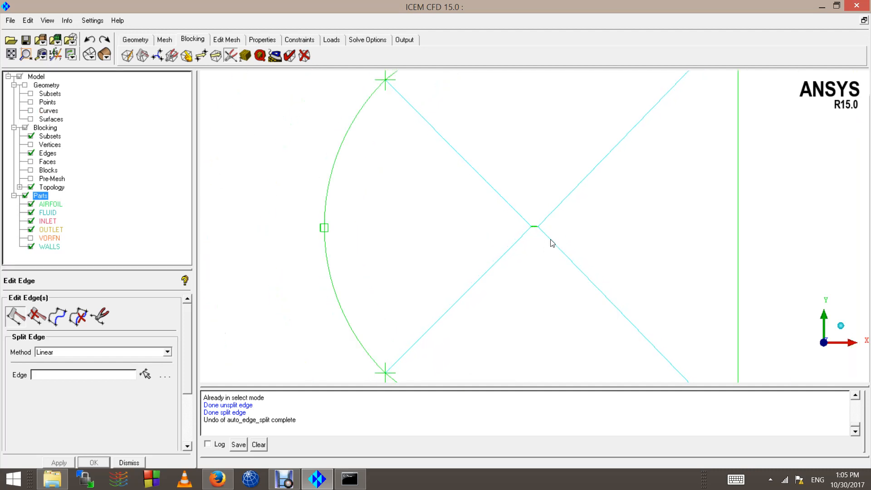
{"action": "scroll", "coordinate": [552, 243], "scroll_direction": "down", "scroll_amount": 2}
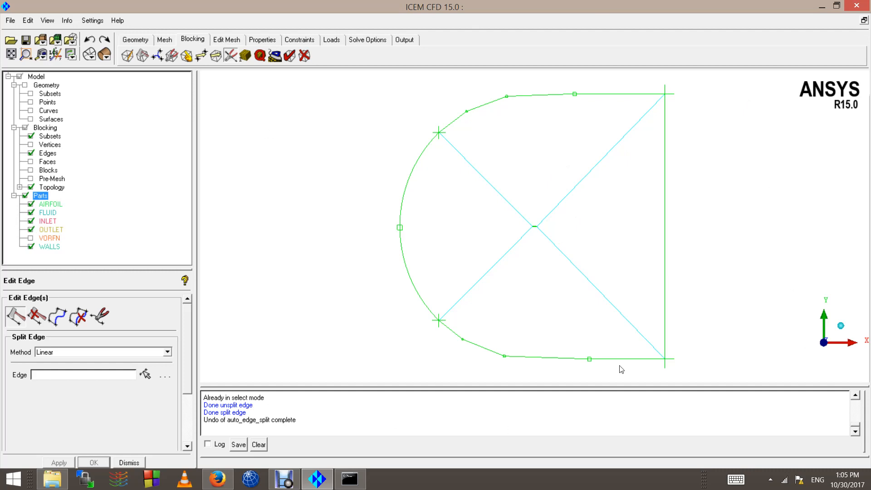
{"action": "scroll", "coordinate": [471, 205], "scroll_direction": "up", "scroll_amount": 6}
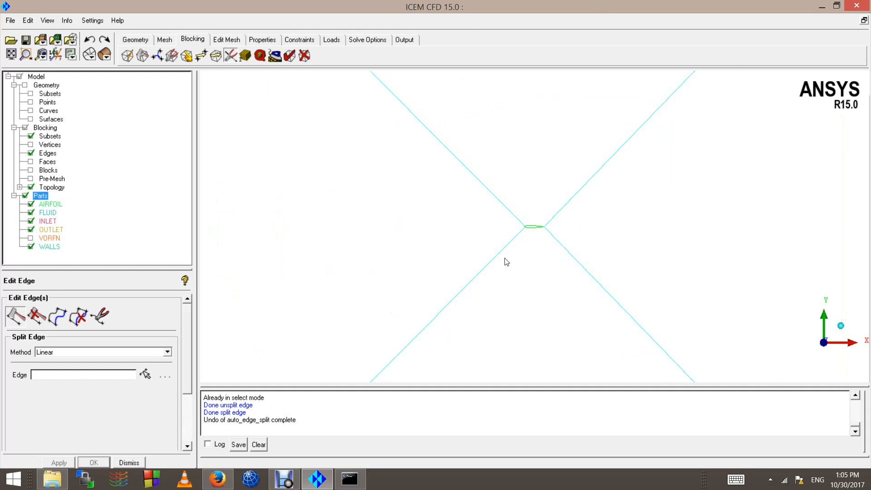
{"action": "scroll", "coordinate": [542, 254], "scroll_direction": "up", "scroll_amount": 10}
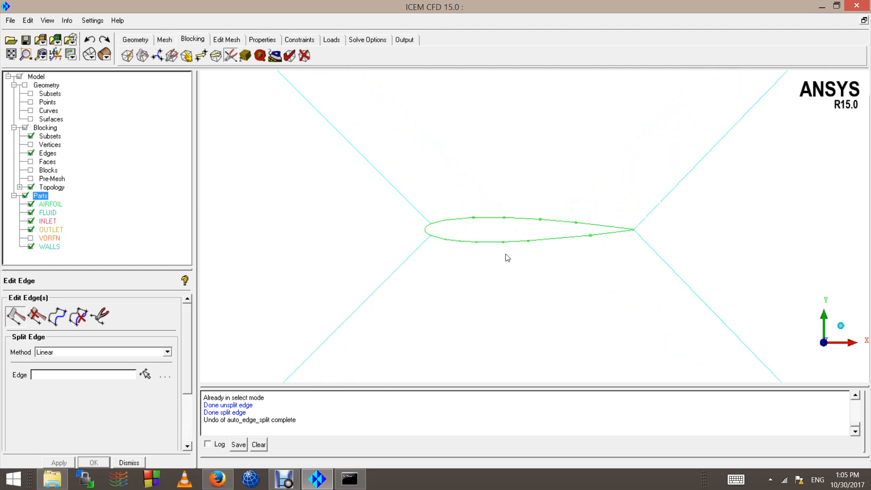
{"action": "scroll", "coordinate": [450, 272], "scroll_direction": "up", "scroll_amount": 3}
{"action": "scroll", "coordinate": [336, 227], "scroll_direction": "down", "scroll_amount": 3}
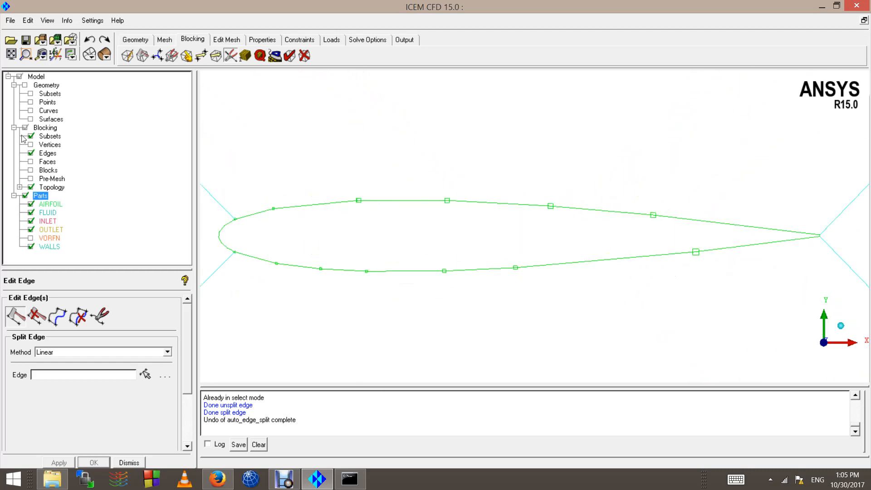
Step: Show the blocks to inspect the inner block, hide them again, and start Delete Block
{"action": "left_click", "coordinate": [30, 170]}
{"action": "scroll", "coordinate": [410, 245], "scroll_direction": "down", "scroll_amount": 2}
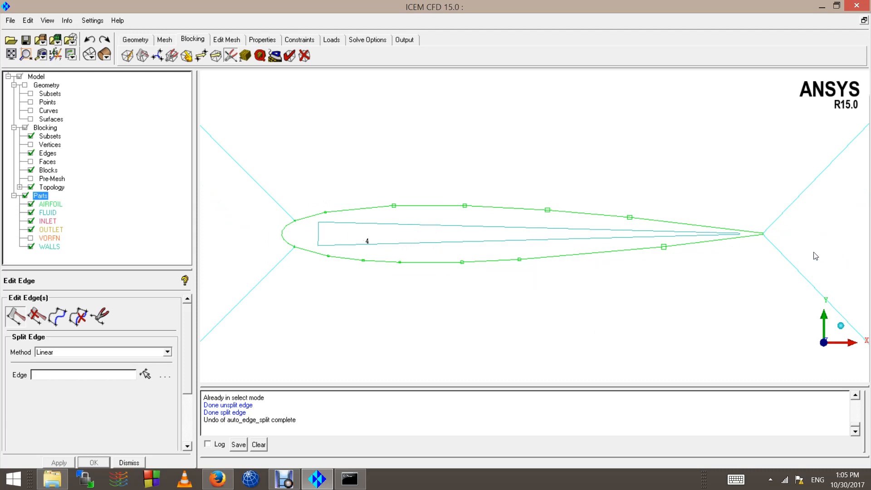
{"action": "scroll", "coordinate": [399, 284], "scroll_direction": "down", "scroll_amount": 6}
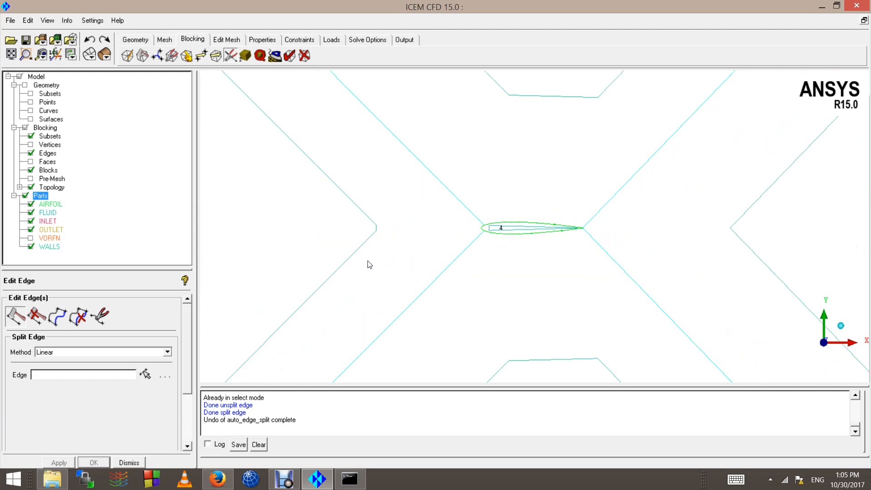
{"action": "scroll", "coordinate": [390, 246], "scroll_direction": "down", "scroll_amount": 5}
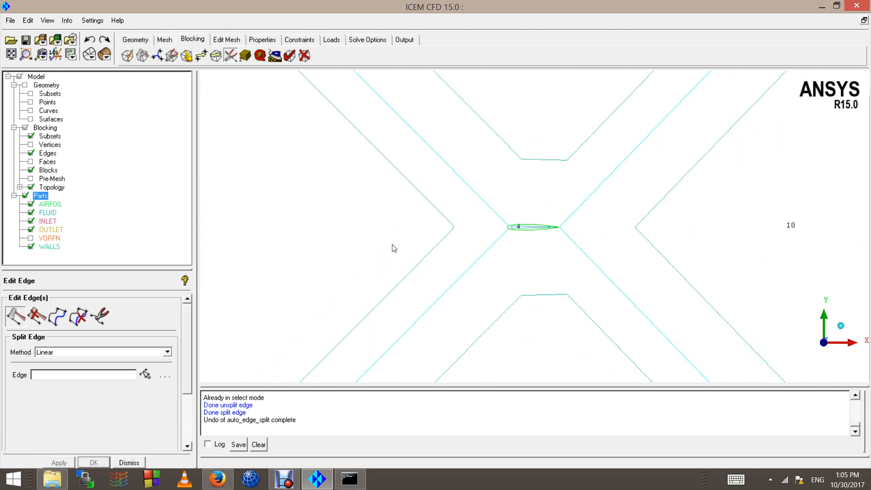
{"action": "left_click", "coordinate": [30, 170]}
{"action": "scroll", "coordinate": [443, 247], "scroll_direction": "down", "scroll_amount": 2}
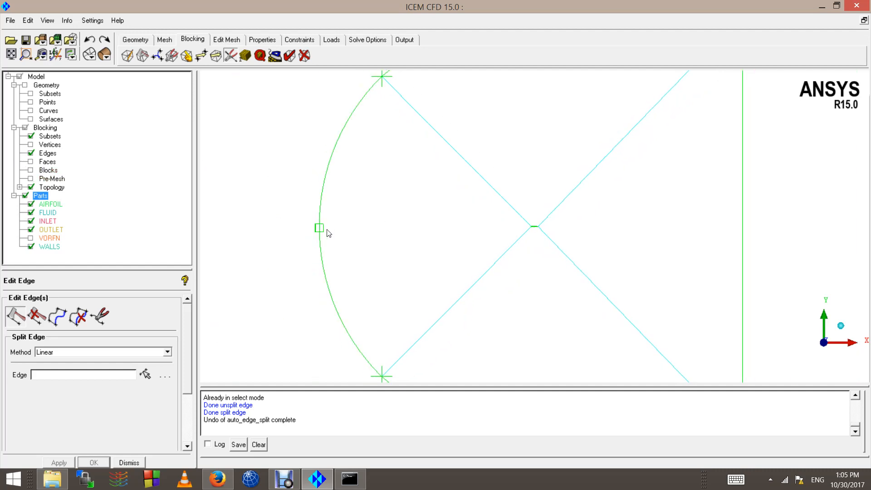
{"action": "scroll", "coordinate": [510, 251], "scroll_direction": "up", "scroll_amount": 5}
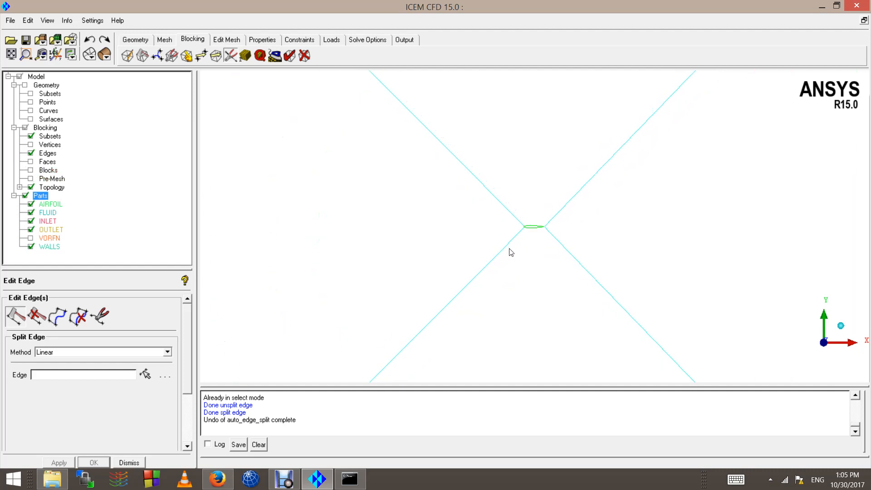
{"action": "scroll", "coordinate": [485, 274], "scroll_direction": "up", "scroll_amount": 8}
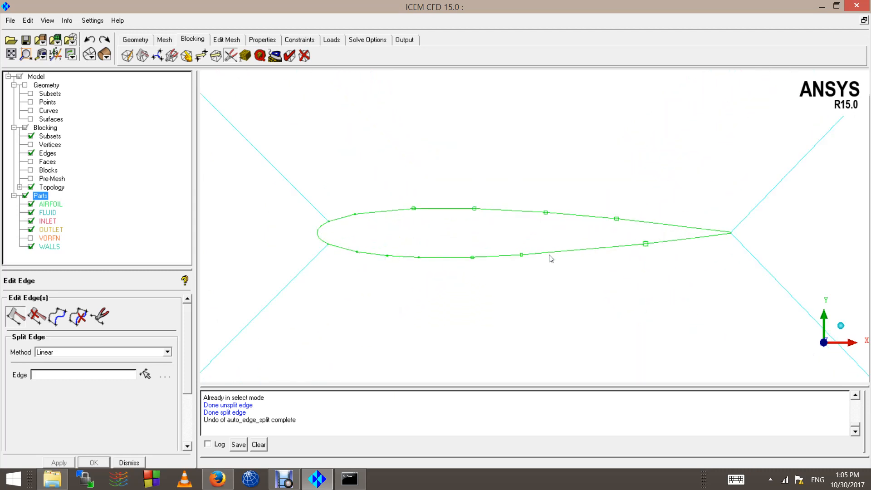
{"action": "left_click", "coordinate": [304, 55]}
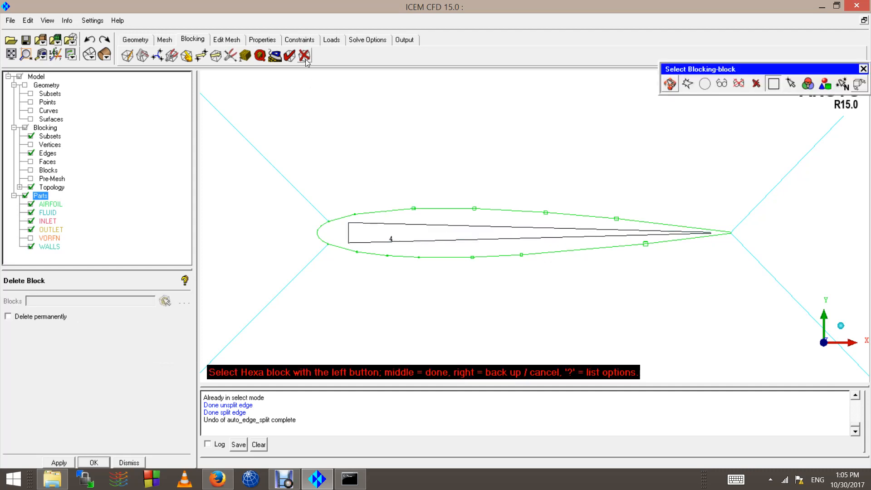
Step: Delete inner block 4 inside the airfoil, retrying the pick once, then check the result
{"action": "left_click", "coordinate": [388, 237]}
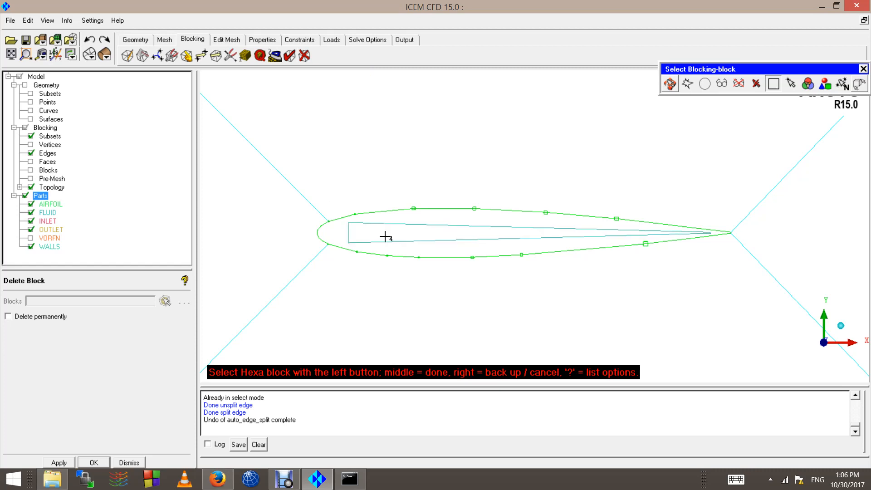
{"action": "middle_click", "coordinate": [387, 235]}
{"action": "left_click", "coordinate": [304, 59]}
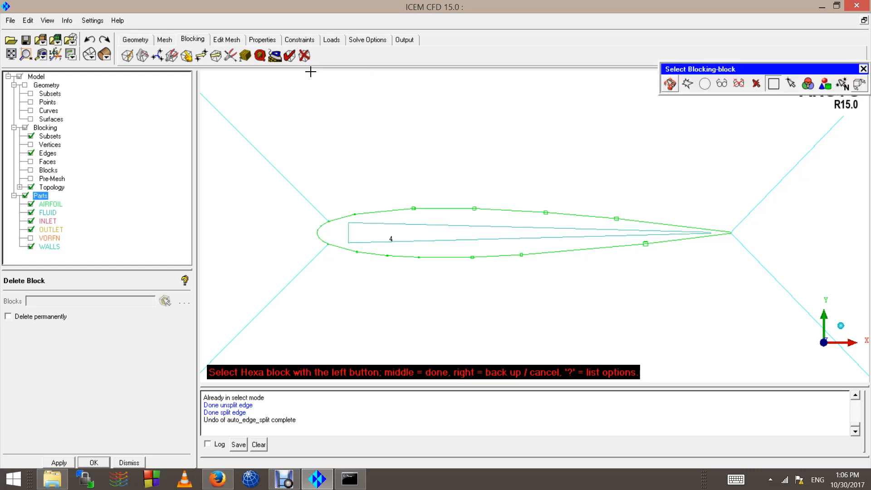
{"action": "left_click", "coordinate": [364, 224]}
{"action": "middle_click", "coordinate": [364, 224]}
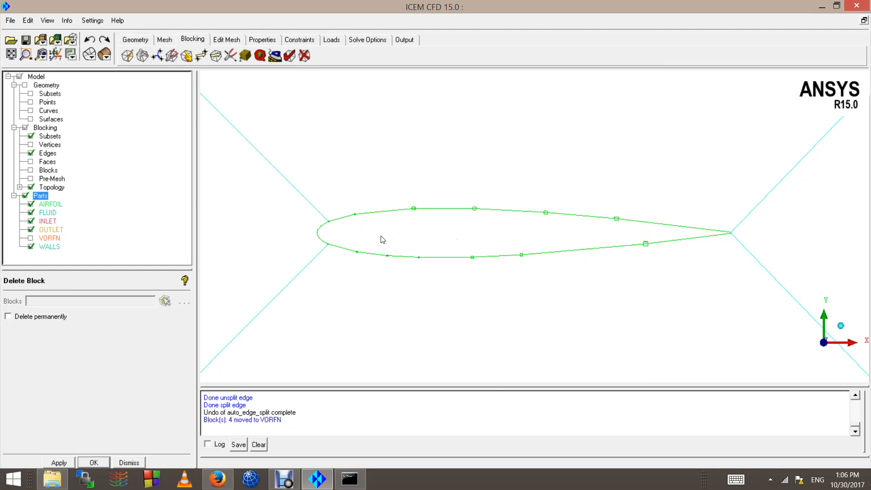
{"action": "scroll", "coordinate": [453, 218], "scroll_direction": "down", "scroll_amount": 4}
{"action": "middle_click", "coordinate": [549, 239]}
{"action": "scroll", "coordinate": [558, 240], "scroll_direction": "down", "scroll_amount": 5}
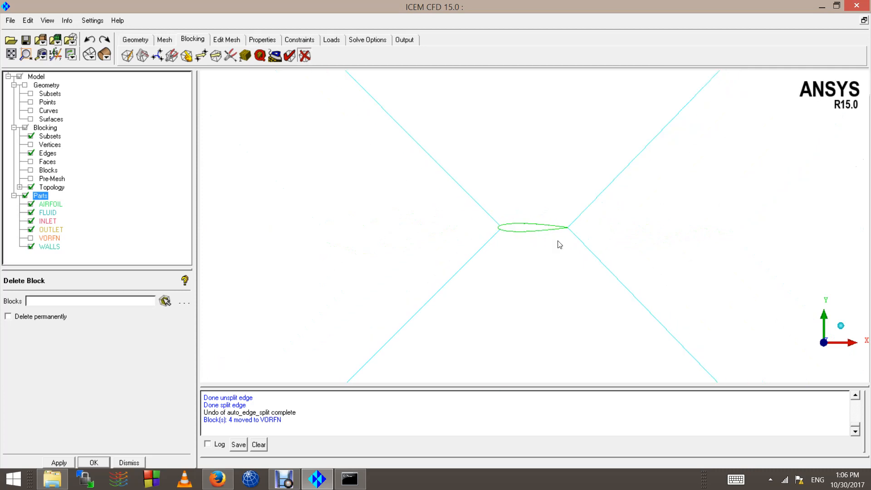
{"action": "scroll", "coordinate": [564, 235], "scroll_direction": "down", "scroll_amount": 6}
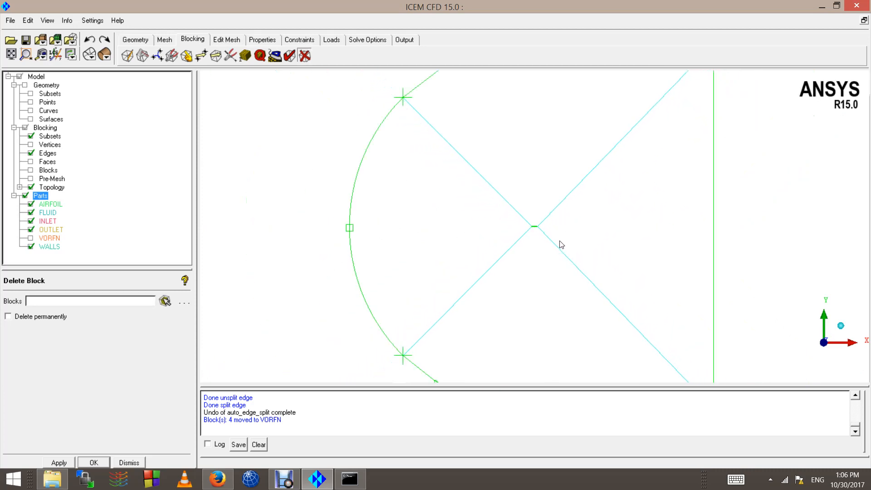
{"action": "scroll", "coordinate": [442, 272], "scroll_direction": "up", "scroll_amount": 6}
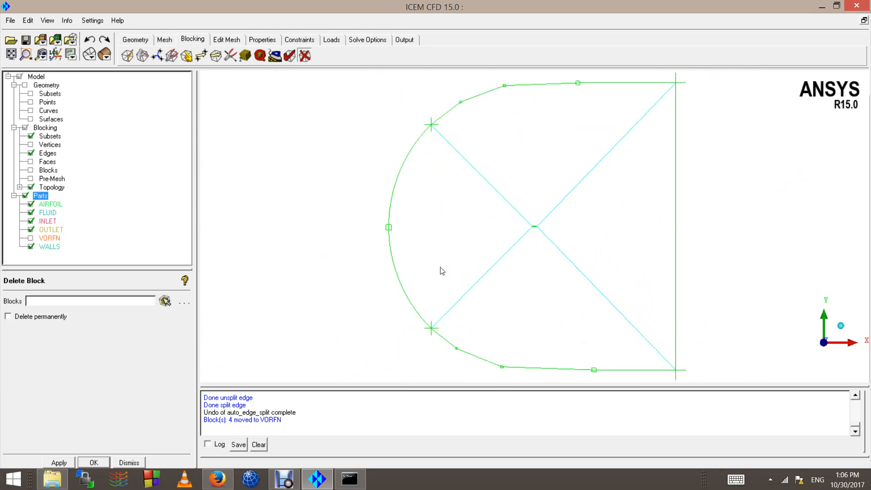
{"action": "scroll", "coordinate": [456, 268], "scroll_direction": "up", "scroll_amount": 8}
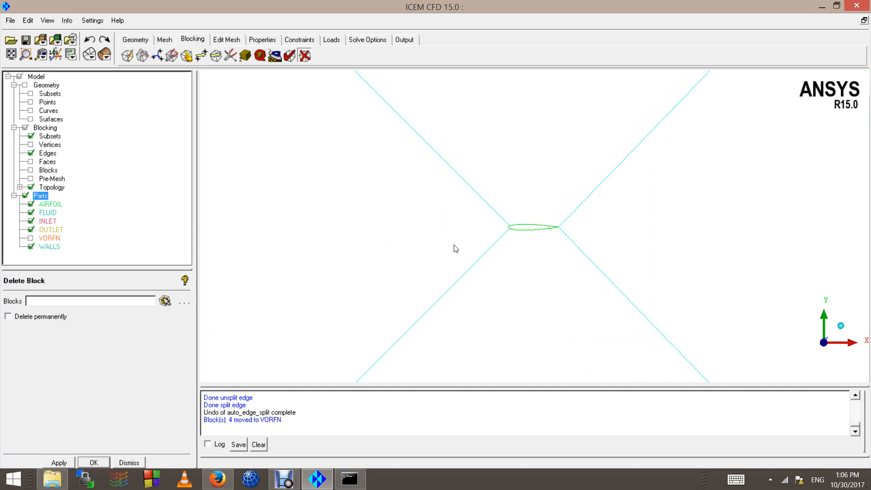
{"action": "scroll", "coordinate": [286, 194], "scroll_direction": "up", "scroll_amount": 3}
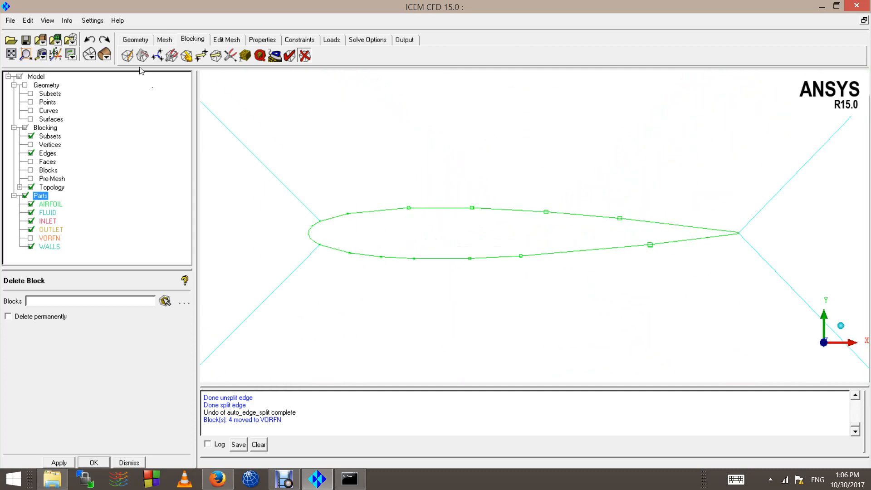
{"action": "scroll", "coordinate": [373, 261], "scroll_direction": "down", "scroll_amount": 10}
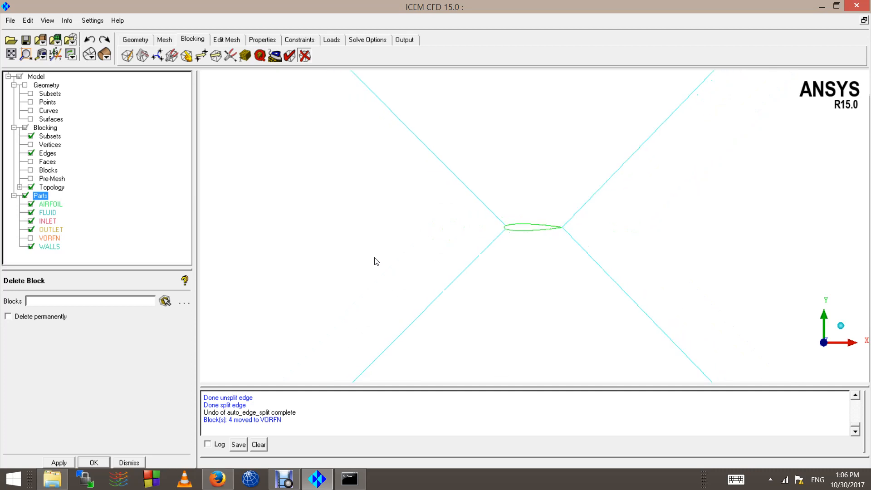
{"action": "scroll", "coordinate": [376, 267], "scroll_direction": "down", "scroll_amount": 6}
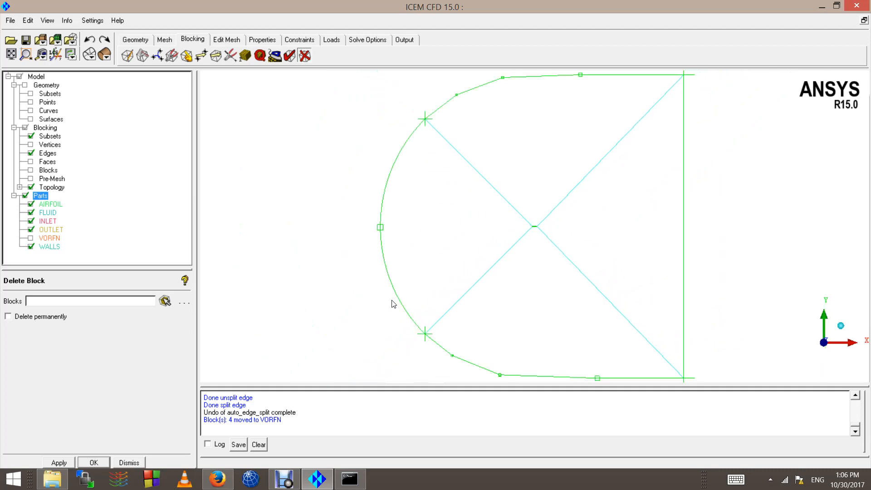
Step: In Edge Params, give the left arc edge of the C-grid 20 nodes
{"action": "left_click", "coordinate": [245, 56]}
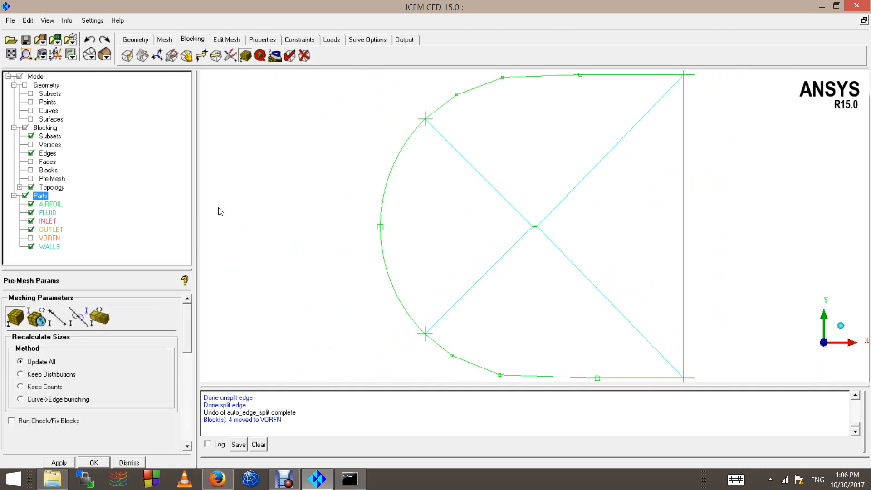
{"action": "left_click", "coordinate": [55, 322]}
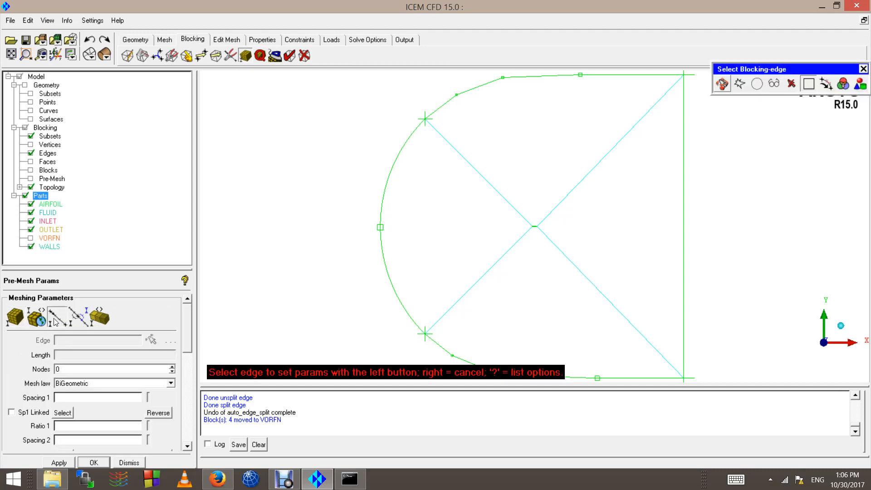
{"action": "scroll", "coordinate": [338, 284], "scroll_direction": "down", "scroll_amount": 5}
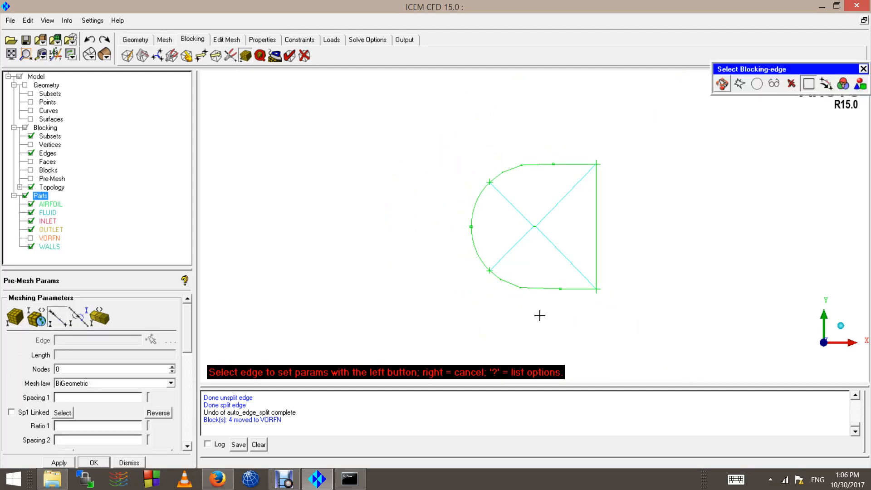
{"action": "scroll", "coordinate": [529, 307], "scroll_direction": "up", "scroll_amount": 2}
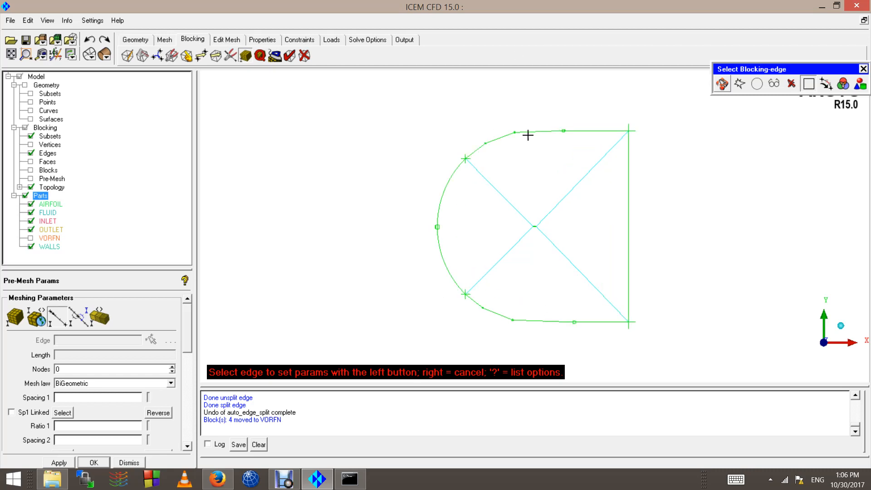
{"action": "scroll", "coordinate": [525, 121], "scroll_direction": "up", "scroll_amount": 2}
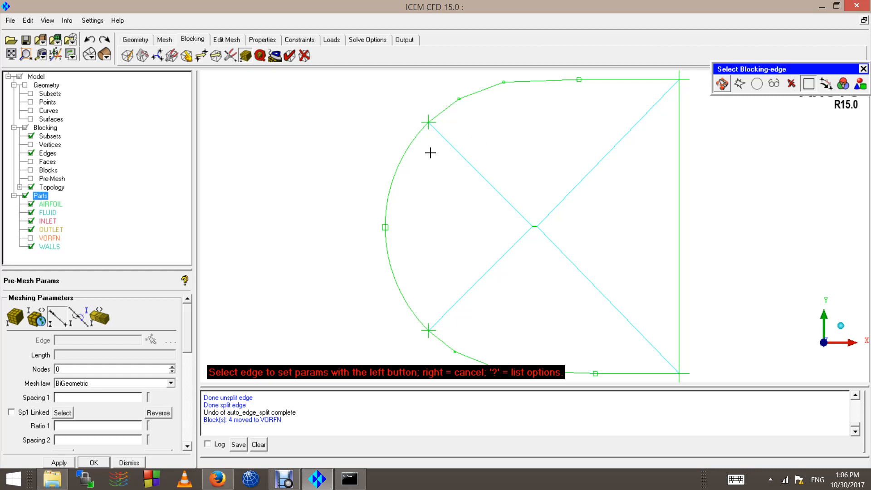
{"action": "scroll", "coordinate": [478, 245], "scroll_direction": "down", "scroll_amount": 3}
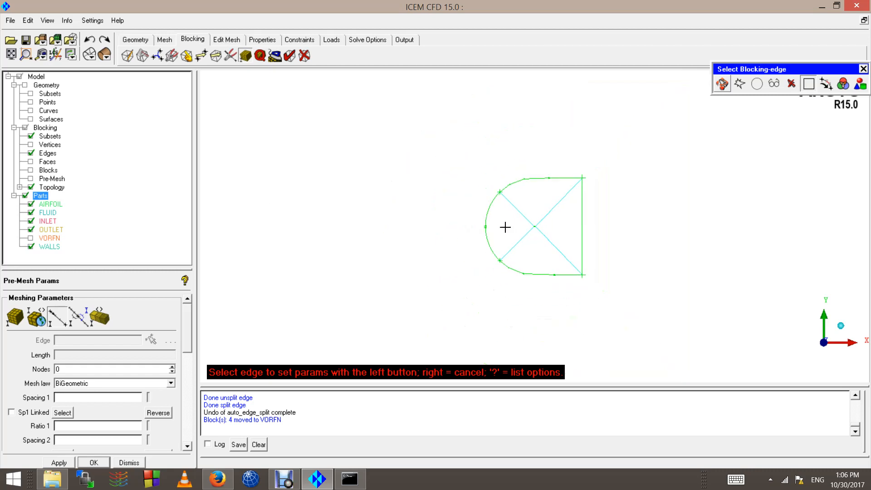
{"action": "scroll", "coordinate": [472, 247], "scroll_direction": "up", "scroll_amount": 3}
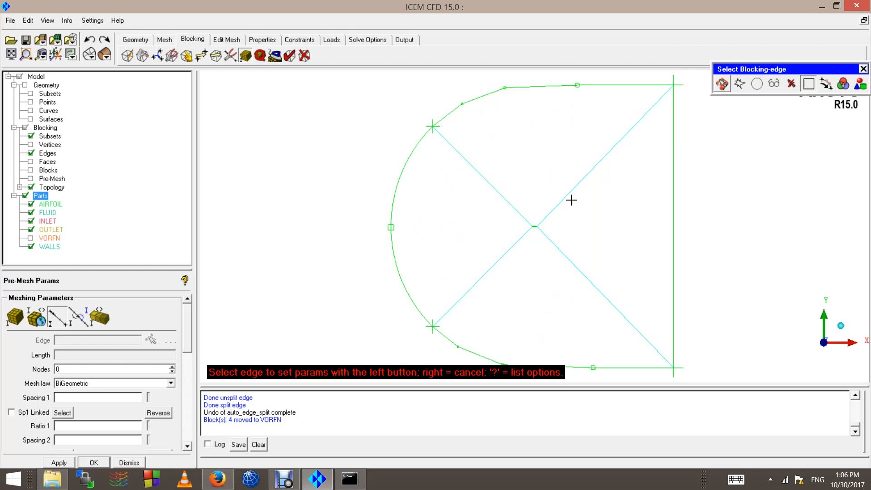
{"action": "scroll", "coordinate": [572, 200], "scroll_direction": "down", "scroll_amount": 2}
{"action": "left_click", "coordinate": [438, 208]}
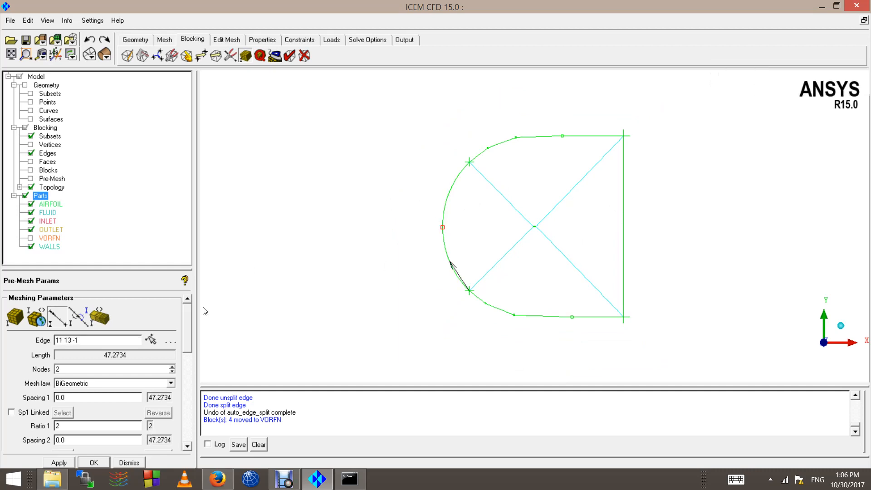
{"action": "left_click", "coordinate": [111, 368]}
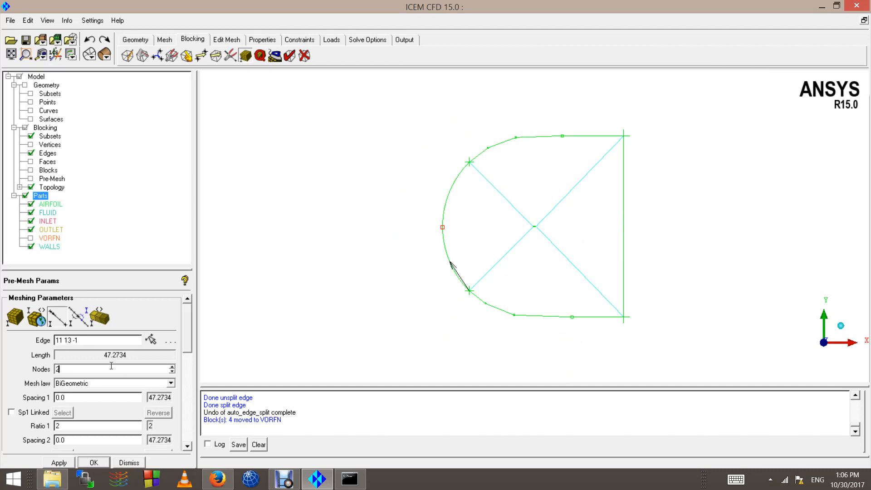
{"action": "type", "text": "0"}
{"action": "key", "text": "Return"}
Step: Apply 20 nodes, BiGeometric, ratio 2 to the bottom and upper curved outer edges
{"action": "left_click", "coordinate": [518, 317]}
{"action": "type", "text": "0"}
{"action": "left_click", "coordinate": [62, 461]}
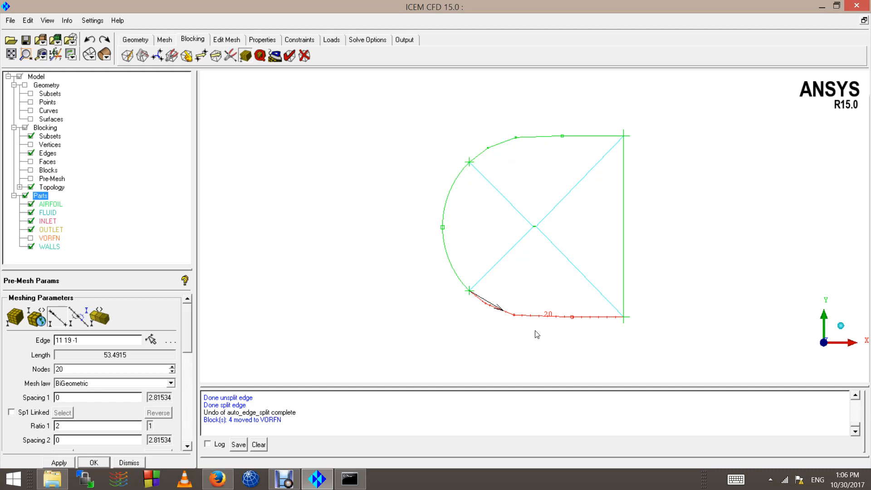
{"action": "scroll", "coordinate": [498, 298], "scroll_direction": "up", "scroll_amount": 3}
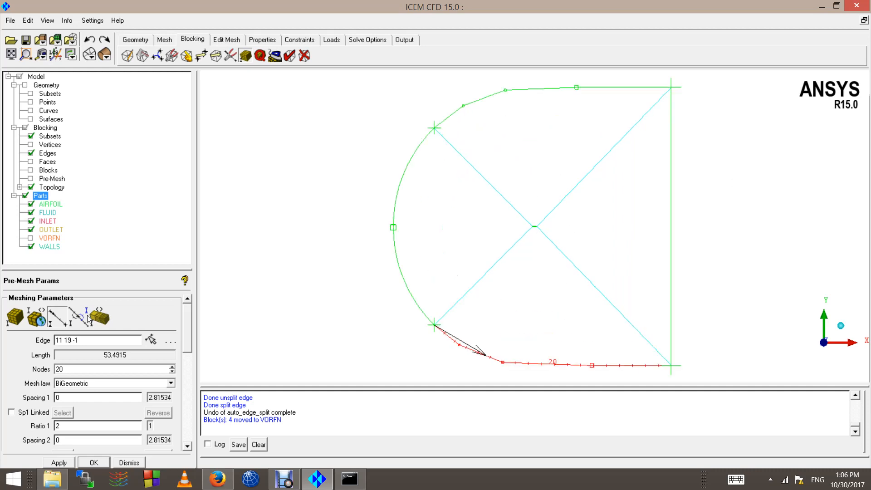
{"action": "left_click", "coordinate": [52, 312]}
{"action": "scroll", "coordinate": [537, 212], "scroll_direction": "down", "scroll_amount": 2}
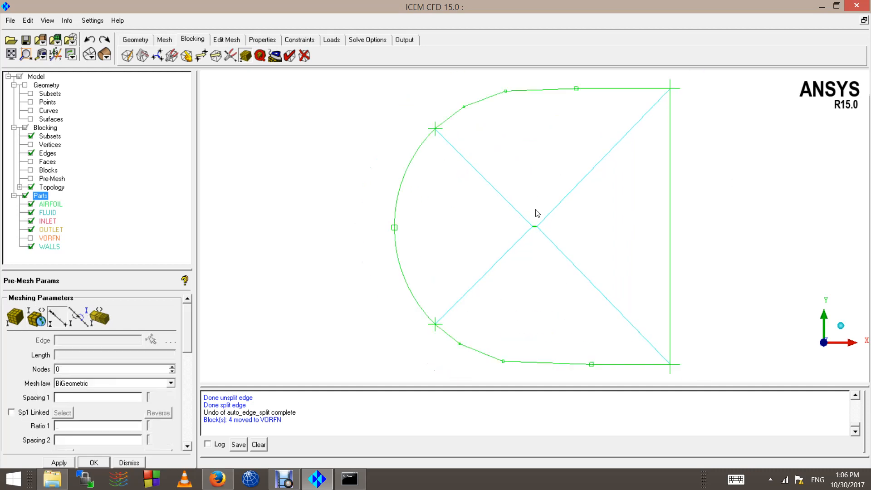
{"action": "left_click", "coordinate": [530, 120]}
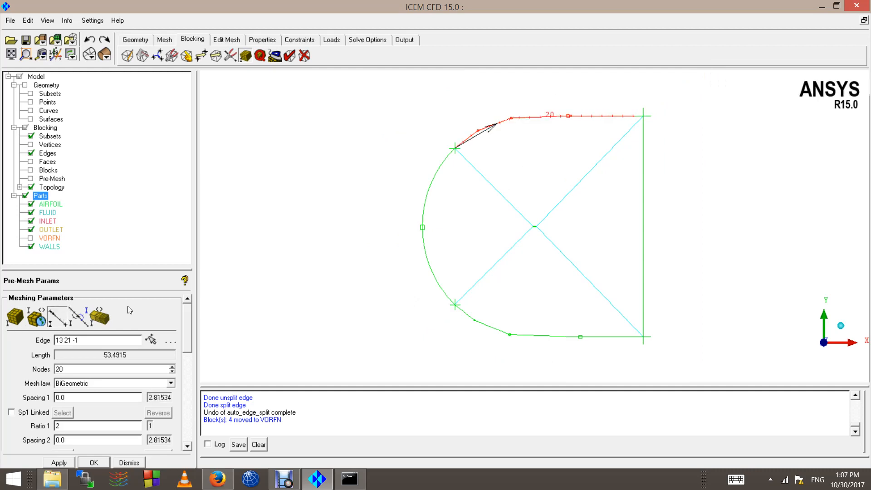
{"action": "left_click", "coordinate": [151, 339]}
{"action": "left_click", "coordinate": [644, 289]}
{"action": "left_click", "coordinate": [59, 313]}
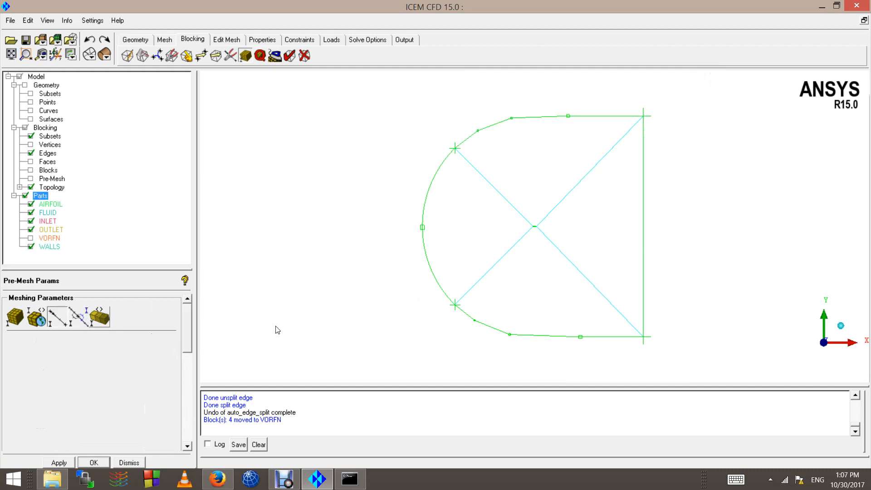
Step: Toggle the internal blocking edges off and back on to locate the diagonal edge
{"action": "scroll", "coordinate": [497, 262], "scroll_direction": "up", "scroll_amount": 4}
{"action": "scroll", "coordinate": [476, 270], "scroll_direction": "up", "scroll_amount": 5}
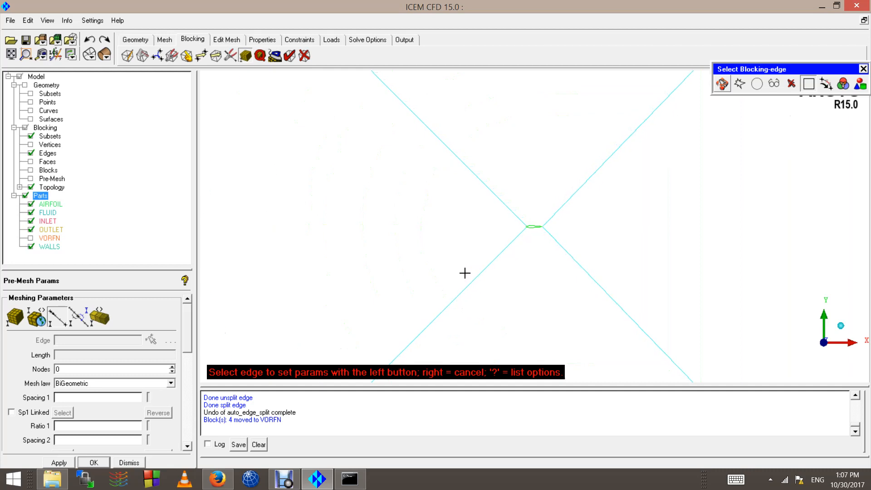
{"action": "right_click", "coordinate": [463, 267]}
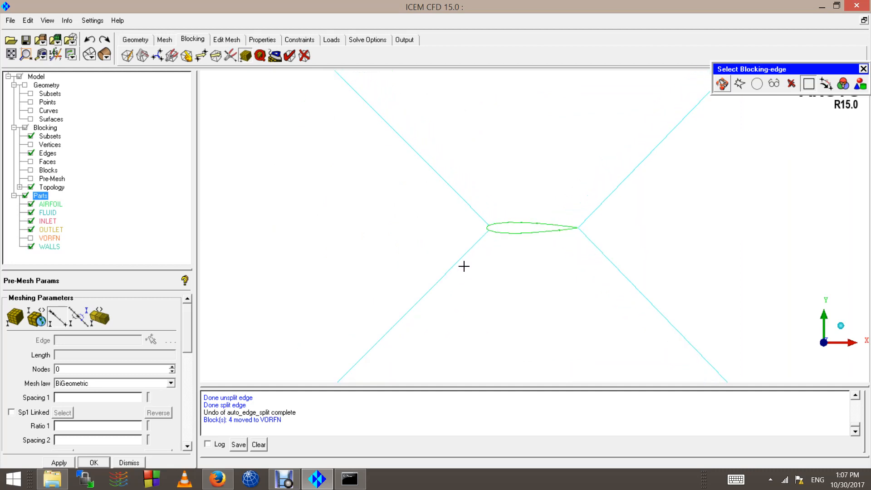
{"action": "scroll", "coordinate": [50, 154], "scroll_direction": "down", "scroll_amount": 4}
{"action": "right_click", "coordinate": [46, 155]}
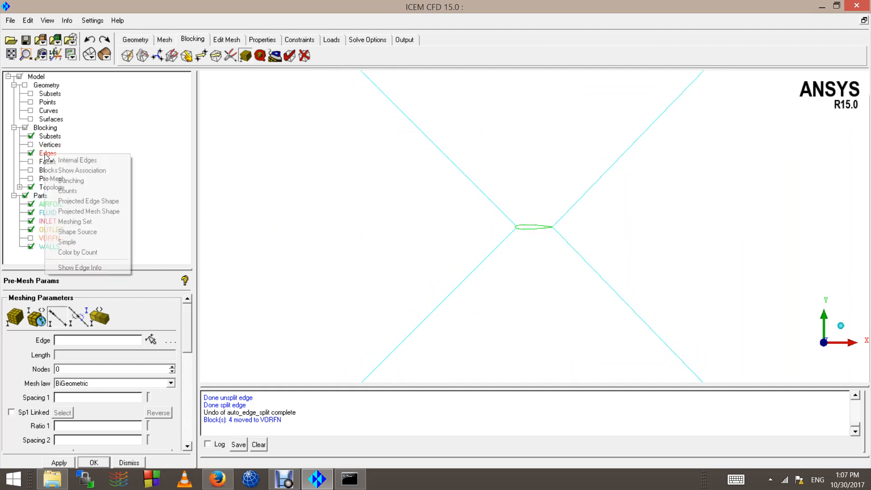
{"action": "left_click", "coordinate": [69, 161]}
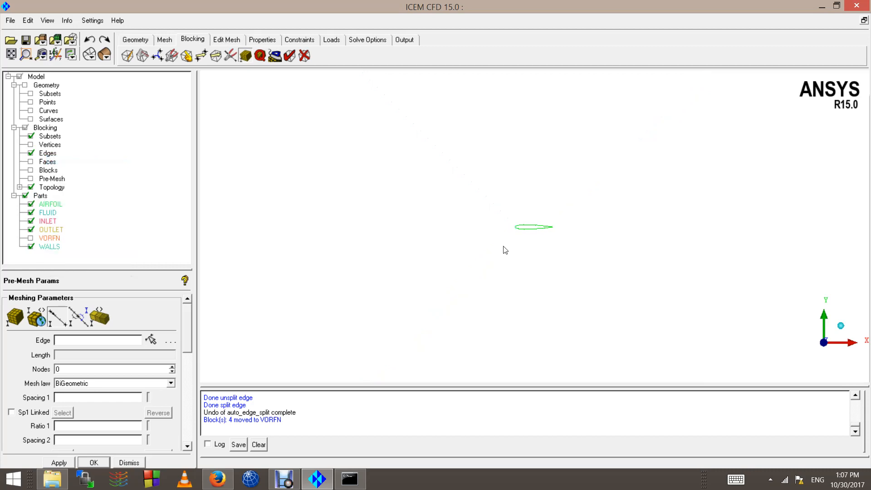
{"action": "scroll", "coordinate": [501, 252], "scroll_direction": "up", "scroll_amount": 5}
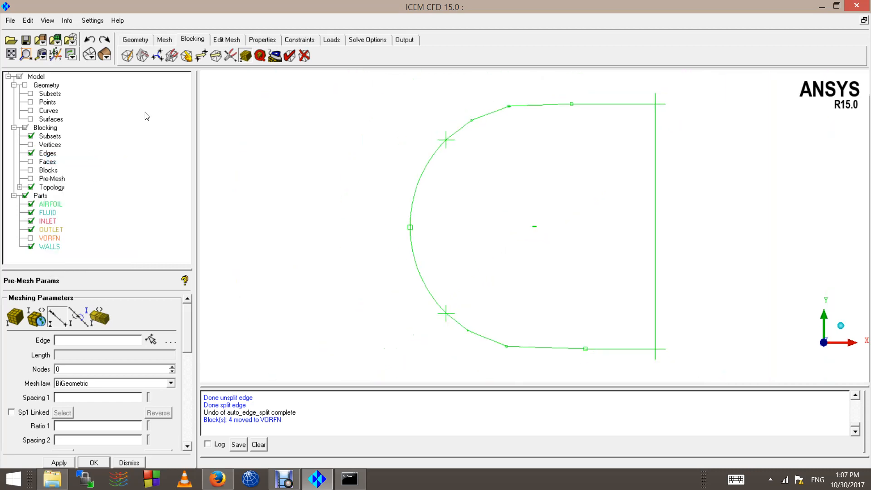
{"action": "right_click", "coordinate": [46, 155]}
{"action": "left_click", "coordinate": [63, 159]}
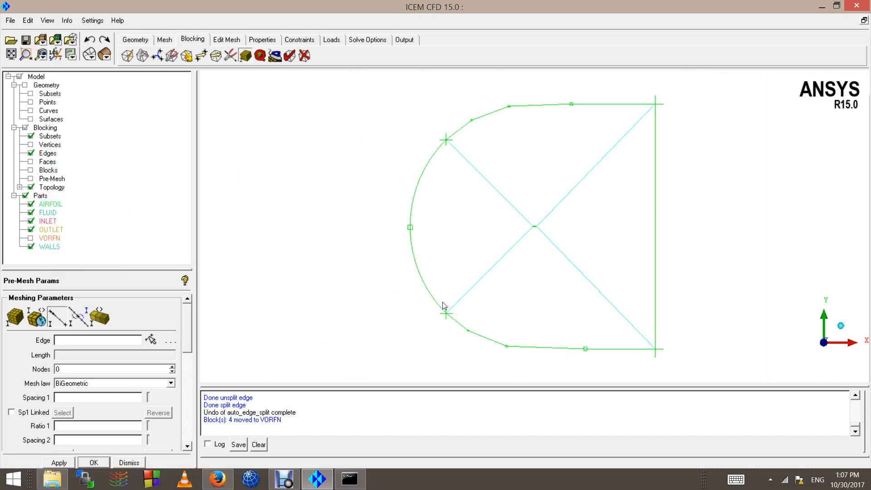
{"action": "scroll", "coordinate": [468, 330], "scroll_direction": "up", "scroll_amount": 3}
{"action": "scroll", "coordinate": [468, 330], "scroll_direction": "down", "scroll_amount": 5}
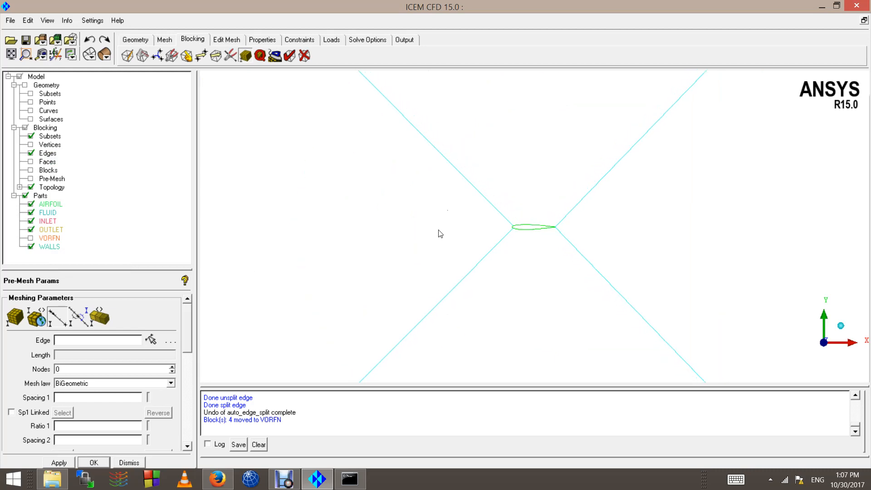
Step: Give the lower-left diagonal edge from the leading edge 20 nodes
{"action": "left_click", "coordinate": [58, 316]}
{"action": "left_click", "coordinate": [447, 286]}
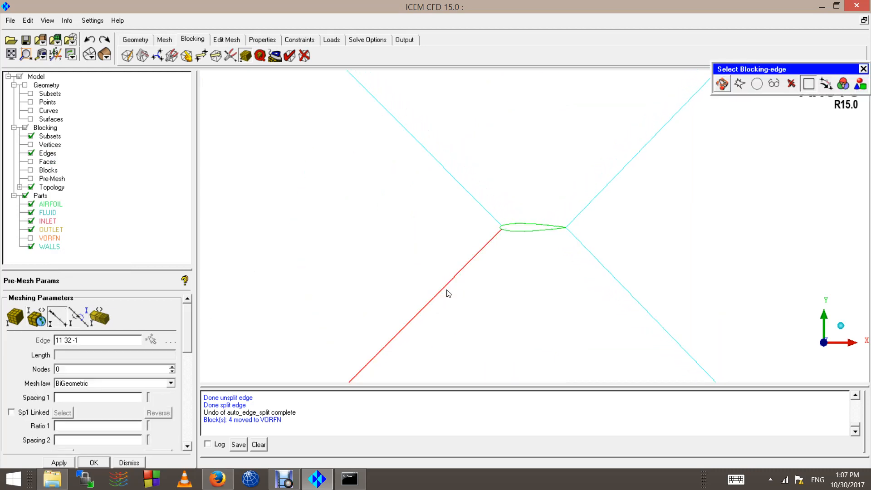
{"action": "left_click", "coordinate": [75, 370]}
{"action": "type", "text": "20"}
{"action": "left_click", "coordinate": [64, 463]}
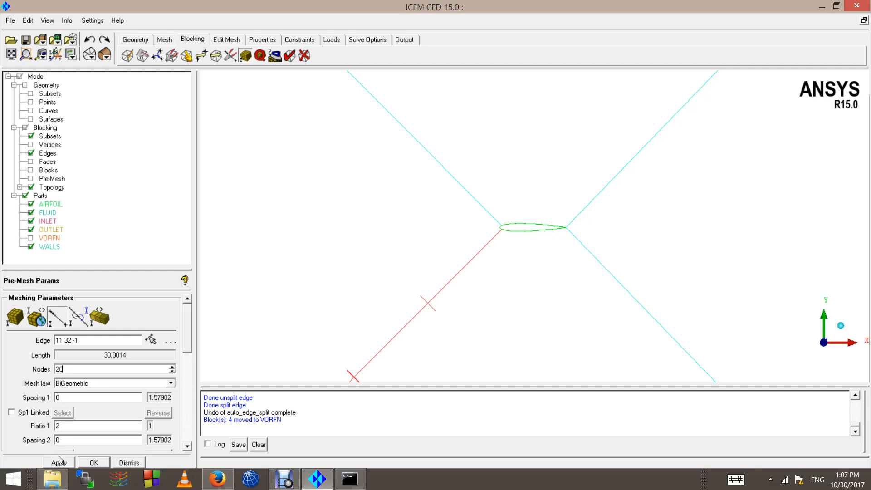
{"action": "scroll", "coordinate": [289, 378], "scroll_direction": "down", "scroll_amount": 4}
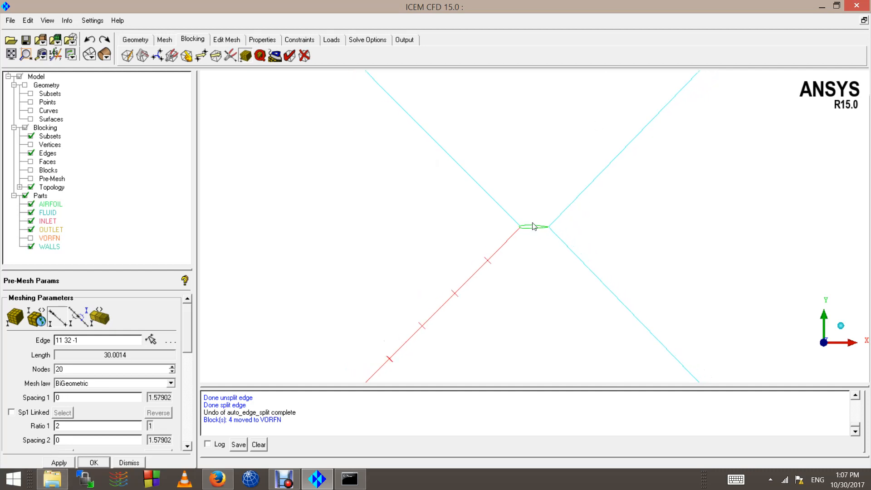
Step: Recompute and inspect the airfoil pre-mesh, then bring up the browser's Y+ calculator
{"action": "left_click", "coordinate": [31, 179]}
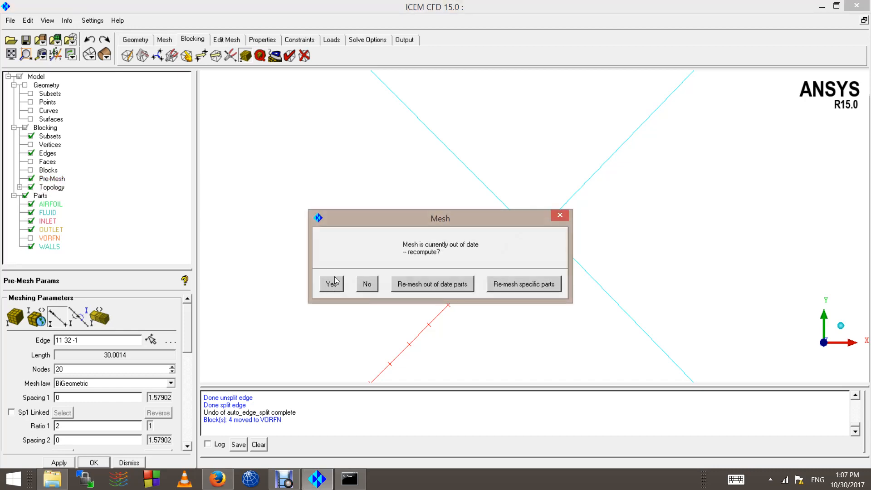
{"action": "left_click", "coordinate": [331, 283]}
{"action": "scroll", "coordinate": [444, 305], "scroll_direction": "down", "scroll_amount": 5}
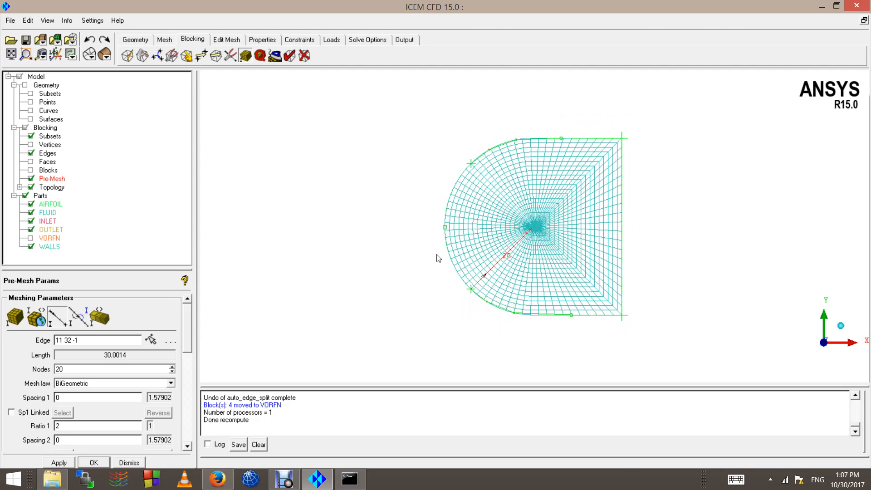
{"action": "scroll", "coordinate": [437, 258], "scroll_direction": "up", "scroll_amount": 2}
{"action": "scroll", "coordinate": [511, 296], "scroll_direction": "up", "scroll_amount": 8}
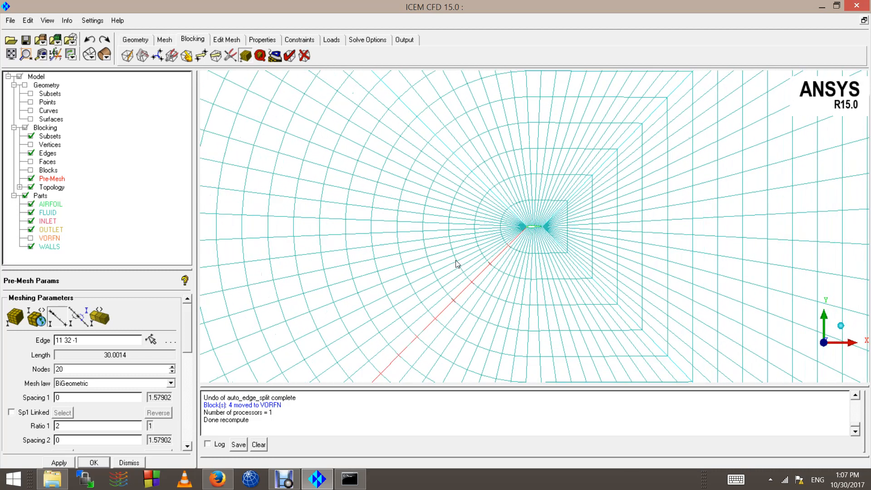
{"action": "scroll", "coordinate": [544, 247], "scroll_direction": "up", "scroll_amount": 10}
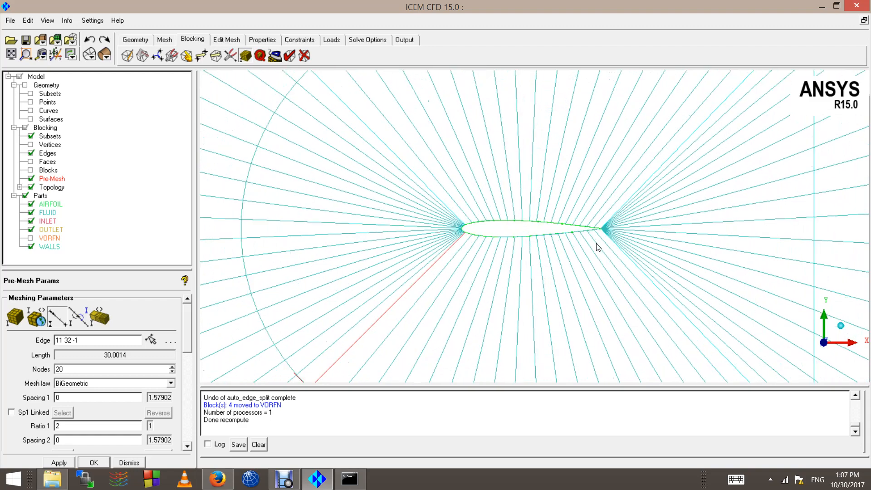
{"action": "scroll", "coordinate": [447, 266], "scroll_direction": "down", "scroll_amount": 10}
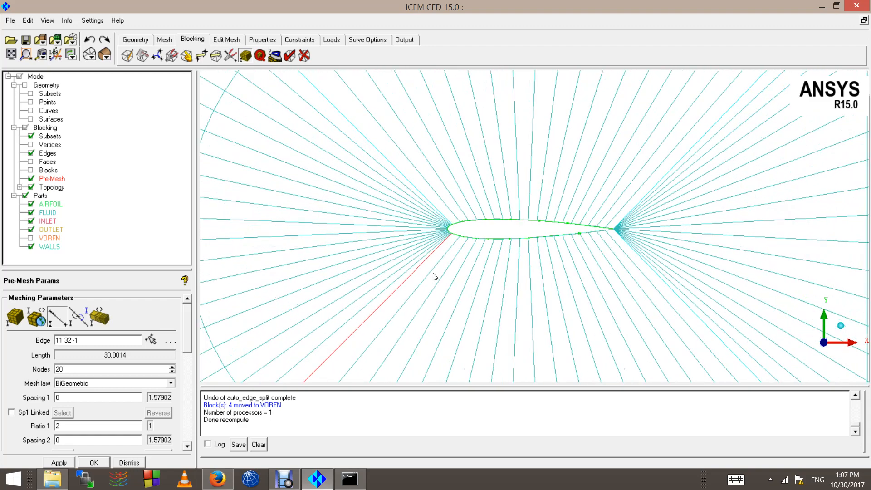
{"action": "scroll", "coordinate": [475, 227], "scroll_direction": "down", "scroll_amount": 10}
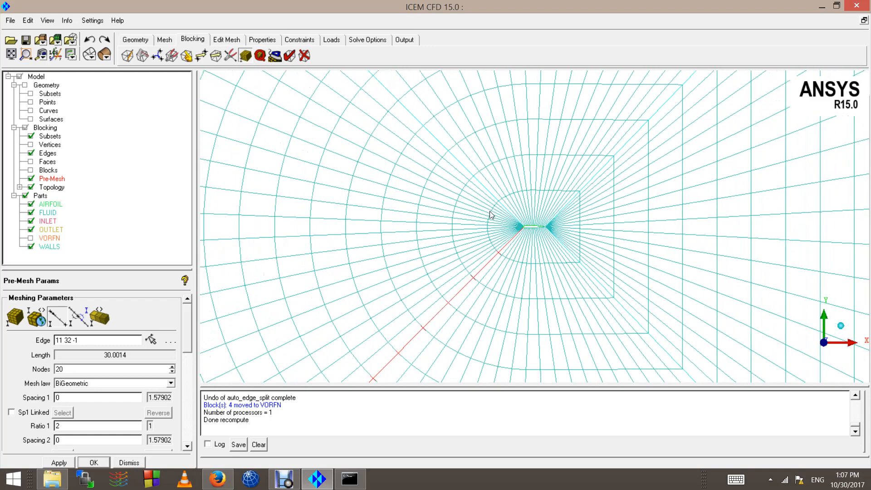
{"action": "scroll", "coordinate": [471, 245], "scroll_direction": "down", "scroll_amount": 3}
{"action": "key", "text": "alt+Tab"}
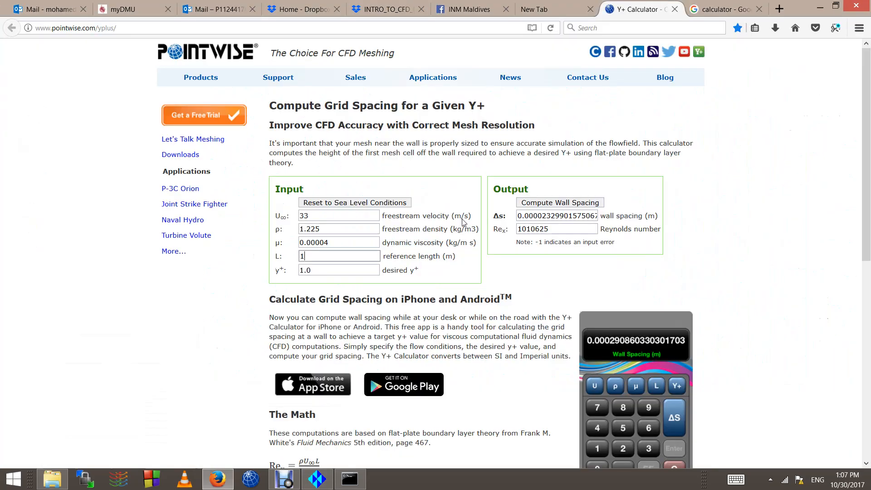
Step: Select the computed 0.0000233 m wall spacing in the Y+ calculator, then return to ICEM CFD
{"action": "left_click", "coordinate": [201, 326]}
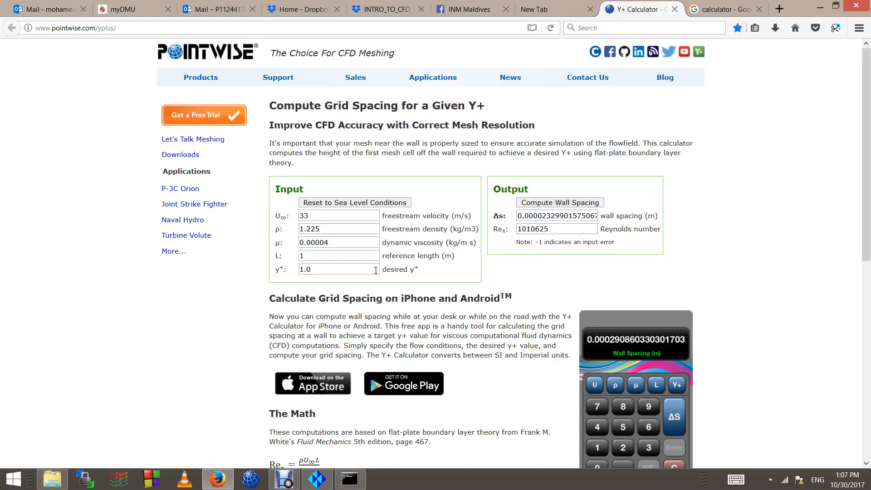
{"action": "double_click", "coordinate": [560, 217]}
{"action": "left_click", "coordinate": [559, 216]}
{"action": "double_click", "coordinate": [535, 216]}
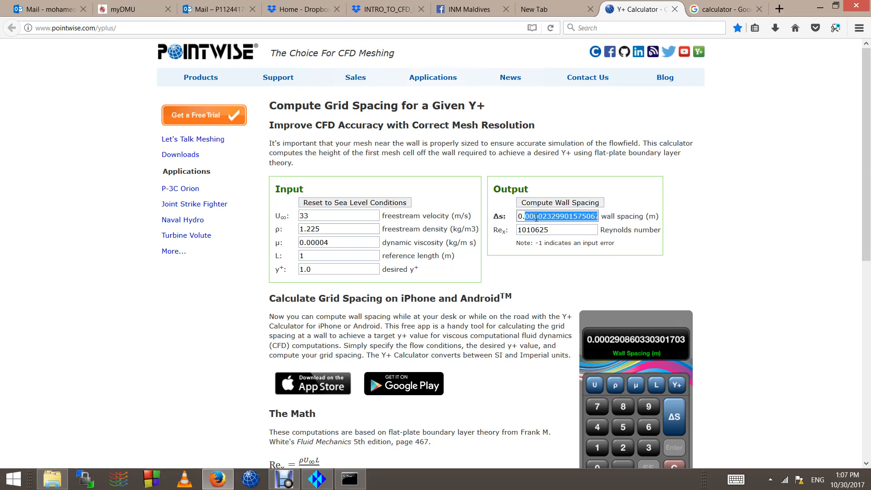
{"action": "left_click", "coordinate": [537, 218]}
{"action": "key", "text": "alt+Tab"}
{"action": "scroll", "coordinate": [466, 229], "scroll_direction": "up", "scroll_amount": 6}
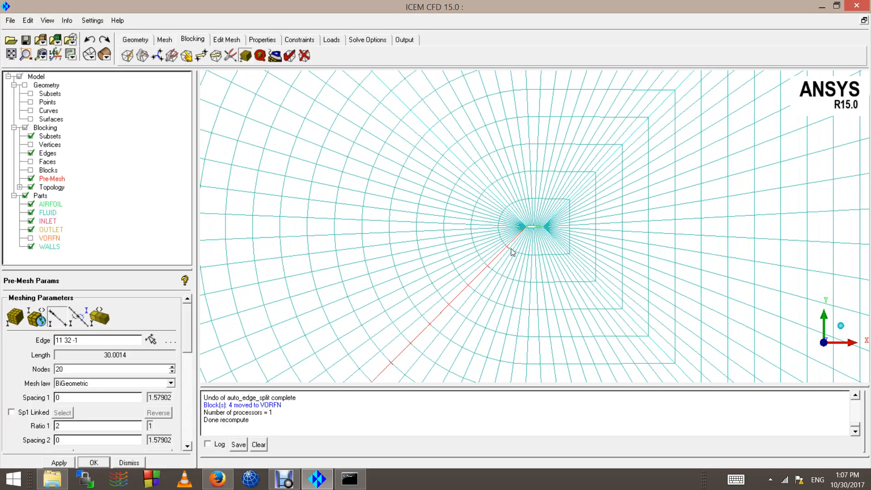
Step: Select the leading 0.000023 of the wall spacing in the Y+ calculator
{"action": "scroll", "coordinate": [507, 238], "scroll_direction": "up", "scroll_amount": 8}
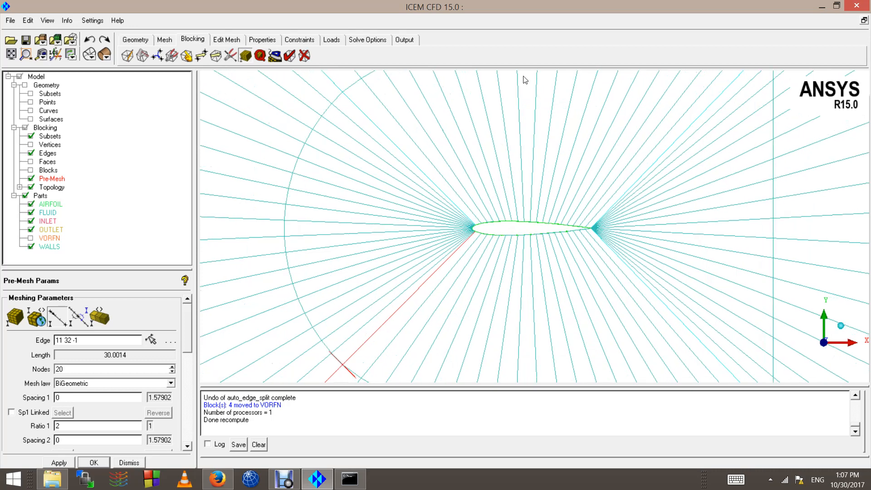
{"action": "scroll", "coordinate": [520, 126], "scroll_direction": "up", "scroll_amount": 3}
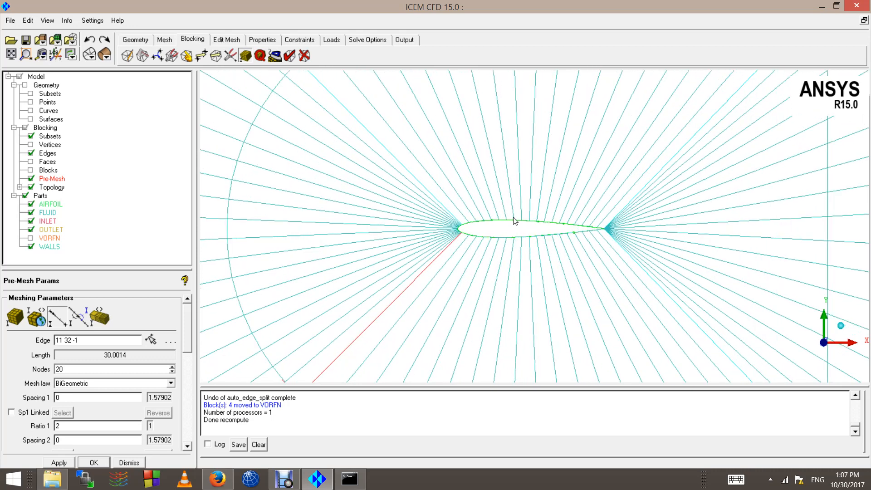
{"action": "scroll", "coordinate": [514, 223], "scroll_direction": "down", "scroll_amount": 5}
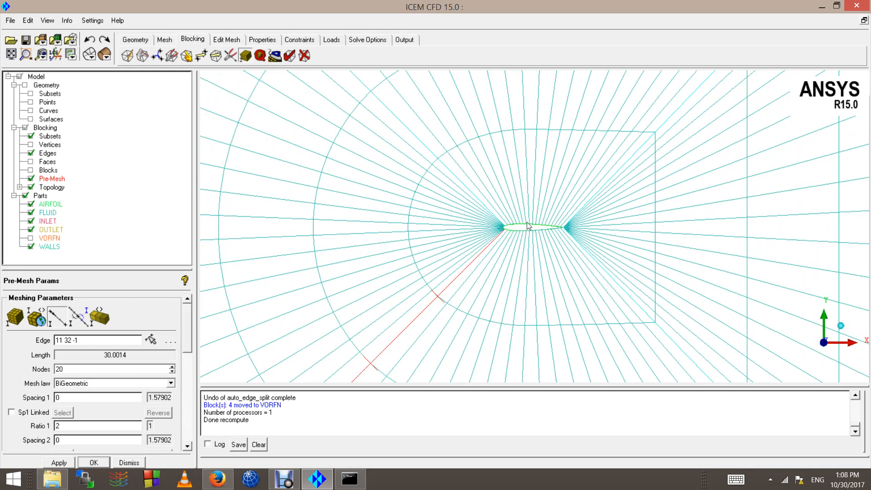
{"action": "key", "text": "alt+Tab"}
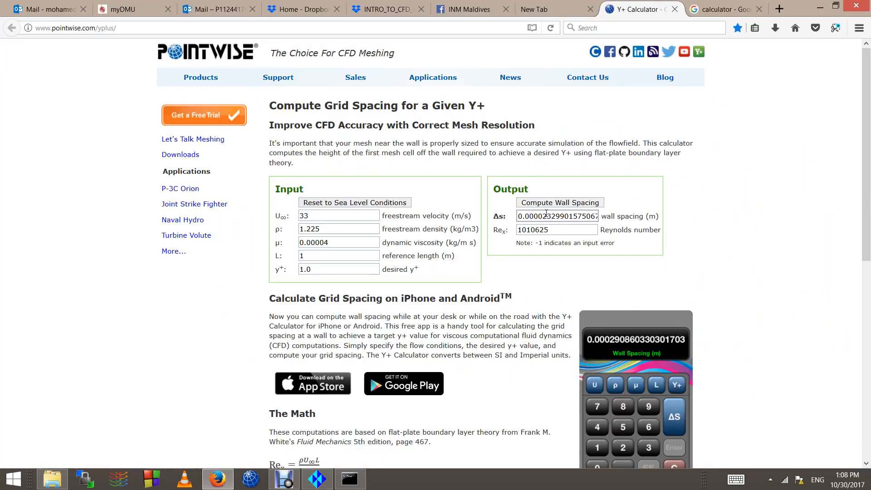
{"action": "double_click", "coordinate": [547, 216]}
{"action": "left_click_drag", "start_coordinate": [550, 216], "coordinate": [498, 214]}
Step: Back in ICEM CFD, start picking the next blocking edge for edge parameters
{"action": "key", "text": "alt+Tab"}
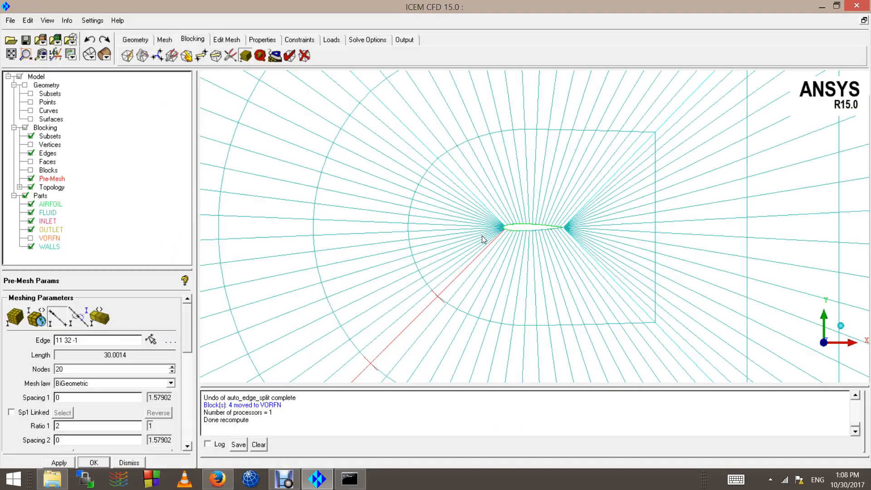
{"action": "scroll", "coordinate": [513, 148], "scroll_direction": "up", "scroll_amount": 3}
{"action": "key", "text": "alt+Tab"}
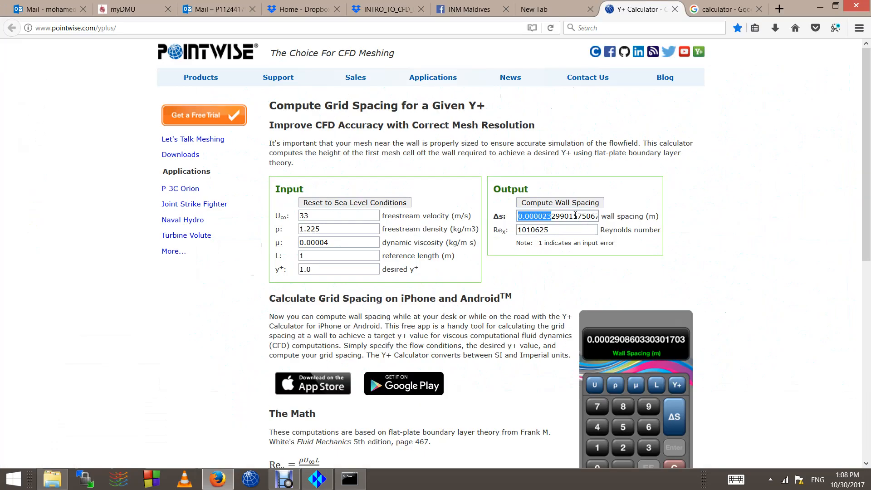
{"action": "key", "text": "alt+Tab"}
{"action": "scroll", "coordinate": [483, 181], "scroll_direction": "down", "scroll_amount": 2}
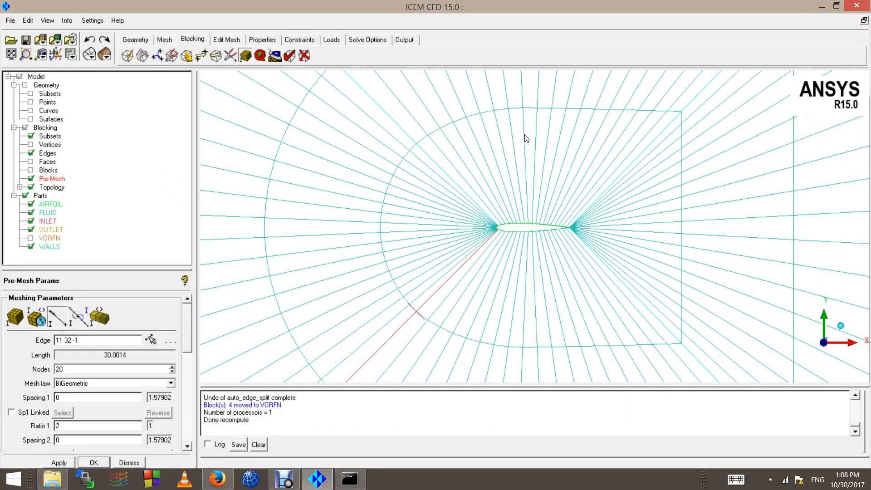
{"action": "left_click", "coordinate": [57, 317]}
{"action": "scroll", "coordinate": [467, 227], "scroll_direction": "down", "scroll_amount": 3}
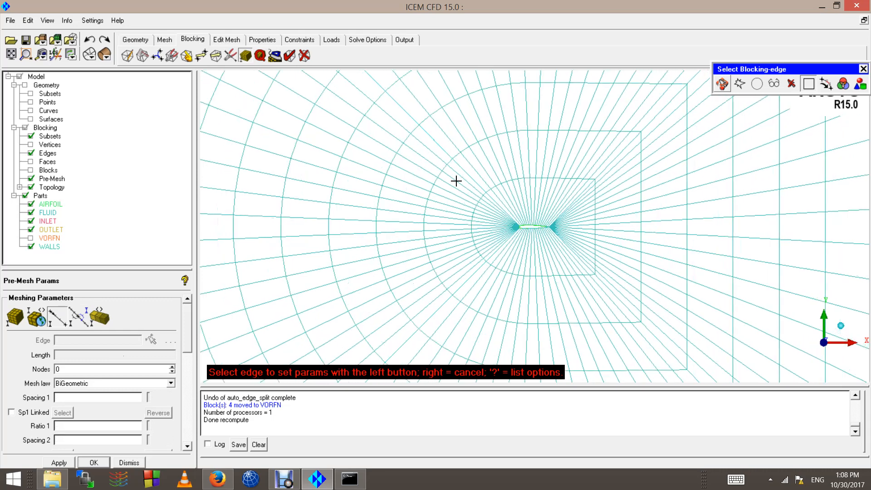
Step: Hide the pre-mesh, load diagonal edge 13 33 -1, and enable copying to all parallel edges
{"action": "scroll", "coordinate": [456, 181], "scroll_direction": "down", "scroll_amount": 4}
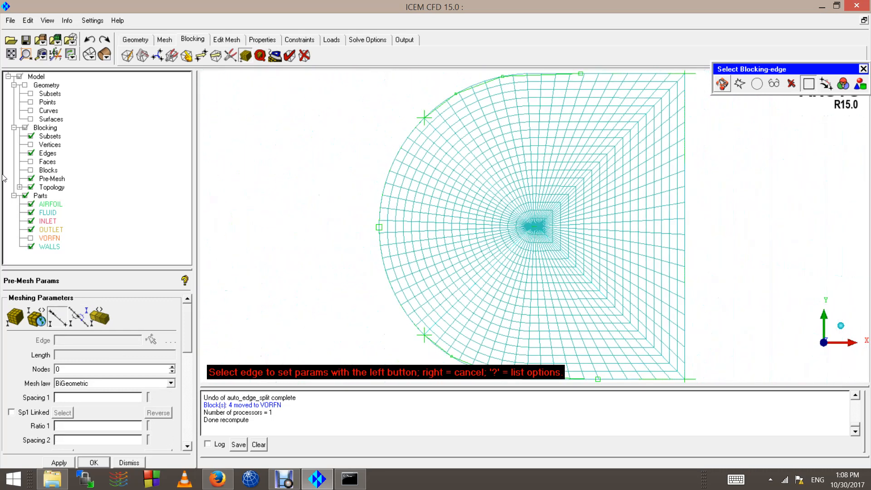
{"action": "left_click", "coordinate": [30, 178]}
{"action": "left_click", "coordinate": [472, 183]}
{"action": "middle_click", "coordinate": [472, 183]}
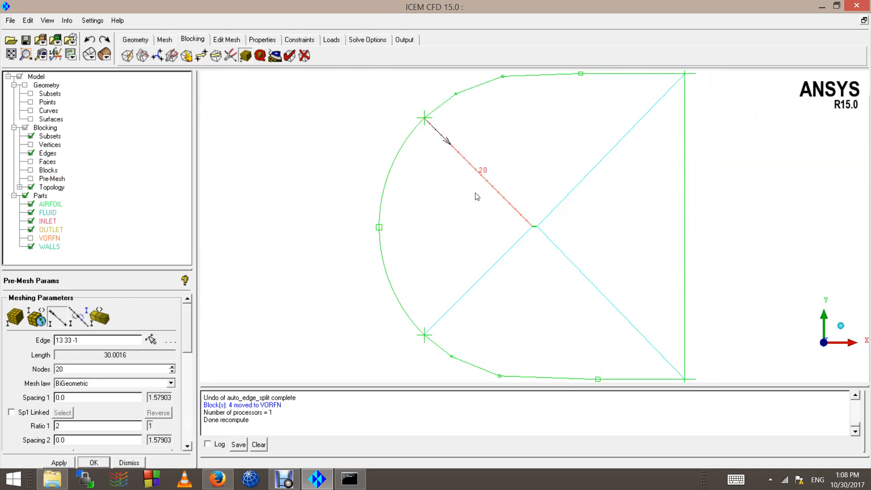
{"action": "scroll", "coordinate": [477, 195], "scroll_direction": "up", "scroll_amount": 3}
{"action": "left_click_drag", "start_coordinate": [188, 335], "coordinate": [186, 391]}
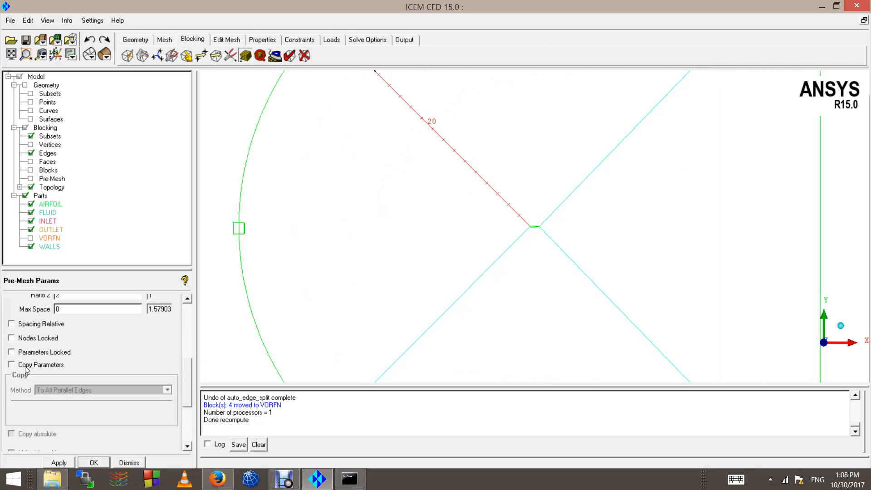
{"action": "left_click", "coordinate": [11, 364]}
Step: Give the diagonal edges 20 nodes, BiGeometric law and ratio 2
{"action": "scroll", "coordinate": [521, 334], "scroll_direction": "down", "scroll_amount": 5}
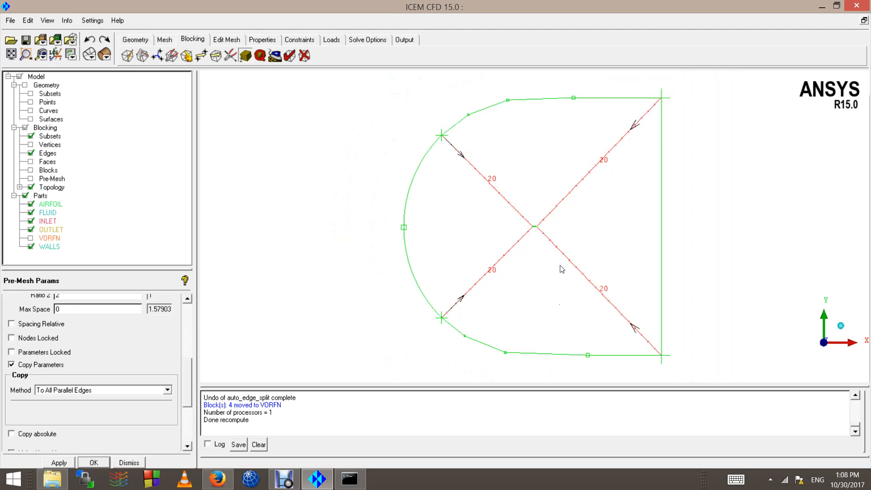
{"action": "scroll", "coordinate": [562, 268], "scroll_direction": "down", "scroll_amount": 1}
{"action": "left_click_drag", "start_coordinate": [186, 389], "coordinate": [203, 346]}
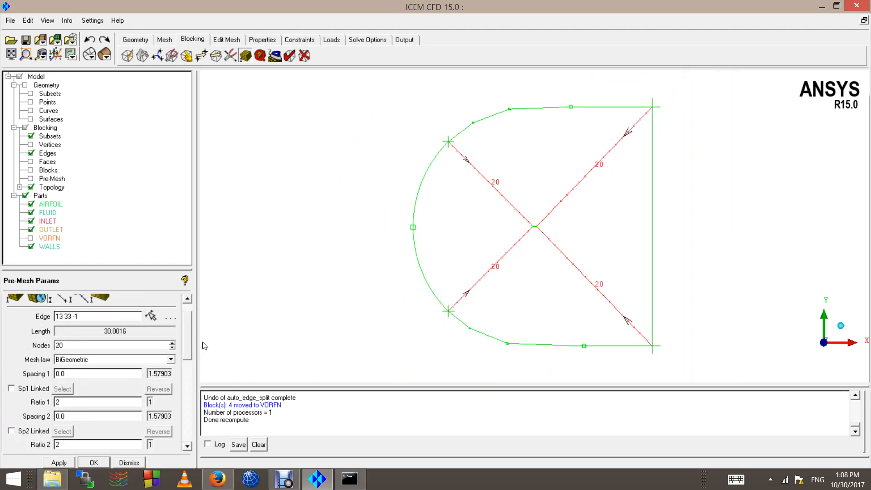
{"action": "left_click", "coordinate": [69, 347]}
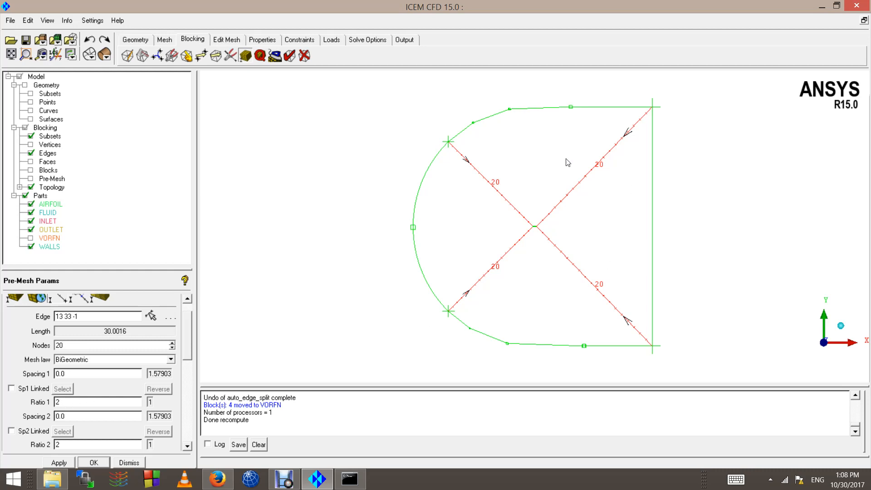
{"action": "scroll", "coordinate": [518, 224], "scroll_direction": "up", "scroll_amount": 5}
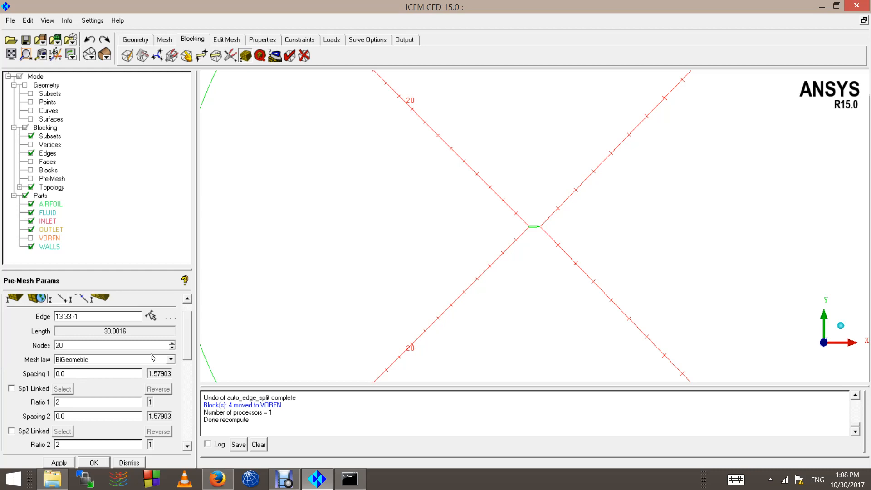
{"action": "scroll", "coordinate": [589, 221], "scroll_direction": "down", "scroll_amount": 5}
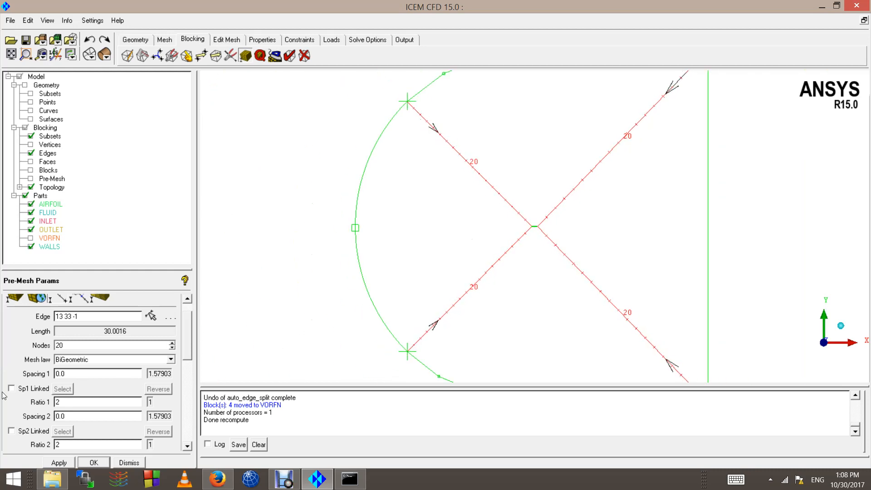
{"action": "scroll", "coordinate": [413, 166], "scroll_direction": "down", "scroll_amount": 1}
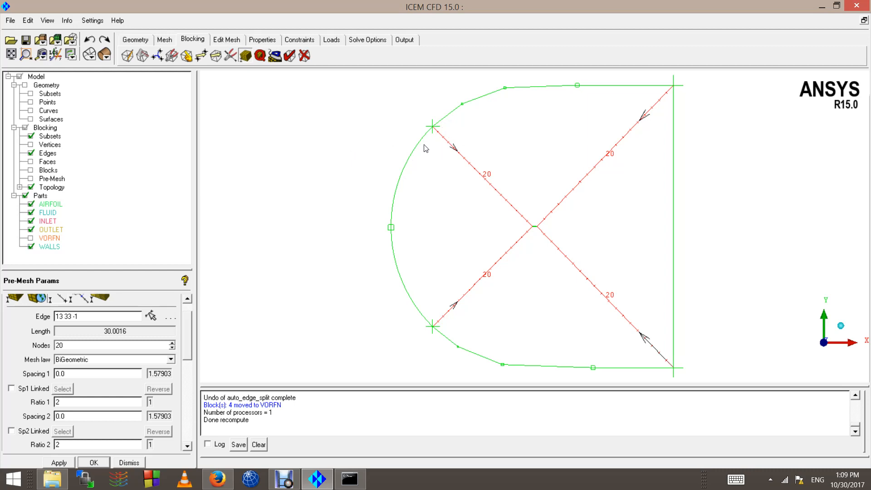
{"action": "scroll", "coordinate": [393, 144], "scroll_direction": "up", "scroll_amount": 3}
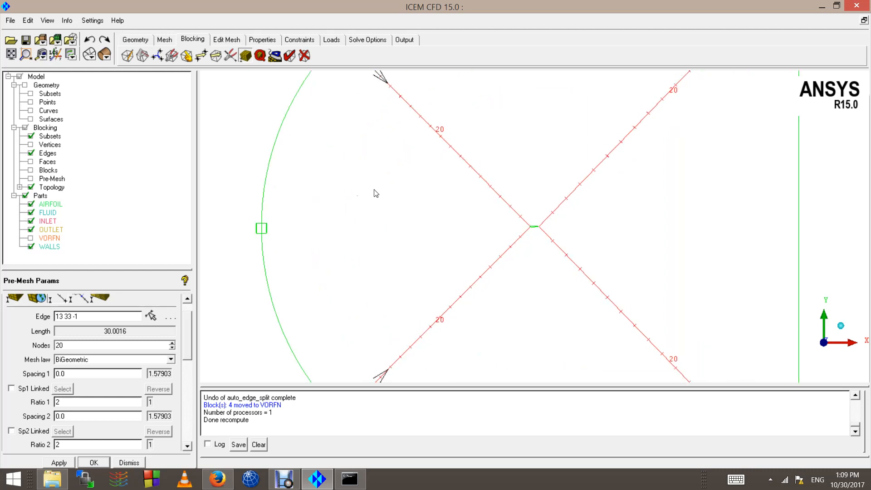
{"action": "scroll", "coordinate": [484, 231], "scroll_direction": "up", "scroll_amount": 6}
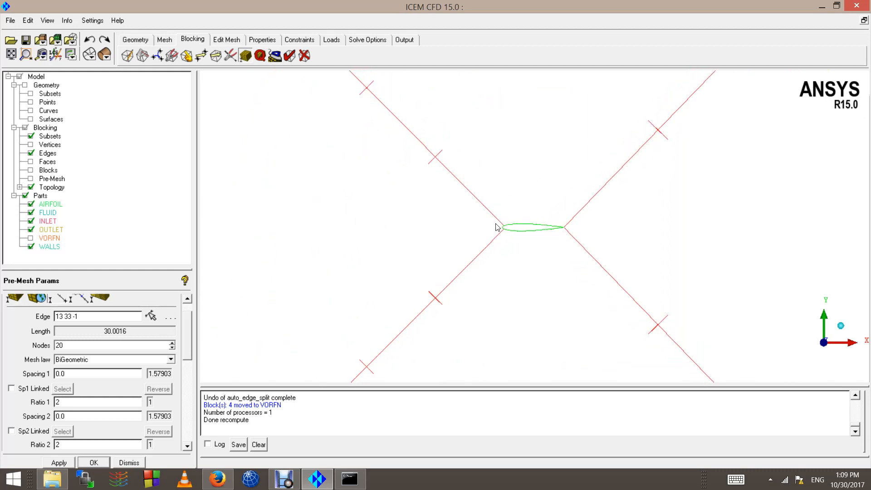
Step: Check the Y+ calculator and bring the Spacing 2 field into view in Edge Params
{"action": "scroll", "coordinate": [495, 227], "scroll_direction": "up", "scroll_amount": 4}
{"action": "key", "text": "alt+Tab"}
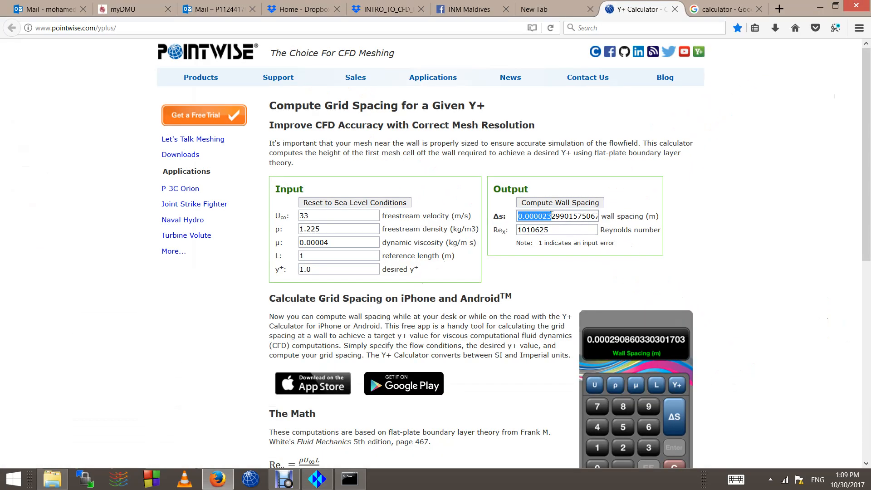
{"action": "key", "text": "alt+Tab"}
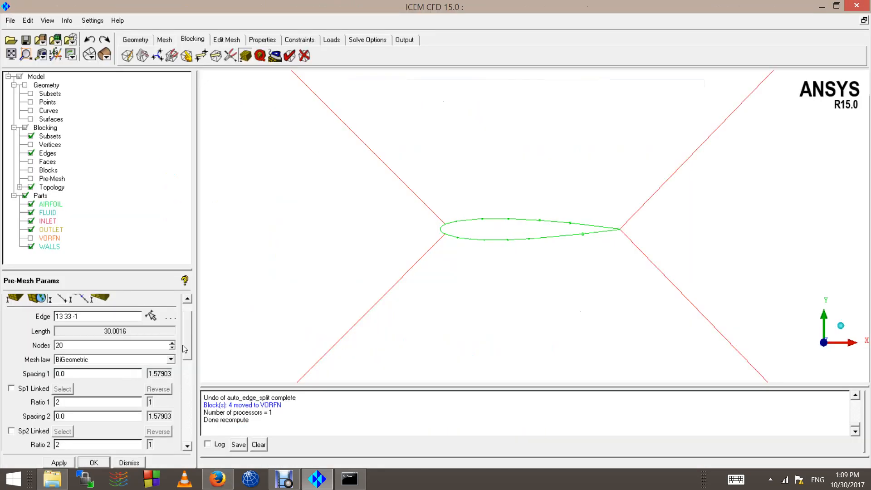
{"action": "left_click_drag", "start_coordinate": [184, 349], "coordinate": [186, 365]}
{"action": "scroll", "coordinate": [480, 237], "scroll_direction": "down", "scroll_amount": 5}
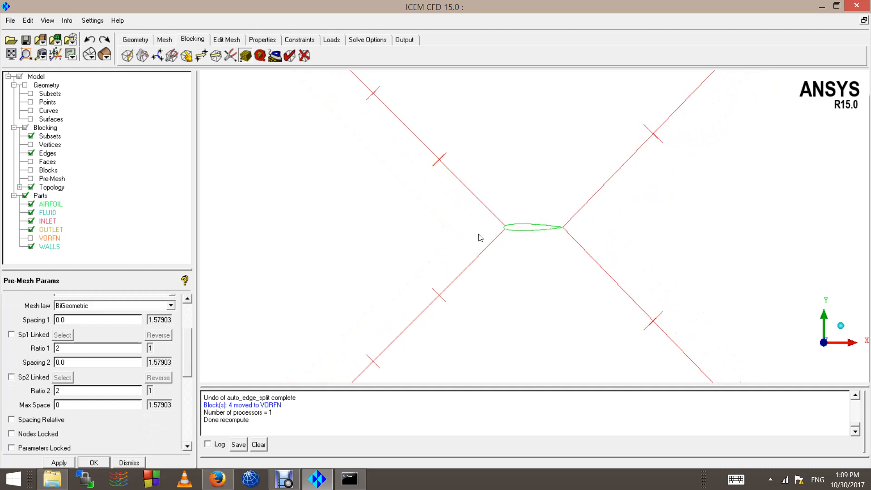
{"action": "scroll", "coordinate": [477, 251], "scroll_direction": "down", "scroll_amount": 6}
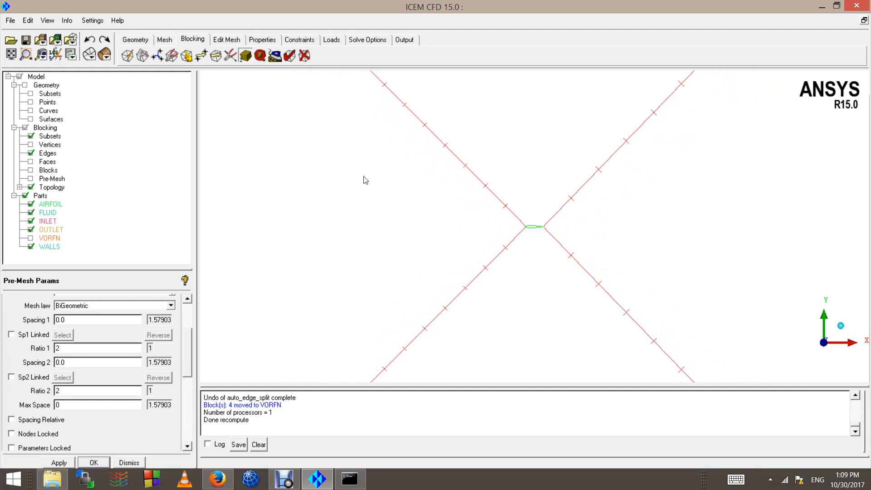
{"action": "scroll", "coordinate": [389, 107], "scroll_direction": "down", "scroll_amount": 2}
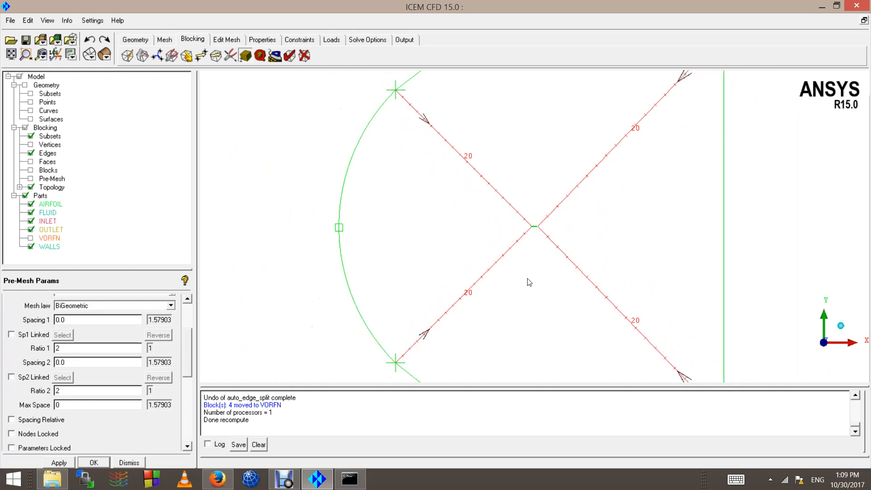
{"action": "scroll", "coordinate": [508, 236], "scroll_direction": "up", "scroll_amount": 7}
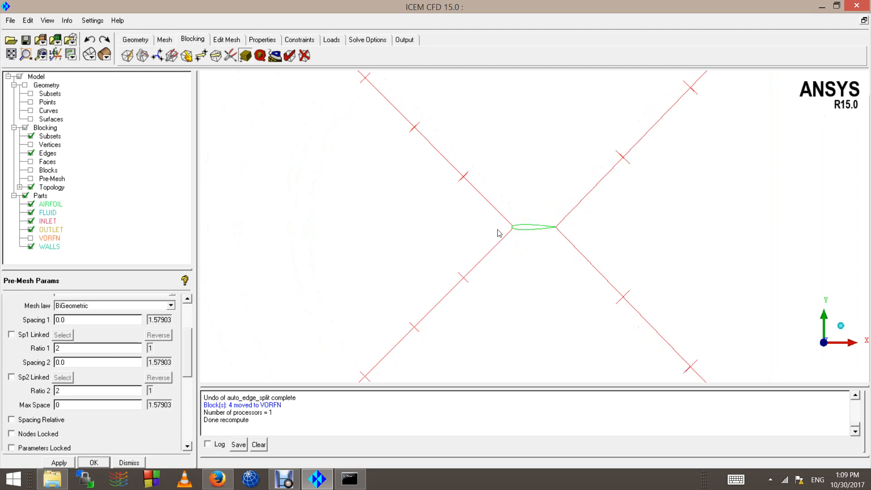
{"action": "scroll", "coordinate": [469, 242], "scroll_direction": "up", "scroll_amount": 5}
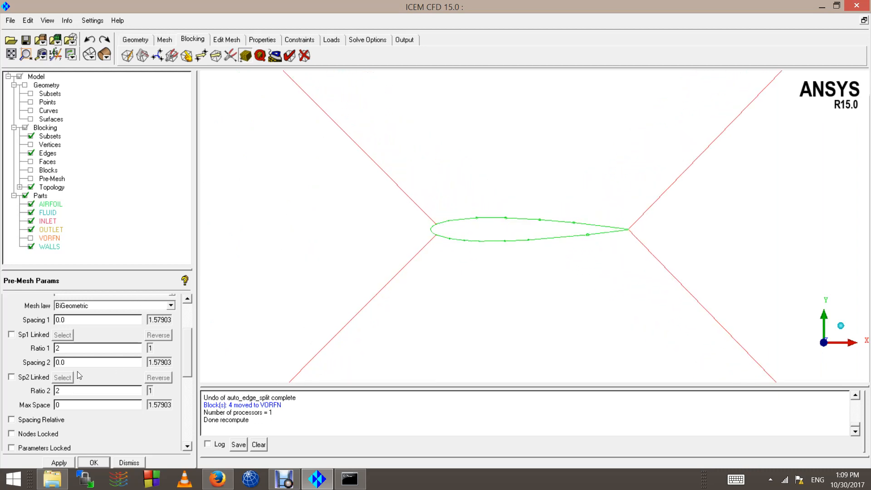
Step: Paste the 0.000023 wall spacing into Spacing 2 and apply it to the diagonal edges
{"action": "left_click_drag", "start_coordinate": [76, 364], "coordinate": [10, 355]}
{"action": "key", "text": "alt+Tab"}
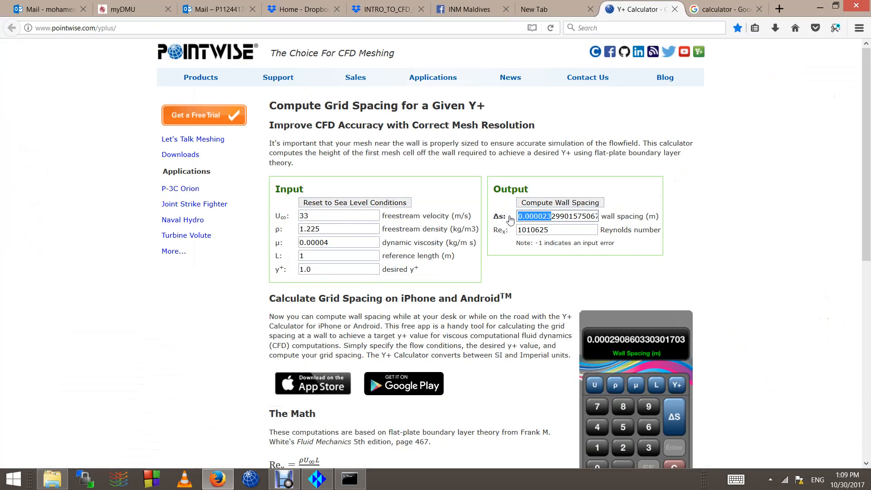
{"action": "left_click_drag", "start_coordinate": [552, 216], "coordinate": [484, 216]}
{"action": "key", "text": "ctrl+c"}
{"action": "key", "text": "alt+Tab"}
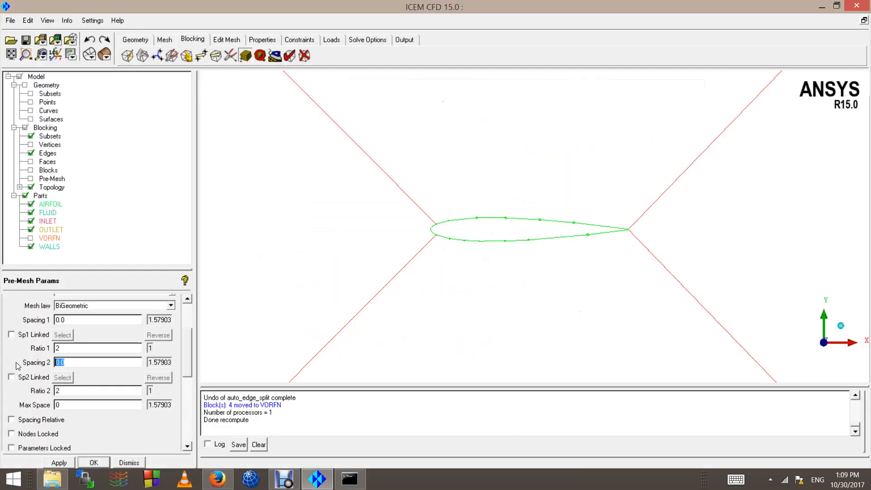
{"action": "key", "text": "ctrl+v"}
{"action": "left_click", "coordinate": [71, 459]}
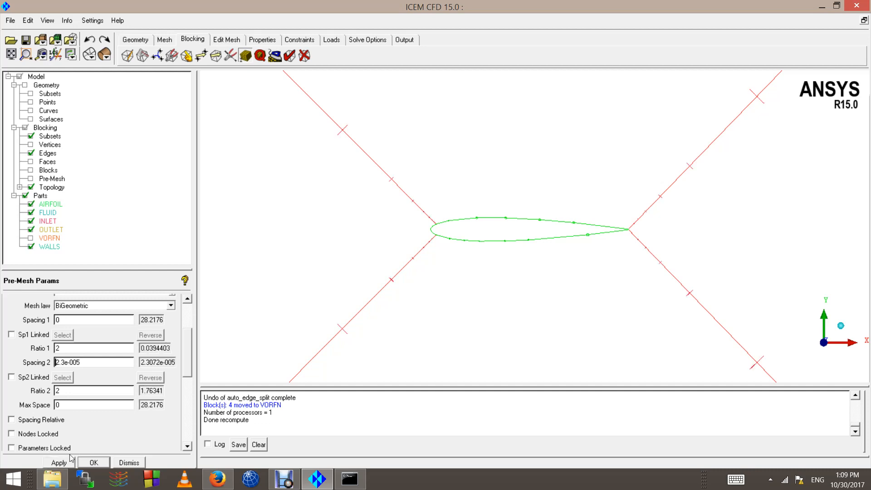
Step: Turn the pre-mesh display back on
{"action": "scroll", "coordinate": [326, 236], "scroll_direction": "up", "scroll_amount": 6}
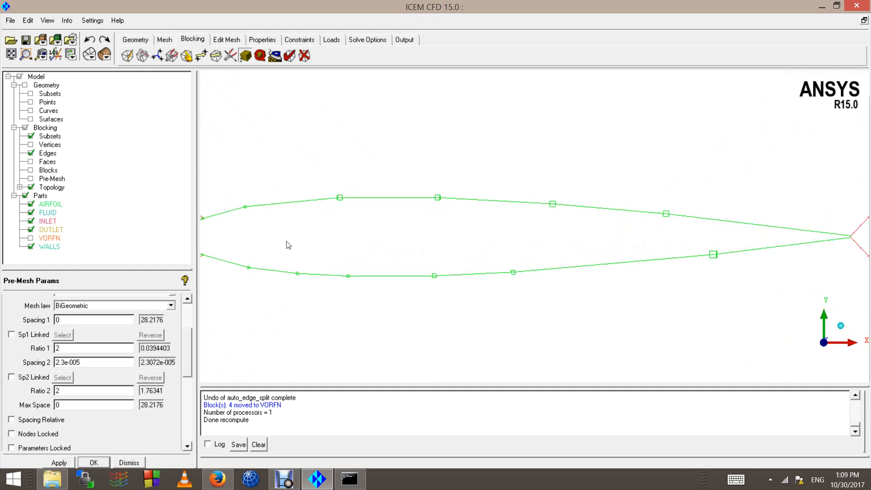
{"action": "scroll", "coordinate": [349, 255], "scroll_direction": "up", "scroll_amount": 3}
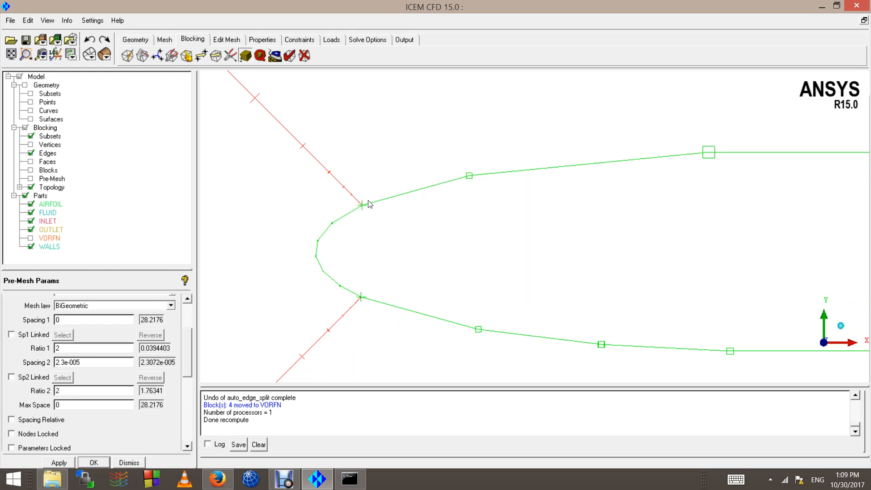
{"action": "scroll", "coordinate": [412, 213], "scroll_direction": "down", "scroll_amount": 3}
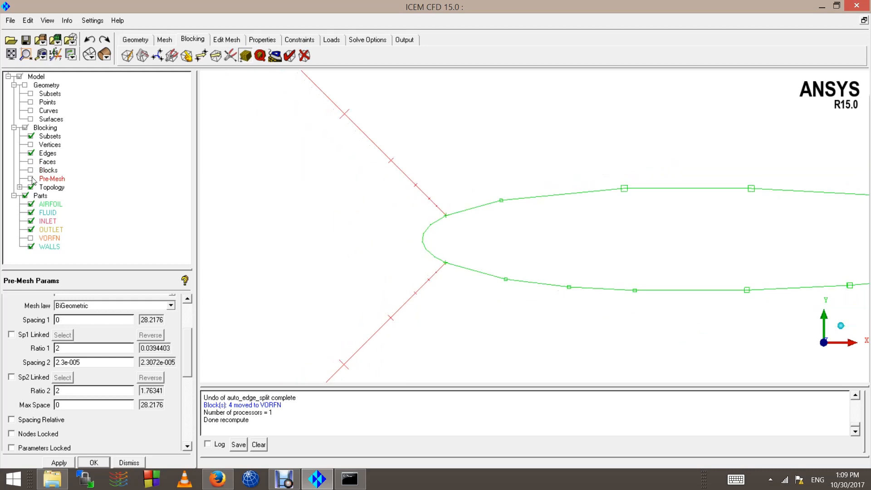
{"action": "left_click", "coordinate": [31, 178]}
Step: Recompute the pre-mesh and zoom around the leading edge to check the thin wall layers
{"action": "left_click", "coordinate": [331, 284]}
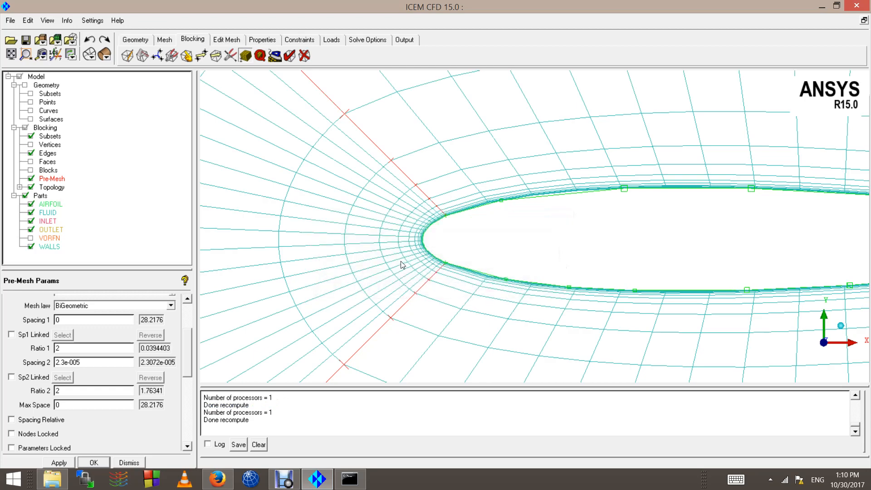
{"action": "scroll", "coordinate": [478, 233], "scroll_direction": "up", "scroll_amount": 5}
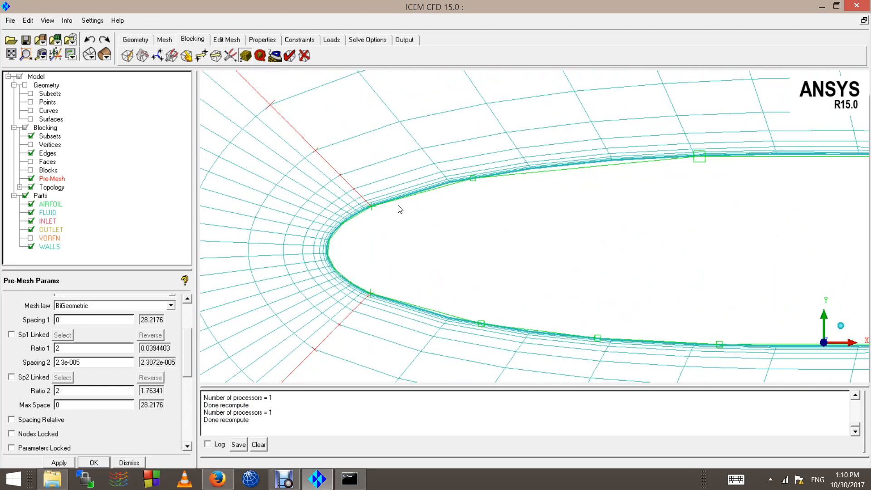
{"action": "scroll", "coordinate": [348, 182], "scroll_direction": "up", "scroll_amount": 3}
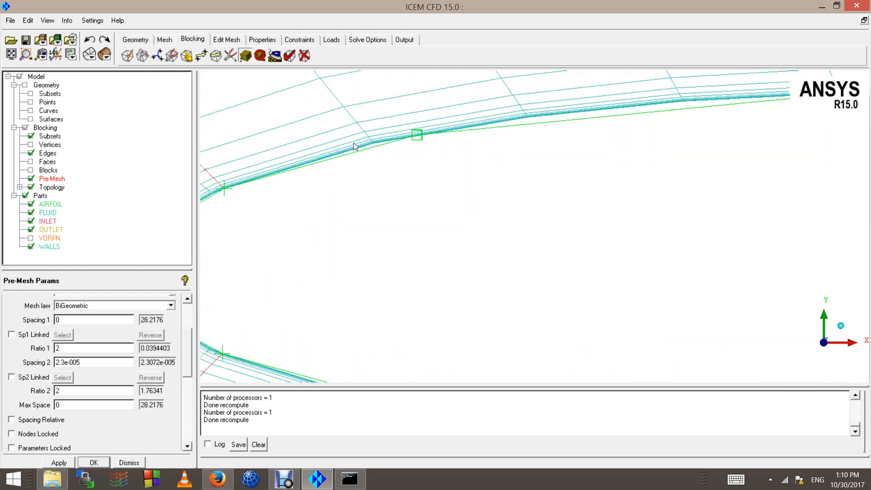
{"action": "scroll", "coordinate": [398, 231], "scroll_direction": "down", "scroll_amount": 3}
{"action": "scroll", "coordinate": [376, 247], "scroll_direction": "up", "scroll_amount": 2}
{"action": "scroll", "coordinate": [320, 275], "scroll_direction": "down", "scroll_amount": 3}
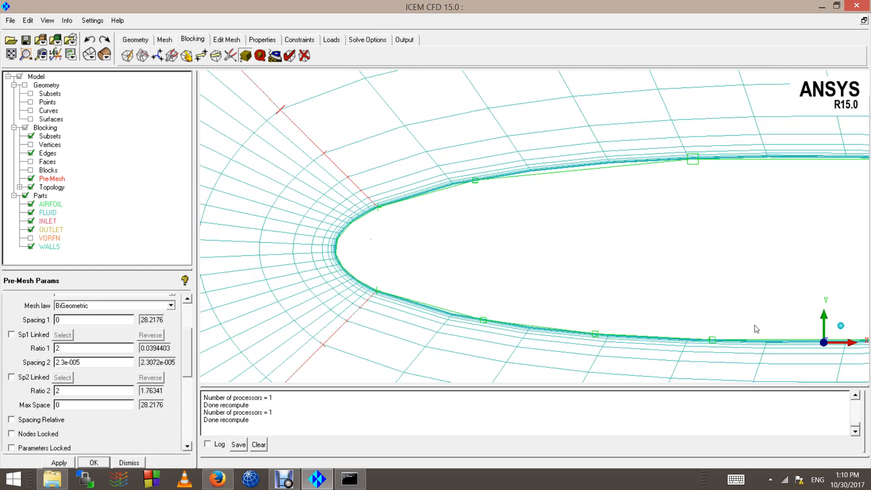
{"action": "scroll", "coordinate": [742, 332], "scroll_direction": "down", "scroll_amount": 8}
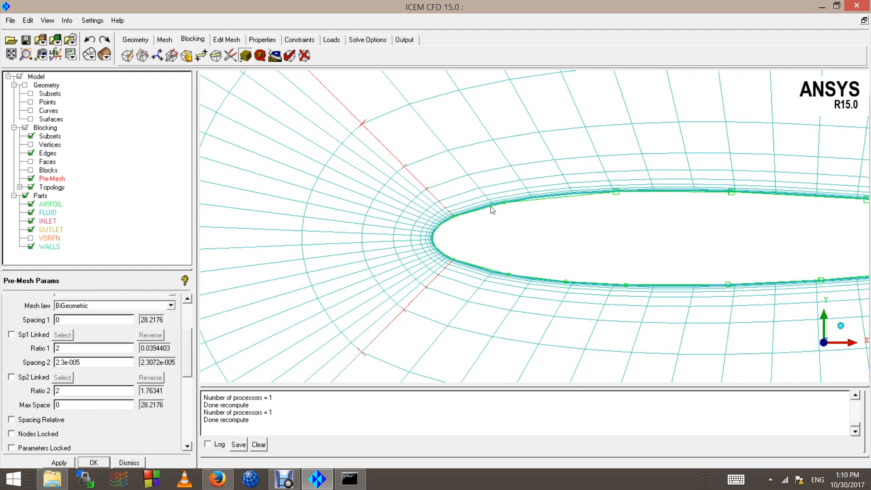
{"action": "scroll", "coordinate": [583, 265], "scroll_direction": "down", "scroll_amount": 8}
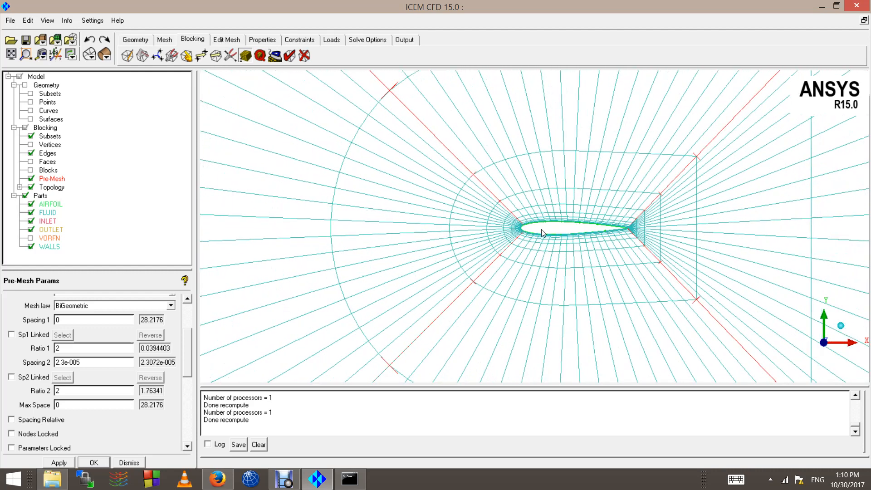
{"action": "scroll", "coordinate": [540, 210], "scroll_direction": "down", "scroll_amount": 8}
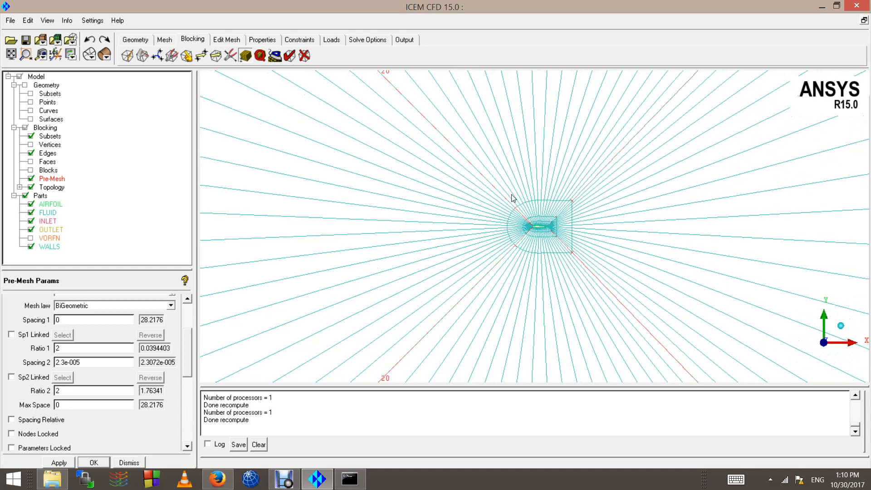
{"action": "scroll", "coordinate": [490, 229], "scroll_direction": "up", "scroll_amount": 8}
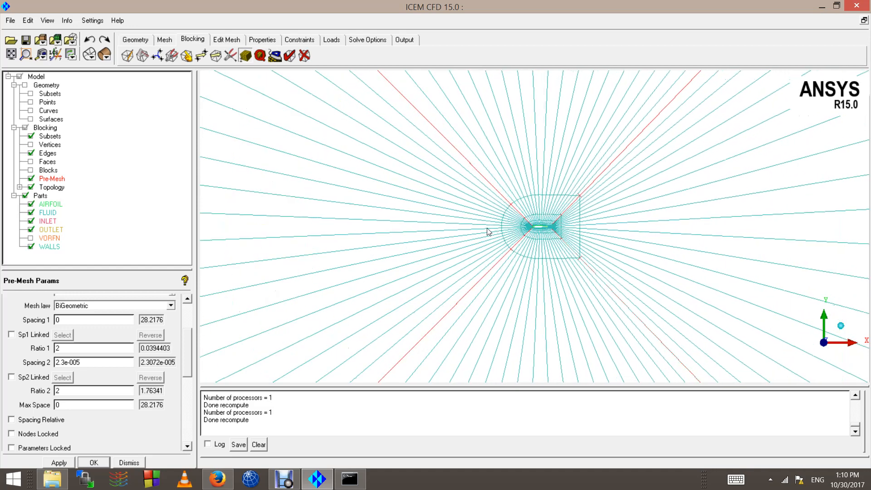
{"action": "scroll", "coordinate": [480, 232], "scroll_direction": "up", "scroll_amount": 5}
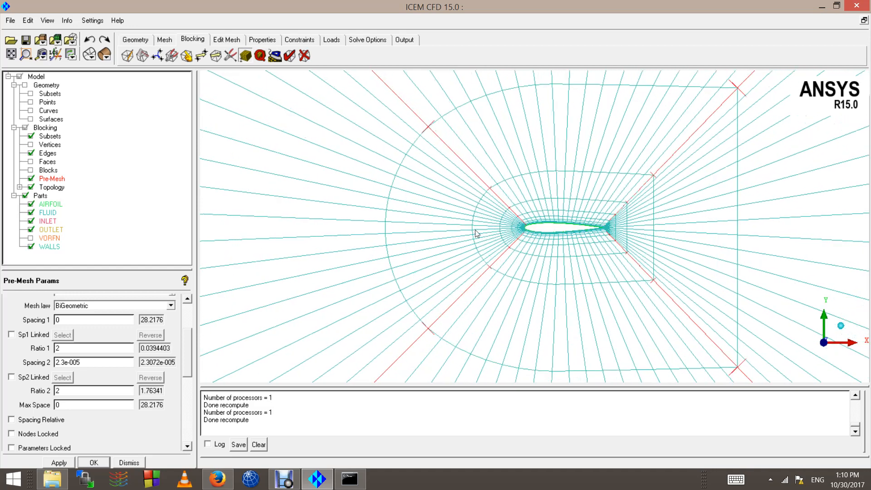
{"action": "scroll", "coordinate": [467, 233], "scroll_direction": "up", "scroll_amount": 3}
{"action": "scroll", "coordinate": [464, 234], "scroll_direction": "up", "scroll_amount": 5}
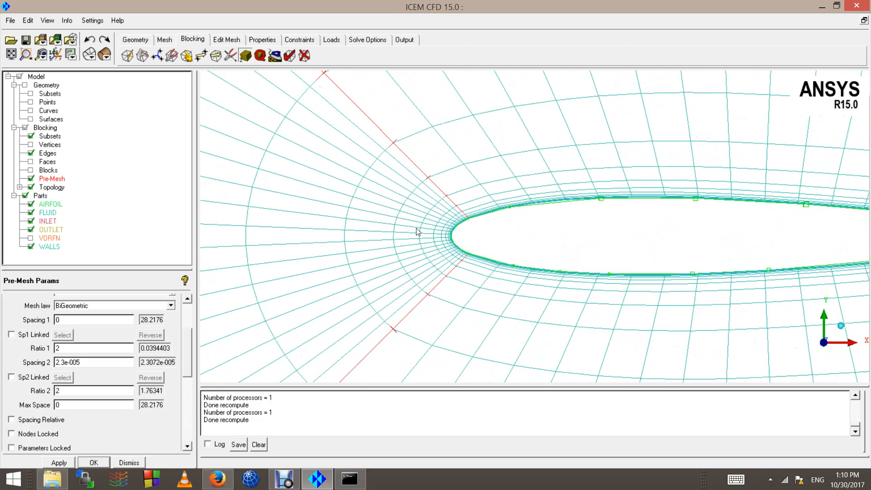
{"action": "scroll", "coordinate": [352, 245], "scroll_direction": "up", "scroll_amount": 3}
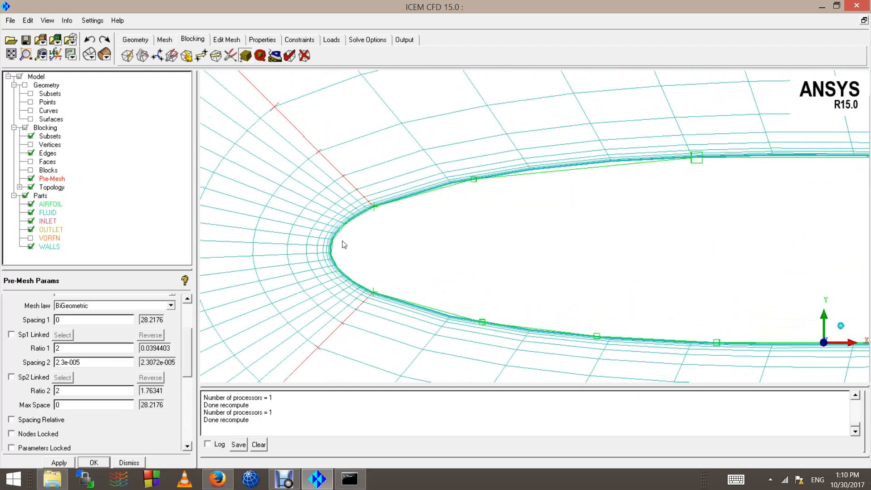
Step: Close the current edge's settings and bring up the meshing parameter choices
{"action": "scroll", "coordinate": [383, 206], "scroll_direction": "up", "scroll_amount": 3}
{"action": "scroll", "coordinate": [375, 174], "scroll_direction": "down", "scroll_amount": 3}
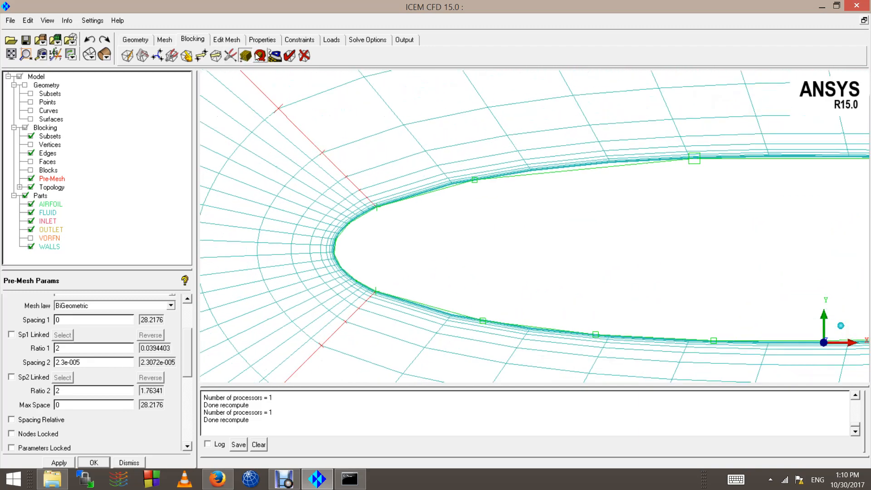
{"action": "left_click", "coordinate": [258, 55]}
{"action": "left_click", "coordinate": [63, 319]}
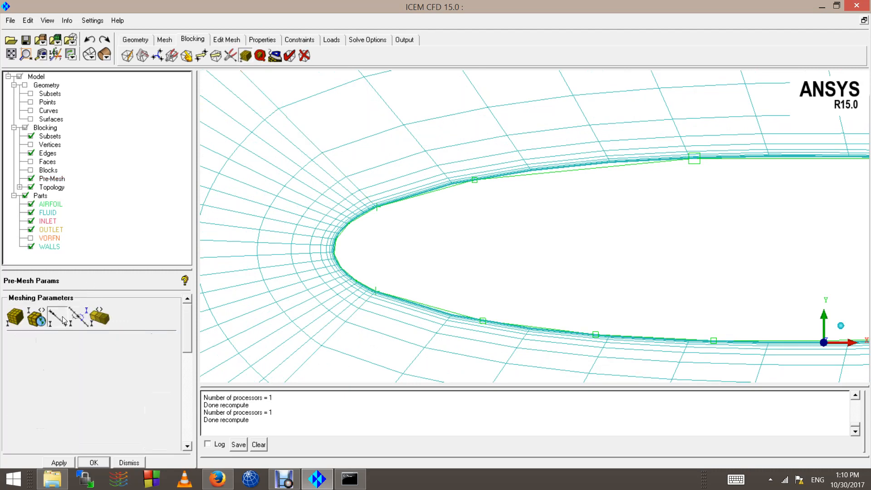
Step: Give airfoil surface edge 33 35 60 nodes and apply
{"action": "scroll", "coordinate": [560, 284], "scroll_direction": "down", "scroll_amount": 4}
{"action": "left_click", "coordinate": [619, 200]}
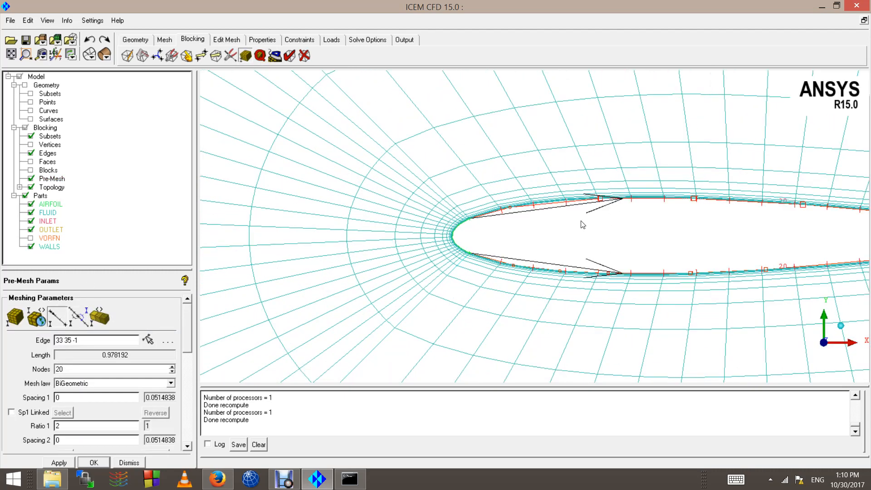
{"action": "scroll", "coordinate": [582, 225], "scroll_direction": "down", "scroll_amount": 3}
{"action": "scroll", "coordinate": [559, 245], "scroll_direction": "down", "scroll_amount": 2}
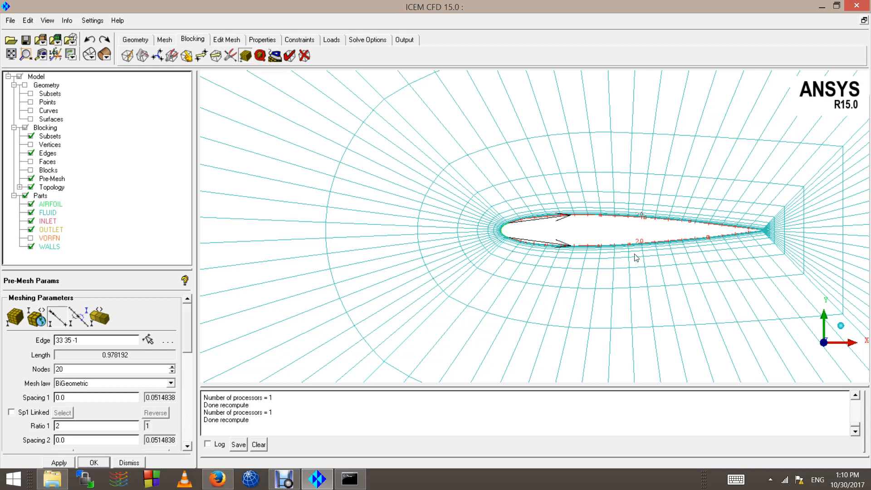
{"action": "scroll", "coordinate": [636, 258], "scroll_direction": "up", "scroll_amount": 3}
{"action": "left_click", "coordinate": [67, 368]}
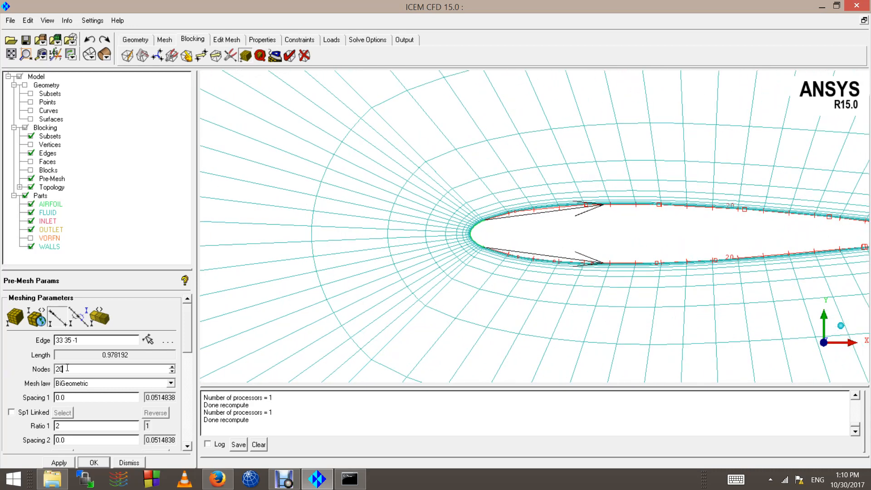
{"action": "double_click", "coordinate": [66, 367]}
{"action": "type", "text": "60"}
{"action": "left_click", "coordinate": [59, 463]}
Step: Select short leading-edge edge 32 33, then toggle the pre-mesh off and on to refresh
{"action": "scroll", "coordinate": [434, 240], "scroll_direction": "up", "scroll_amount": 3}
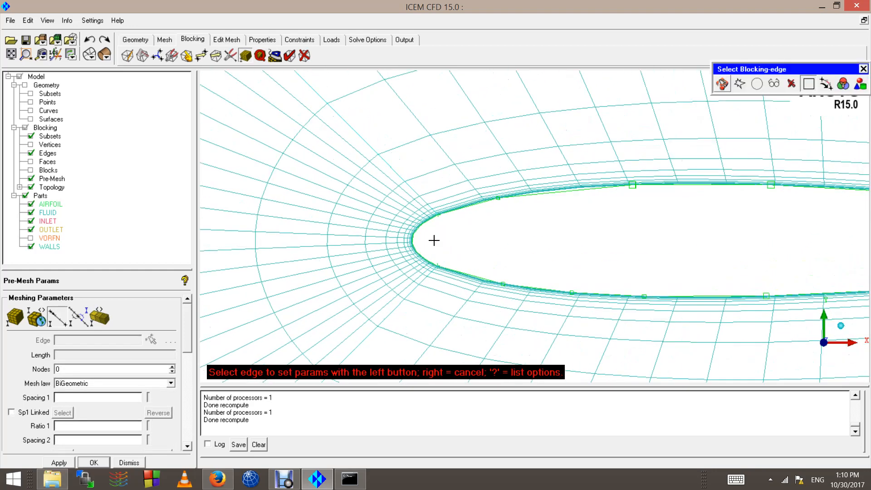
{"action": "left_click", "coordinate": [414, 239]}
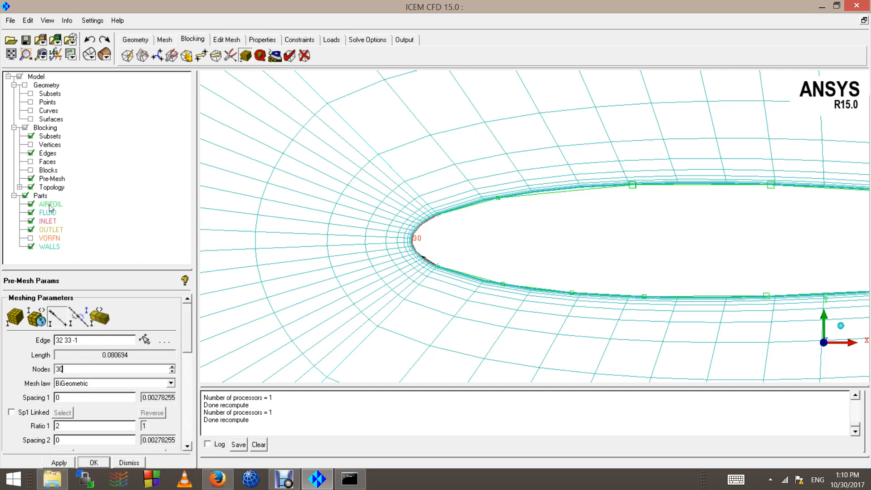
{"action": "left_click", "coordinate": [30, 178]}
{"action": "left_click", "coordinate": [31, 179]}
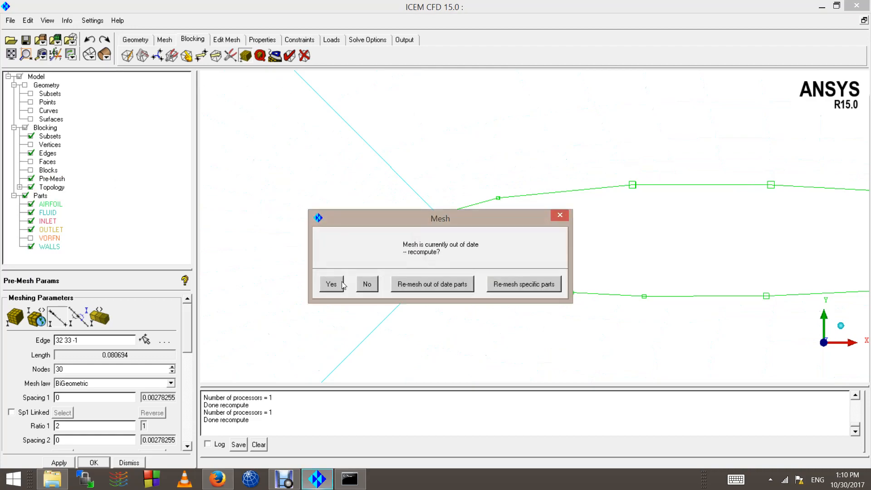
Step: Recompute the pre-mesh with the 60- and 30-node airfoil edges and inspect the denser nose cells
{"action": "left_click", "coordinate": [331, 284]}
{"action": "scroll", "coordinate": [458, 209], "scroll_direction": "up", "scroll_amount": 2}
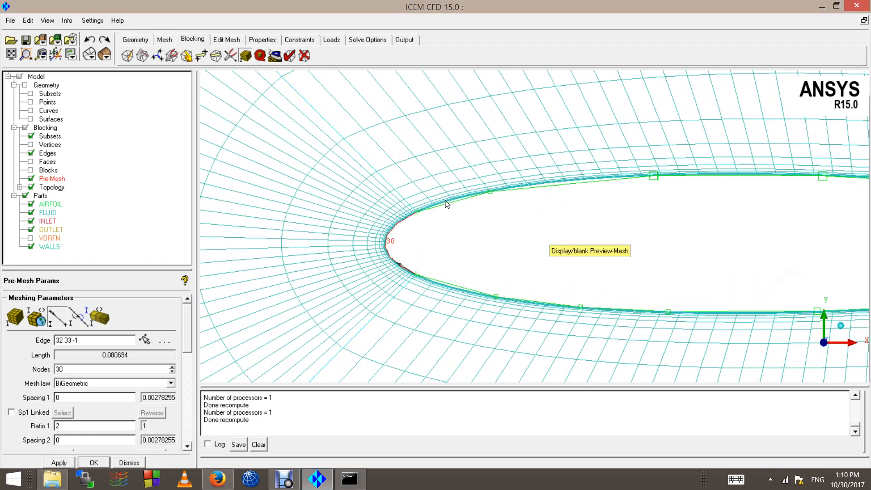
{"action": "scroll", "coordinate": [445, 200], "scroll_direction": "up", "scroll_amount": 1}
{"action": "scroll", "coordinate": [554, 231], "scroll_direction": "down", "scroll_amount": 5}
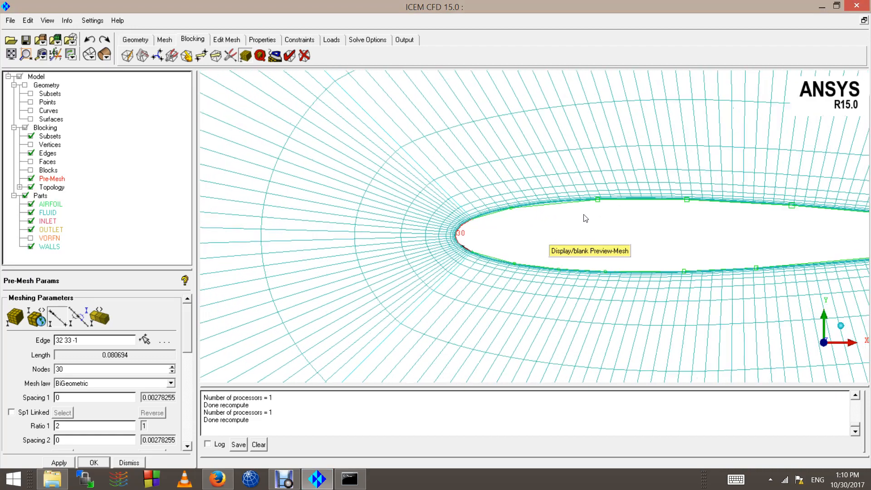
{"action": "scroll", "coordinate": [511, 236], "scroll_direction": "up", "scroll_amount": 3}
{"action": "scroll", "coordinate": [403, 252], "scroll_direction": "down", "scroll_amount": 5}
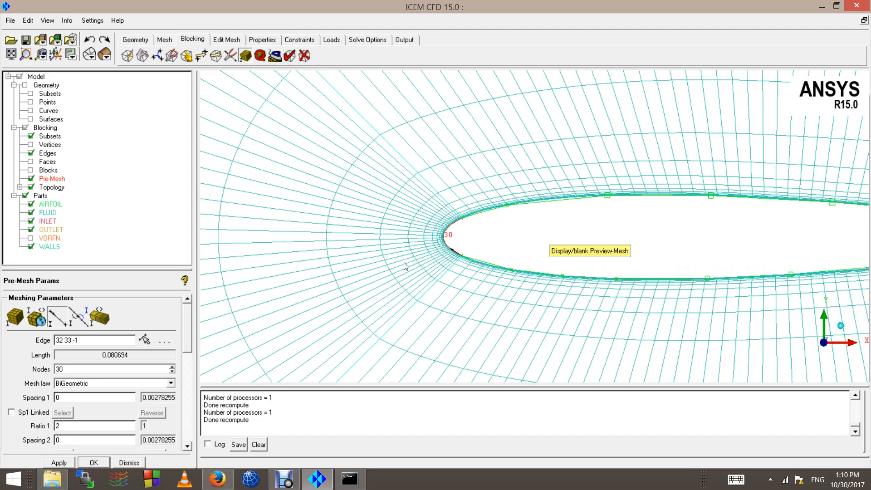
{"action": "scroll", "coordinate": [425, 266], "scroll_direction": "down", "scroll_amount": 5}
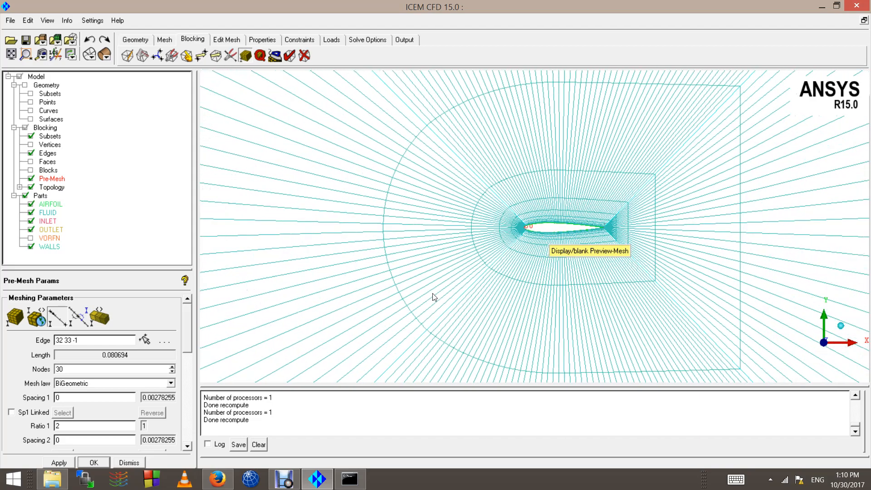
{"action": "scroll", "coordinate": [502, 352], "scroll_direction": "down", "scroll_amount": 8}
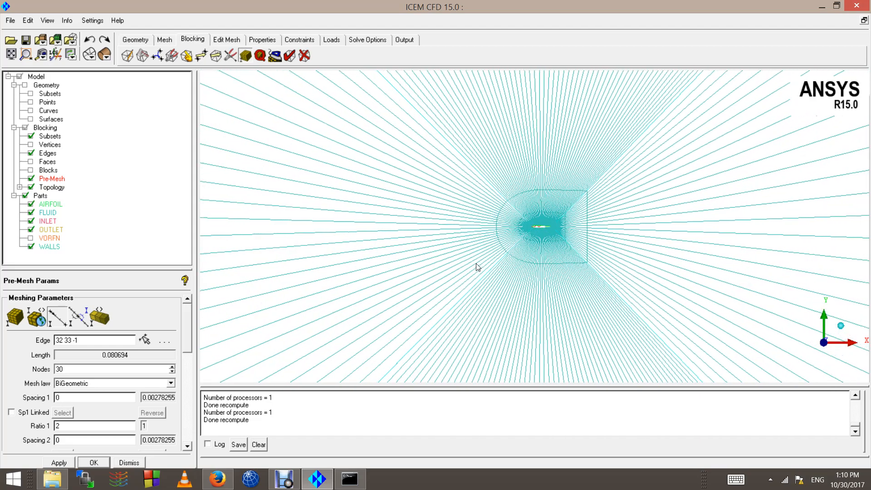
{"action": "scroll", "coordinate": [506, 217], "scroll_direction": "up", "scroll_amount": 8}
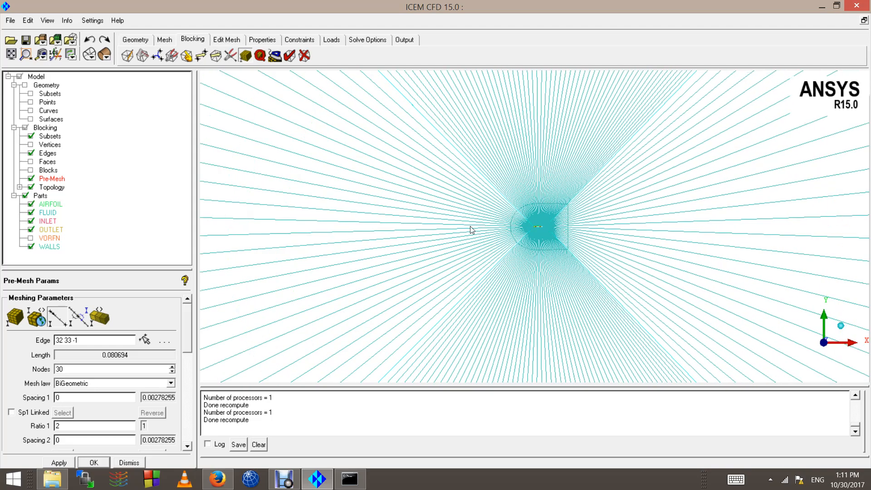
{"action": "scroll", "coordinate": [464, 226], "scroll_direction": "up", "scroll_amount": 10}
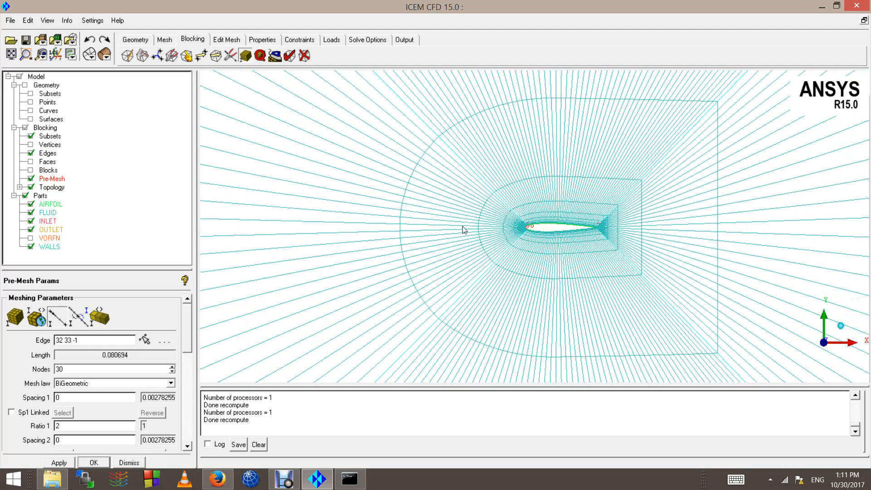
{"action": "scroll", "coordinate": [457, 232], "scroll_direction": "up", "scroll_amount": 2}
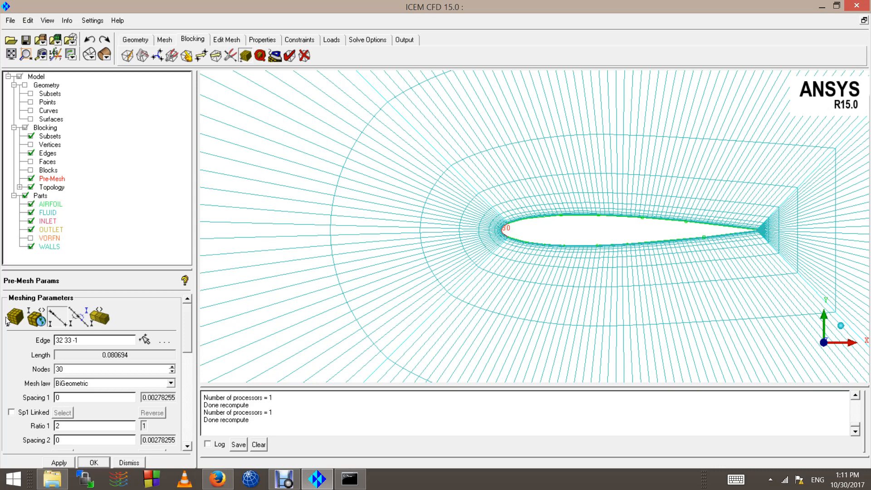
{"action": "left_click", "coordinate": [62, 321]}
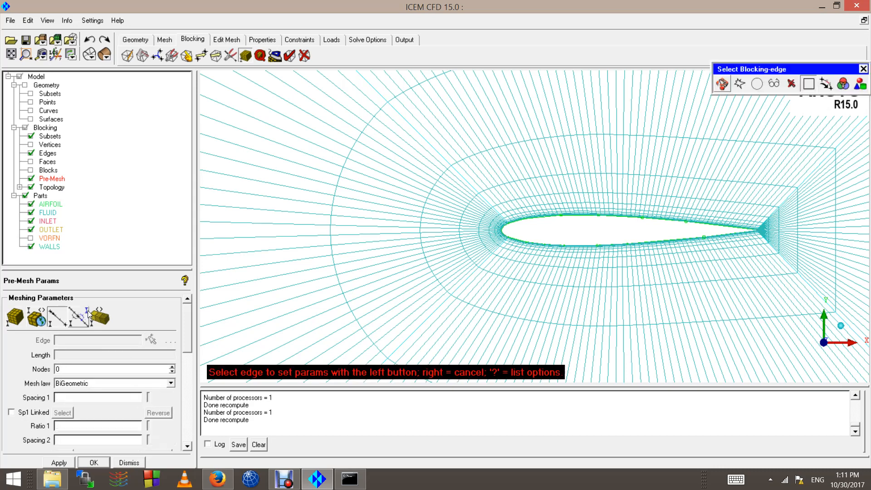
Step: Set radial edge 13 33 ahead of the leading edge to 50 nodes and Ratio 2 of 1.2
{"action": "left_click", "coordinate": [449, 173]}
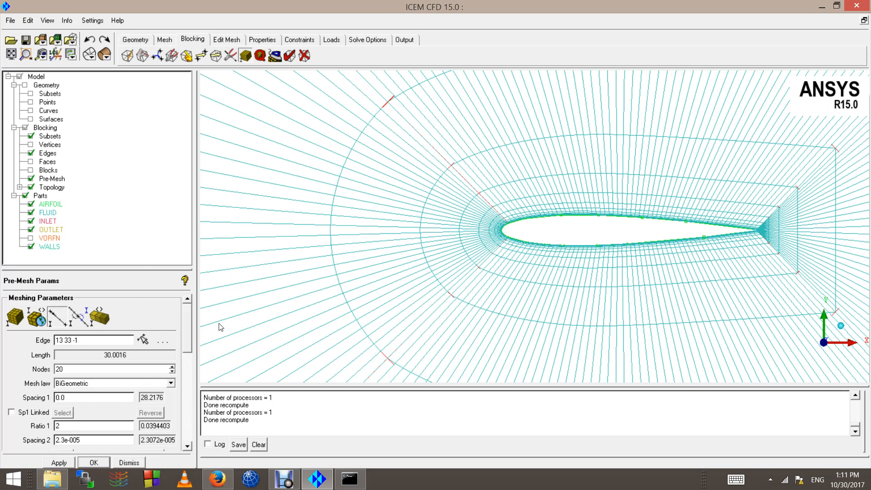
{"action": "scroll", "coordinate": [188, 347], "scroll_direction": "down", "scroll_amount": 3}
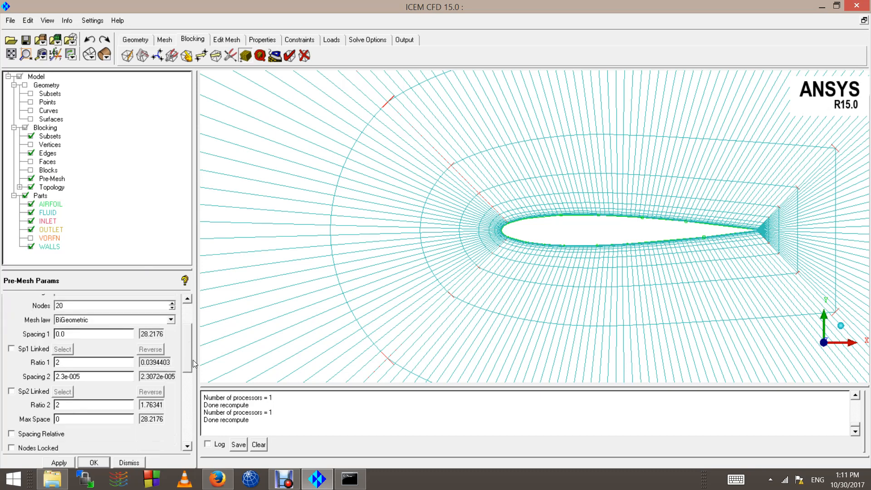
{"action": "double_click", "coordinate": [80, 308]}
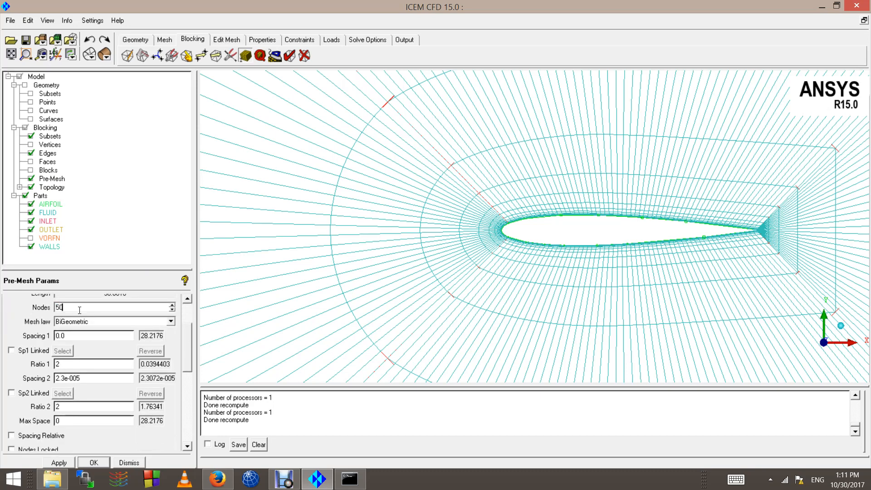
{"action": "type", "text": "50"}
{"action": "key", "text": "Return"}
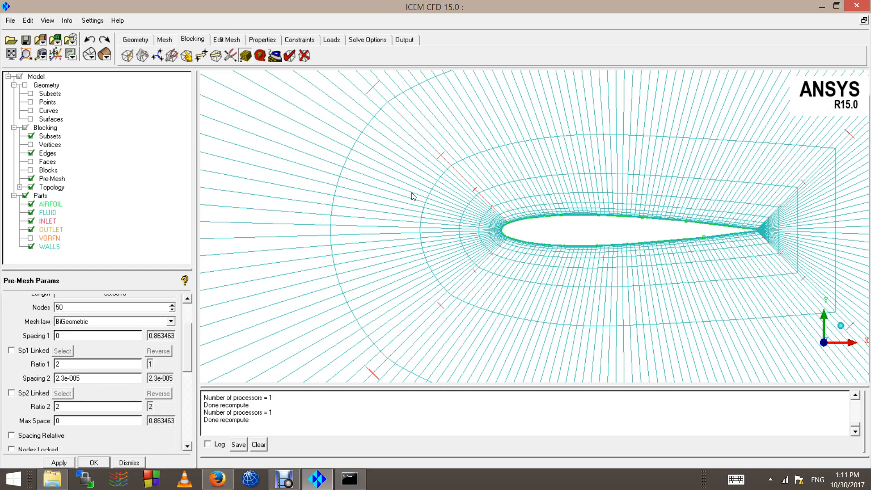
{"action": "scroll", "coordinate": [412, 196], "scroll_direction": "up", "scroll_amount": 6}
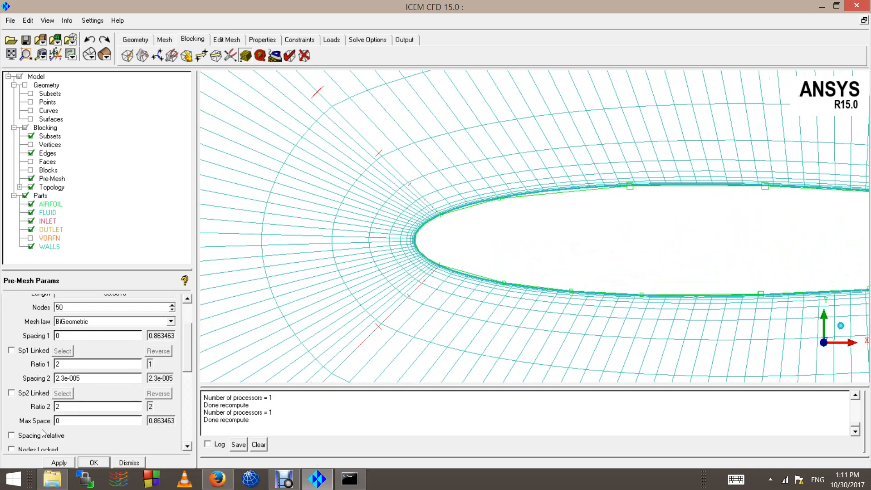
{"action": "double_click", "coordinate": [72, 408]}
{"action": "scroll", "coordinate": [301, 126], "scroll_direction": "down", "scroll_amount": 5}
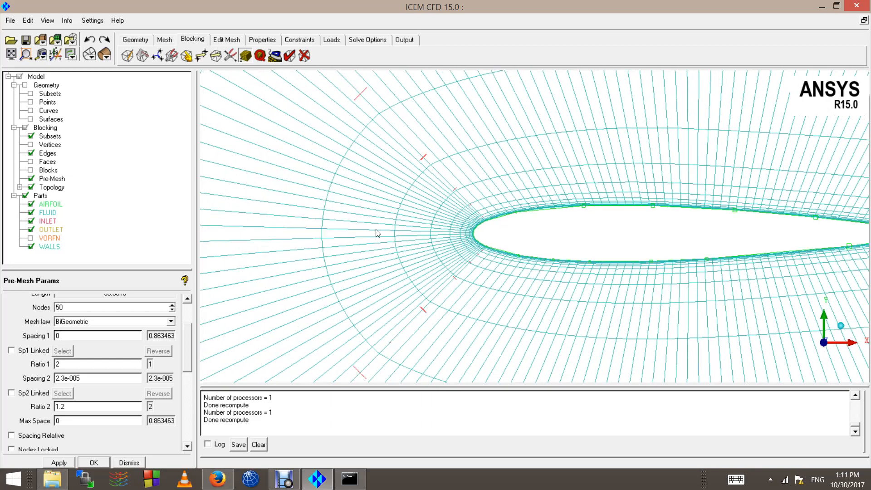
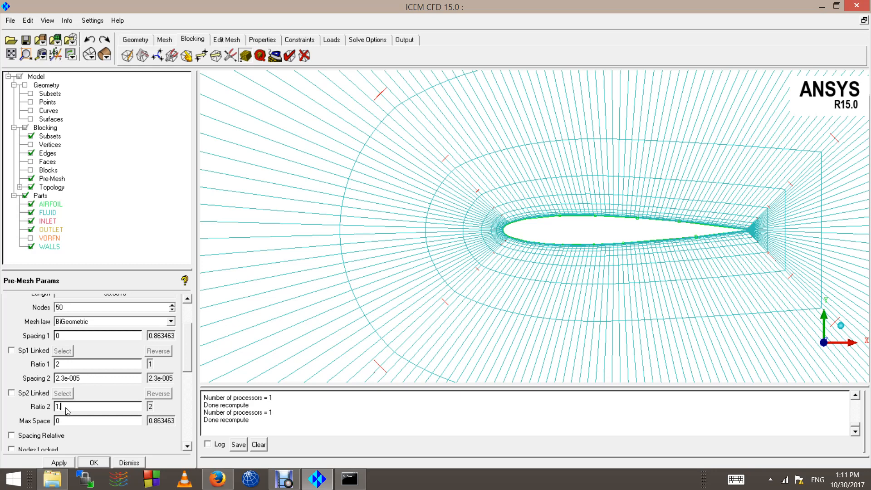
Step: Apply the 50-node spacing on edge 13 33 and recompute the pre-mesh
{"action": "left_click", "coordinate": [59, 462]}
{"action": "left_click", "coordinate": [31, 179]}
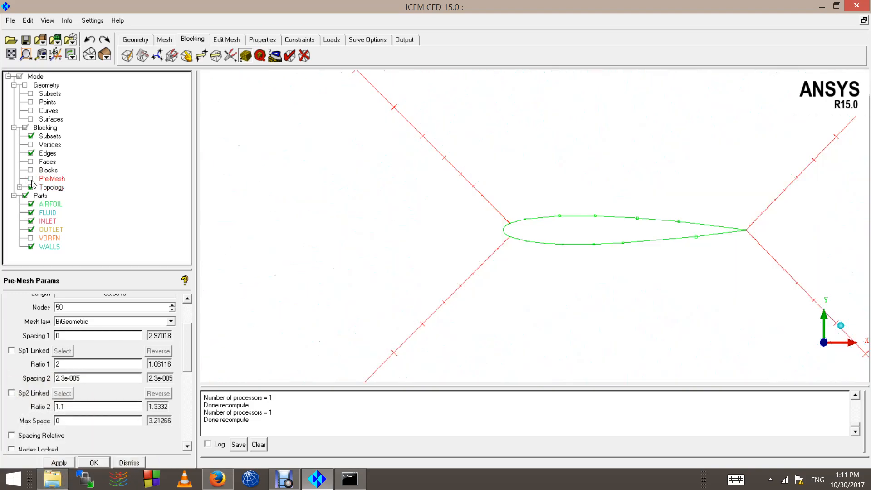
{"action": "left_click", "coordinate": [31, 179]}
{"action": "left_click", "coordinate": [334, 286]}
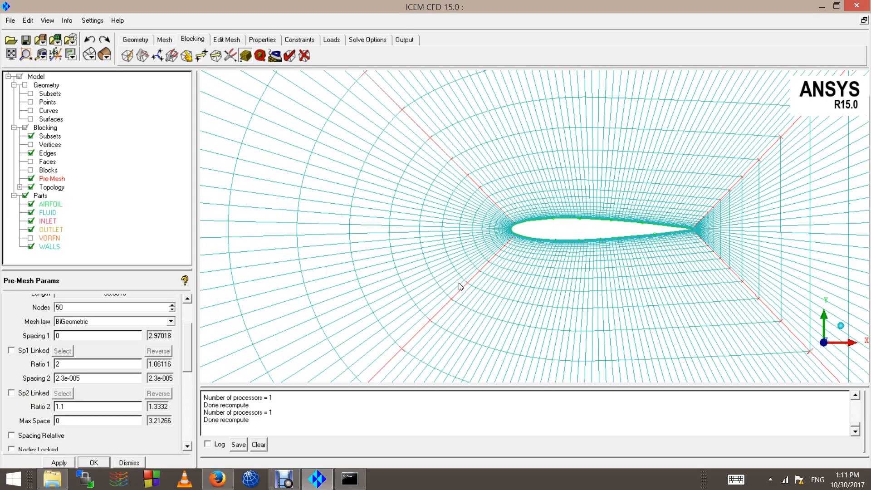
Step: Zoom in on the leading-edge vertex to inspect the clustered cells along the airfoil
{"action": "scroll", "coordinate": [450, 246], "scroll_direction": "down", "scroll_amount": 10}
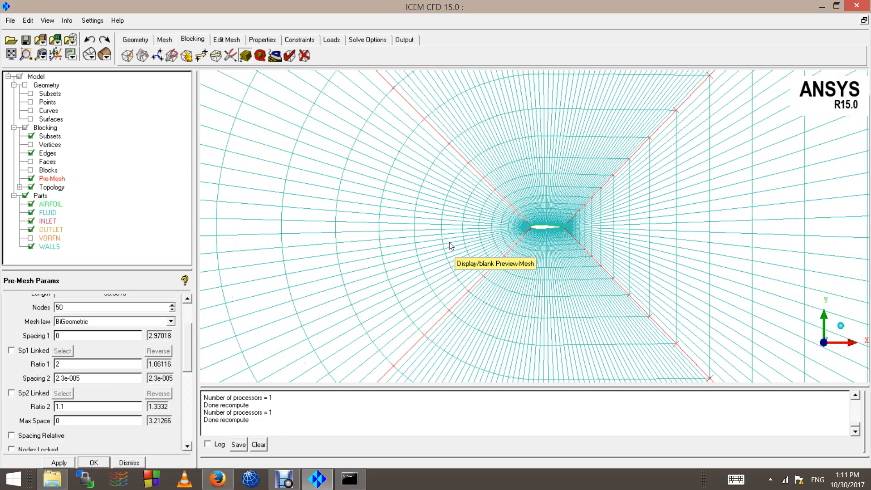
{"action": "scroll", "coordinate": [449, 246], "scroll_direction": "down", "scroll_amount": 10}
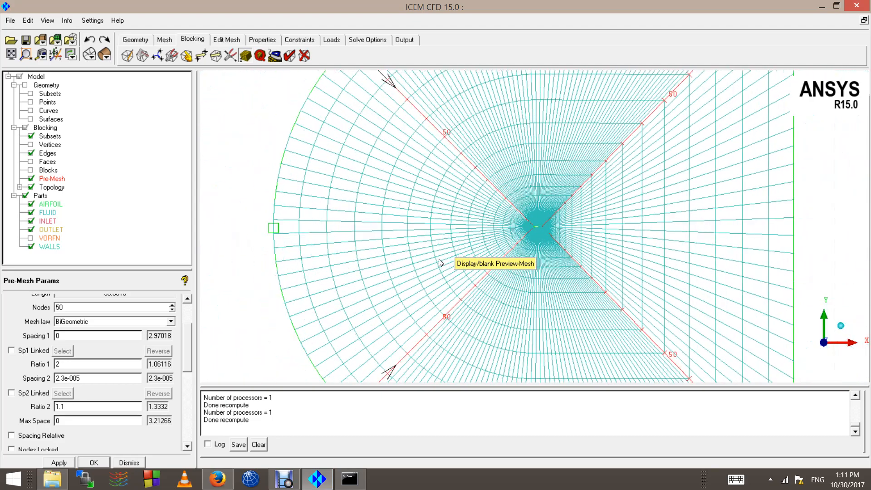
{"action": "scroll", "coordinate": [439, 263], "scroll_direction": "down", "scroll_amount": 3}
{"action": "scroll", "coordinate": [466, 230], "scroll_direction": "down", "scroll_amount": 5}
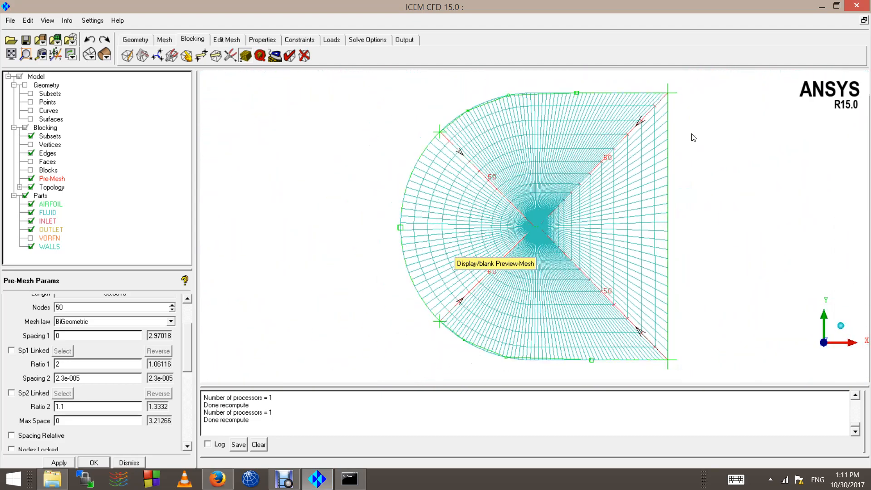
{"action": "scroll", "coordinate": [499, 235], "scroll_direction": "up", "scroll_amount": 8}
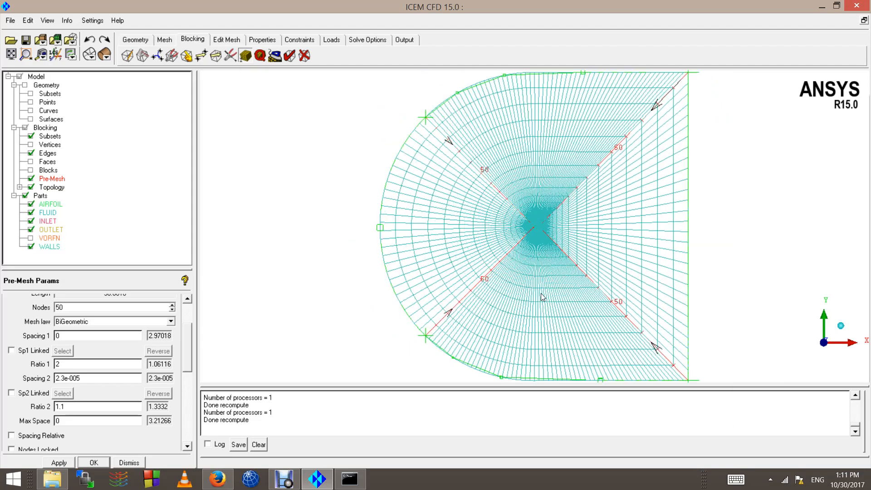
{"action": "scroll", "coordinate": [499, 235], "scroll_direction": "up", "scroll_amount": 8}
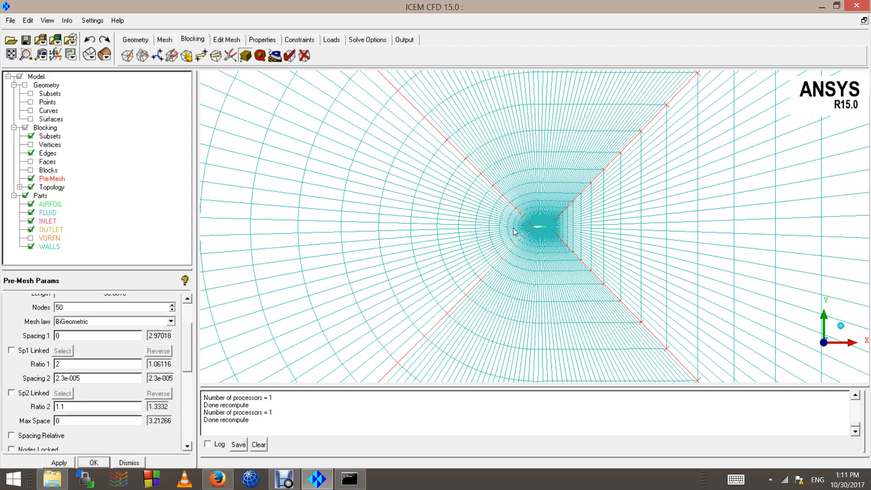
{"action": "scroll", "coordinate": [513, 259], "scroll_direction": "up", "scroll_amount": 6}
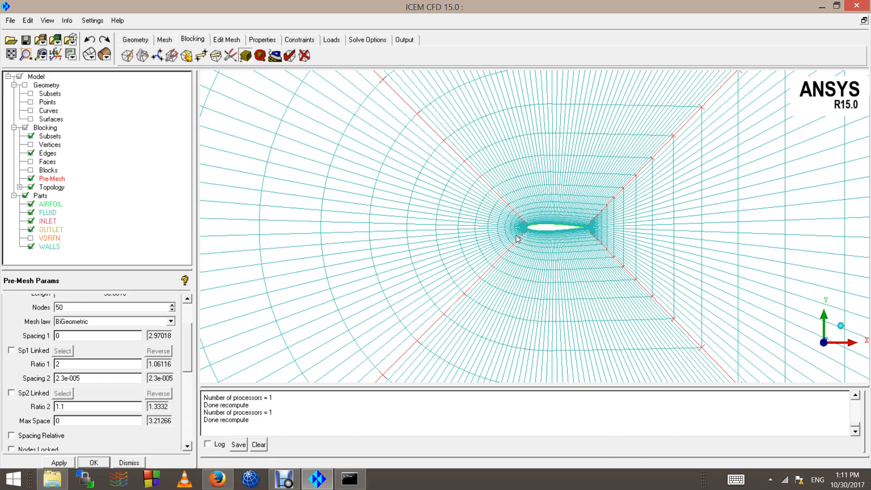
{"action": "scroll", "coordinate": [499, 236], "scroll_direction": "up", "scroll_amount": 8}
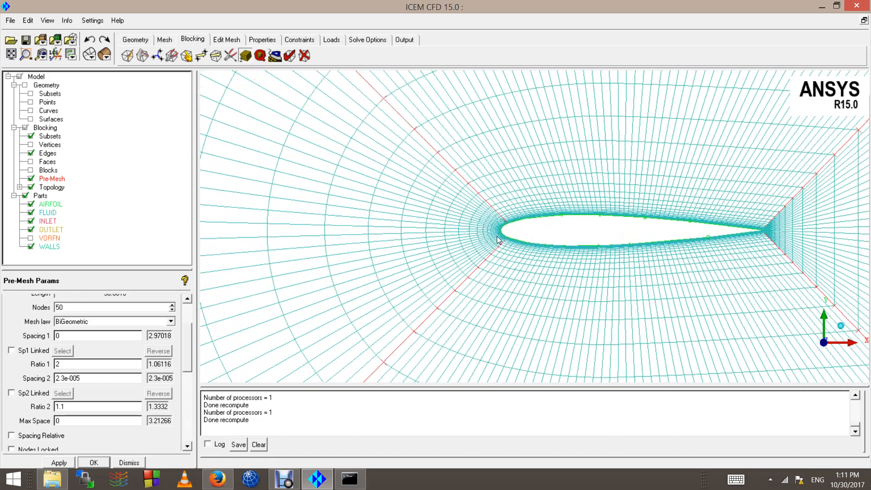
{"action": "scroll", "coordinate": [431, 245], "scroll_direction": "up", "scroll_amount": 2}
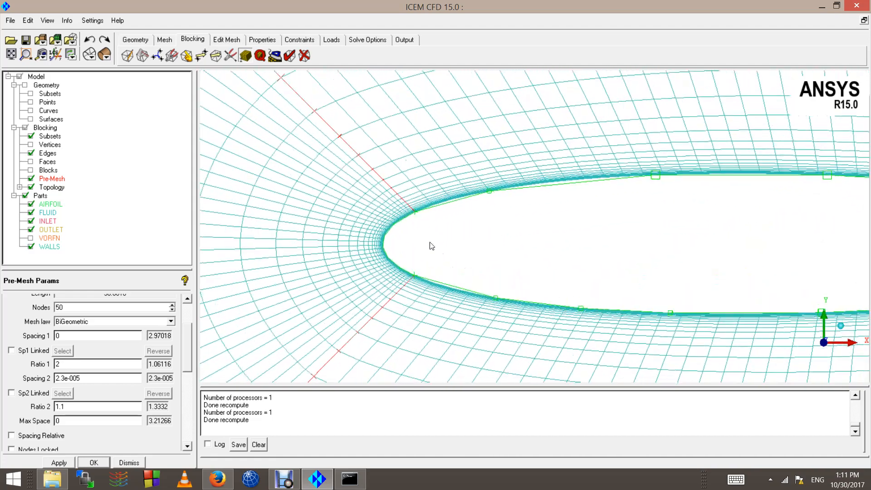
{"action": "left_click", "coordinate": [61, 378]}
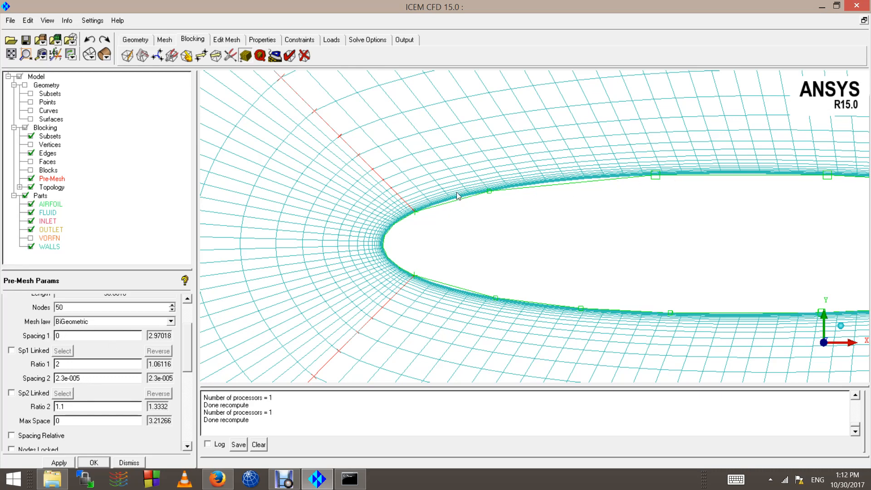
{"action": "scroll", "coordinate": [422, 199], "scroll_direction": "up", "scroll_amount": 2}
{"action": "scroll", "coordinate": [334, 220], "scroll_direction": "up", "scroll_amount": 2}
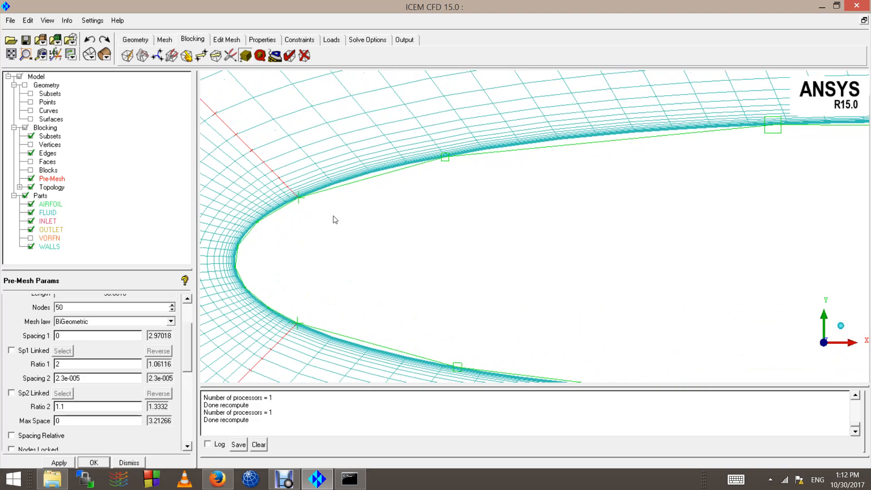
{"action": "scroll", "coordinate": [334, 219], "scroll_direction": "up", "scroll_amount": 3}
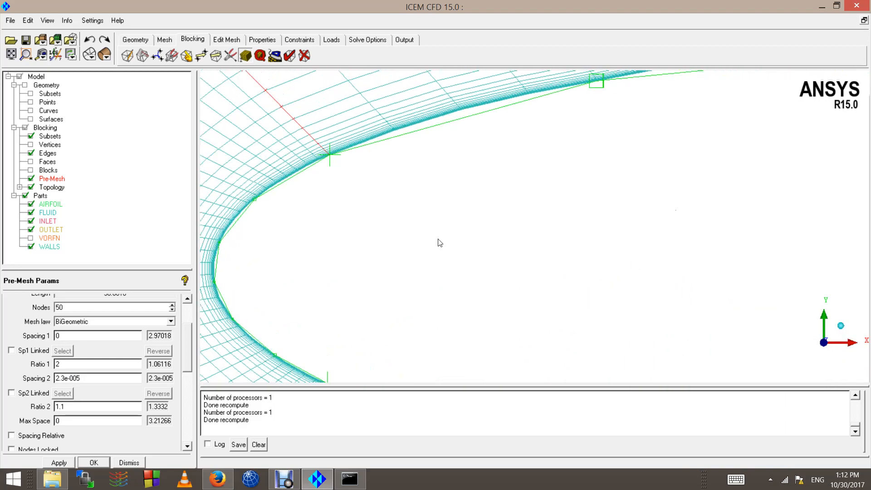
{"action": "scroll", "coordinate": [438, 239], "scroll_direction": "up", "scroll_amount": 2}
{"action": "middle_click_drag", "start_coordinate": [271, 174], "coordinate": [517, 281]}
{"action": "scroll", "coordinate": [416, 219], "scroll_direction": "up", "scroll_amount": 3}
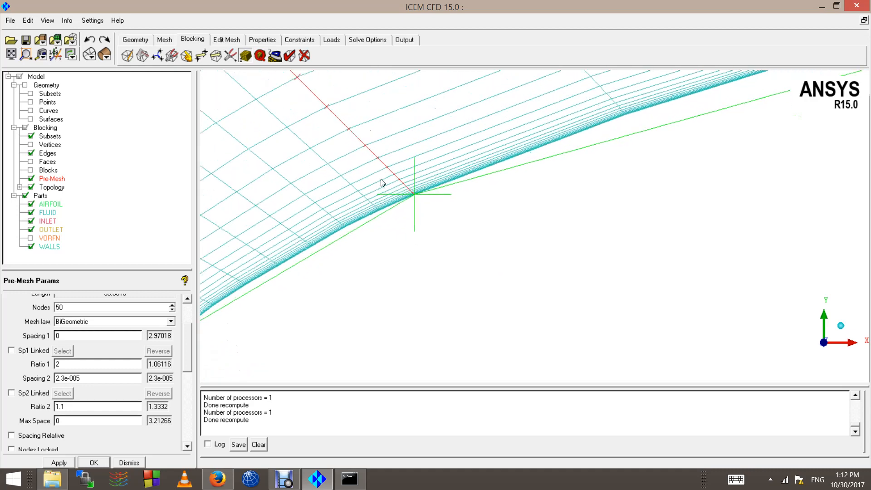
{"action": "scroll", "coordinate": [381, 179], "scroll_direction": "up", "scroll_amount": 2}
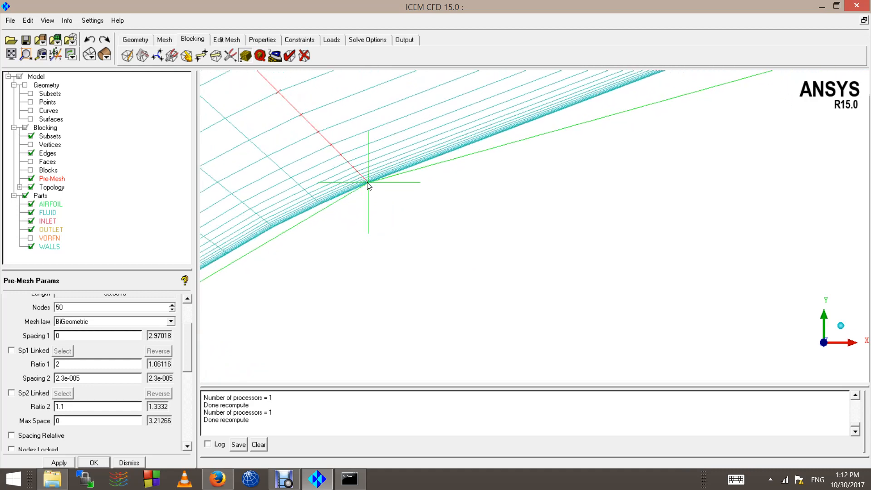
{"action": "scroll", "coordinate": [370, 187], "scroll_direction": "down", "scroll_amount": 1}
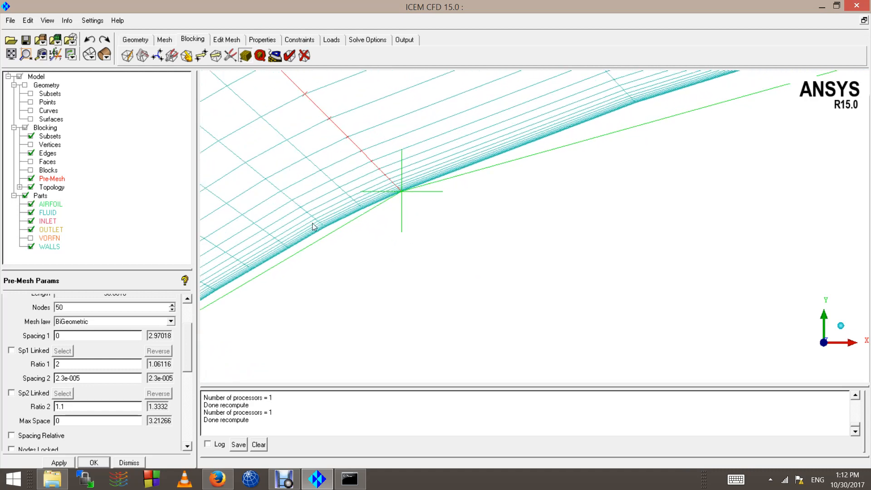
{"action": "scroll", "coordinate": [385, 199], "scroll_direction": "down", "scroll_amount": 2}
{"action": "scroll", "coordinate": [188, 304], "scroll_direction": "up", "scroll_amount": 3}
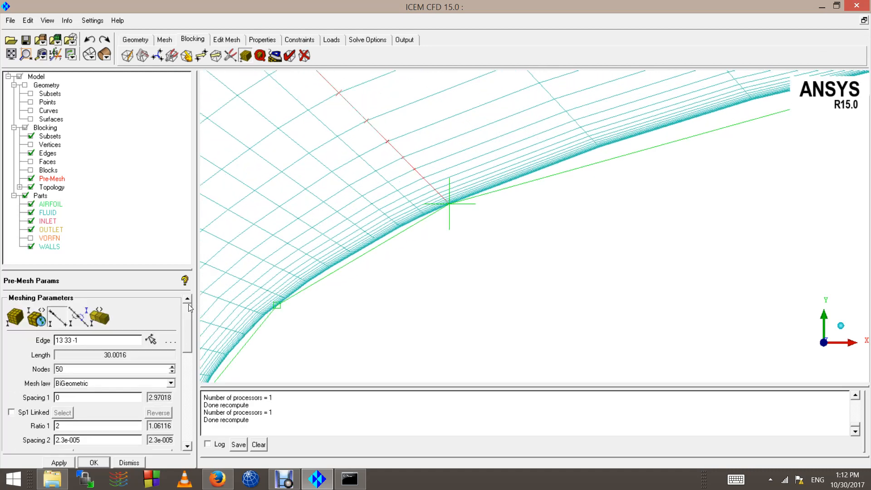
Step: With the pre-mesh hidden, match the upper edge's spacing to reference edge 32 33 -1
{"action": "left_click", "coordinate": [78, 317]}
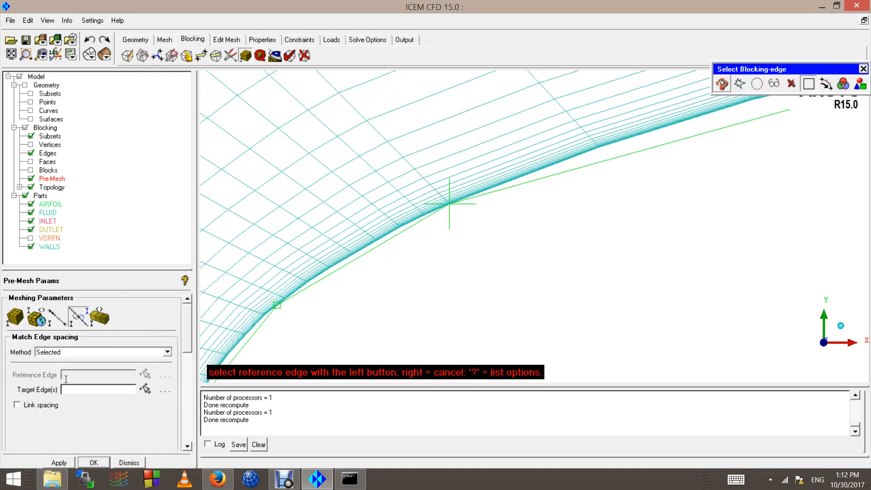
{"action": "left_click", "coordinate": [31, 178]}
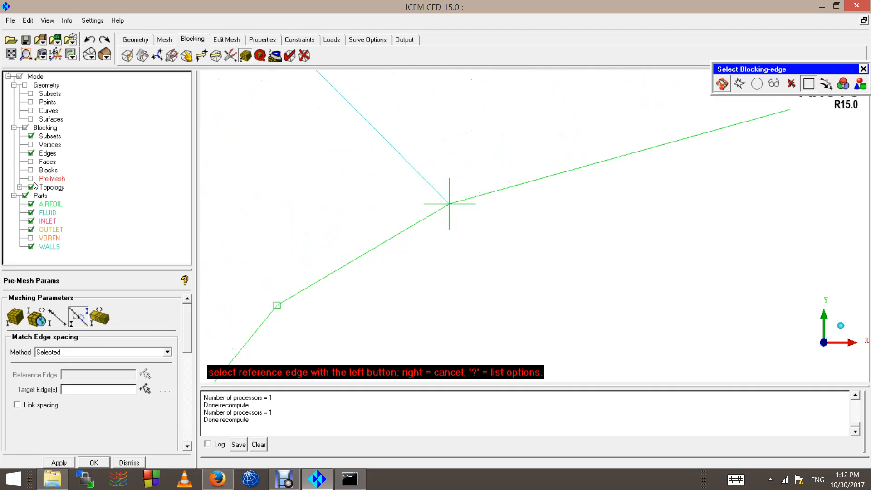
{"action": "left_click", "coordinate": [381, 243]}
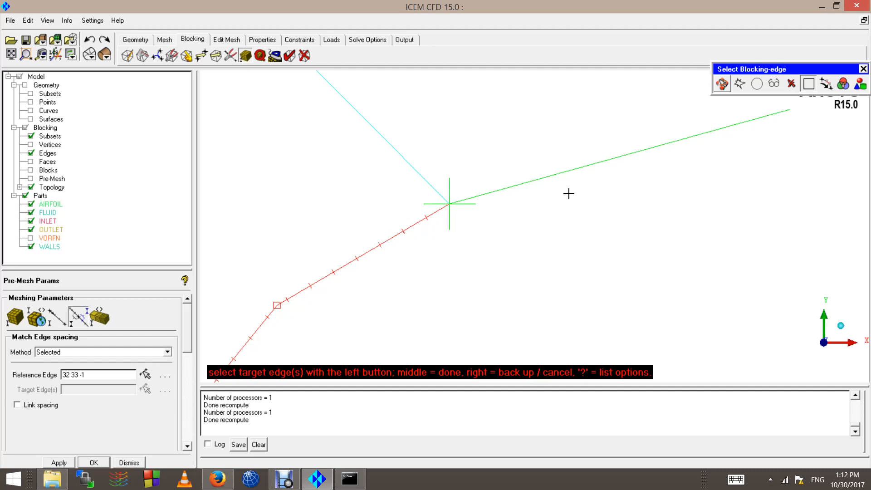
{"action": "left_click", "coordinate": [565, 176]}
{"action": "middle_click", "coordinate": [543, 195]}
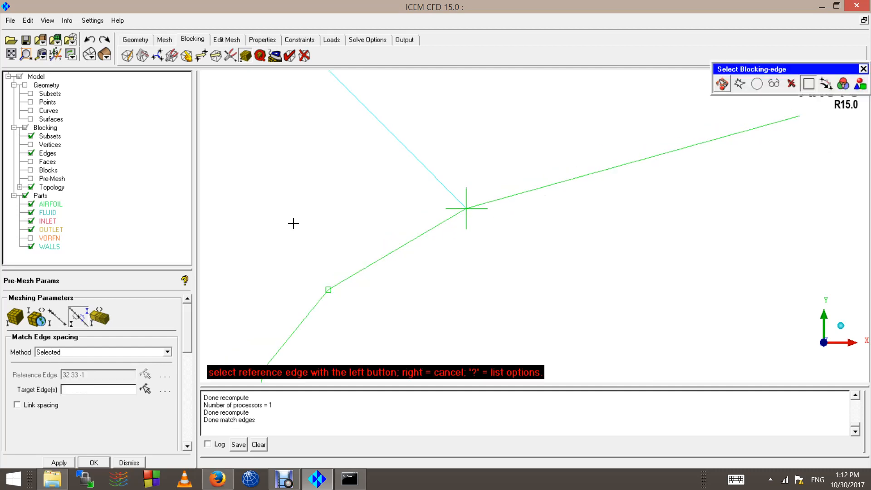
Step: Set the 60-node upper airfoil edge 33 35 -1 to a growth ratio of 1.2
{"action": "left_click", "coordinate": [57, 317]}
{"action": "left_click", "coordinate": [537, 190]}
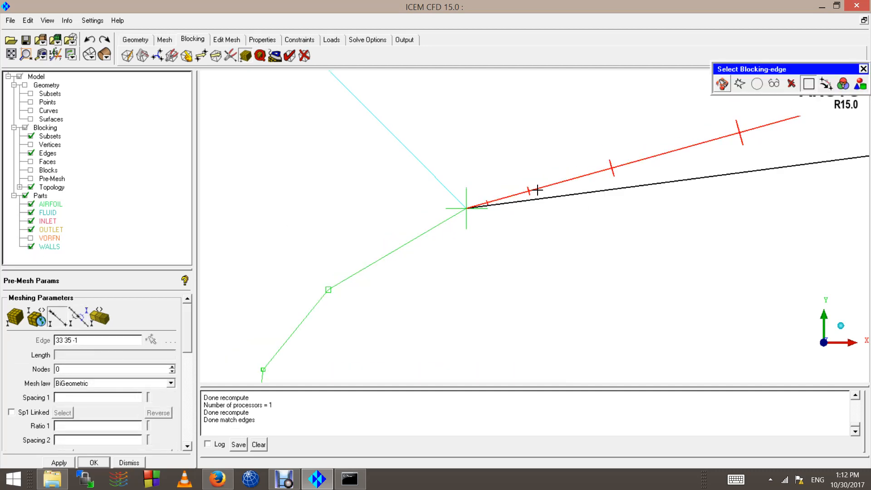
{"action": "scroll", "coordinate": [450, 224], "scroll_direction": "up", "scroll_amount": 2}
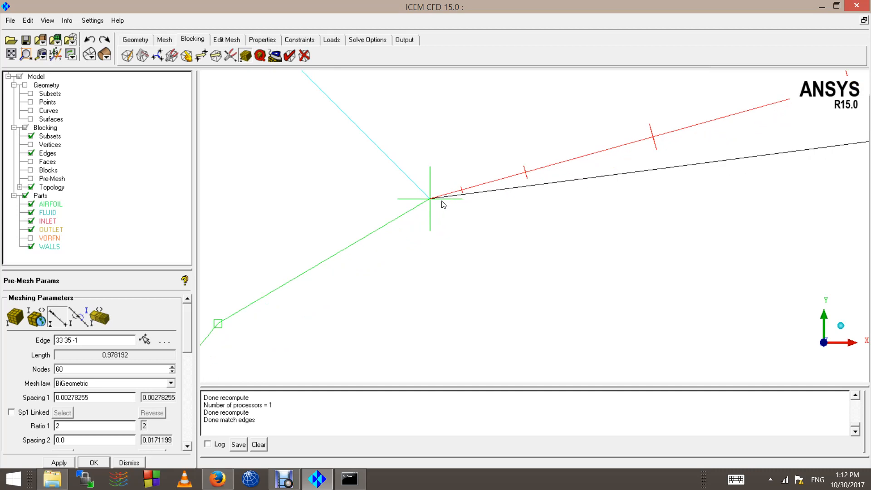
{"action": "scroll", "coordinate": [329, 231], "scroll_direction": "down", "scroll_amount": 3}
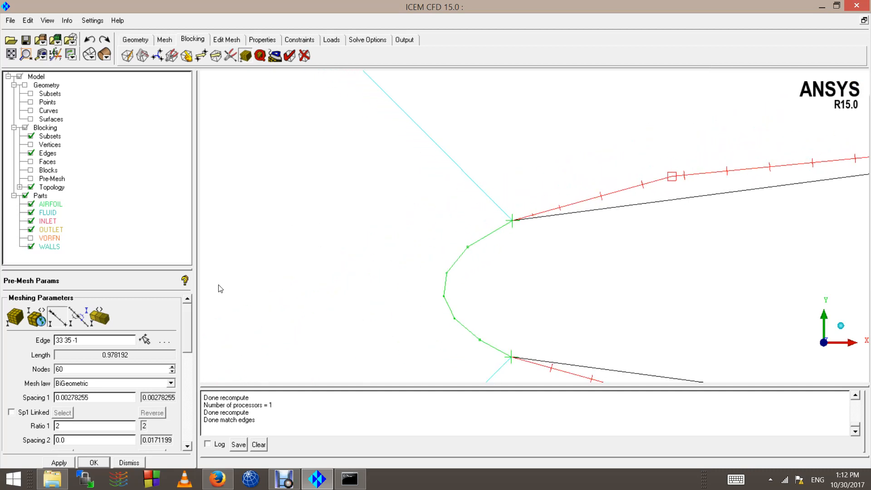
{"action": "scroll", "coordinate": [557, 213], "scroll_direction": "up", "scroll_amount": 3}
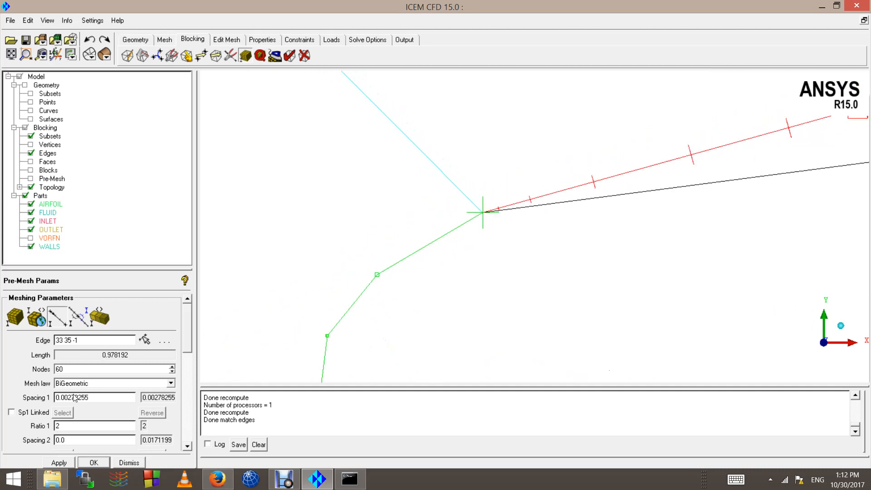
{"action": "scroll", "coordinate": [426, 287], "scroll_direction": "down", "scroll_amount": 4}
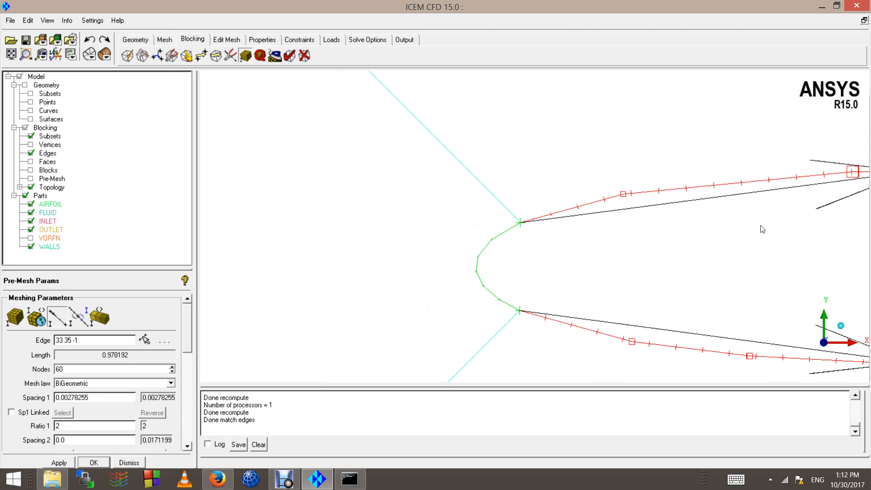
{"action": "scroll", "coordinate": [428, 209], "scroll_direction": "up", "scroll_amount": 2}
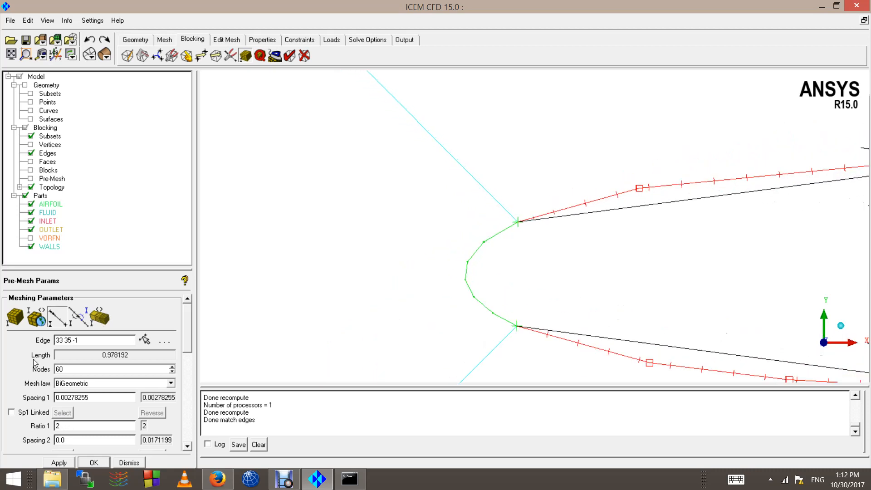
{"action": "double_click", "coordinate": [68, 426]}
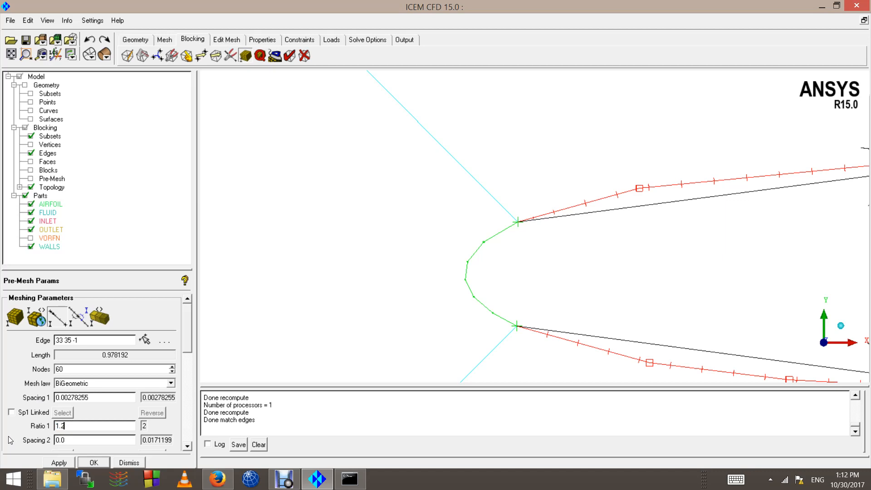
{"action": "left_click", "coordinate": [74, 462]}
Step: Show and recompute the pre-mesh, then zoom out to view the whole airfoil grid
{"action": "scroll", "coordinate": [480, 213], "scroll_direction": "up", "scroll_amount": 3}
{"action": "scroll", "coordinate": [464, 202], "scroll_direction": "up", "scroll_amount": 1}
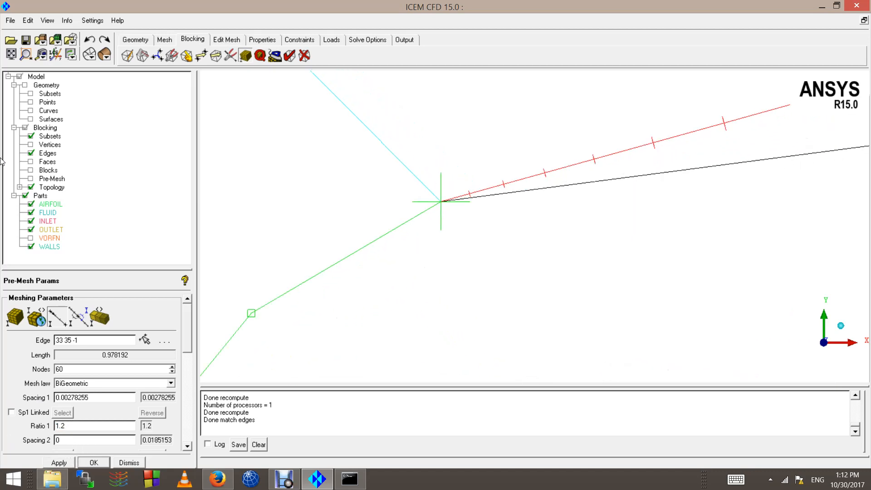
{"action": "left_click", "coordinate": [31, 178]}
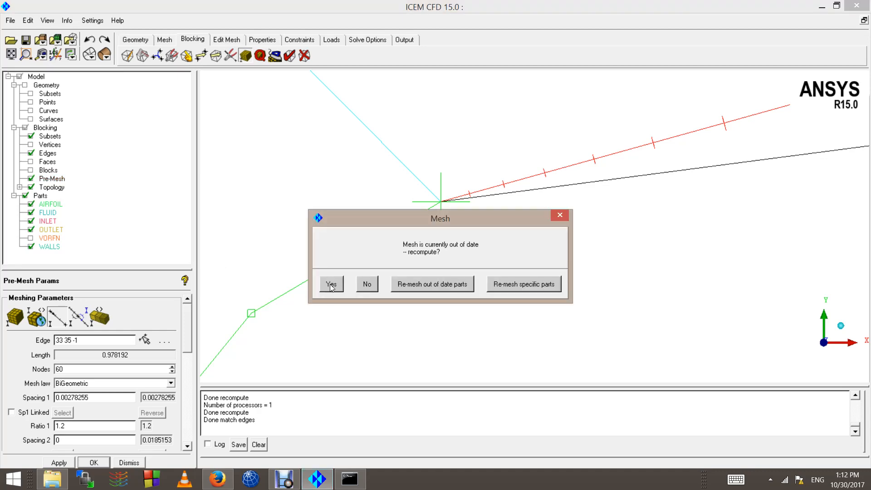
{"action": "left_click", "coordinate": [331, 285]}
{"action": "scroll", "coordinate": [482, 233], "scroll_direction": "down", "scroll_amount": 3}
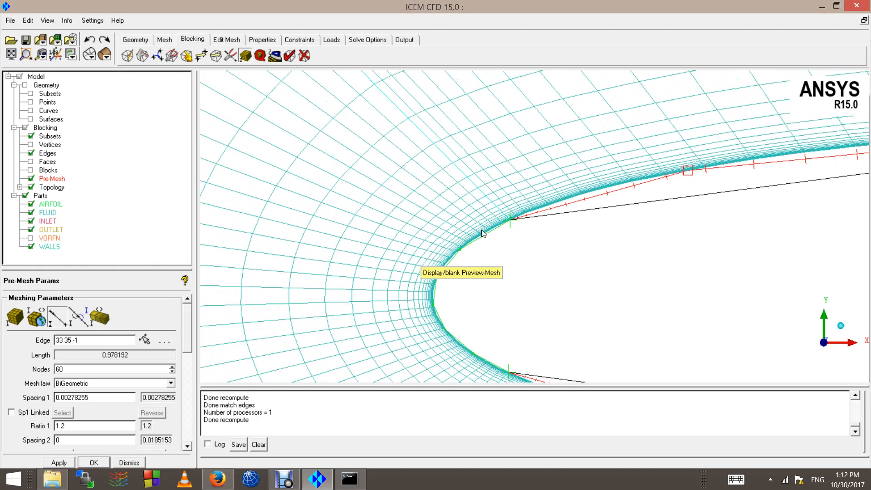
{"action": "scroll", "coordinate": [494, 228], "scroll_direction": "down", "scroll_amount": 3}
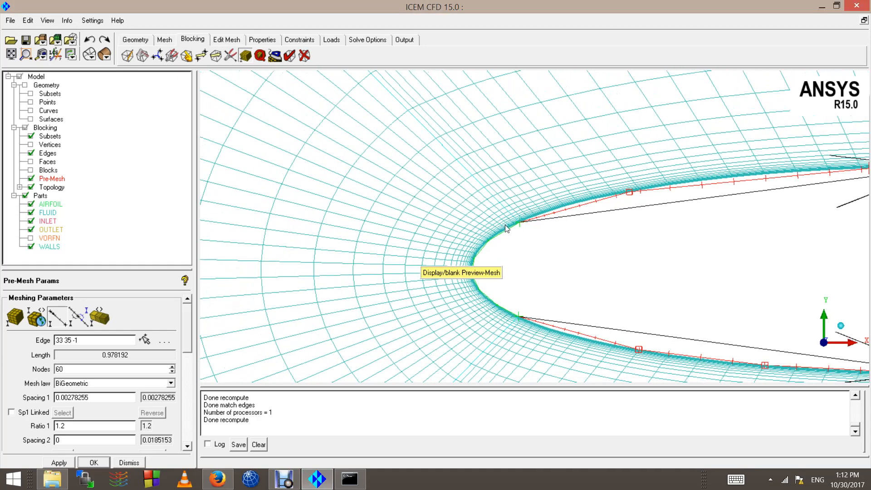
{"action": "scroll", "coordinate": [492, 228], "scroll_direction": "down", "scroll_amount": 5}
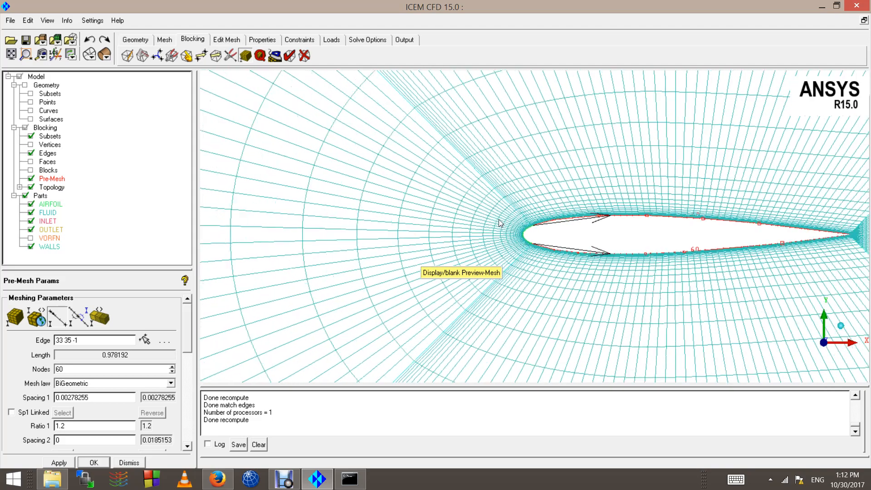
{"action": "scroll", "coordinate": [496, 234], "scroll_direction": "down", "scroll_amount": 3}
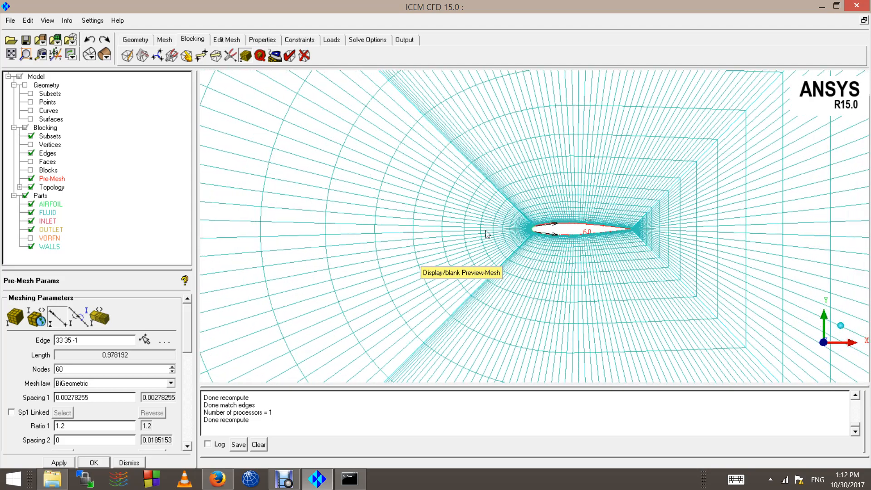
Step: Change diagonal edge 13 33 from 50 to 70 nodes
{"action": "left_click", "coordinate": [55, 323]}
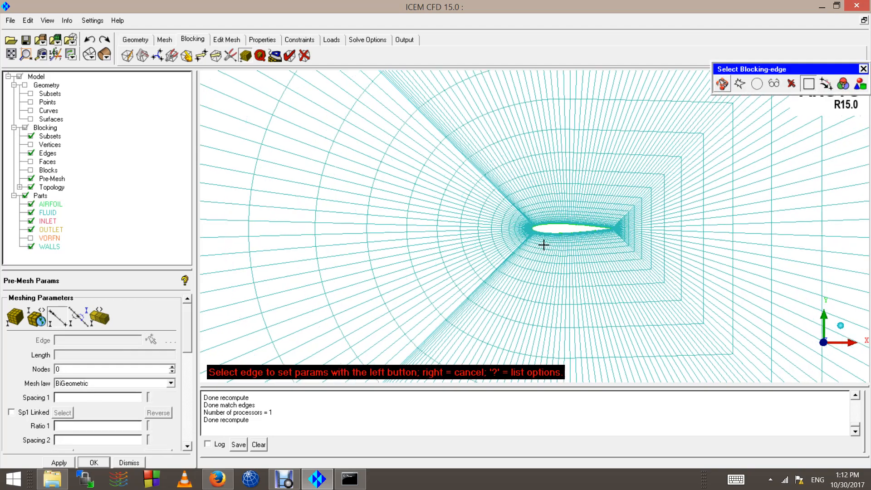
{"action": "scroll", "coordinate": [544, 243], "scroll_direction": "down", "scroll_amount": 3}
{"action": "left_click", "coordinate": [501, 200]}
{"action": "scroll", "coordinate": [489, 224], "scroll_direction": "down", "scroll_amount": 4}
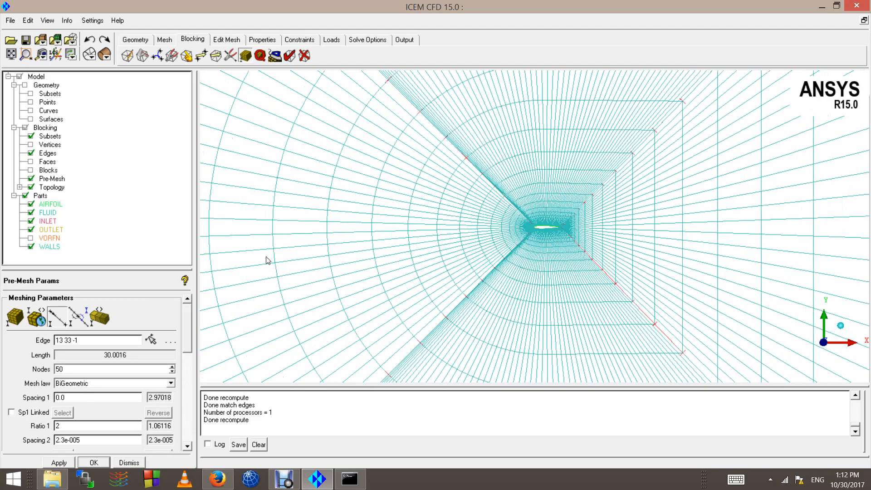
{"action": "left_click_drag", "start_coordinate": [80, 368], "coordinate": [1, 365]}
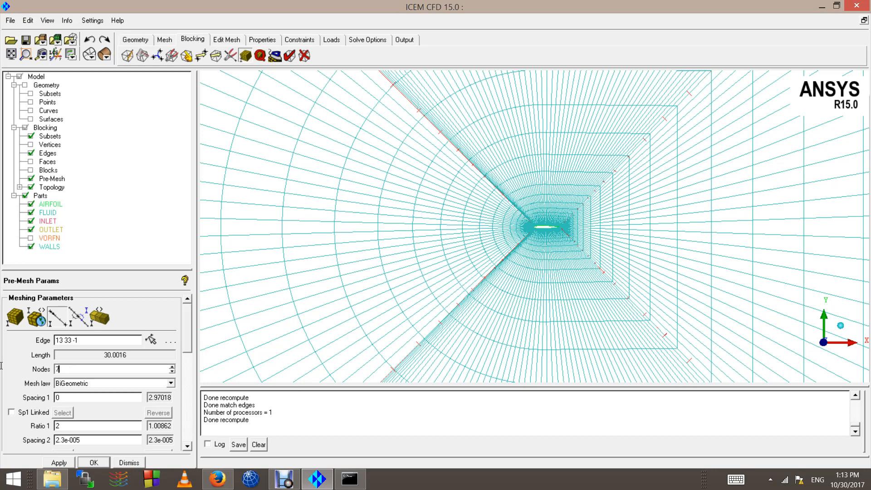
{"action": "key", "text": "Return"}
Step: Refresh and recompute the pre-mesh, zooming out to see the whole C-grid
{"action": "left_click", "coordinate": [31, 178]}
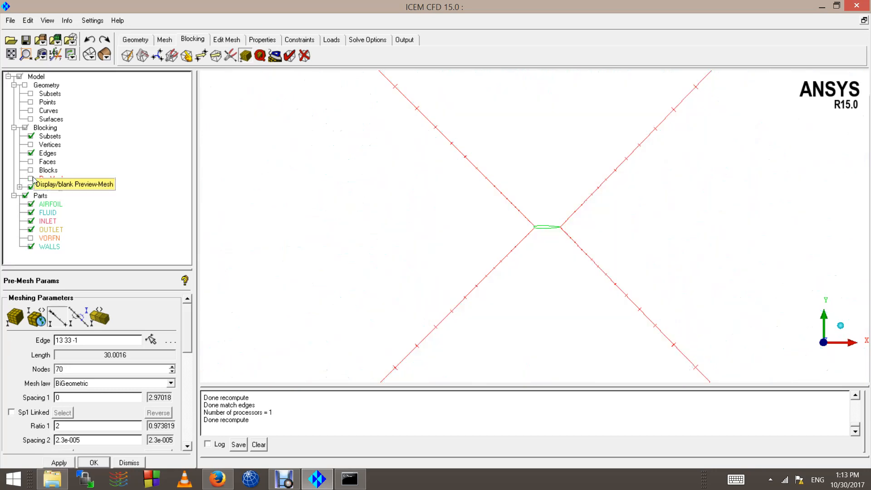
{"action": "left_click", "coordinate": [31, 179]}
{"action": "left_click", "coordinate": [331, 283]}
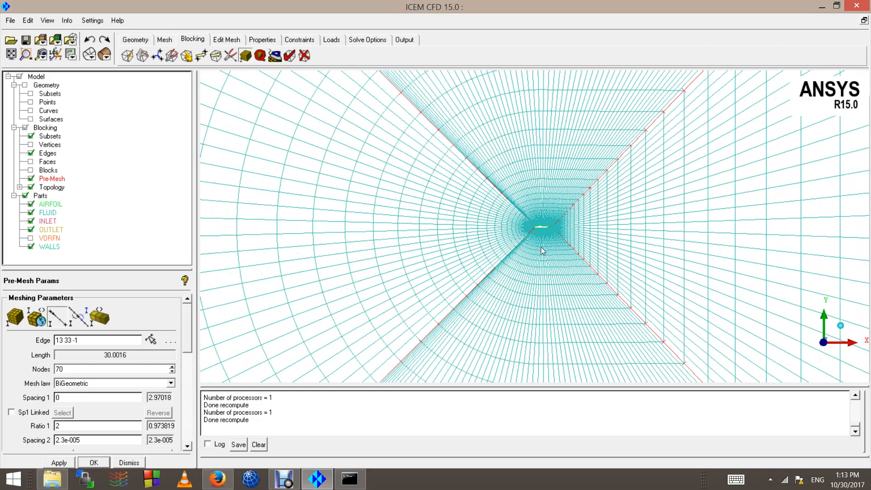
{"action": "scroll", "coordinate": [541, 251], "scroll_direction": "down", "scroll_amount": 10}
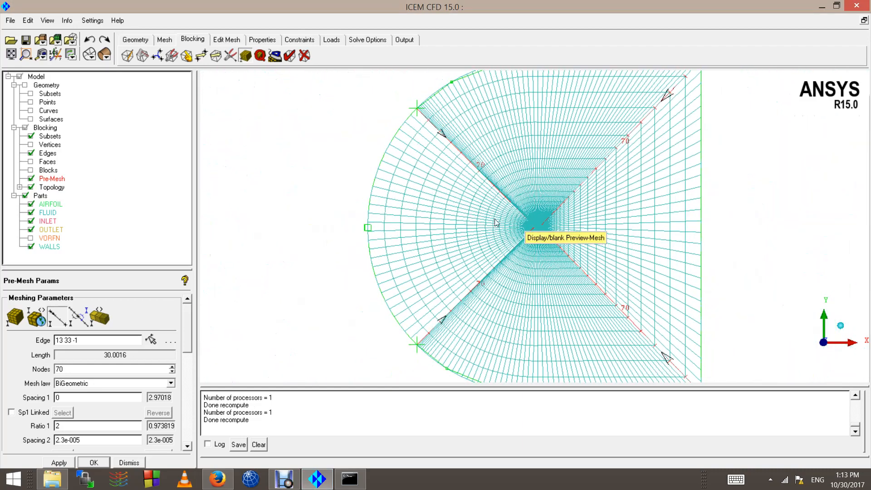
{"action": "scroll", "coordinate": [496, 223], "scroll_direction": "down", "scroll_amount": 2}
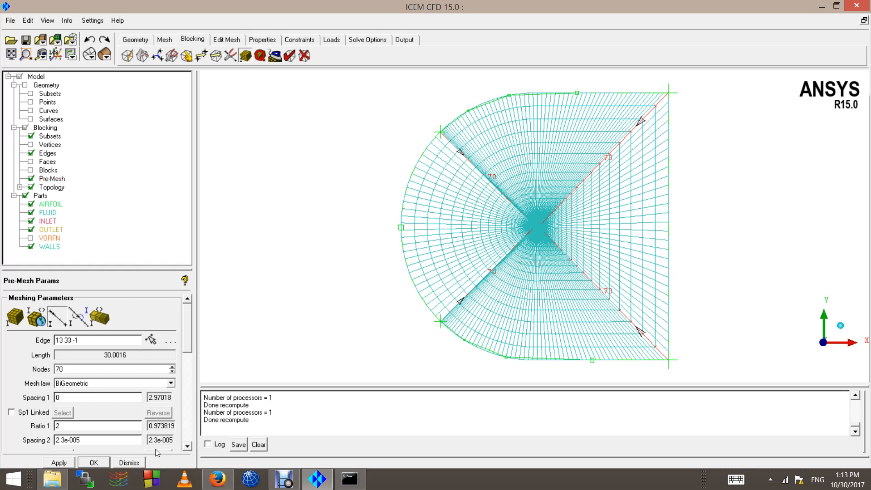
Step: Compute a Determinant 3x3x3 pre-mesh quality histogram, ranging 0.828 to 0.999
{"action": "left_click", "coordinate": [128, 463]}
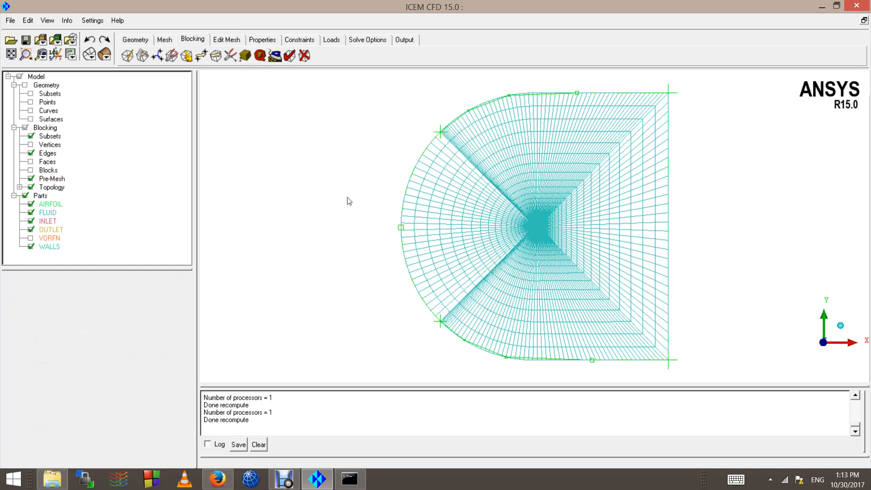
{"action": "left_click", "coordinate": [260, 55]}
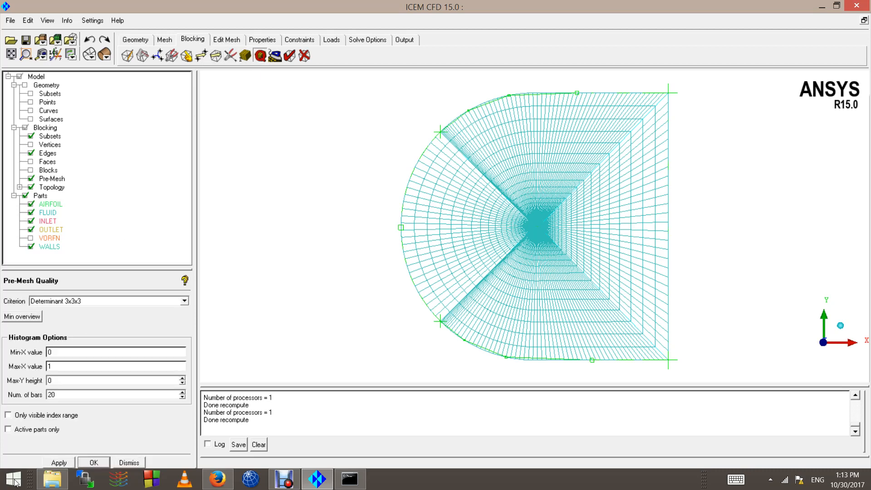
{"action": "left_click", "coordinate": [63, 301]}
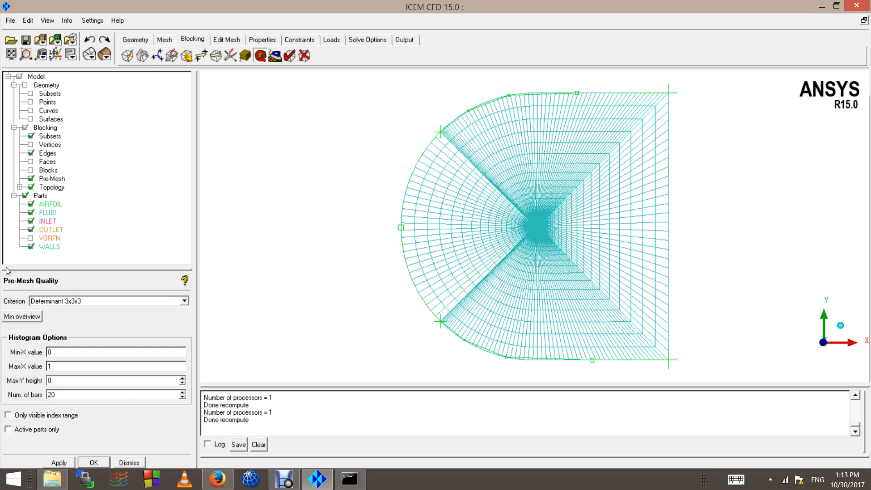
{"action": "right_click", "coordinate": [46, 181]}
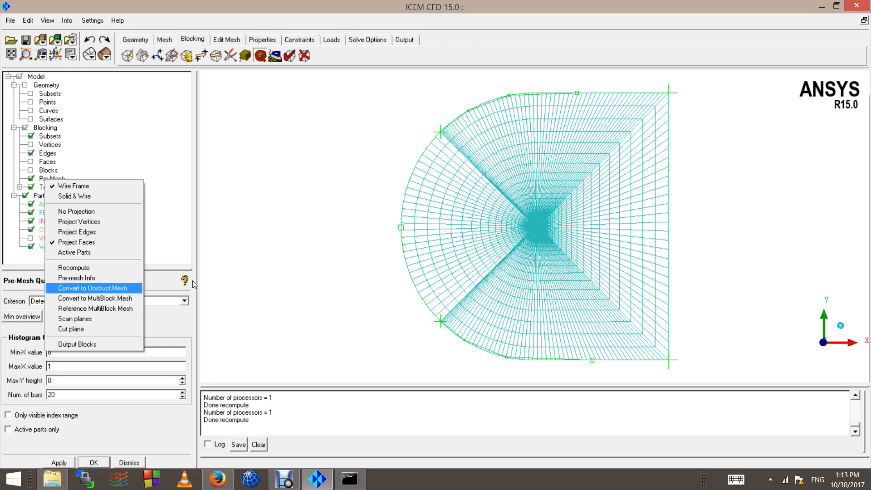
{"action": "left_click", "coordinate": [204, 285]}
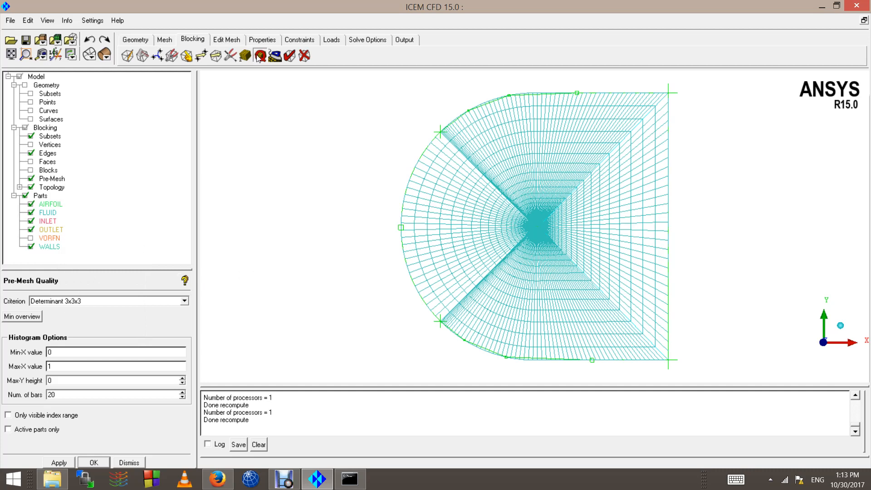
{"action": "left_click", "coordinate": [58, 462]}
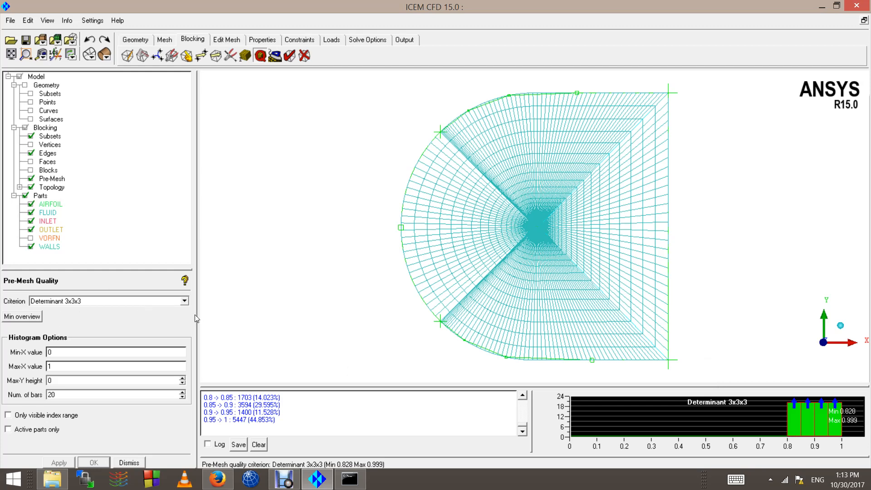
{"action": "left_click", "coordinate": [184, 302]}
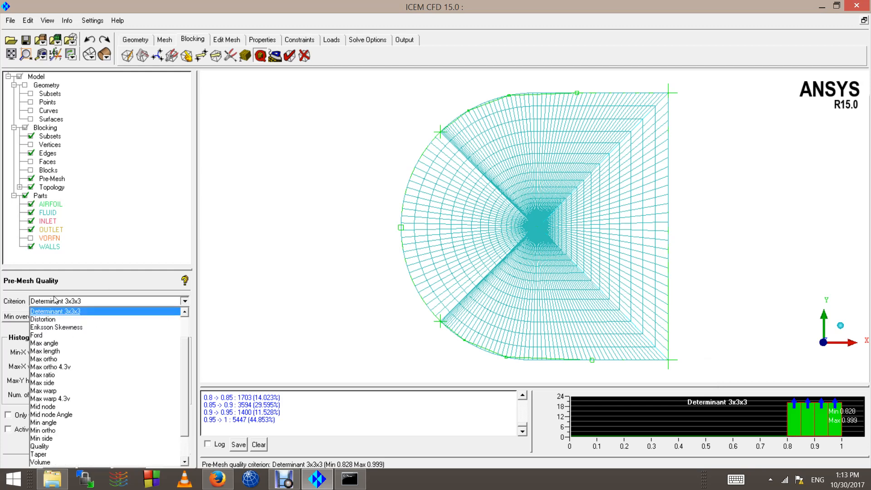
Step: Switch the quality criterion to Aspect ratio and compute its histogram (1.02 to 916)
{"action": "scroll", "coordinate": [63, 403], "scroll_direction": "down", "scroll_amount": 2}
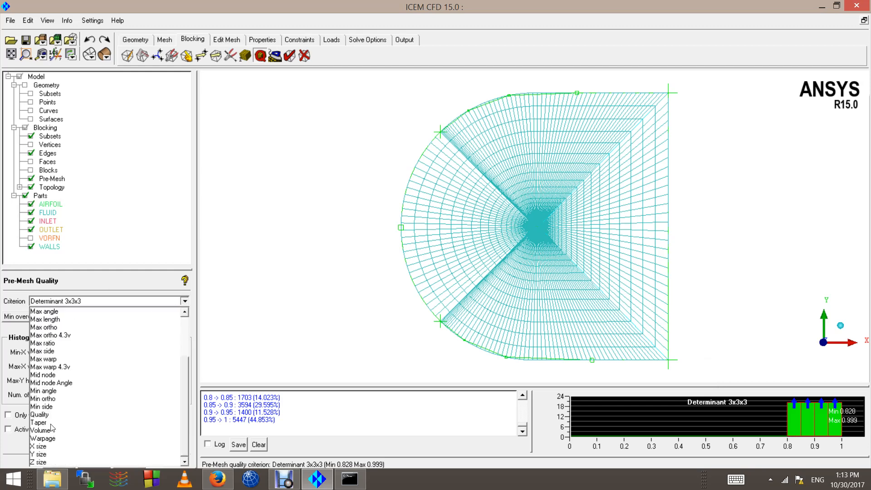
{"action": "scroll", "coordinate": [52, 427], "scroll_direction": "up", "scroll_amount": 3}
{"action": "left_click", "coordinate": [49, 320]}
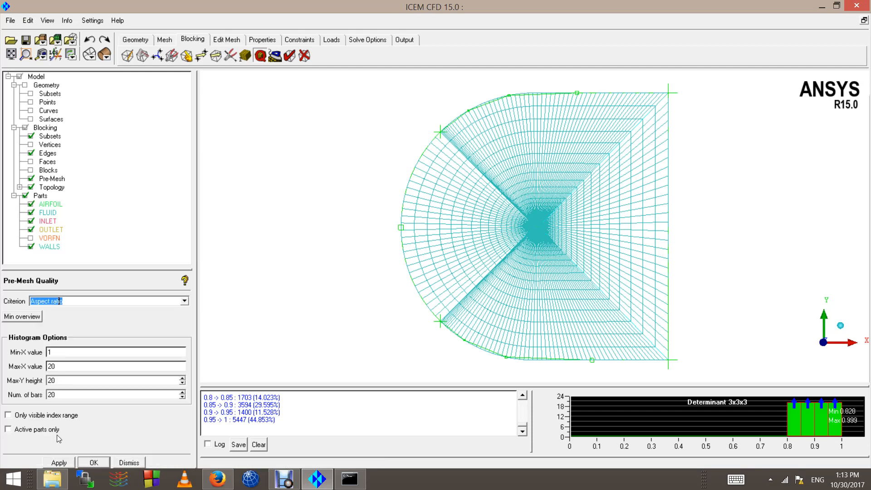
{"action": "left_click", "coordinate": [66, 462]}
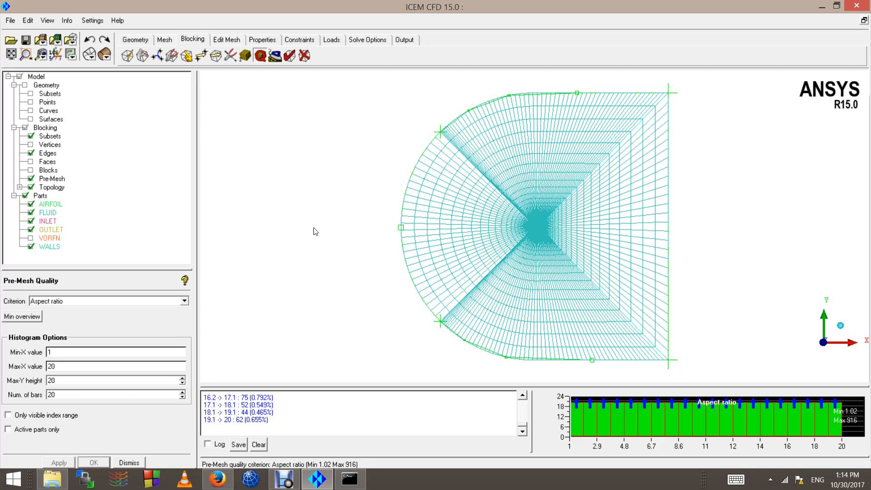
Step: Zoom out and back in to inspect the pre-mesh around the whole airfoil
{"action": "scroll", "coordinate": [315, 232], "scroll_direction": "up", "scroll_amount": 1}
{"action": "scroll", "coordinate": [453, 199], "scroll_direction": "up", "scroll_amount": 5}
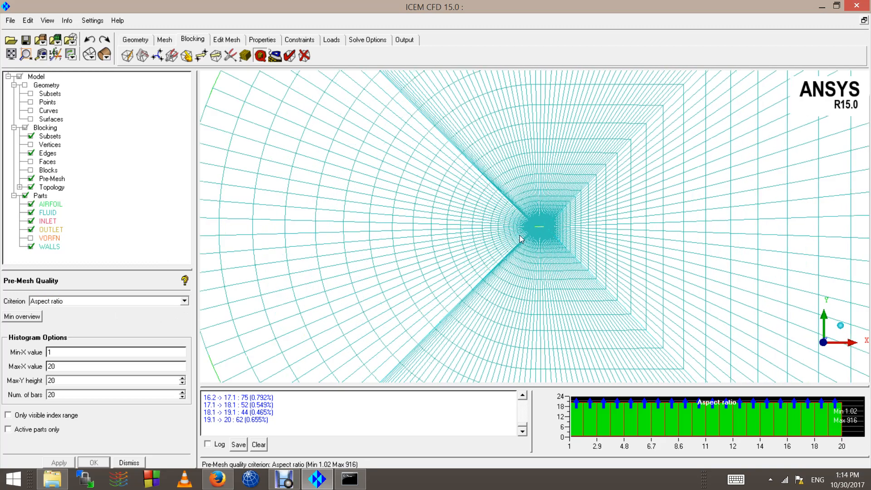
{"action": "scroll", "coordinate": [528, 231], "scroll_direction": "up", "scroll_amount": 8}
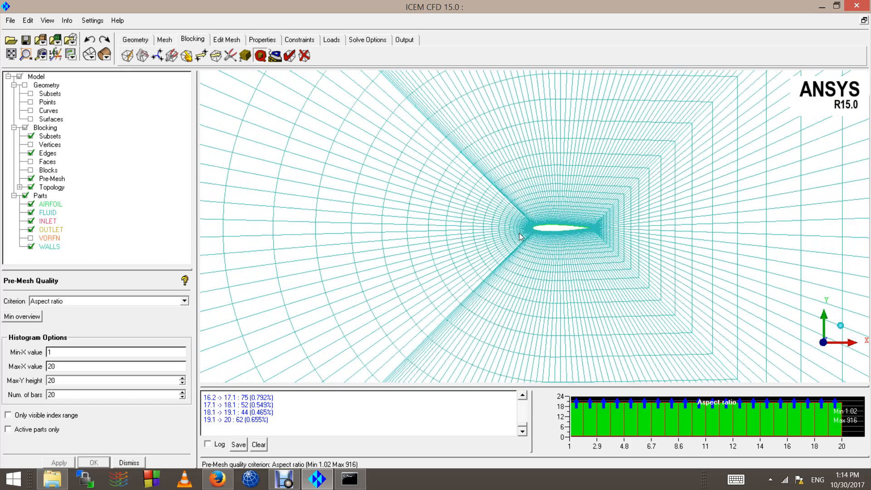
{"action": "scroll", "coordinate": [543, 229], "scroll_direction": "up", "scroll_amount": 8}
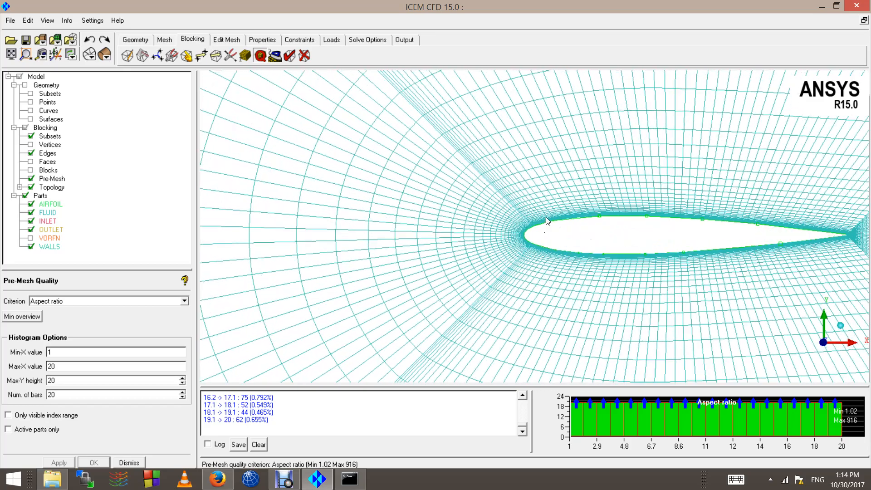
{"action": "scroll", "coordinate": [549, 211], "scroll_direction": "up", "scroll_amount": 8}
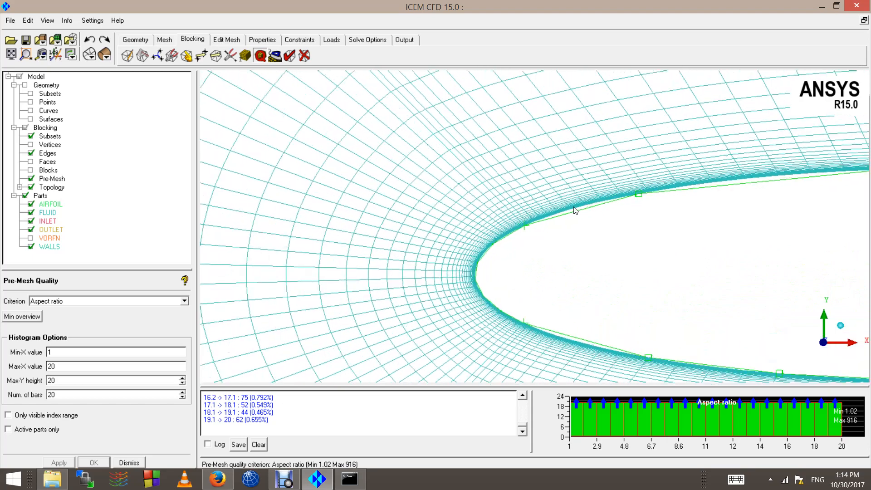
{"action": "scroll", "coordinate": [614, 206], "scroll_direction": "up", "scroll_amount": 8}
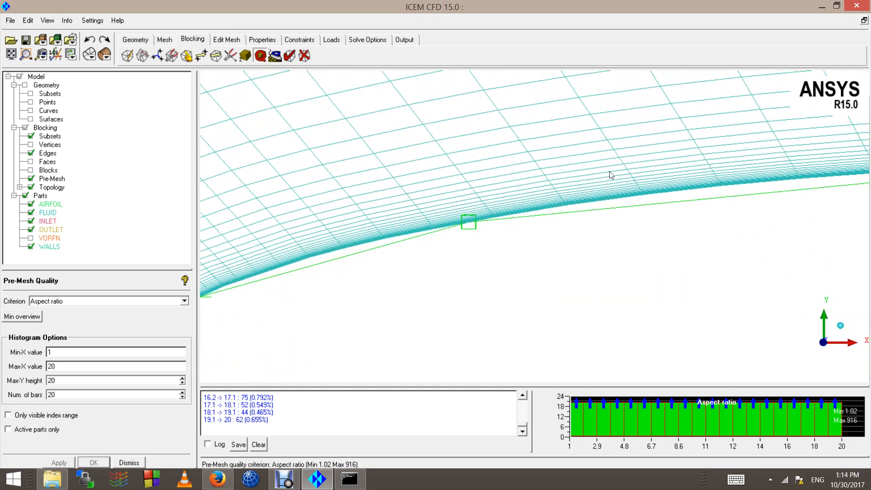
{"action": "scroll", "coordinate": [582, 147], "scroll_direction": "up", "scroll_amount": 4}
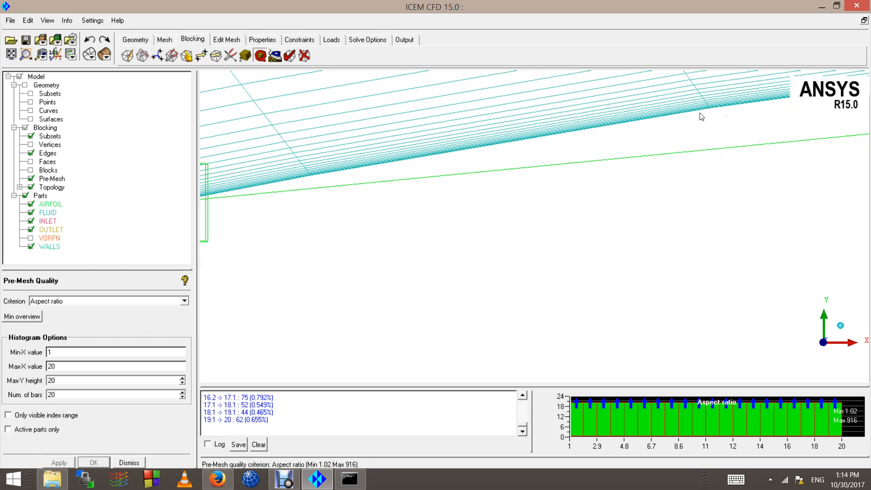
{"action": "scroll", "coordinate": [696, 77], "scroll_direction": "up", "scroll_amount": 2}
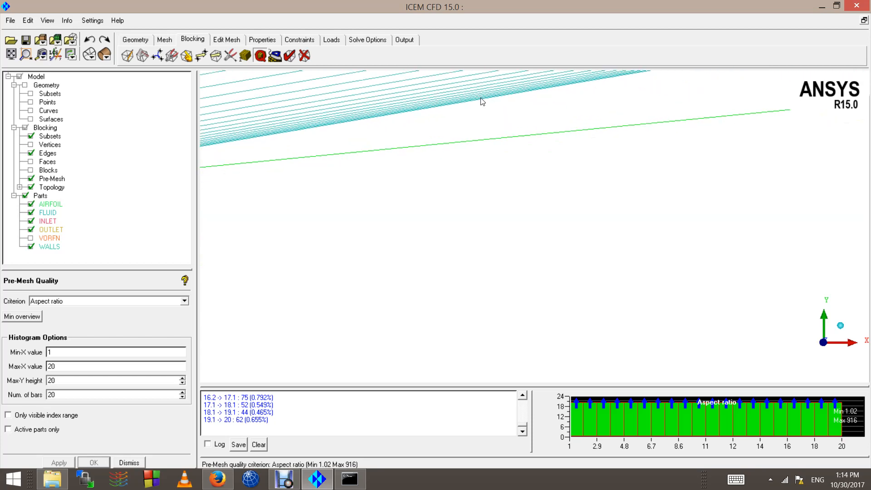
{"action": "scroll", "coordinate": [458, 199], "scroll_direction": "down", "scroll_amount": 5}
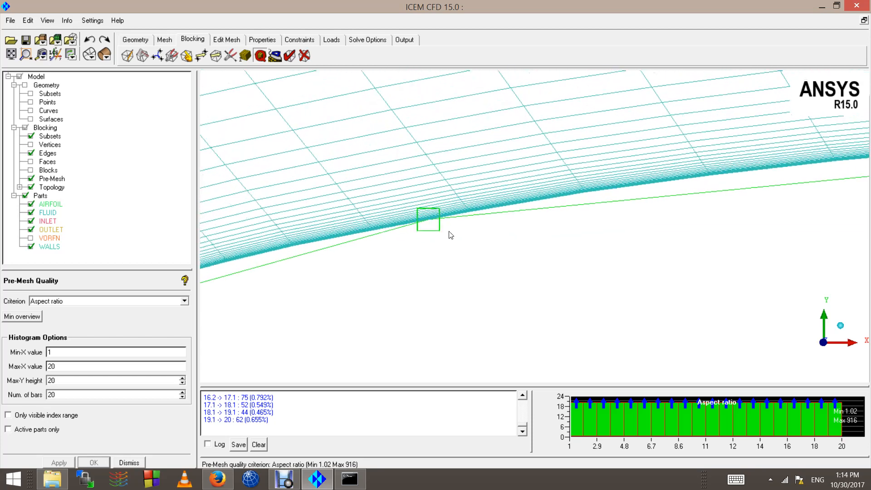
{"action": "scroll", "coordinate": [450, 236], "scroll_direction": "down", "scroll_amount": 1}
{"action": "scroll", "coordinate": [447, 229], "scroll_direction": "down", "scroll_amount": 8}
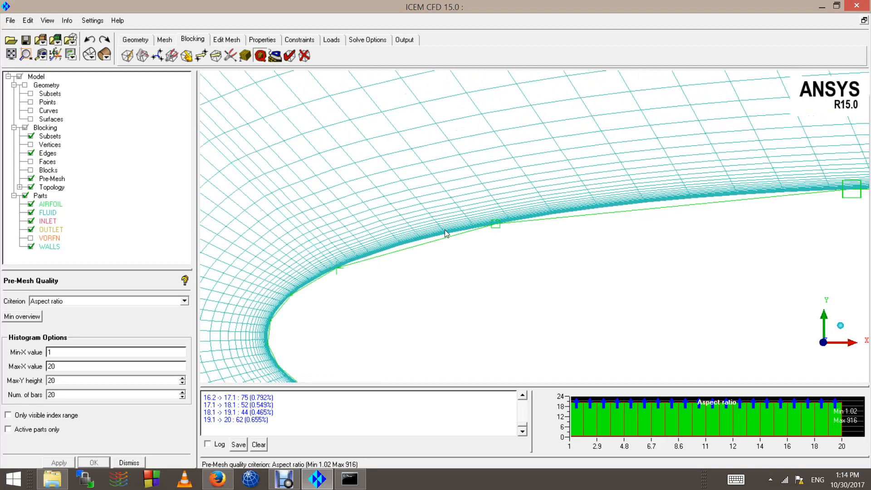
{"action": "scroll", "coordinate": [445, 234], "scroll_direction": "down", "scroll_amount": 8}
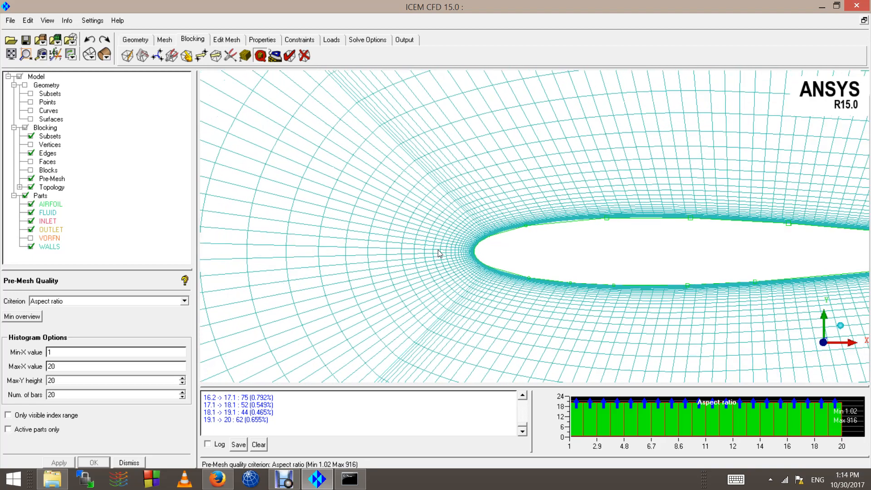
{"action": "scroll", "coordinate": [443, 252], "scroll_direction": "down", "scroll_amount": 2}
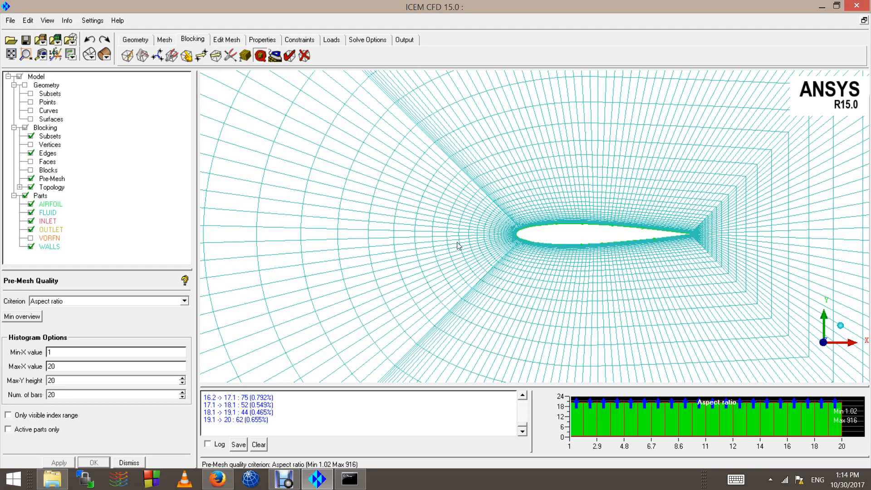
{"action": "scroll", "coordinate": [542, 236], "scroll_direction": "down", "scroll_amount": 2}
{"action": "scroll", "coordinate": [552, 242], "scroll_direction": "up", "scroll_amount": 5}
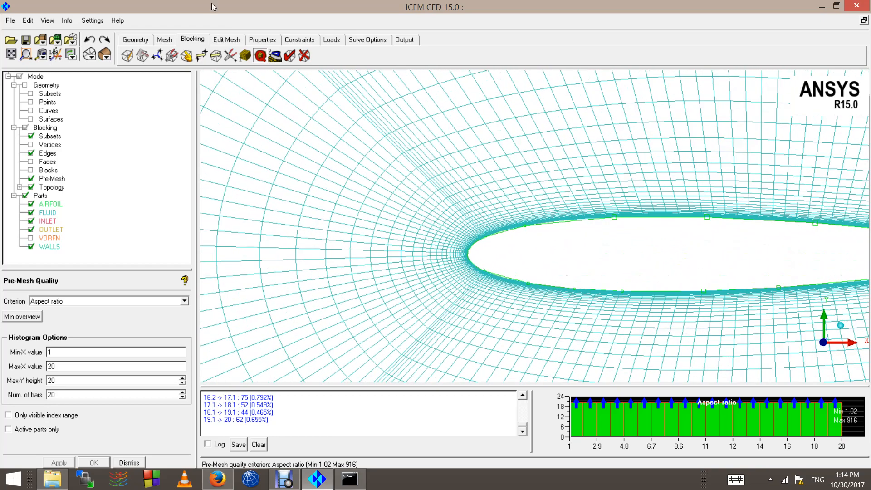
Step: Set airfoil edge 33 35 -1 to 400 nodes and recompute the pre-mesh
{"action": "left_click", "coordinate": [245, 55]}
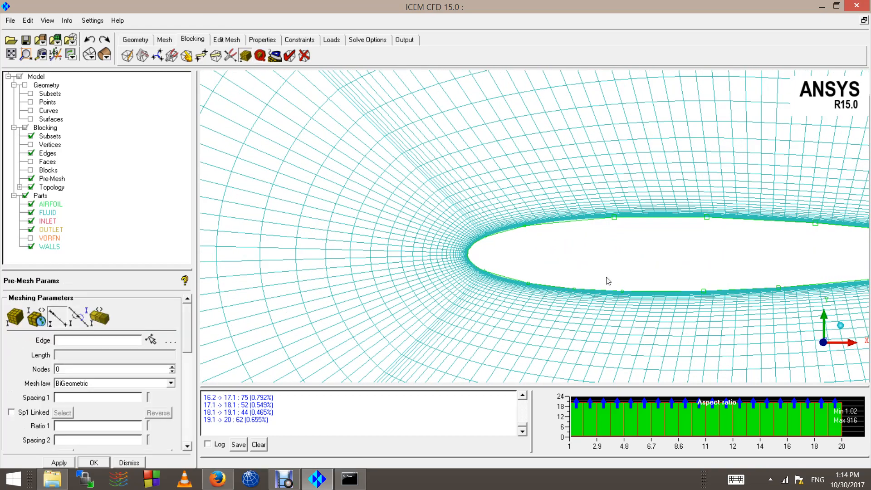
{"action": "left_click", "coordinate": [623, 217]}
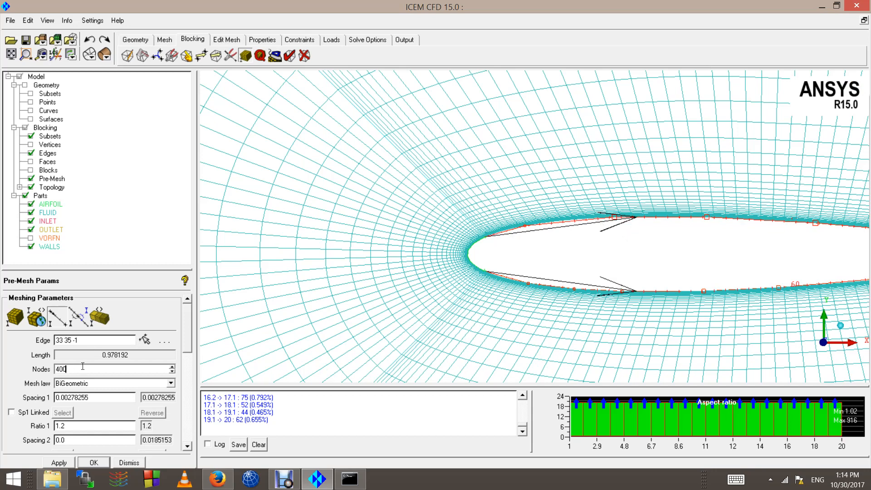
{"action": "left_click", "coordinate": [71, 465]}
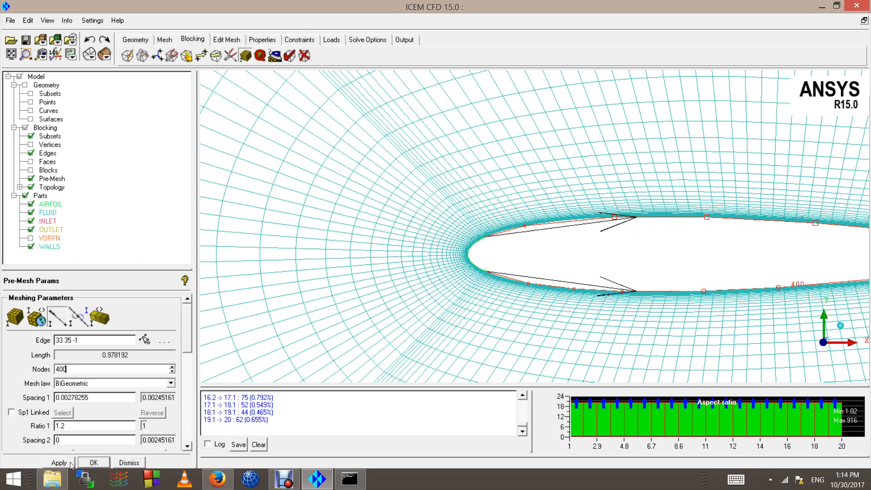
{"action": "left_click", "coordinate": [31, 177]}
{"action": "left_click", "coordinate": [31, 178]}
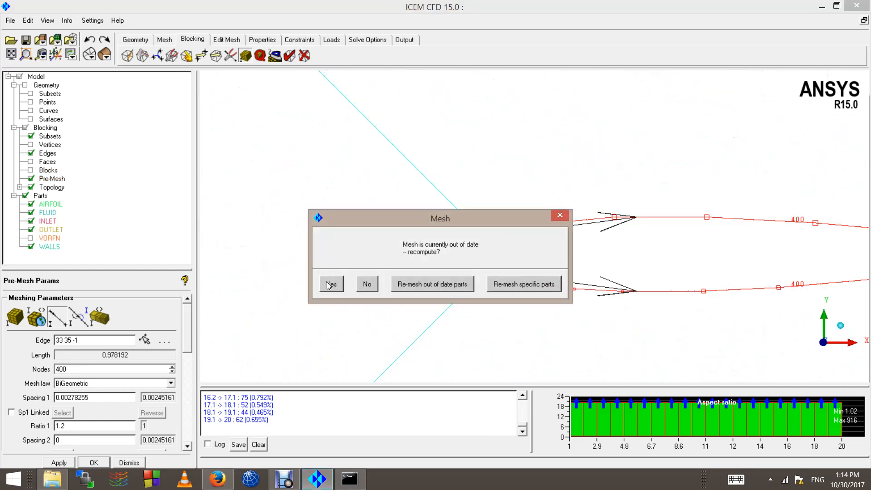
{"action": "left_click", "coordinate": [329, 284]}
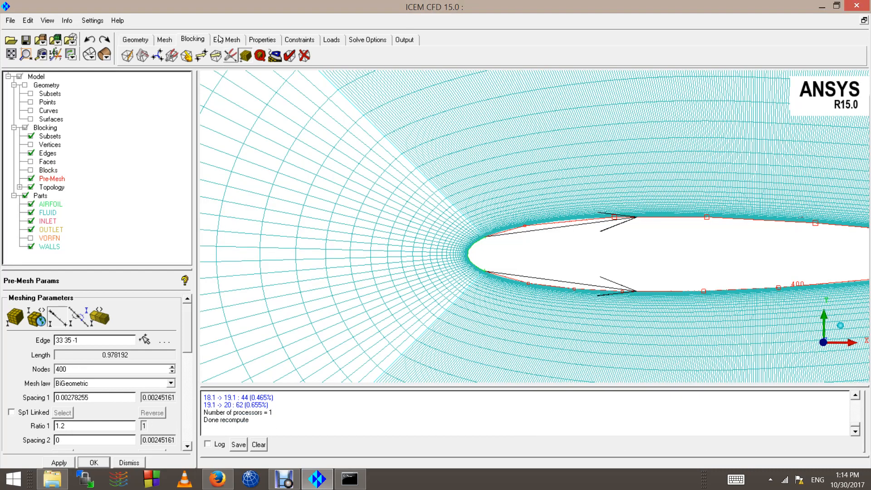
Step: Recheck aspect ratio (1.04–144) and view pre-mesh info showing 59920 nodes
{"action": "left_click", "coordinate": [260, 55]}
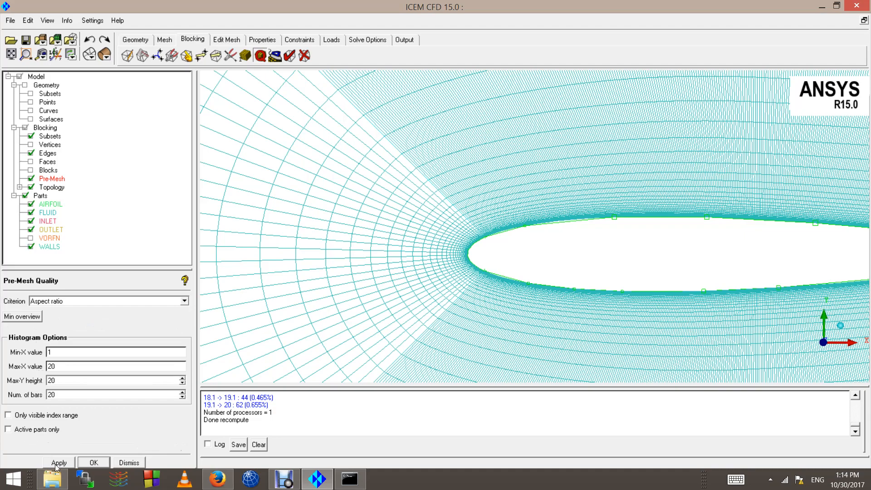
{"action": "left_click", "coordinate": [56, 464]}
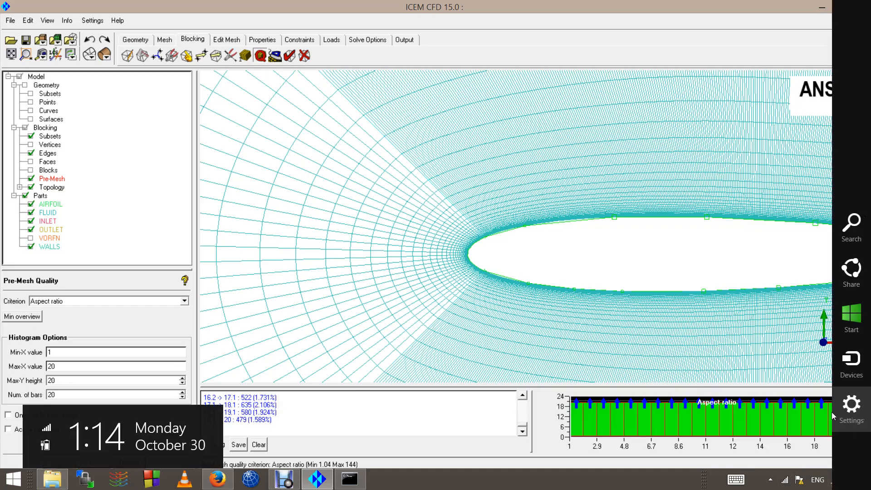
{"action": "scroll", "coordinate": [626, 225], "scroll_direction": "up", "scroll_amount": 6}
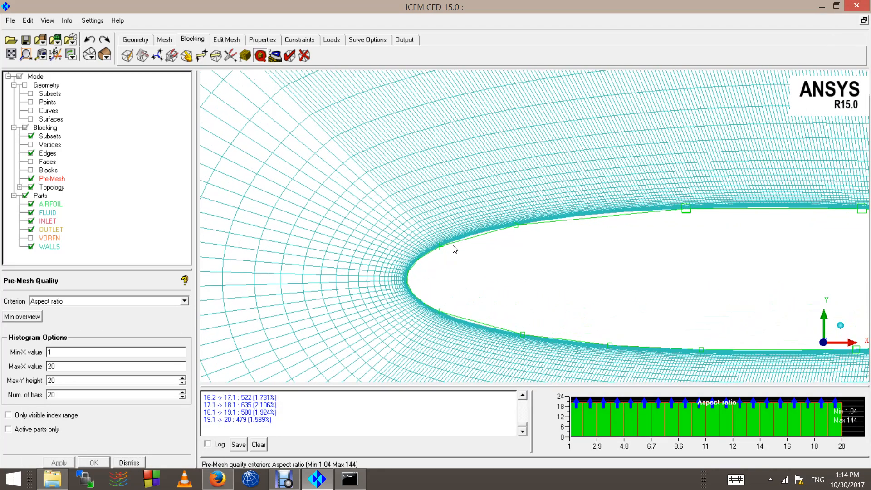
{"action": "scroll", "coordinate": [455, 239], "scroll_direction": "down", "scroll_amount": 3}
{"action": "scroll", "coordinate": [454, 241], "scroll_direction": "down", "scroll_amount": 2}
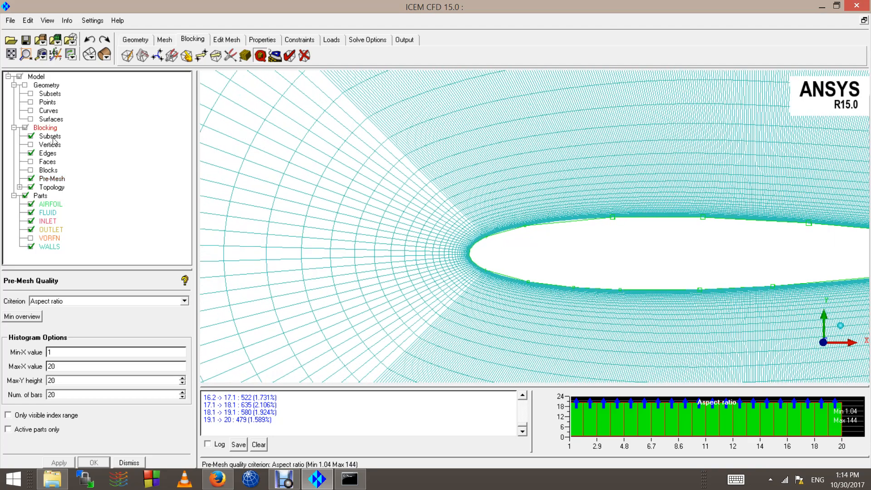
{"action": "right_click", "coordinate": [52, 180]}
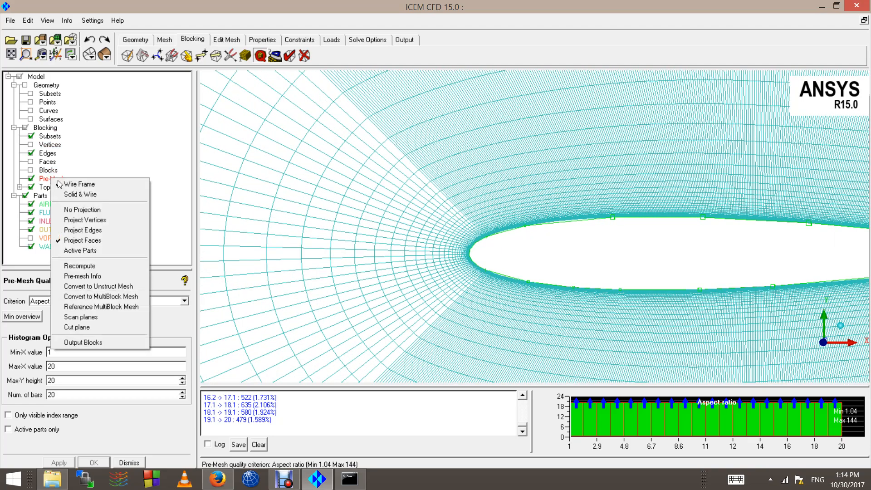
{"action": "left_click", "coordinate": [100, 277]}
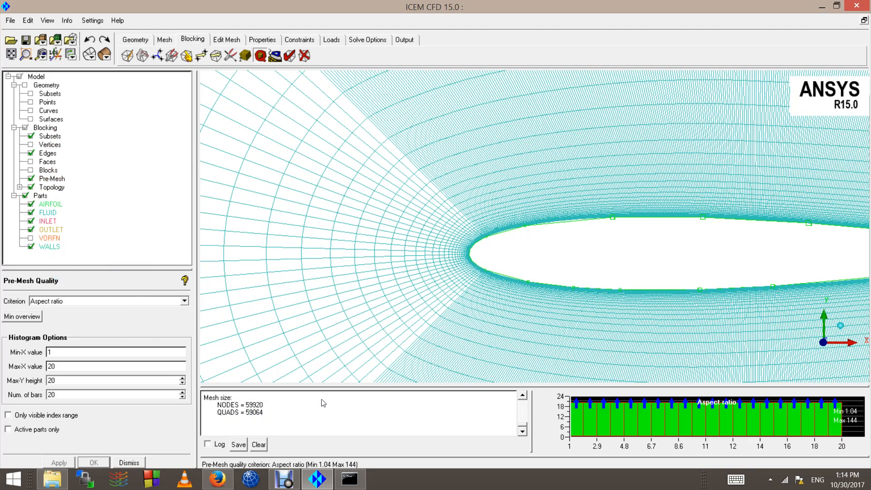
{"action": "scroll", "coordinate": [558, 272], "scroll_direction": "down", "scroll_amount": 5}
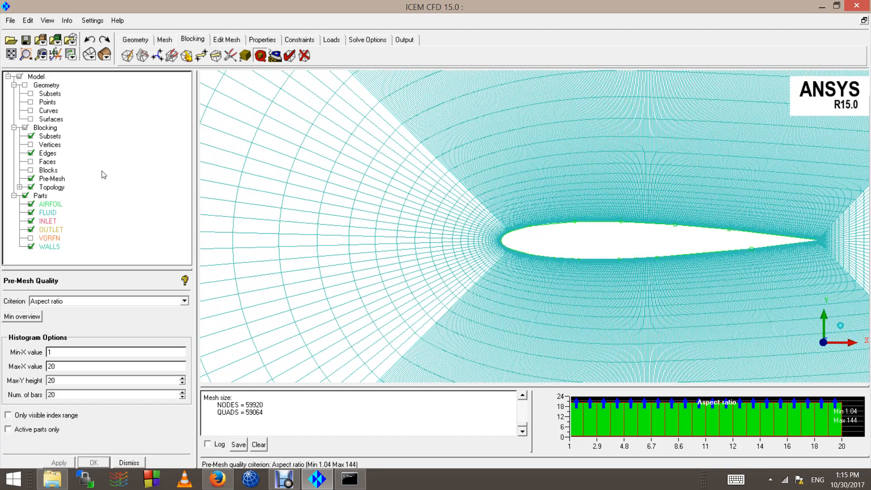
Step: Set airfoil edge 33 35 -1 to 100 nodes and recompute the pre-mesh
{"action": "left_click", "coordinate": [244, 56]}
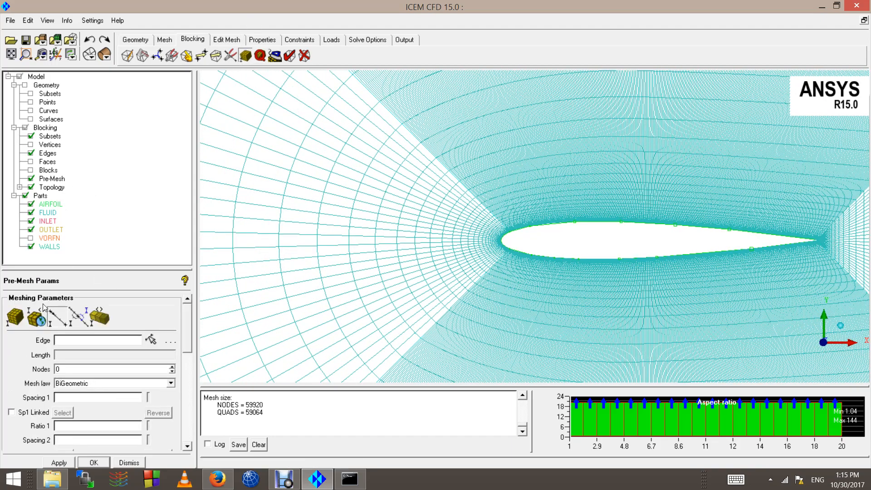
{"action": "scroll", "coordinate": [554, 223], "scroll_direction": "up", "scroll_amount": 2}
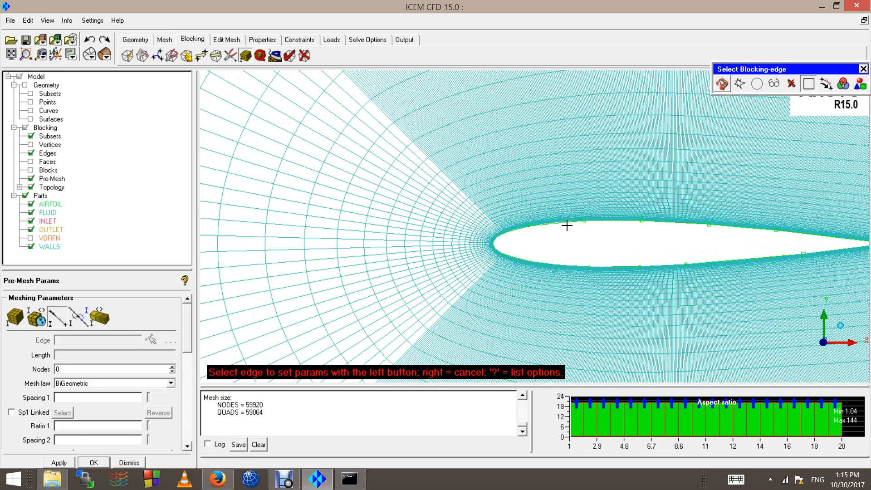
{"action": "left_click", "coordinate": [567, 225]}
{"action": "scroll", "coordinate": [542, 227], "scroll_direction": "up", "scroll_amount": 2}
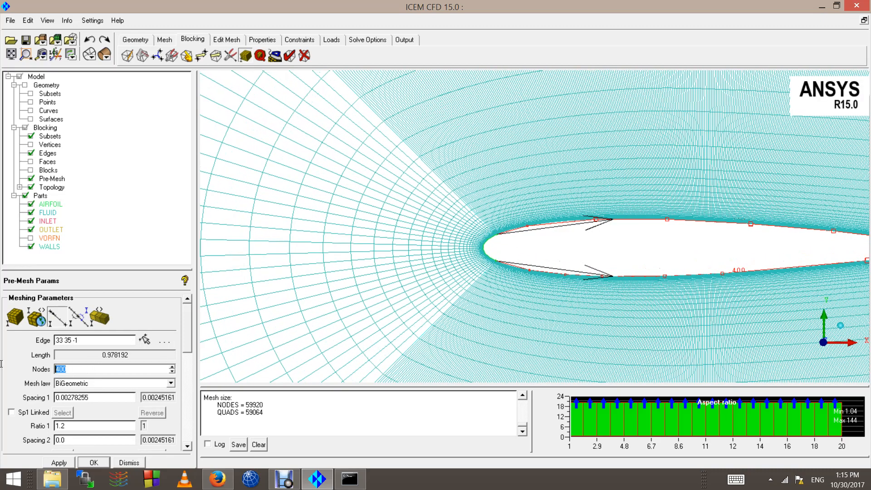
{"action": "type", "text": "100"}
{"action": "key", "text": "Return"}
{"action": "left_click", "coordinate": [31, 179]}
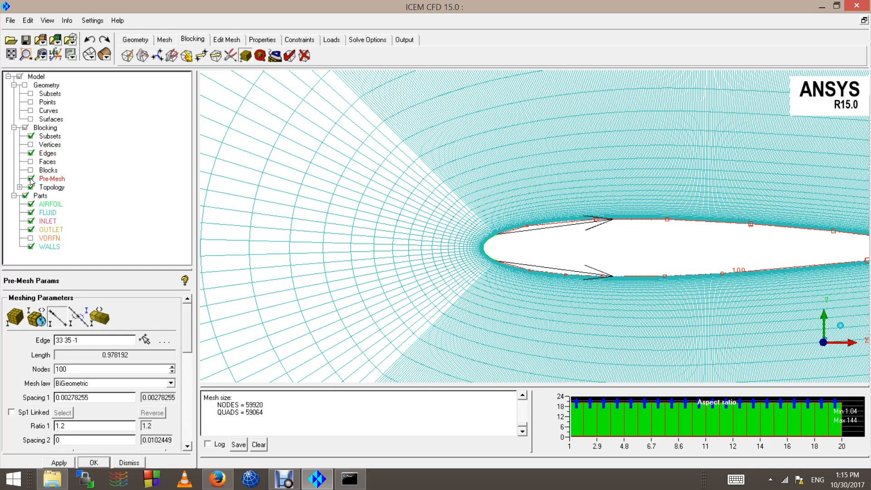
{"action": "left_click", "coordinate": [31, 178]}
{"action": "left_click", "coordinate": [330, 284]}
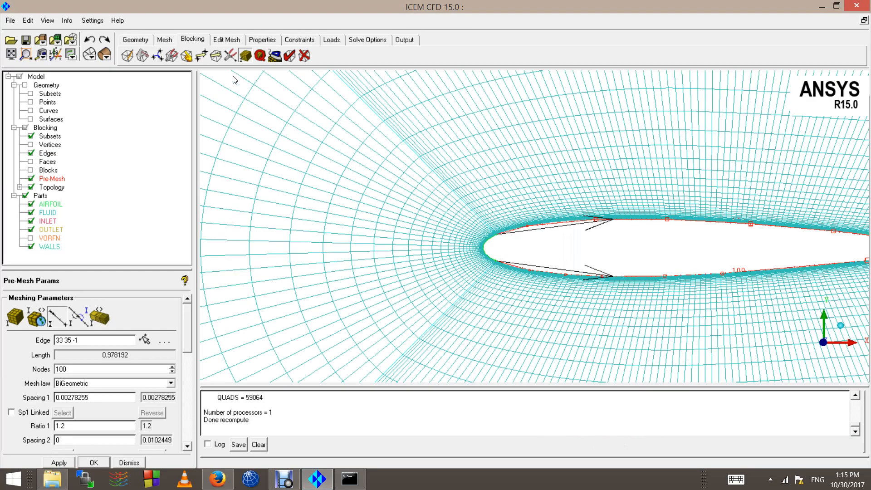
Step: Recompute the aspect-ratio histogram (1.04 to 510) and inspect the C-grid around the airfoil
{"action": "left_click", "coordinate": [260, 55]}
{"action": "left_click", "coordinate": [59, 462]}
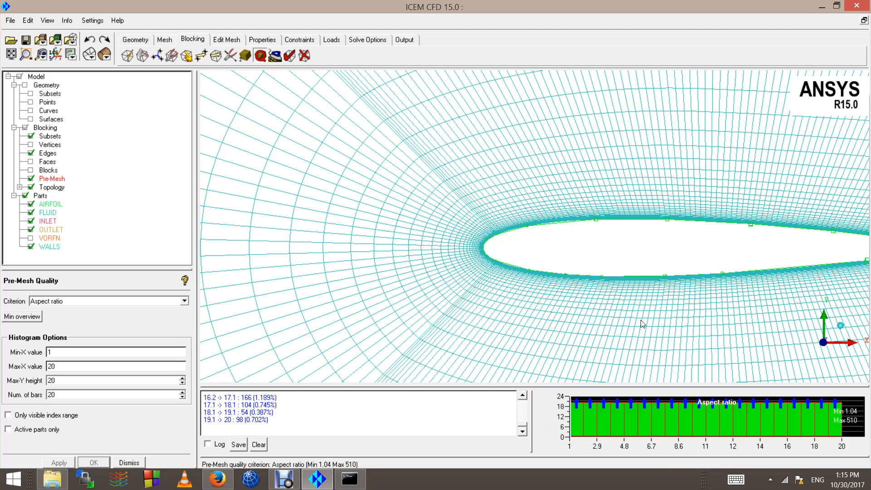
{"action": "scroll", "coordinate": [569, 306], "scroll_direction": "down", "scroll_amount": 6}
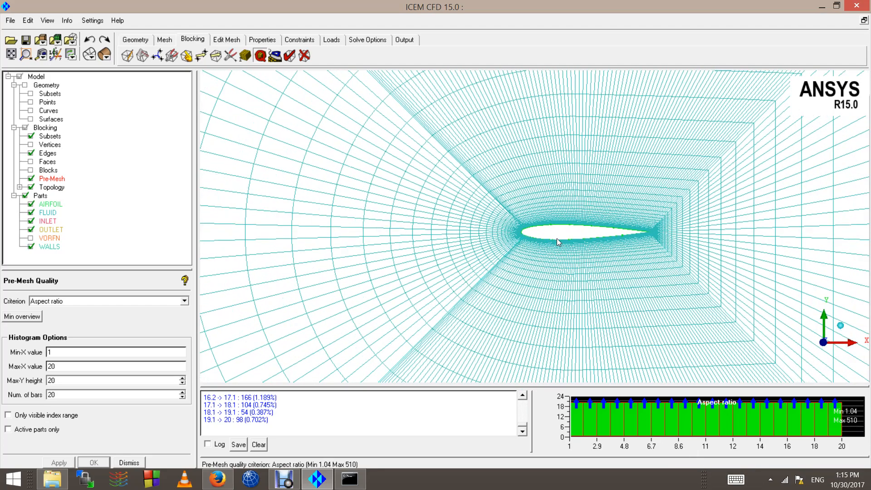
{"action": "scroll", "coordinate": [557, 240], "scroll_direction": "down", "scroll_amount": 1}
{"action": "scroll", "coordinate": [588, 227], "scroll_direction": "down", "scroll_amount": 5}
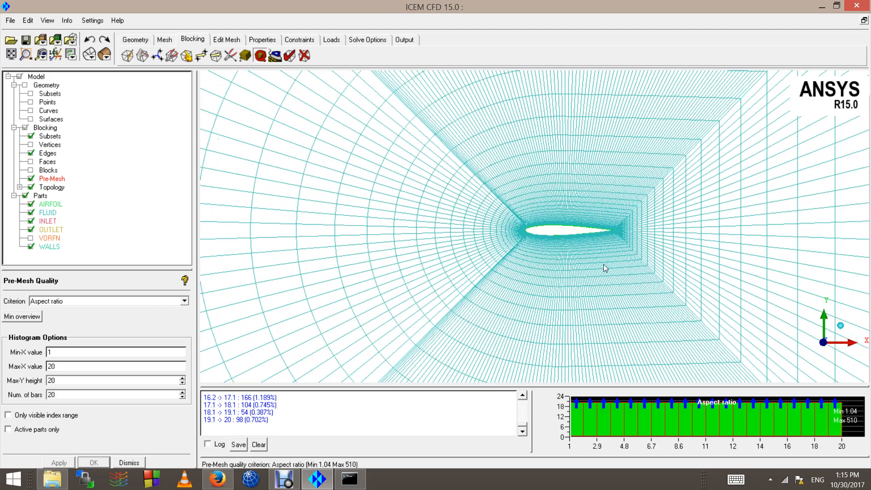
{"action": "scroll", "coordinate": [481, 230], "scroll_direction": "down", "scroll_amount": 5}
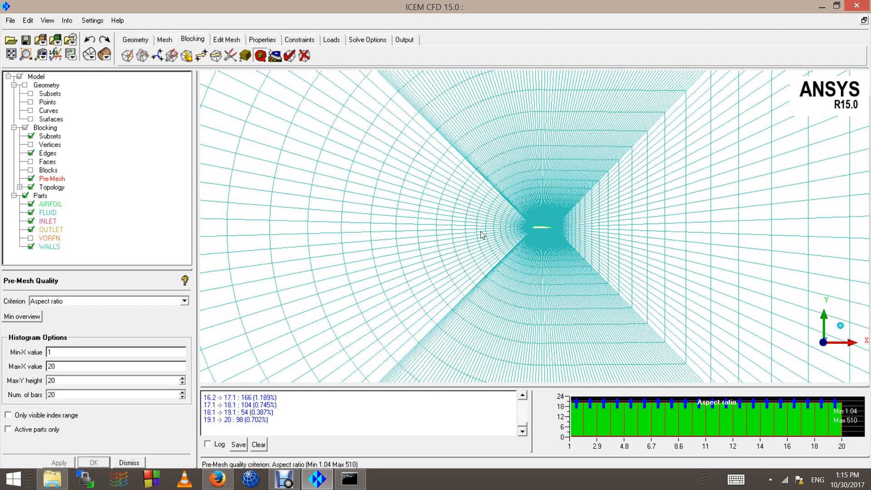
{"action": "scroll", "coordinate": [546, 207], "scroll_direction": "down", "scroll_amount": 1}
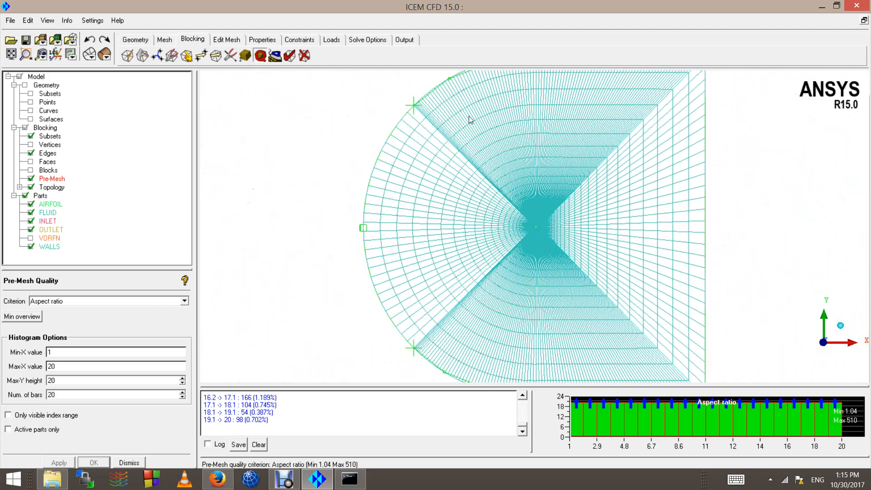
{"action": "scroll", "coordinate": [528, 235], "scroll_direction": "down", "scroll_amount": 1}
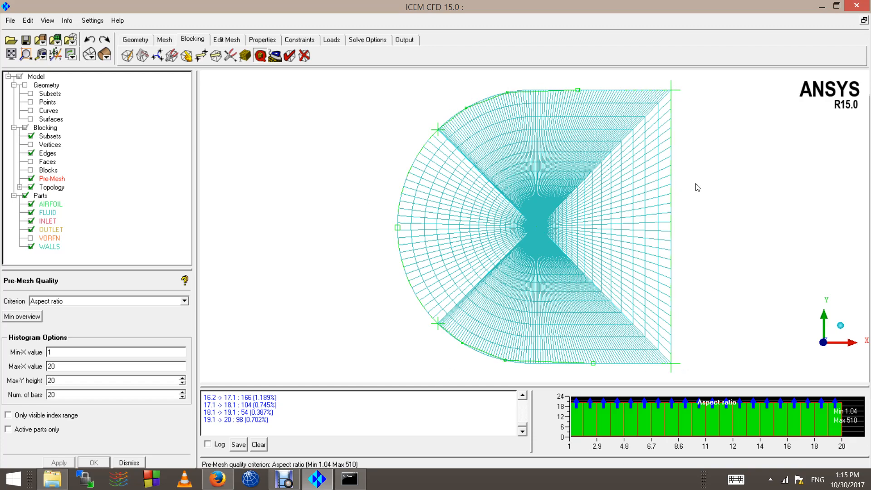
{"action": "scroll", "coordinate": [521, 208], "scroll_direction": "up", "scroll_amount": 5}
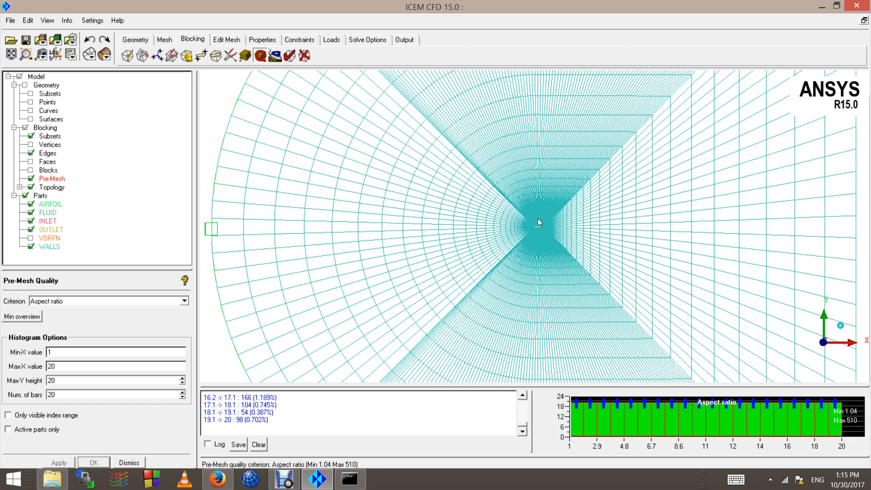
{"action": "scroll", "coordinate": [521, 232], "scroll_direction": "up", "scroll_amount": 5}
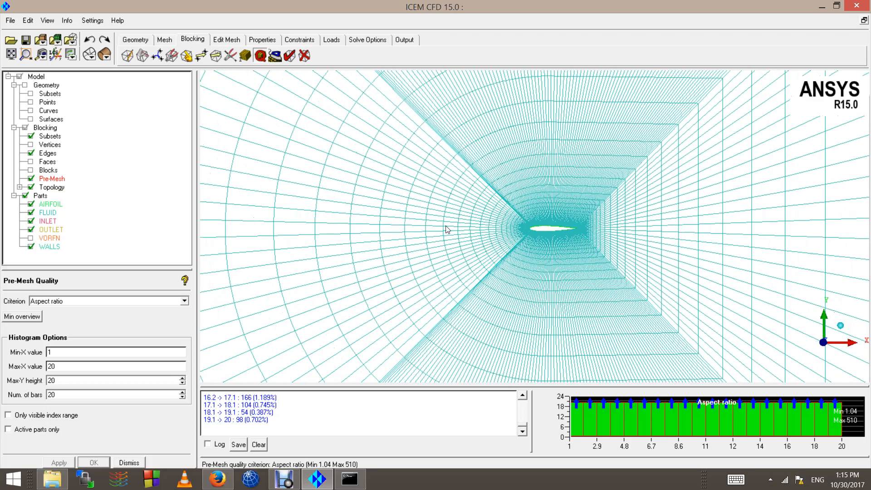
{"action": "scroll", "coordinate": [557, 215], "scroll_direction": "up", "scroll_amount": 3}
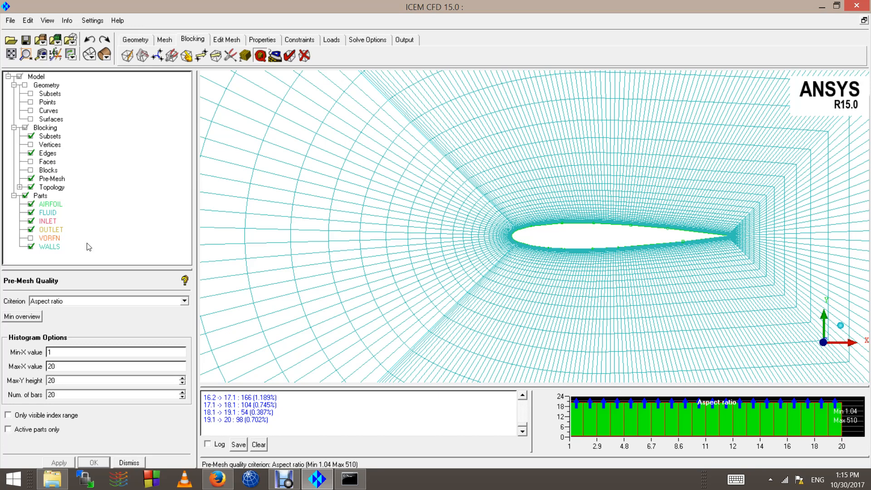
{"action": "left_click", "coordinate": [277, 484]}
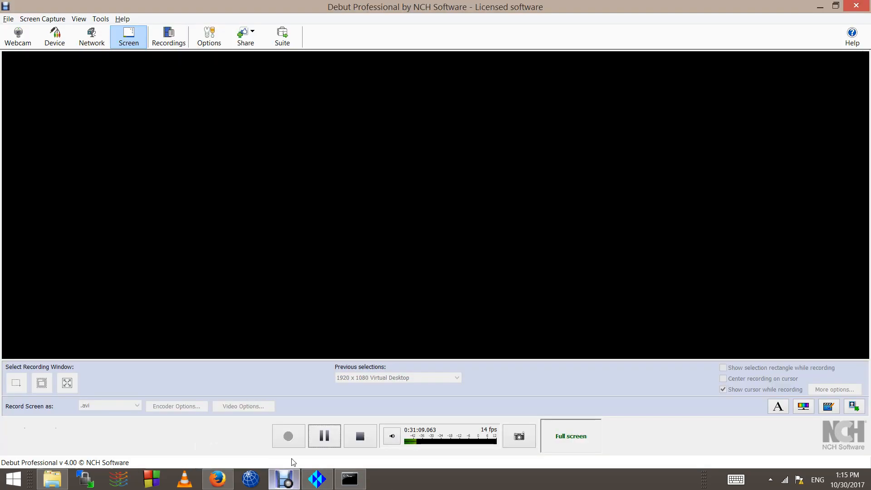